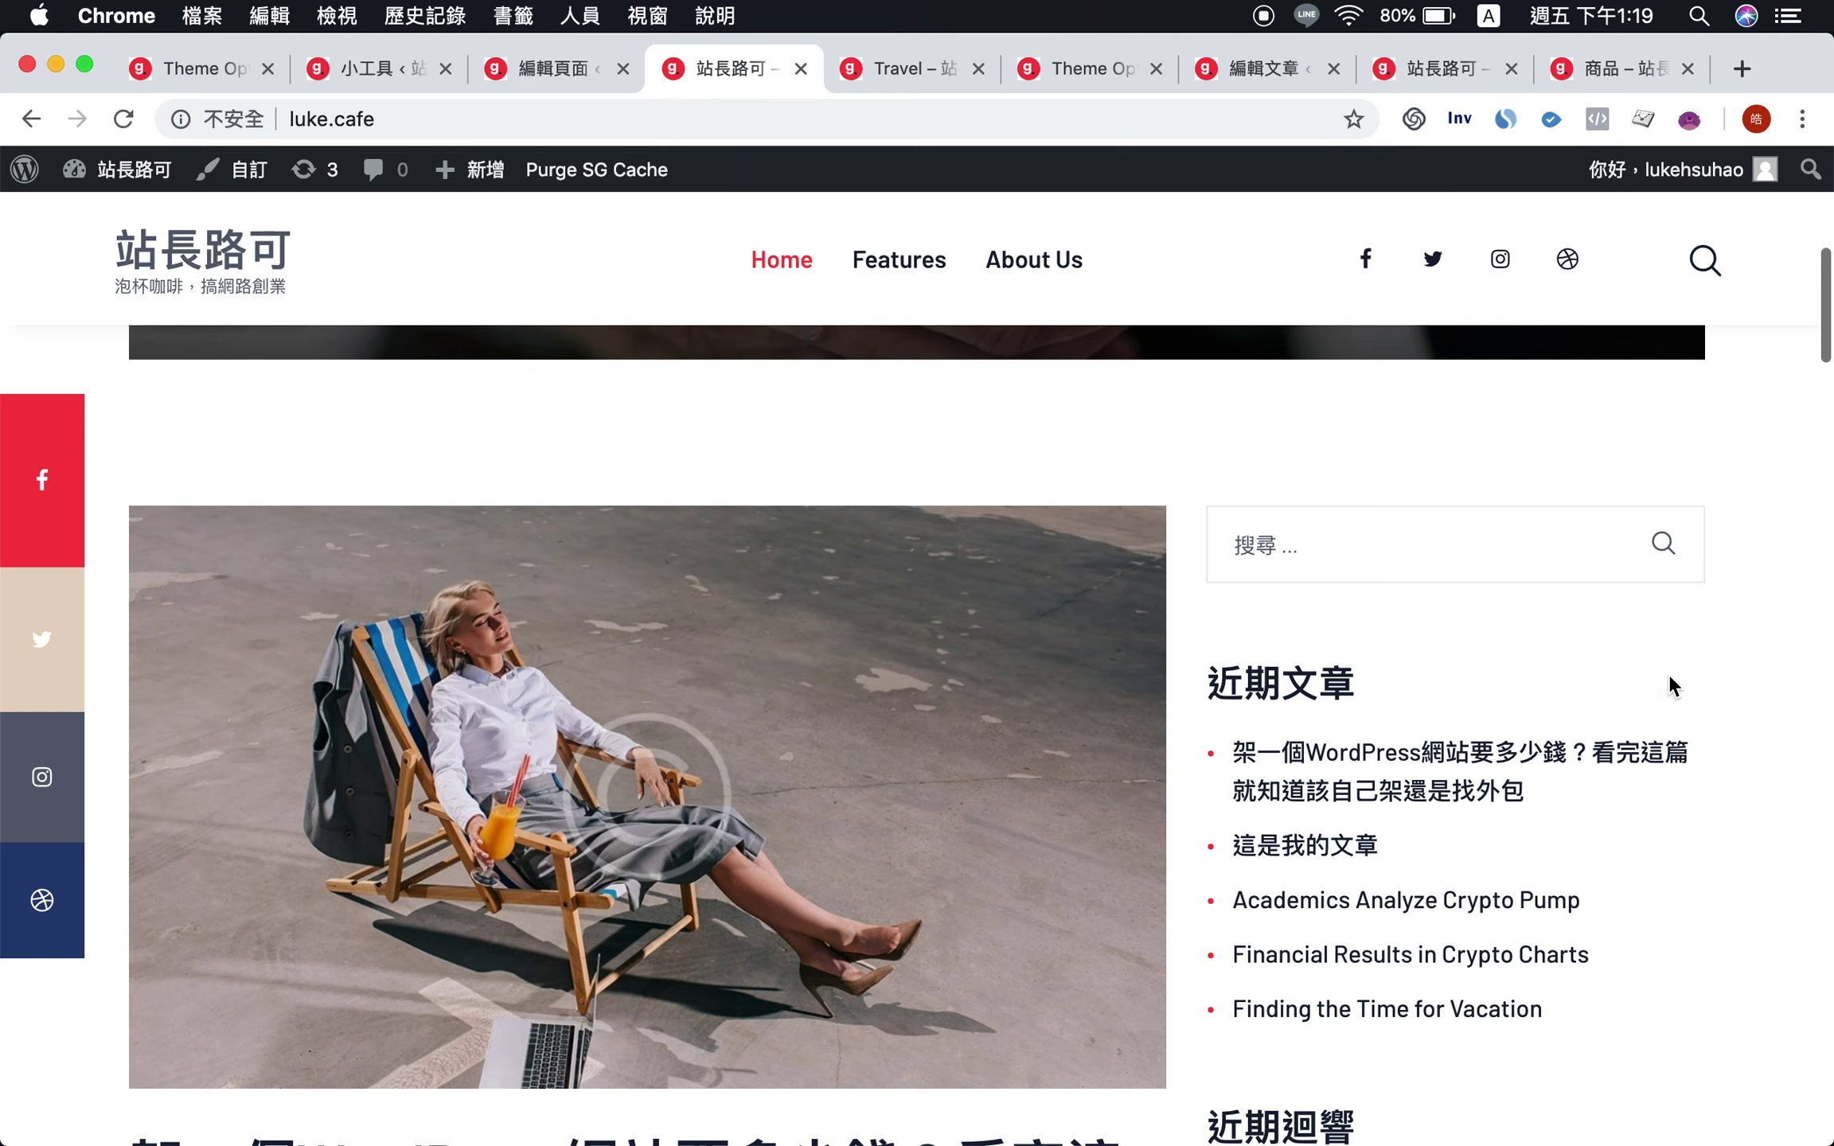
- Review the live homepage's slider, blog posts and sidebar widgets
{"action": "scroll", "coordinate": [1272, 542], "scroll_direction": "down", "scroll_amount": 5}
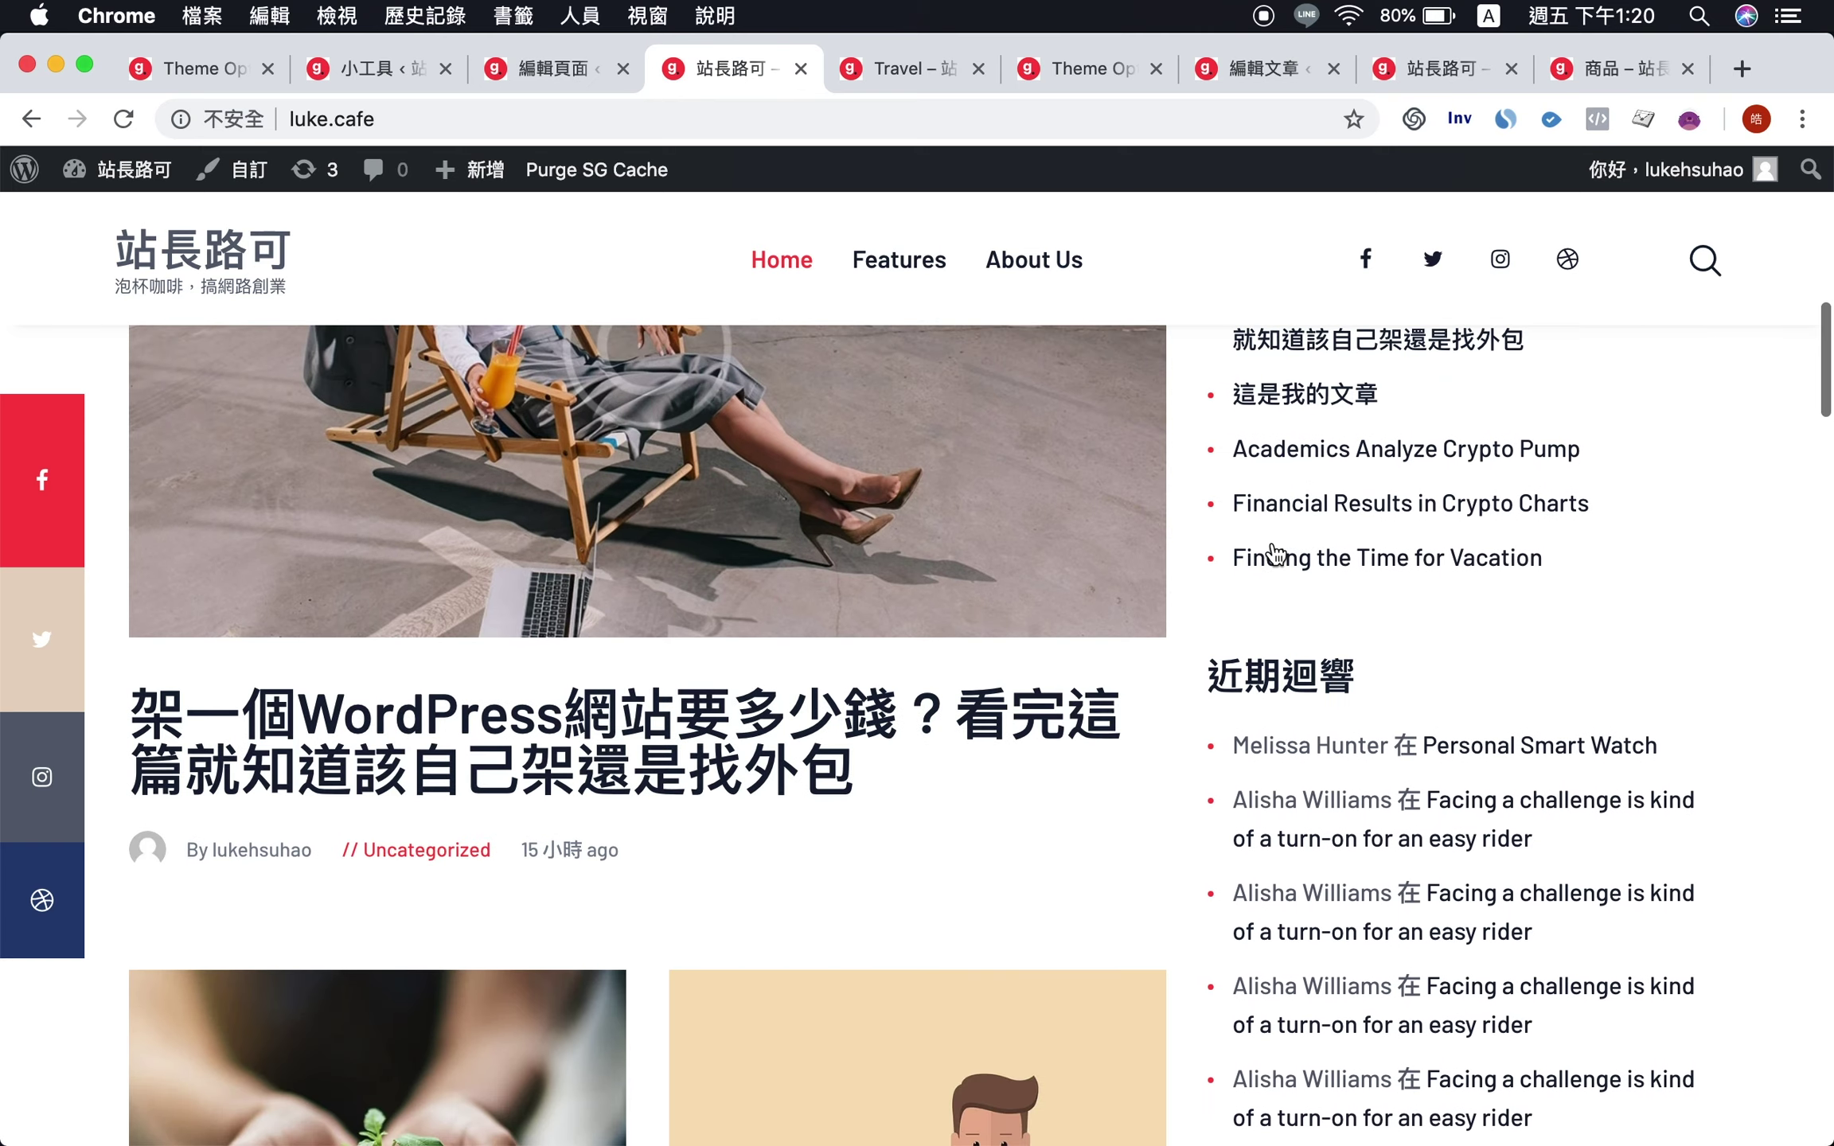
{"action": "scroll", "coordinate": [1273, 545], "scroll_direction": "down", "scroll_amount": 15}
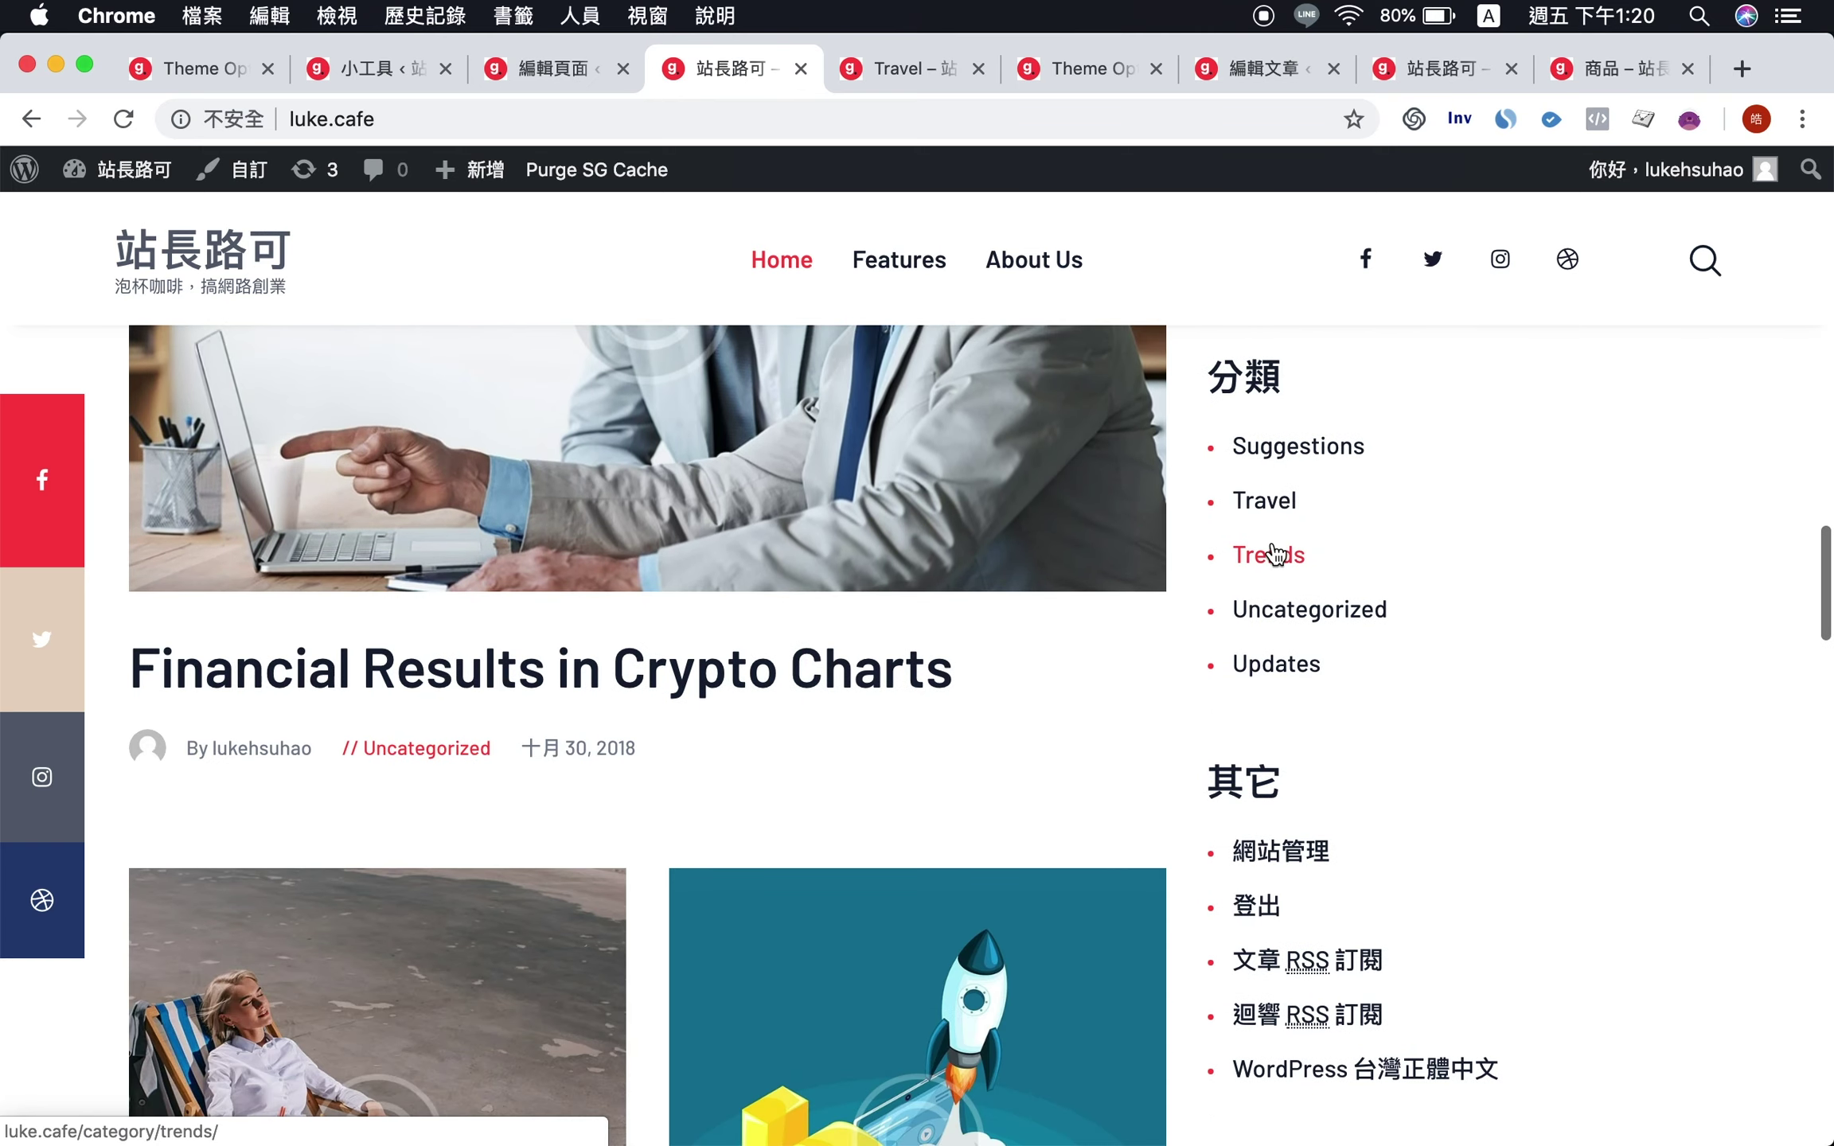
{"action": "scroll", "coordinate": [1276, 555], "scroll_direction": "down", "scroll_amount": 6}
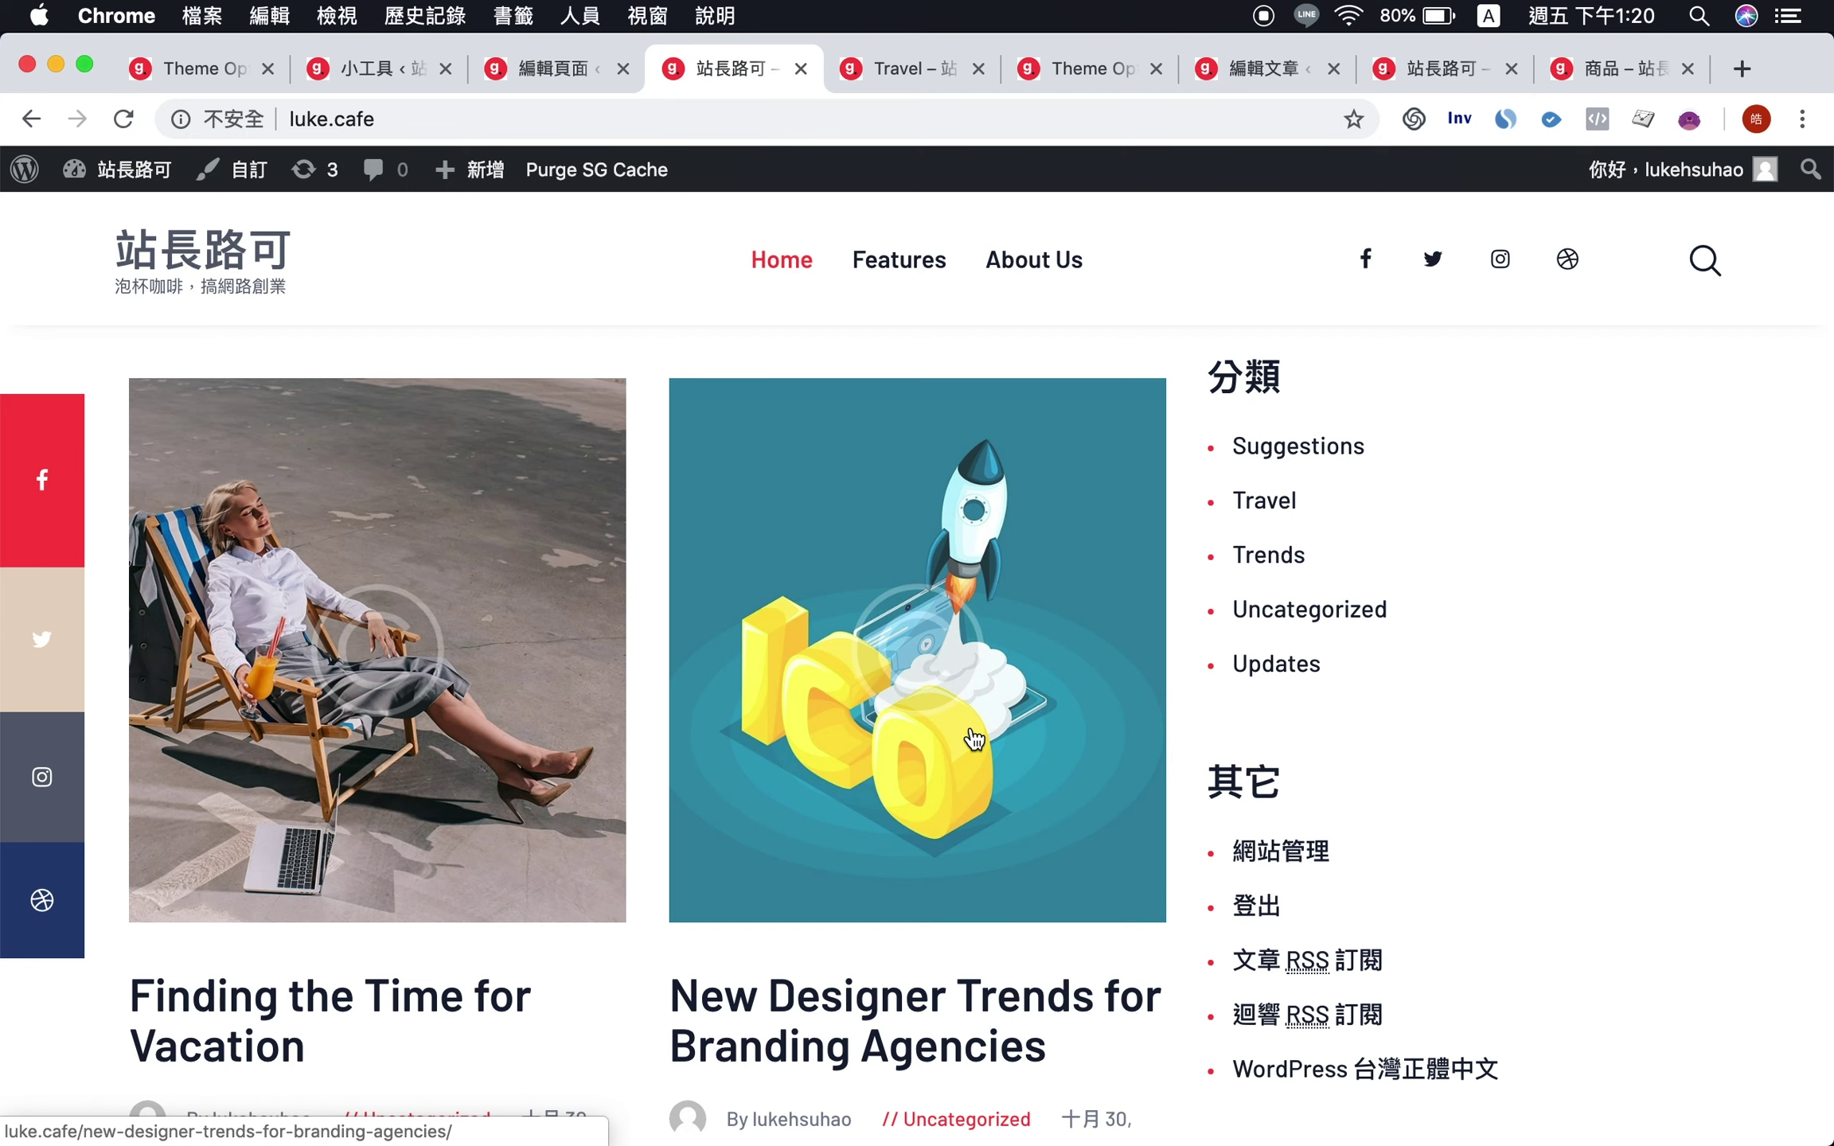
{"action": "scroll", "coordinate": [974, 738], "scroll_direction": "up", "scroll_amount": 1}
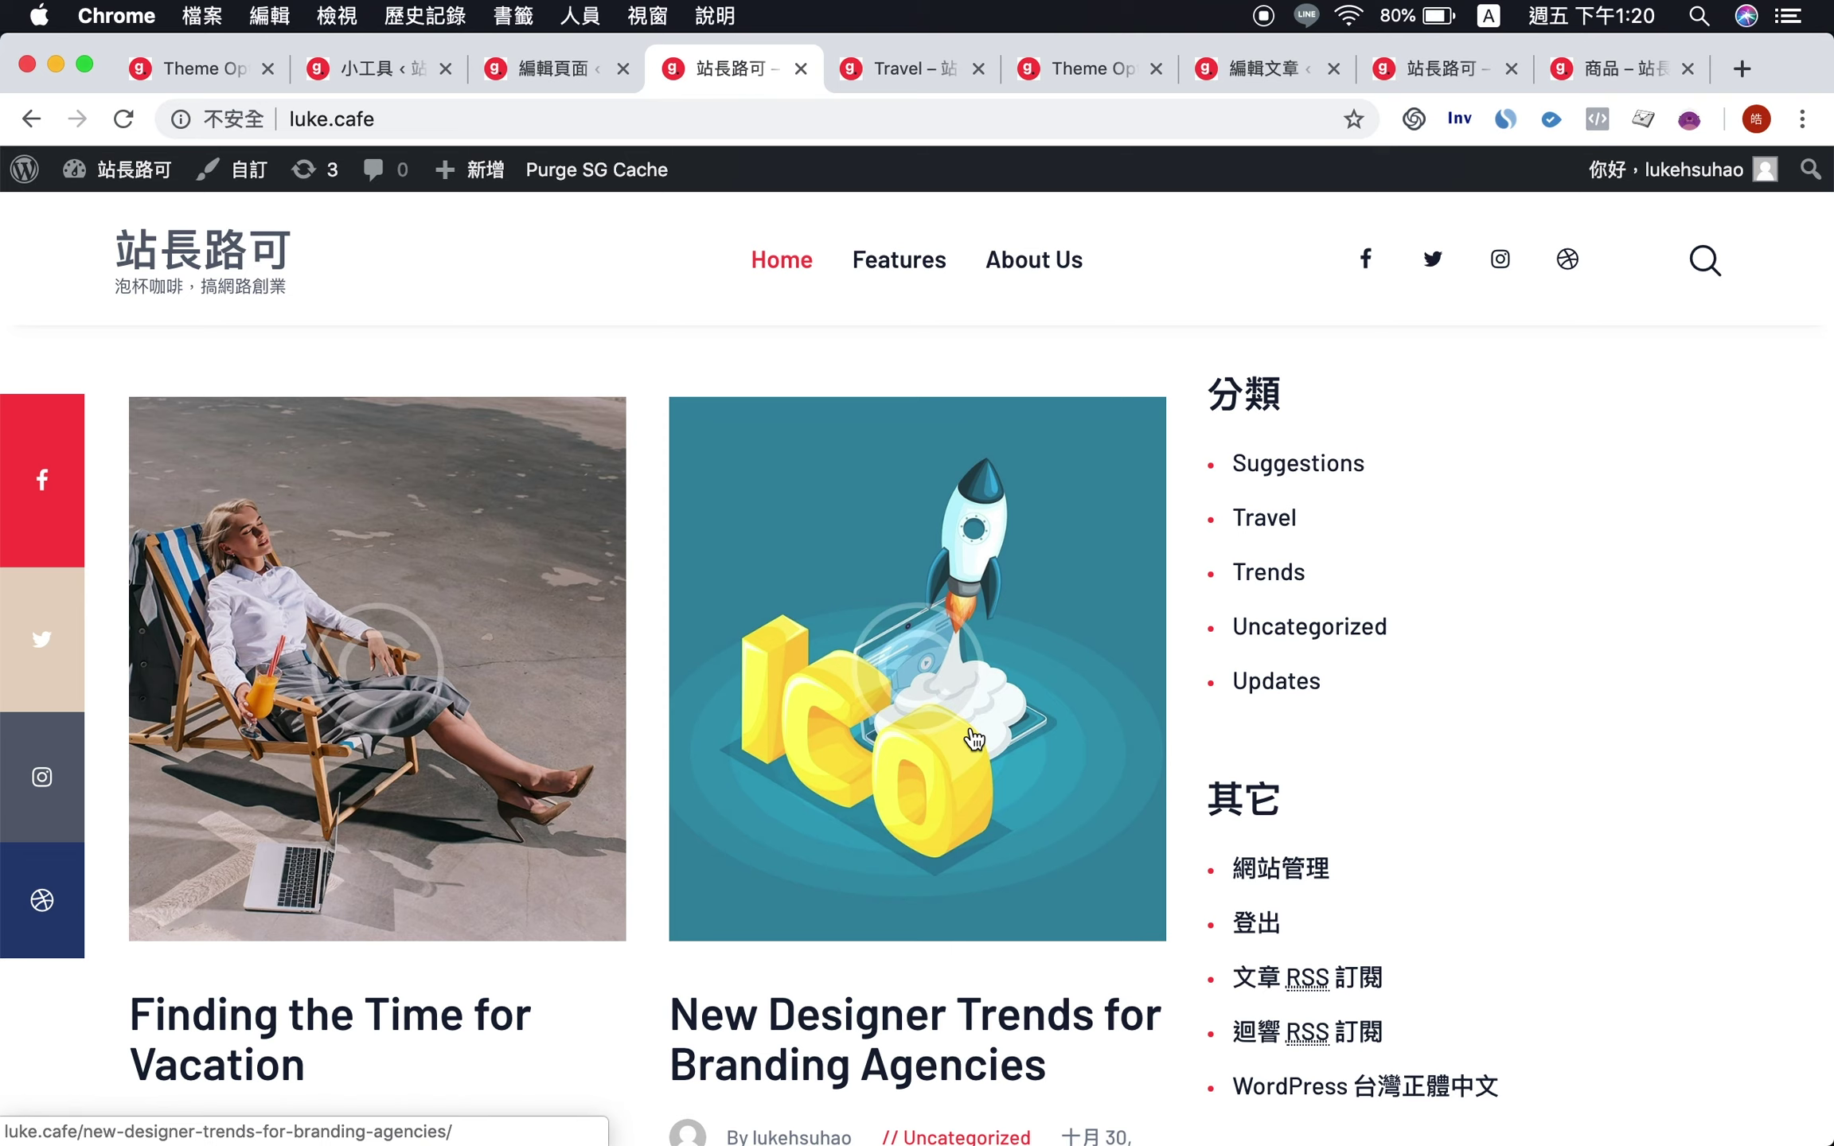
{"action": "scroll", "coordinate": [974, 738], "scroll_direction": "up", "scroll_amount": 10}
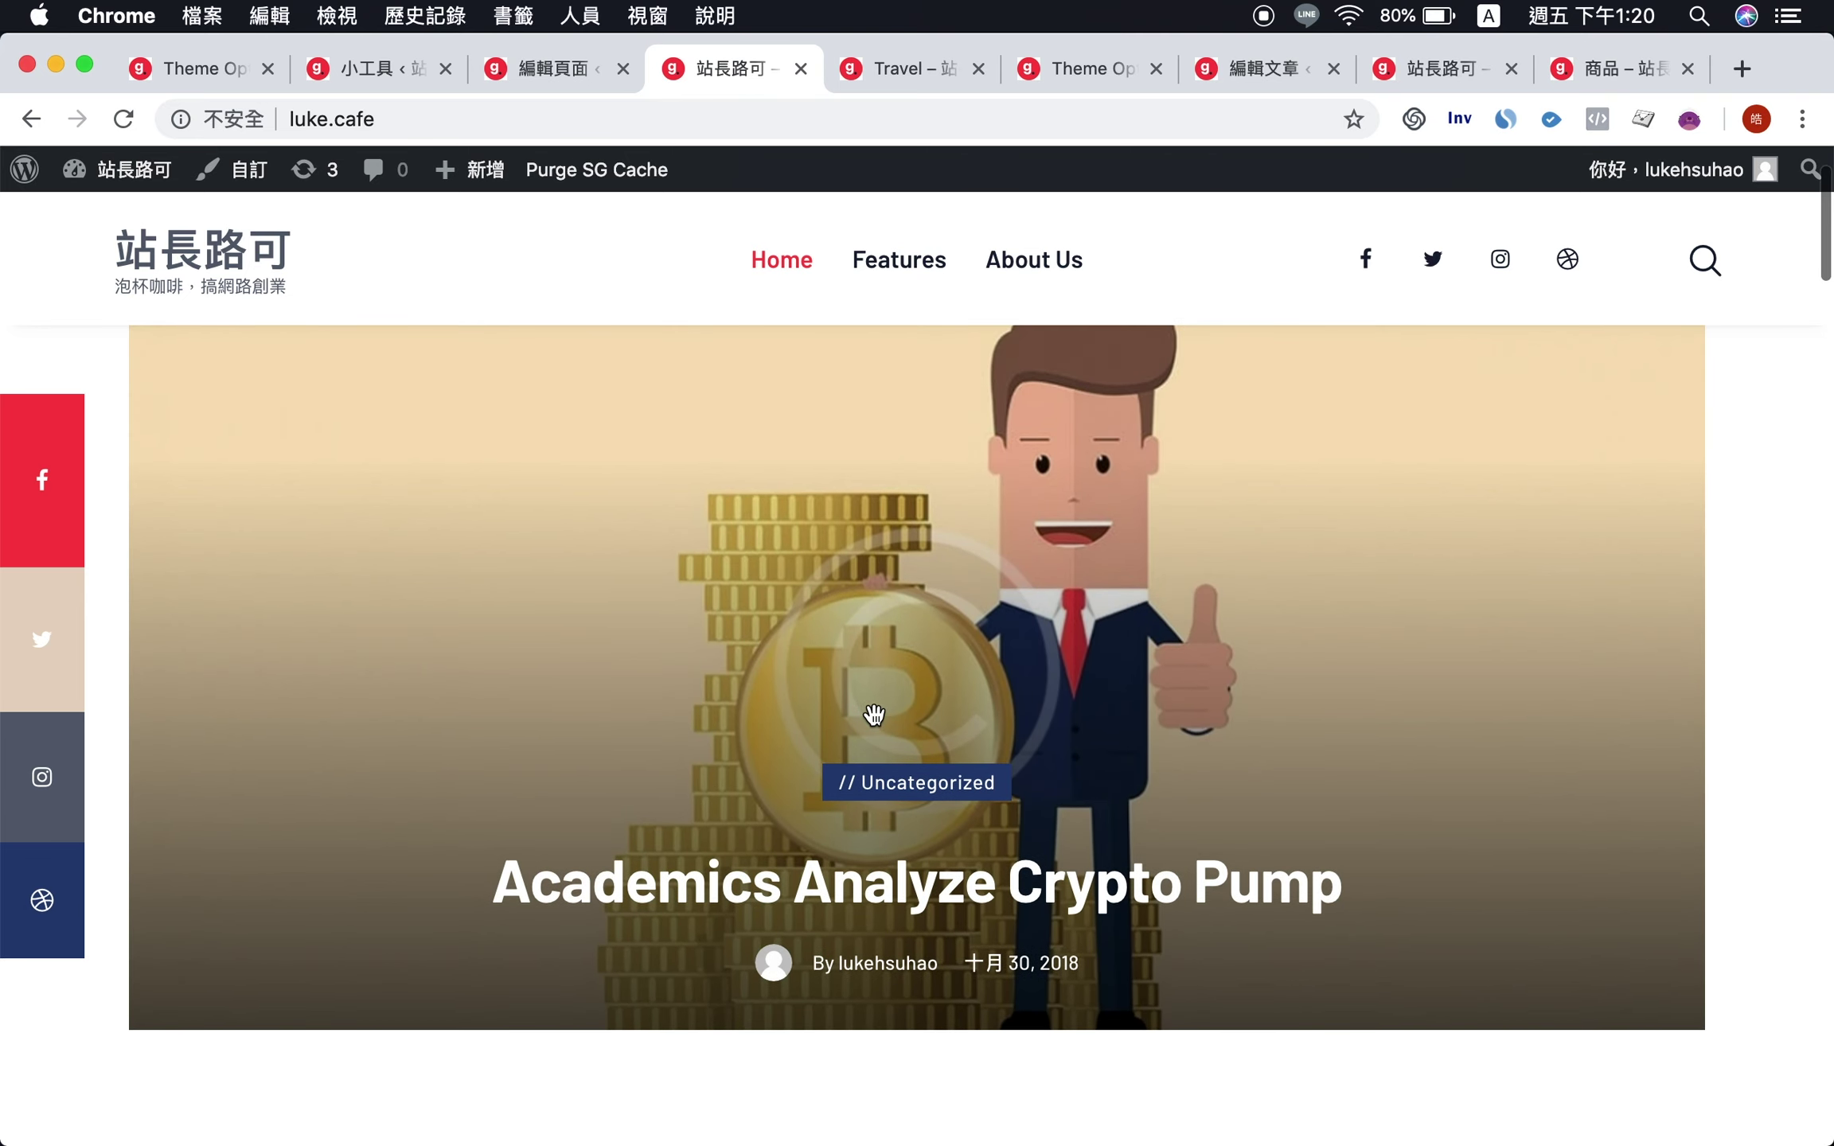
{"action": "scroll", "coordinate": [871, 764], "scroll_direction": "down", "scroll_amount": 10}
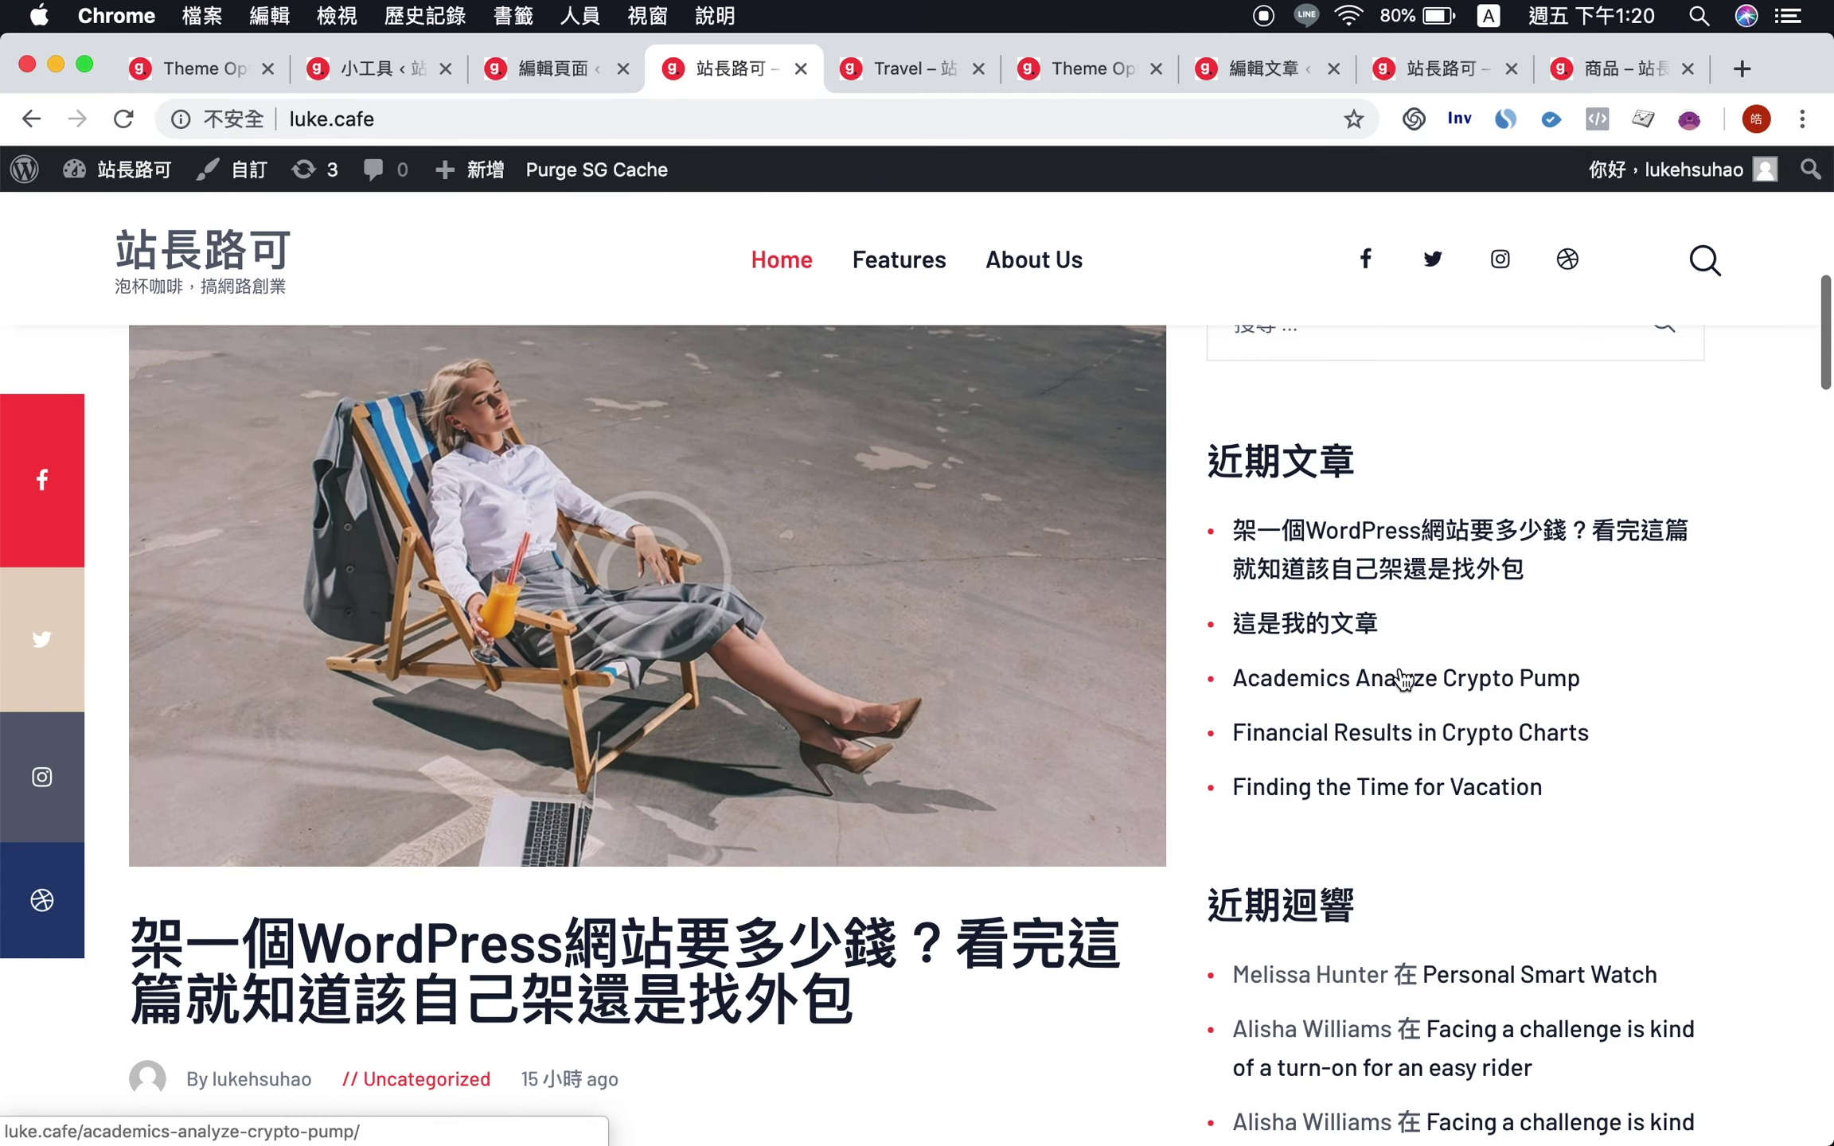
- In the homepage's page editor, show the Widgets section of its Theme Options
{"action": "left_click", "coordinate": [558, 80]}
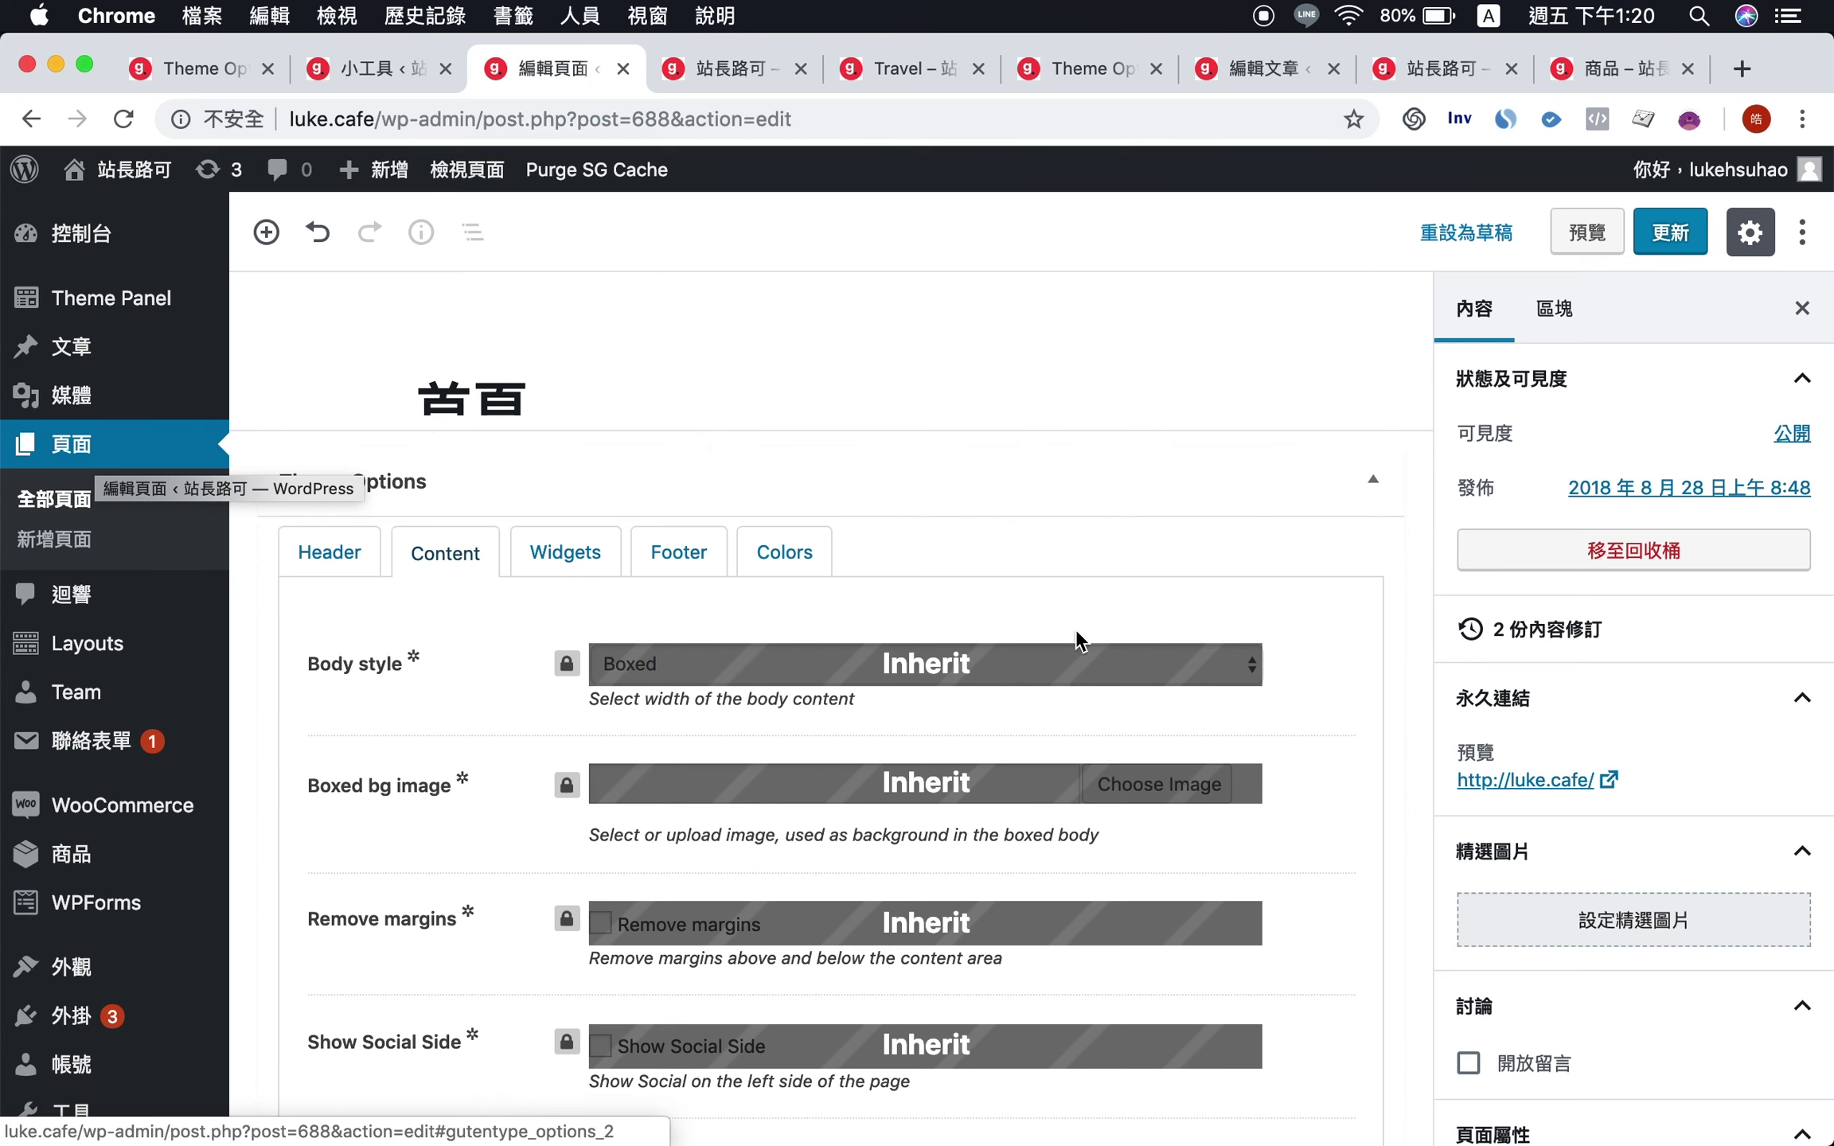
{"action": "scroll", "coordinate": [1053, 756], "scroll_direction": "down", "scroll_amount": 2}
{"action": "left_click", "coordinate": [565, 500]}
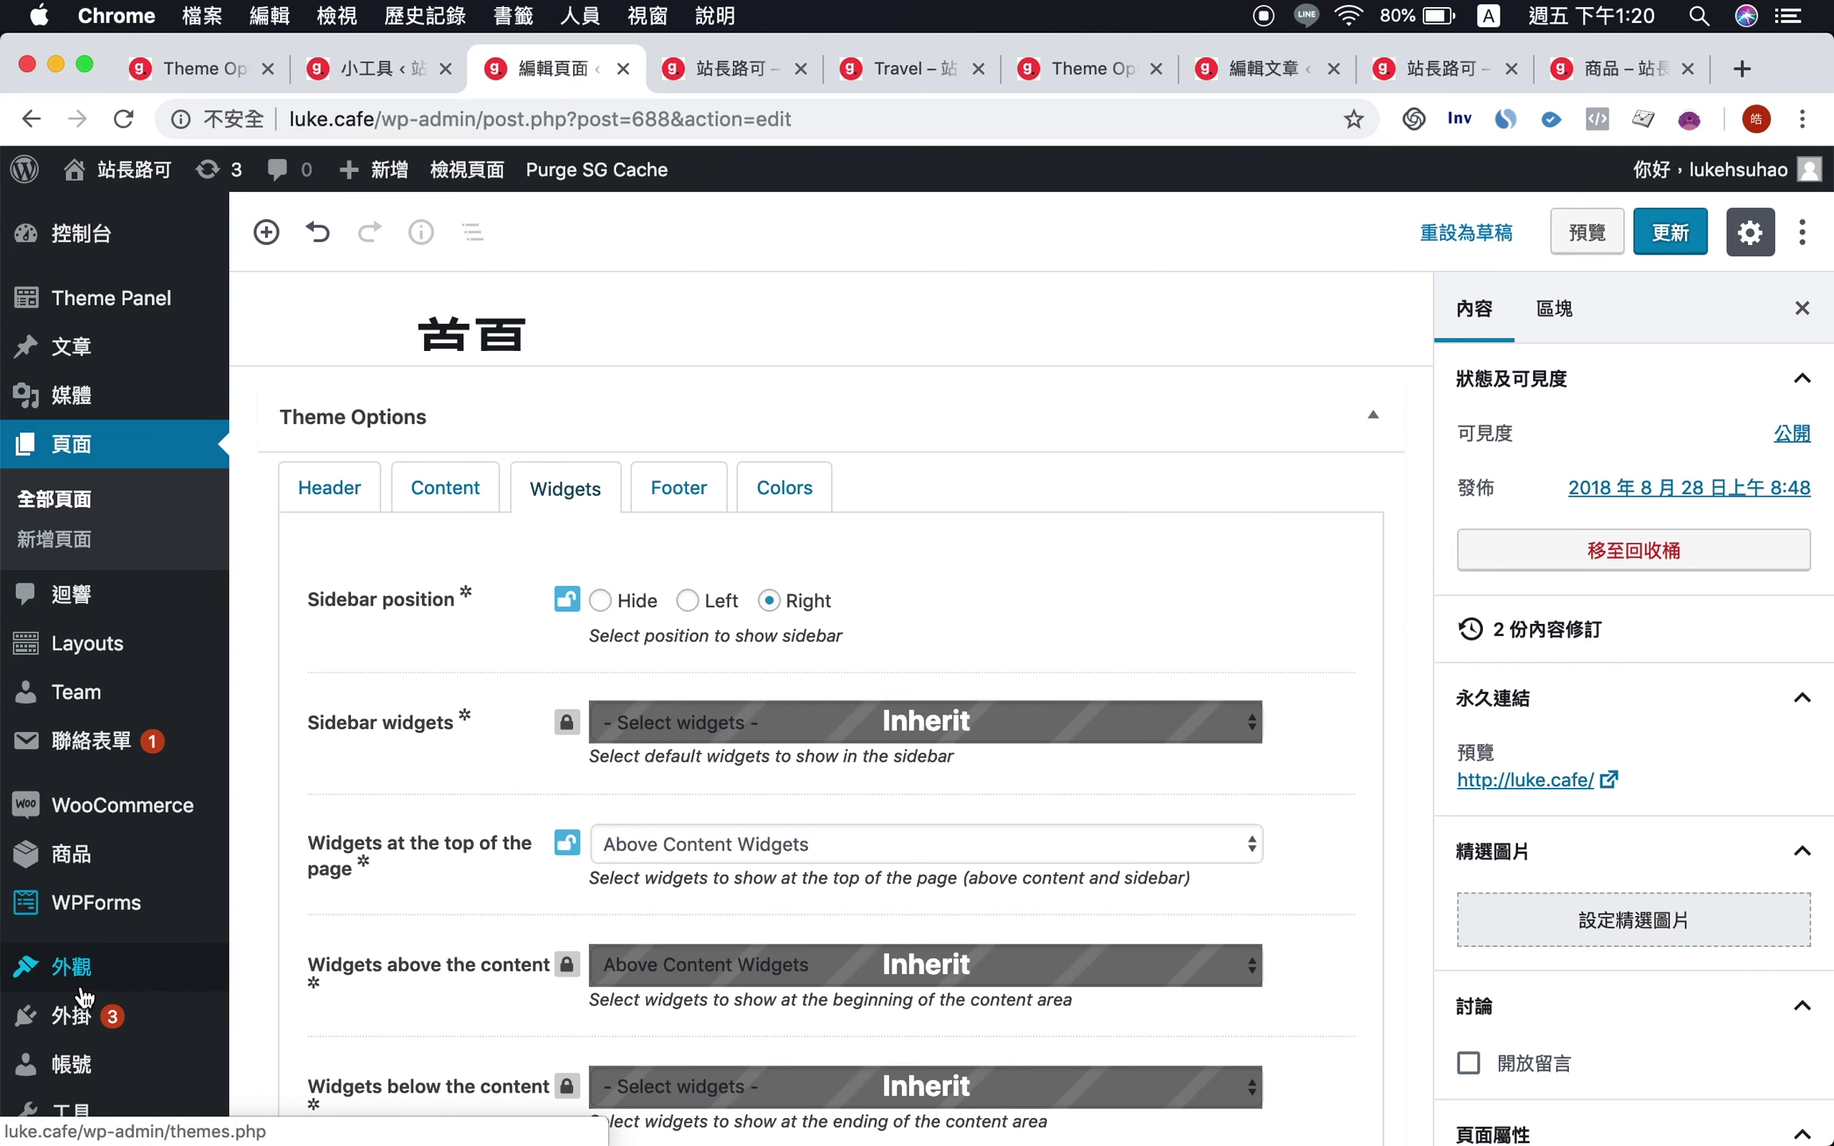
{"action": "mouse_move", "coordinate": [143, 975]}
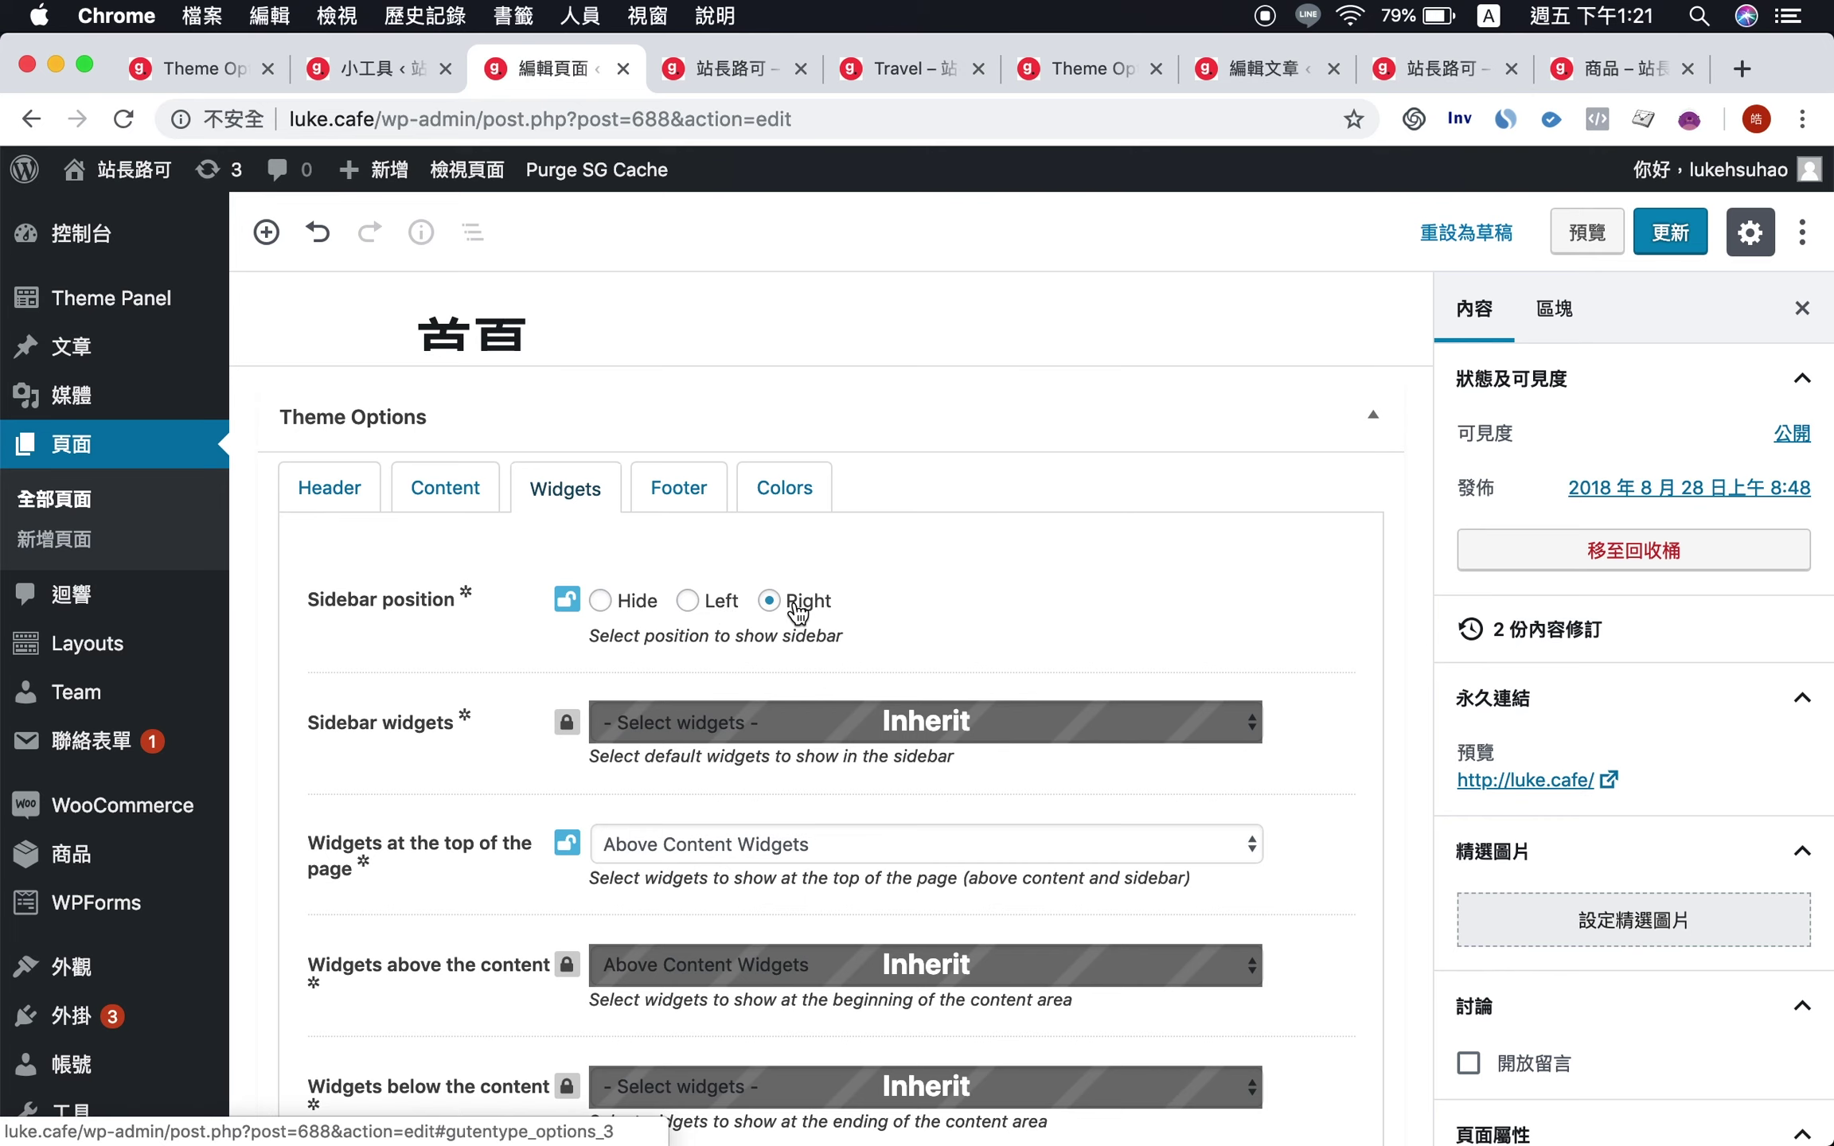
- Reload the live homepage and compare its top slider with the "Widgets at the top of the page" option in the page editor
{"action": "left_click", "coordinate": [732, 70]}
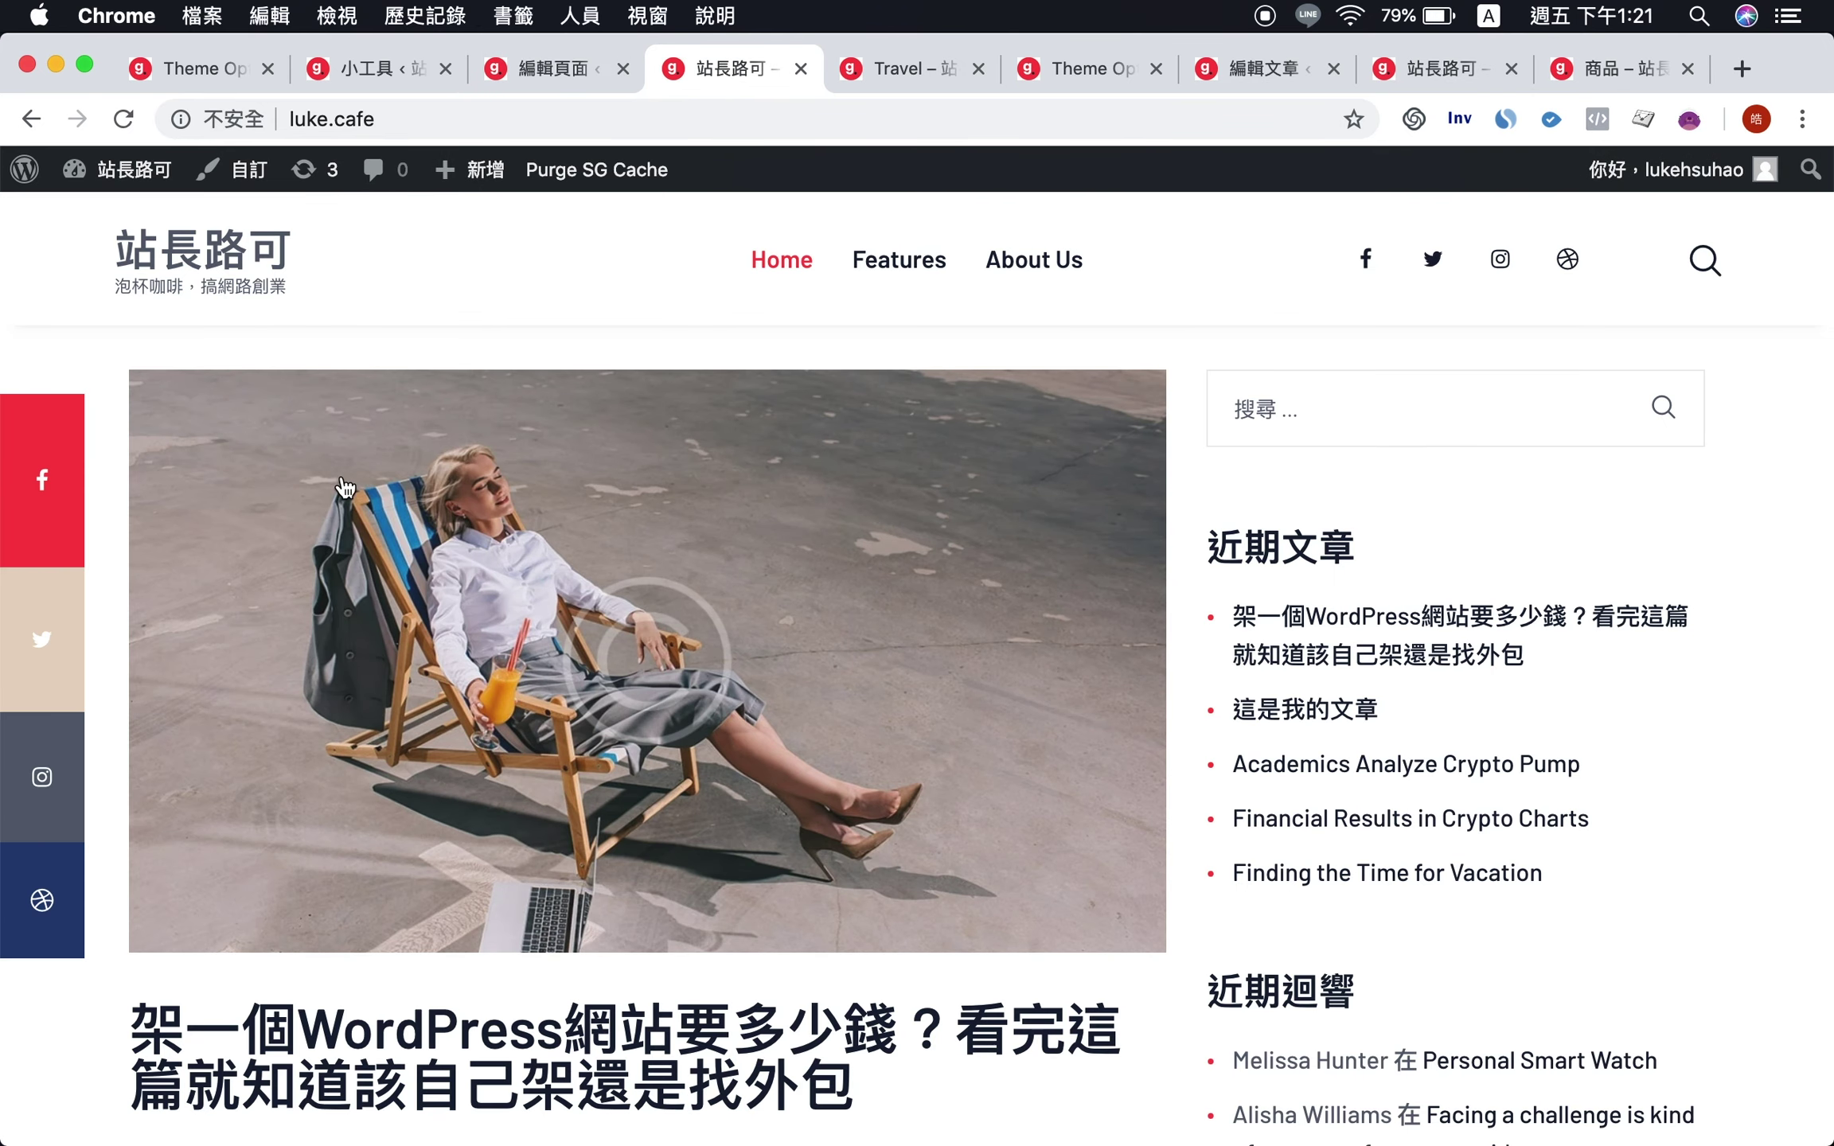
{"action": "key", "text": "super+r"}
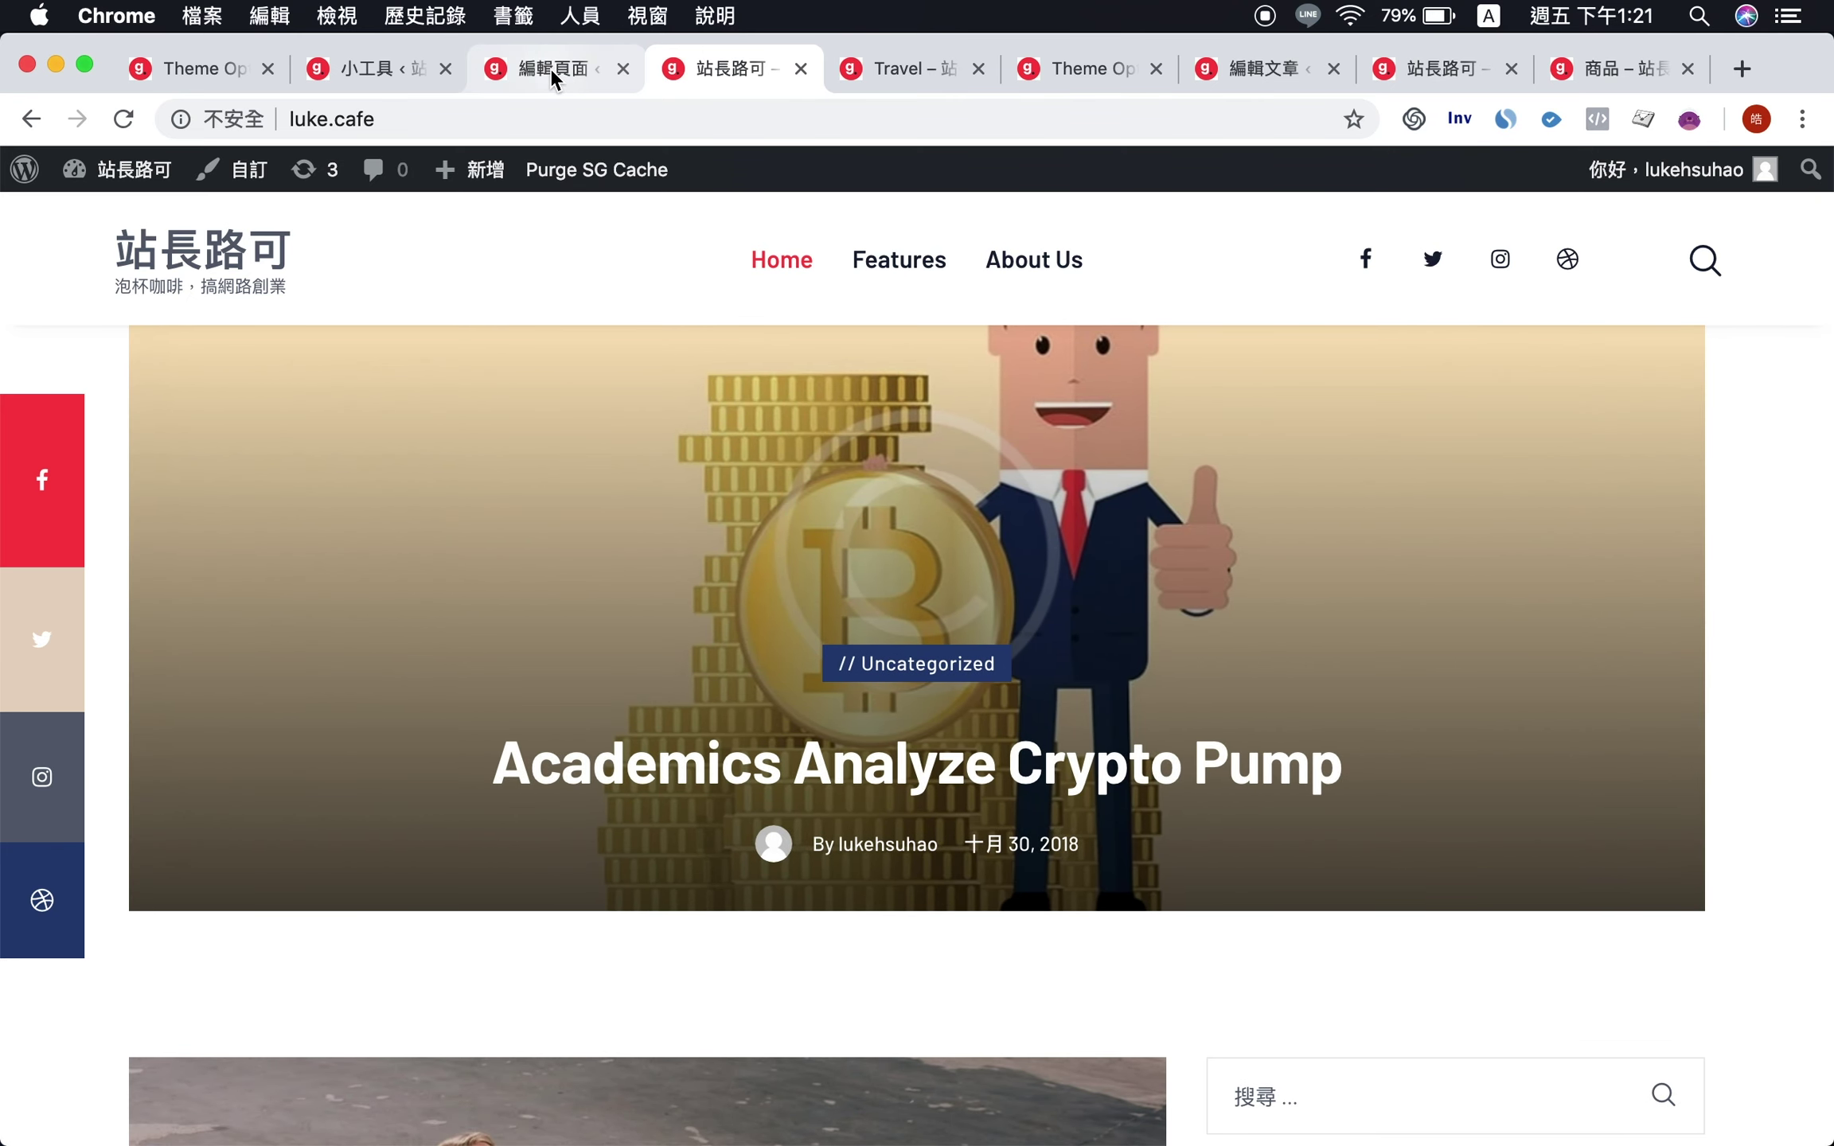
{"action": "left_click", "coordinate": [555, 80]}
{"action": "scroll", "coordinate": [539, 748], "scroll_direction": "down", "scroll_amount": 3}
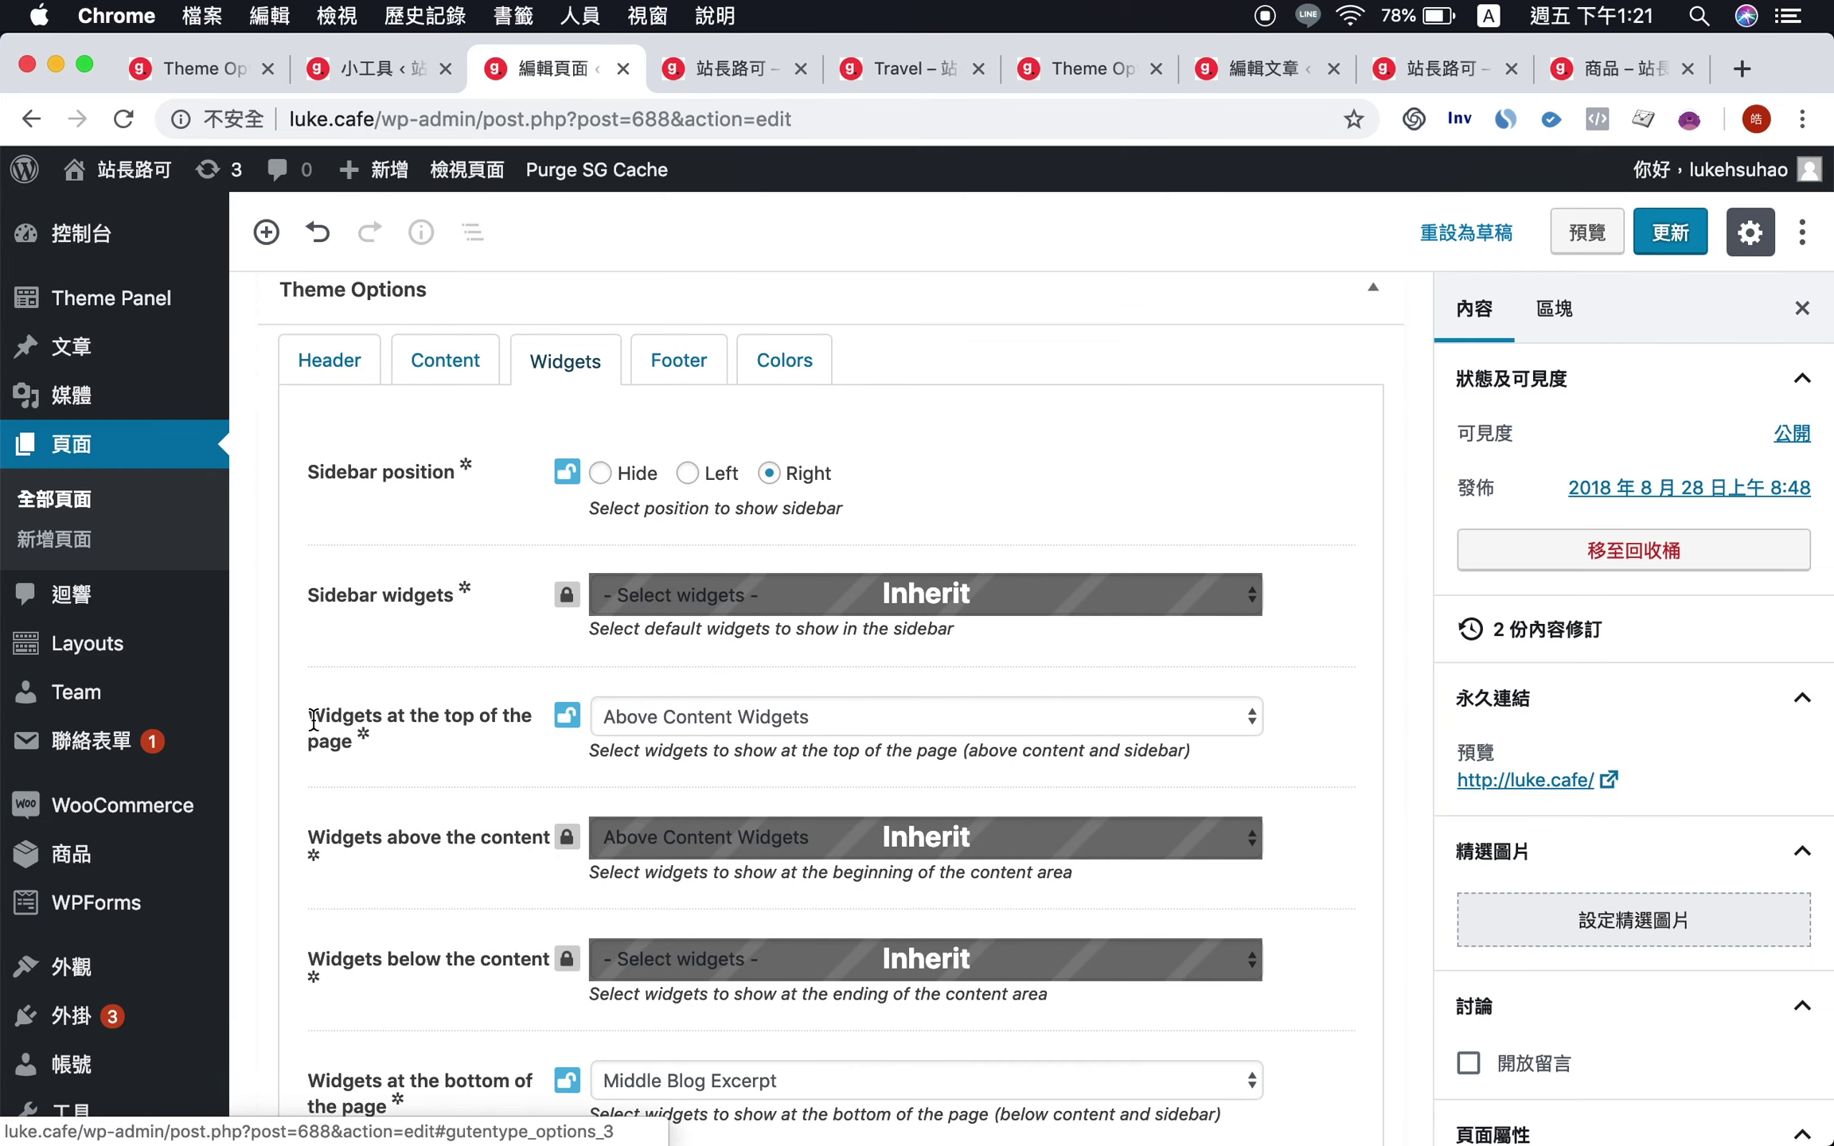
{"action": "left_click_drag", "start_coordinate": [308, 717], "coordinate": [351, 716]}
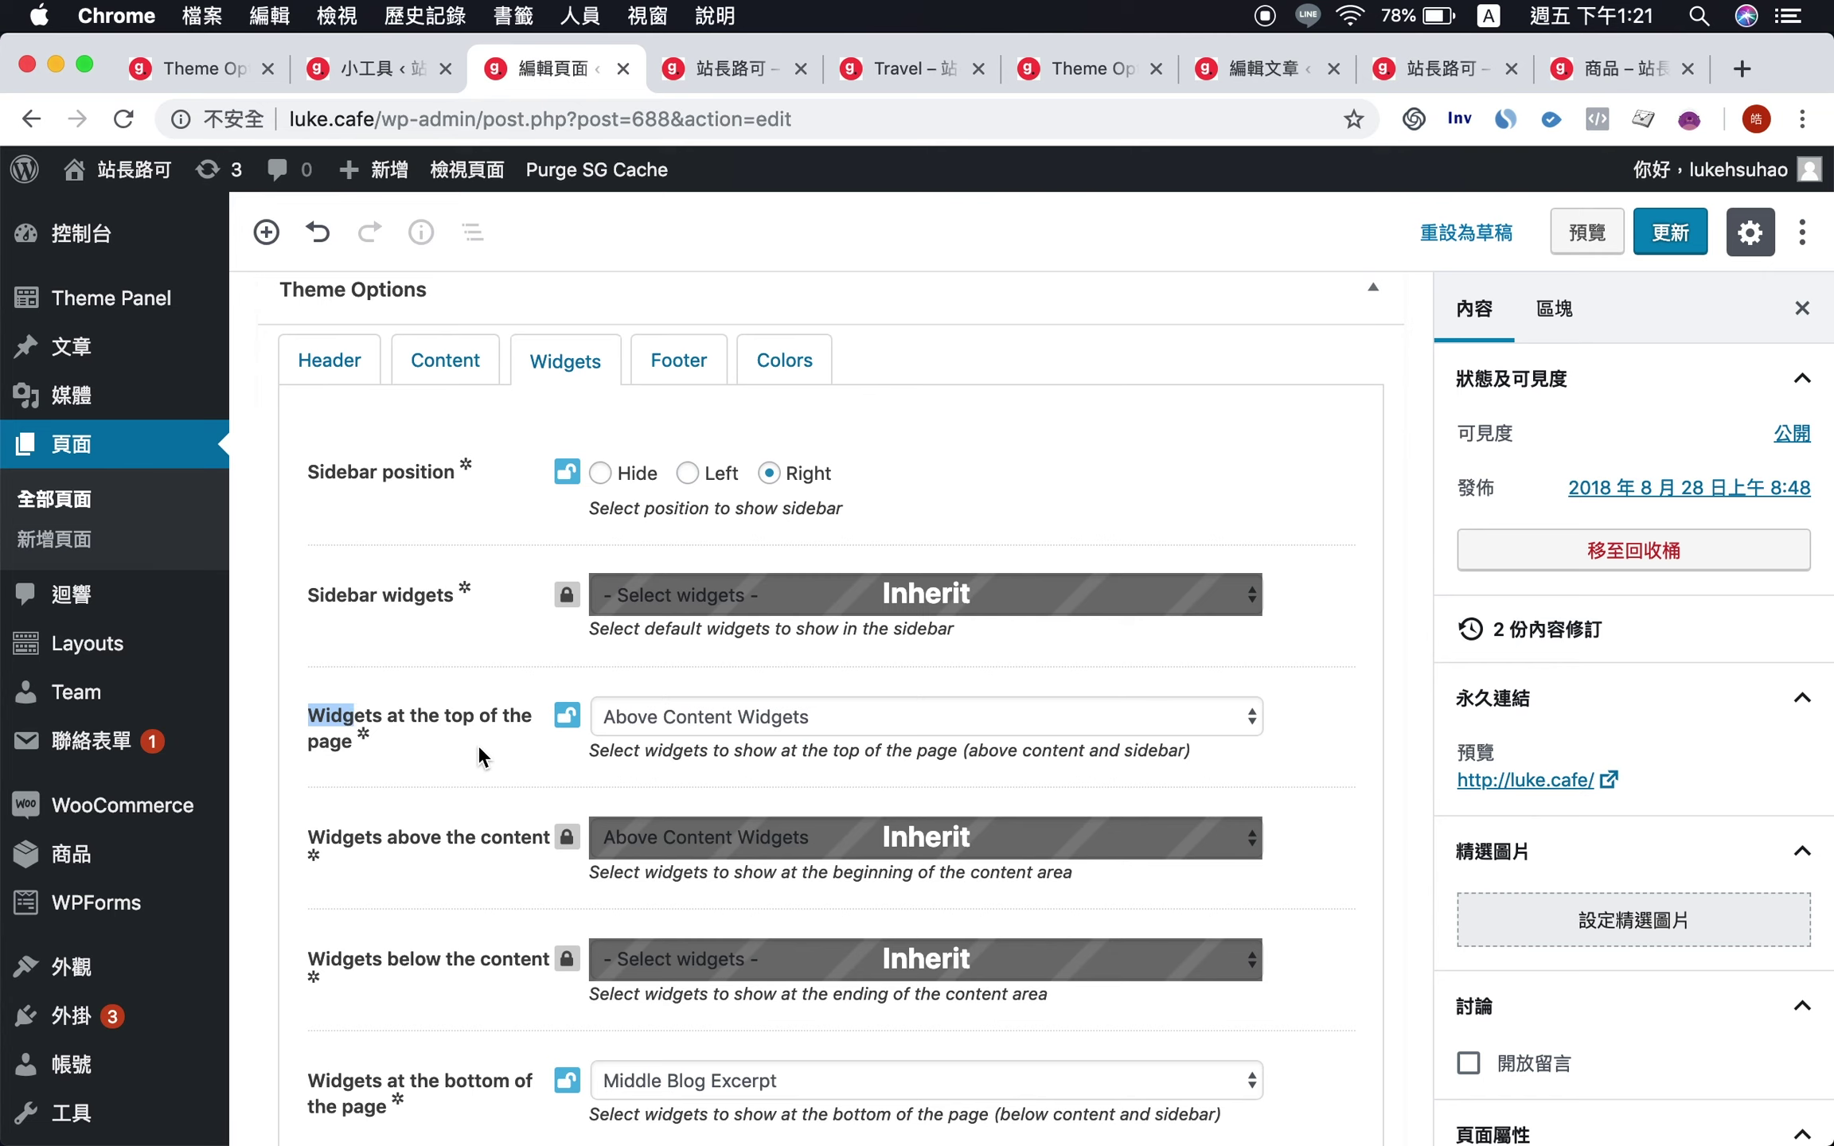
{"action": "left_click", "coordinate": [739, 72]}
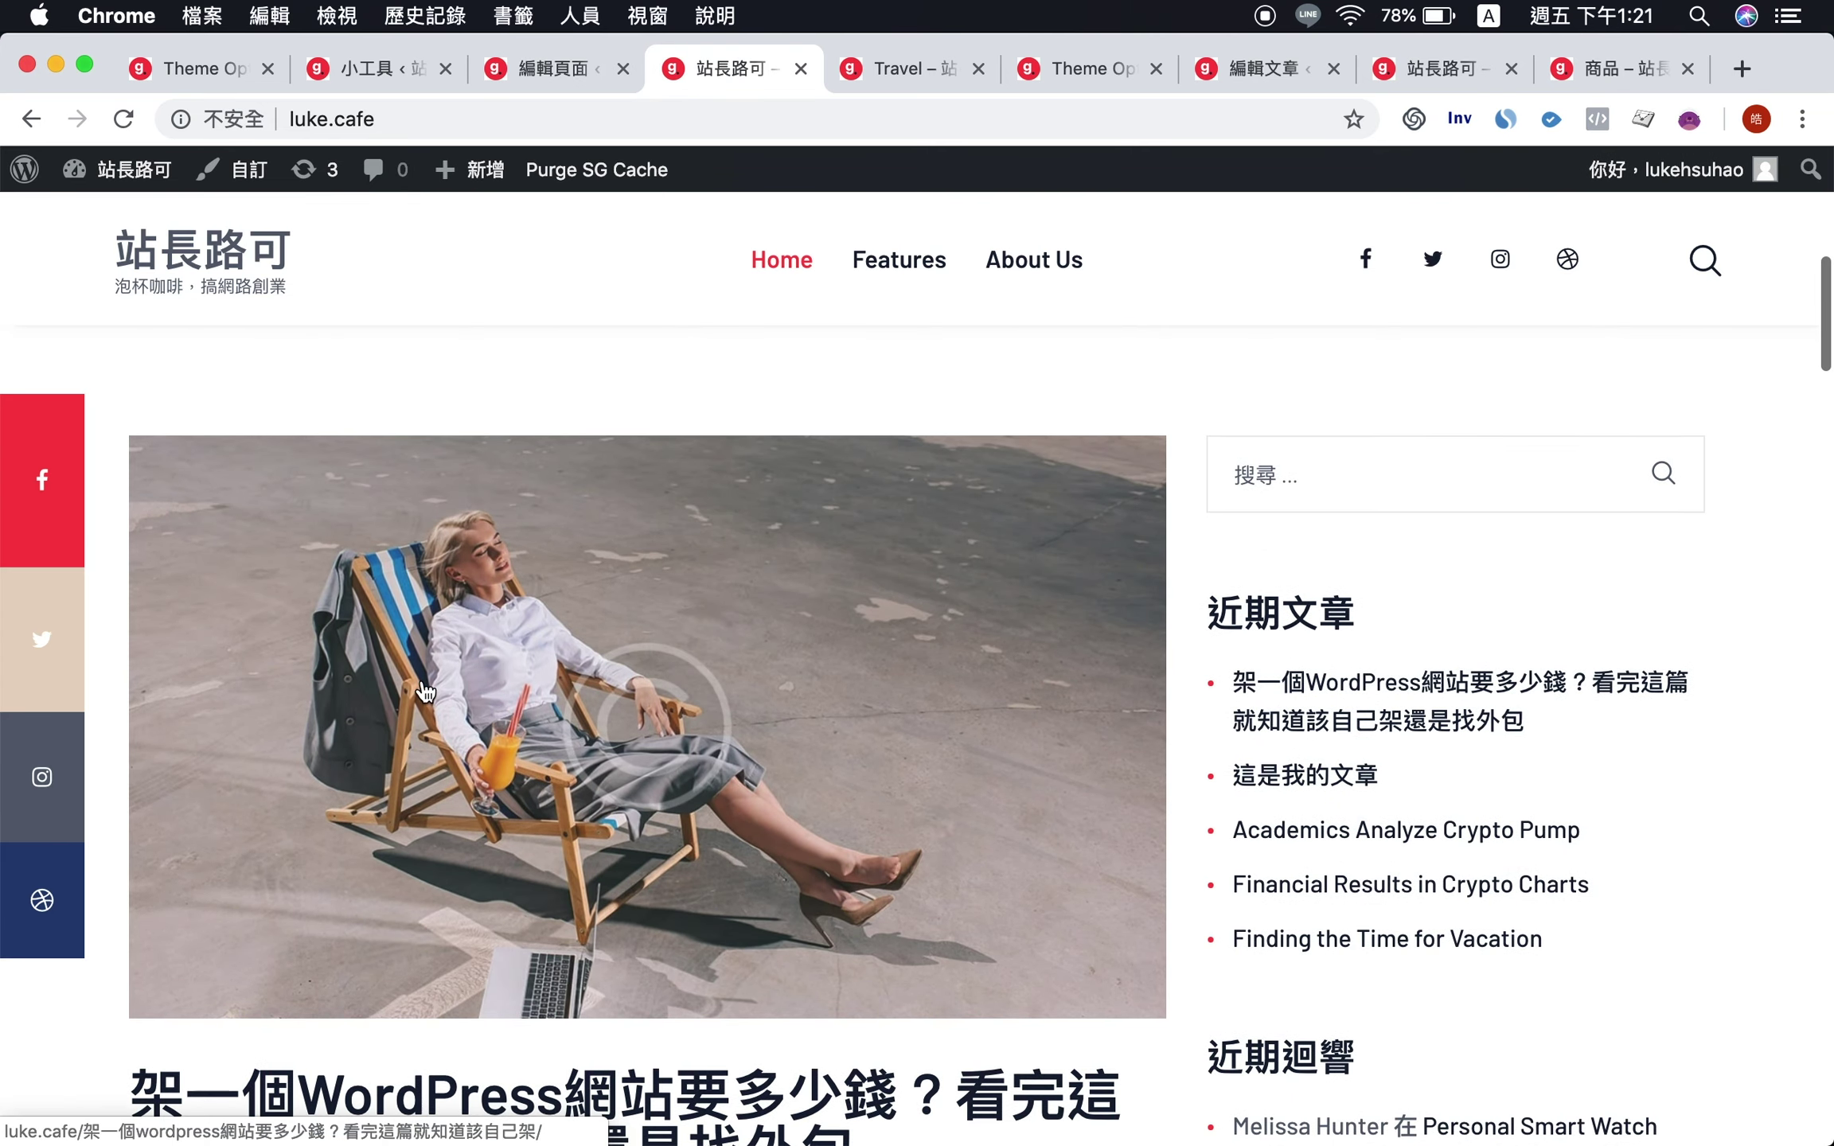
{"action": "scroll", "coordinate": [426, 690], "scroll_direction": "up", "scroll_amount": 5}
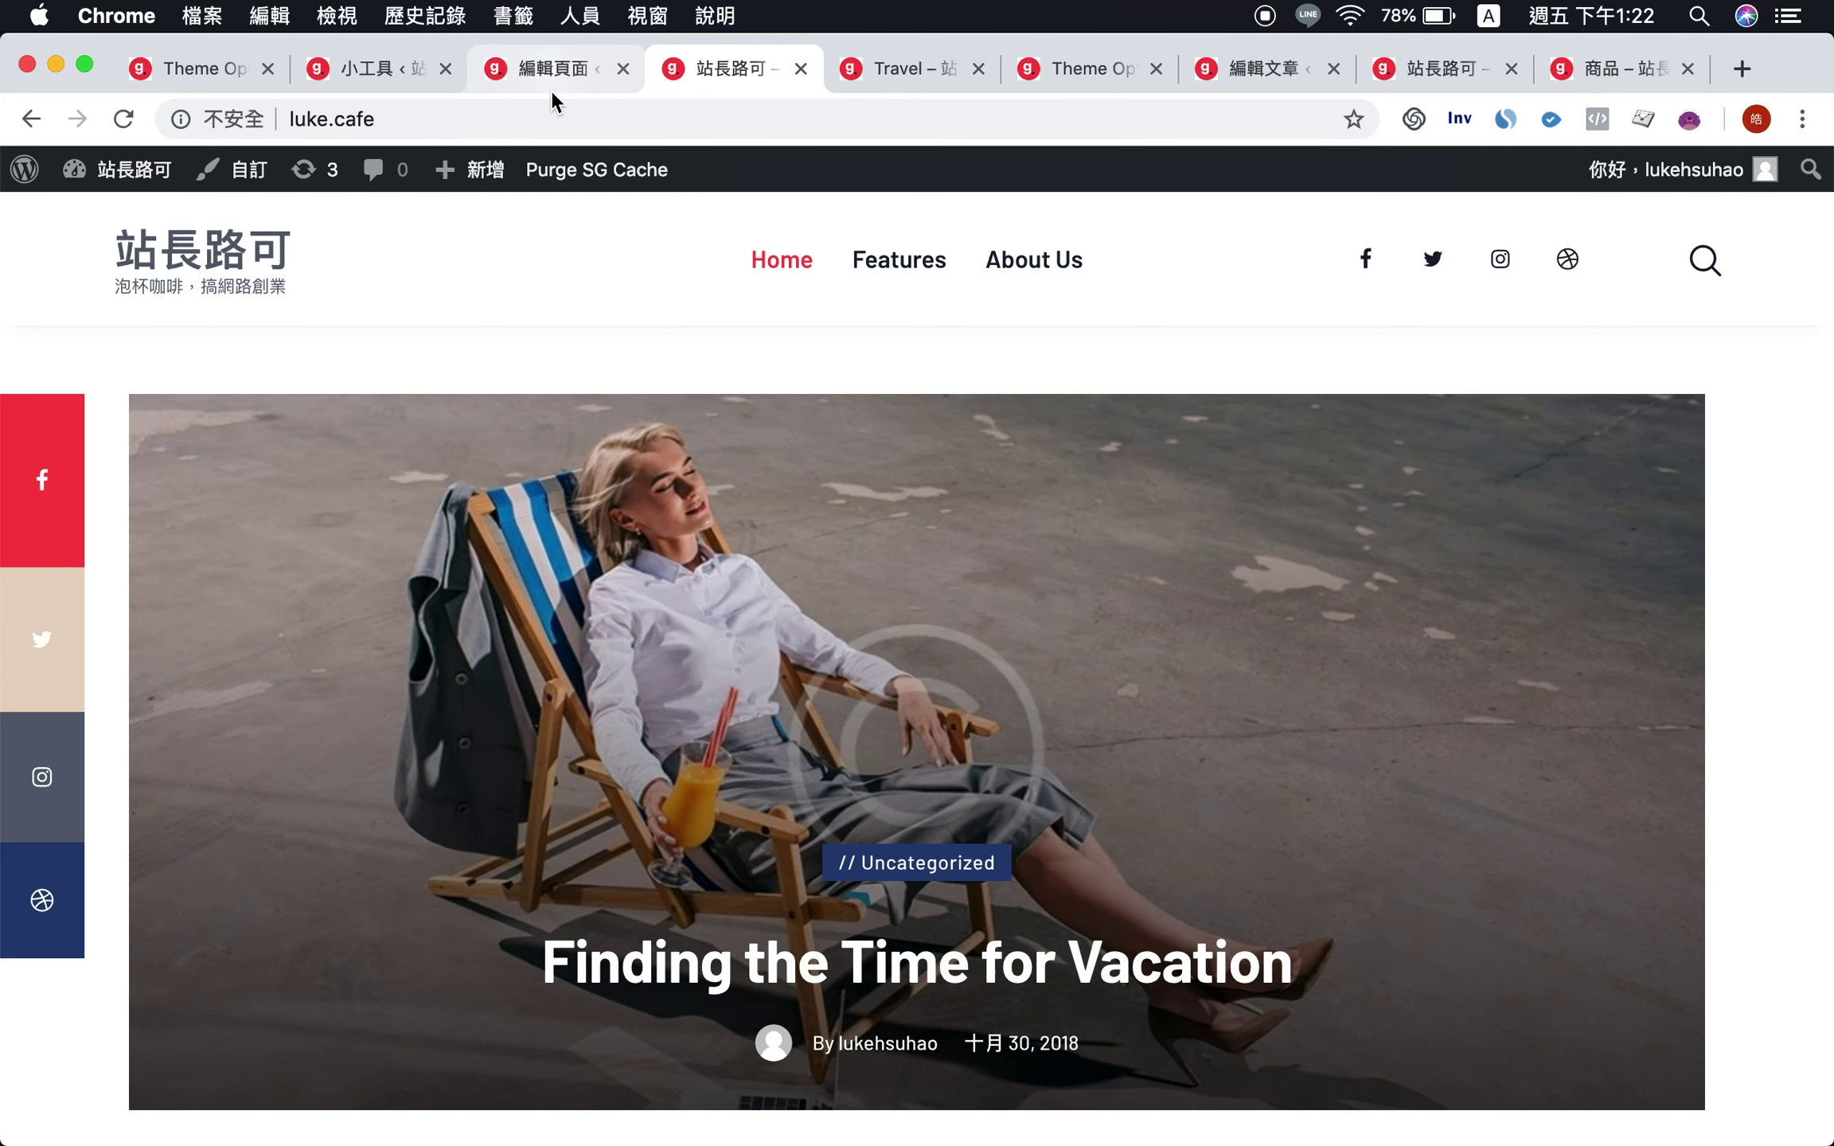
{"action": "left_click", "coordinate": [553, 79]}
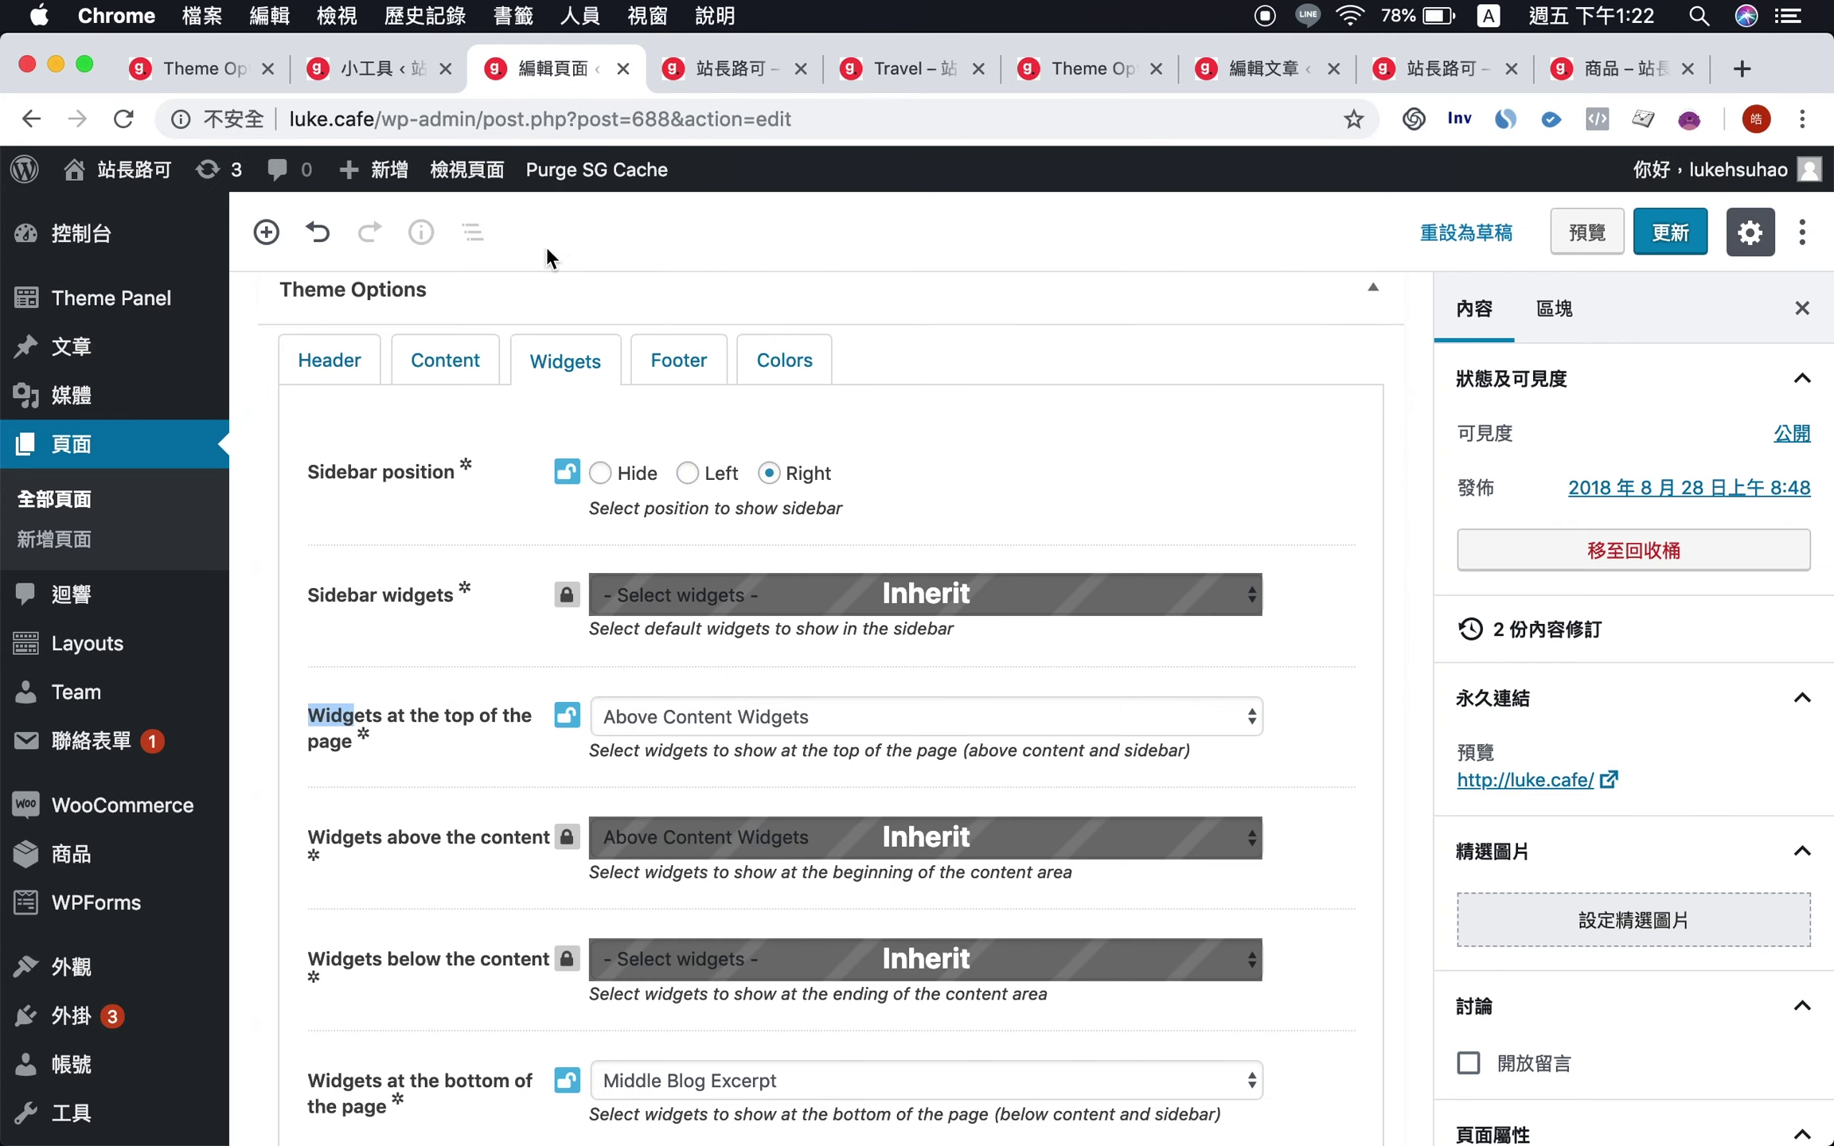
- Choose Above Content Widgets for "Widgets at the top of the page" and update the homepage
{"action": "left_click", "coordinate": [652, 715]}
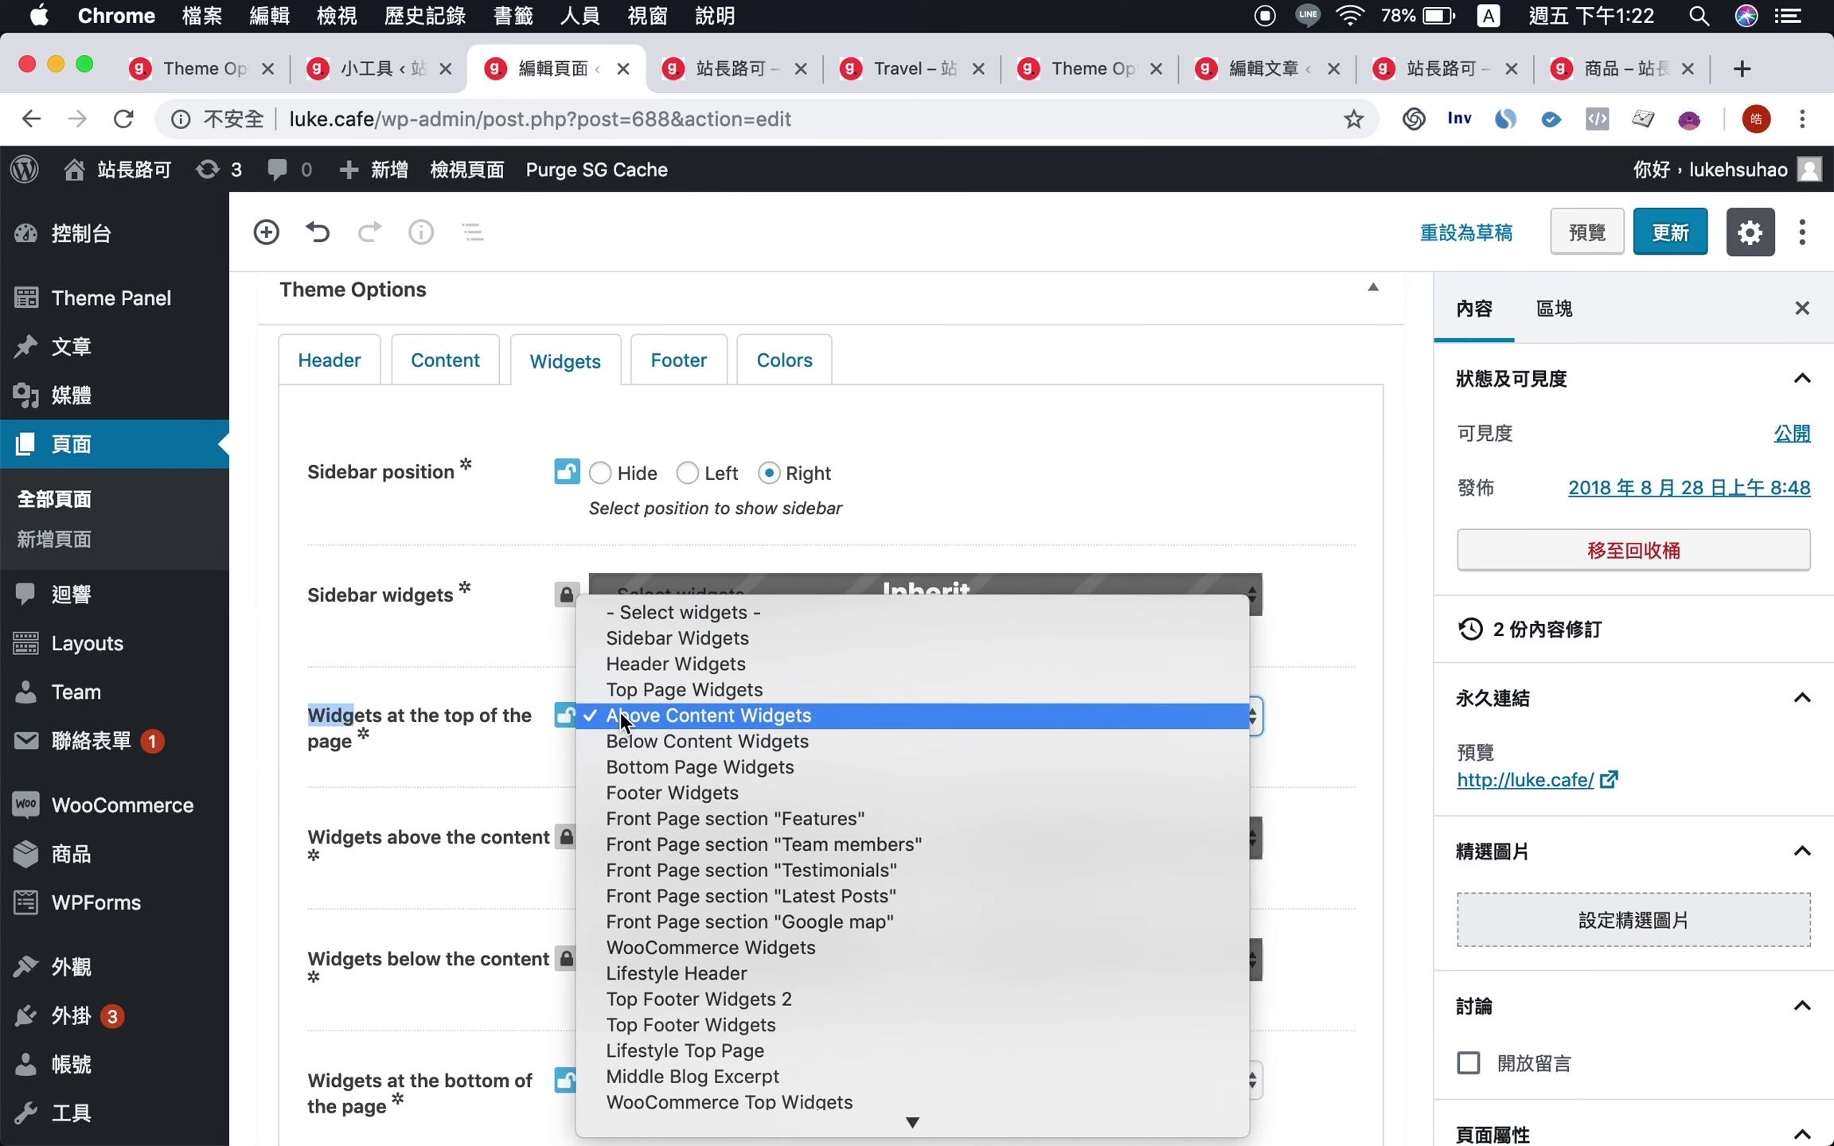
{"action": "left_click", "coordinate": [725, 716]}
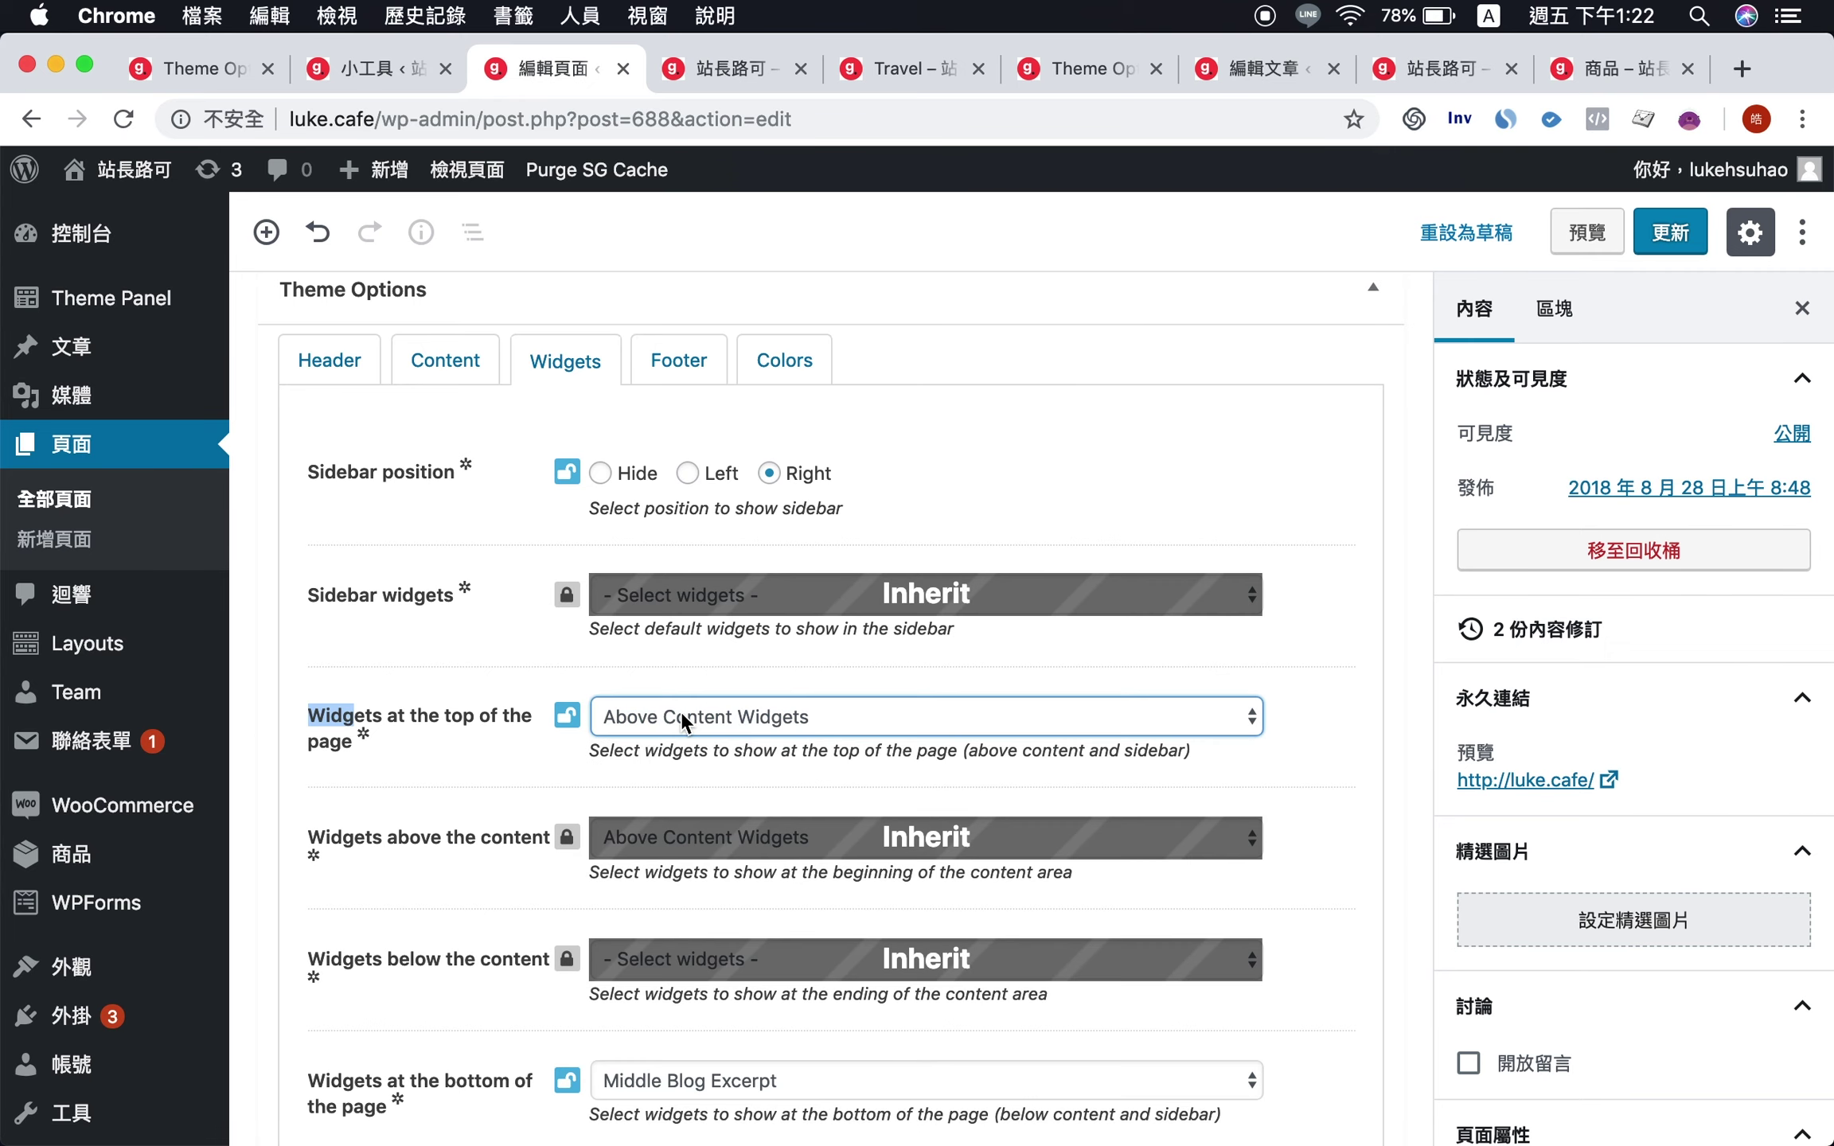
{"action": "left_click", "coordinate": [696, 712]}
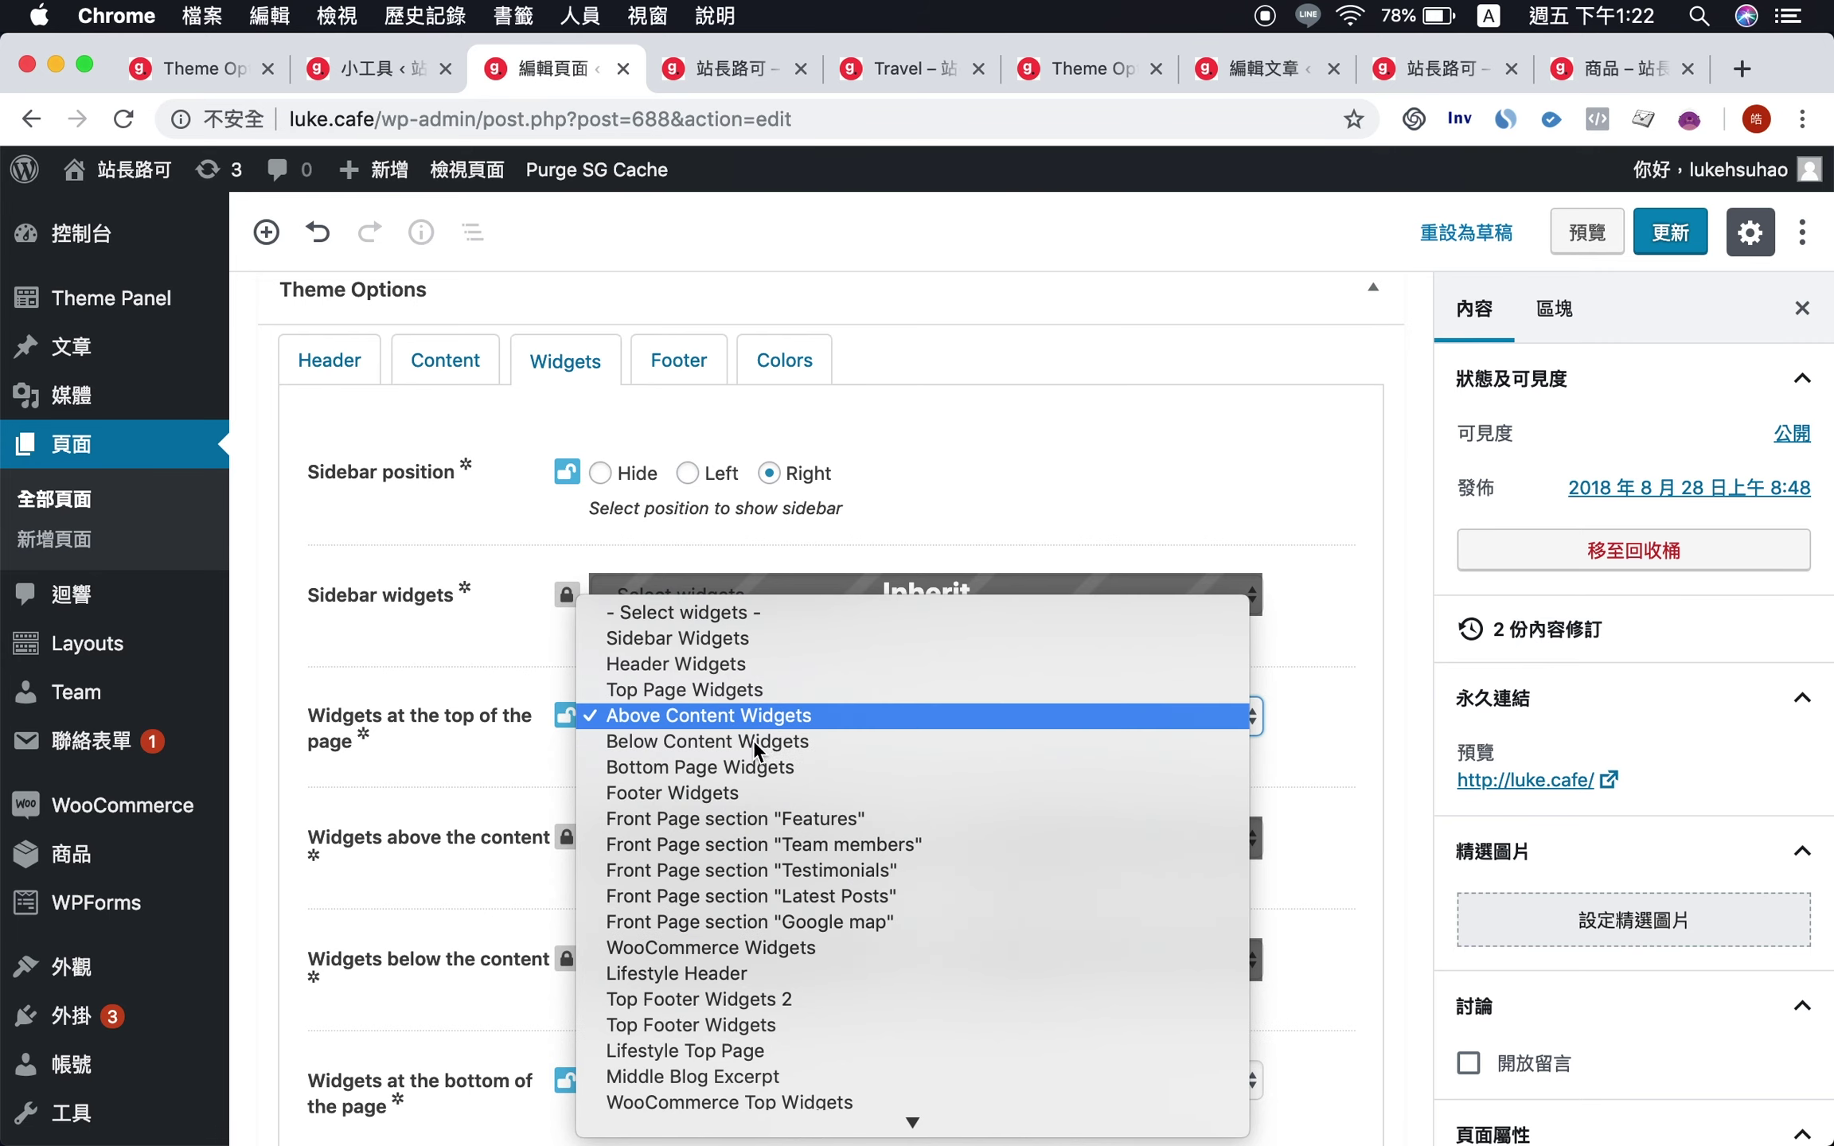
{"action": "left_click", "coordinate": [660, 716]}
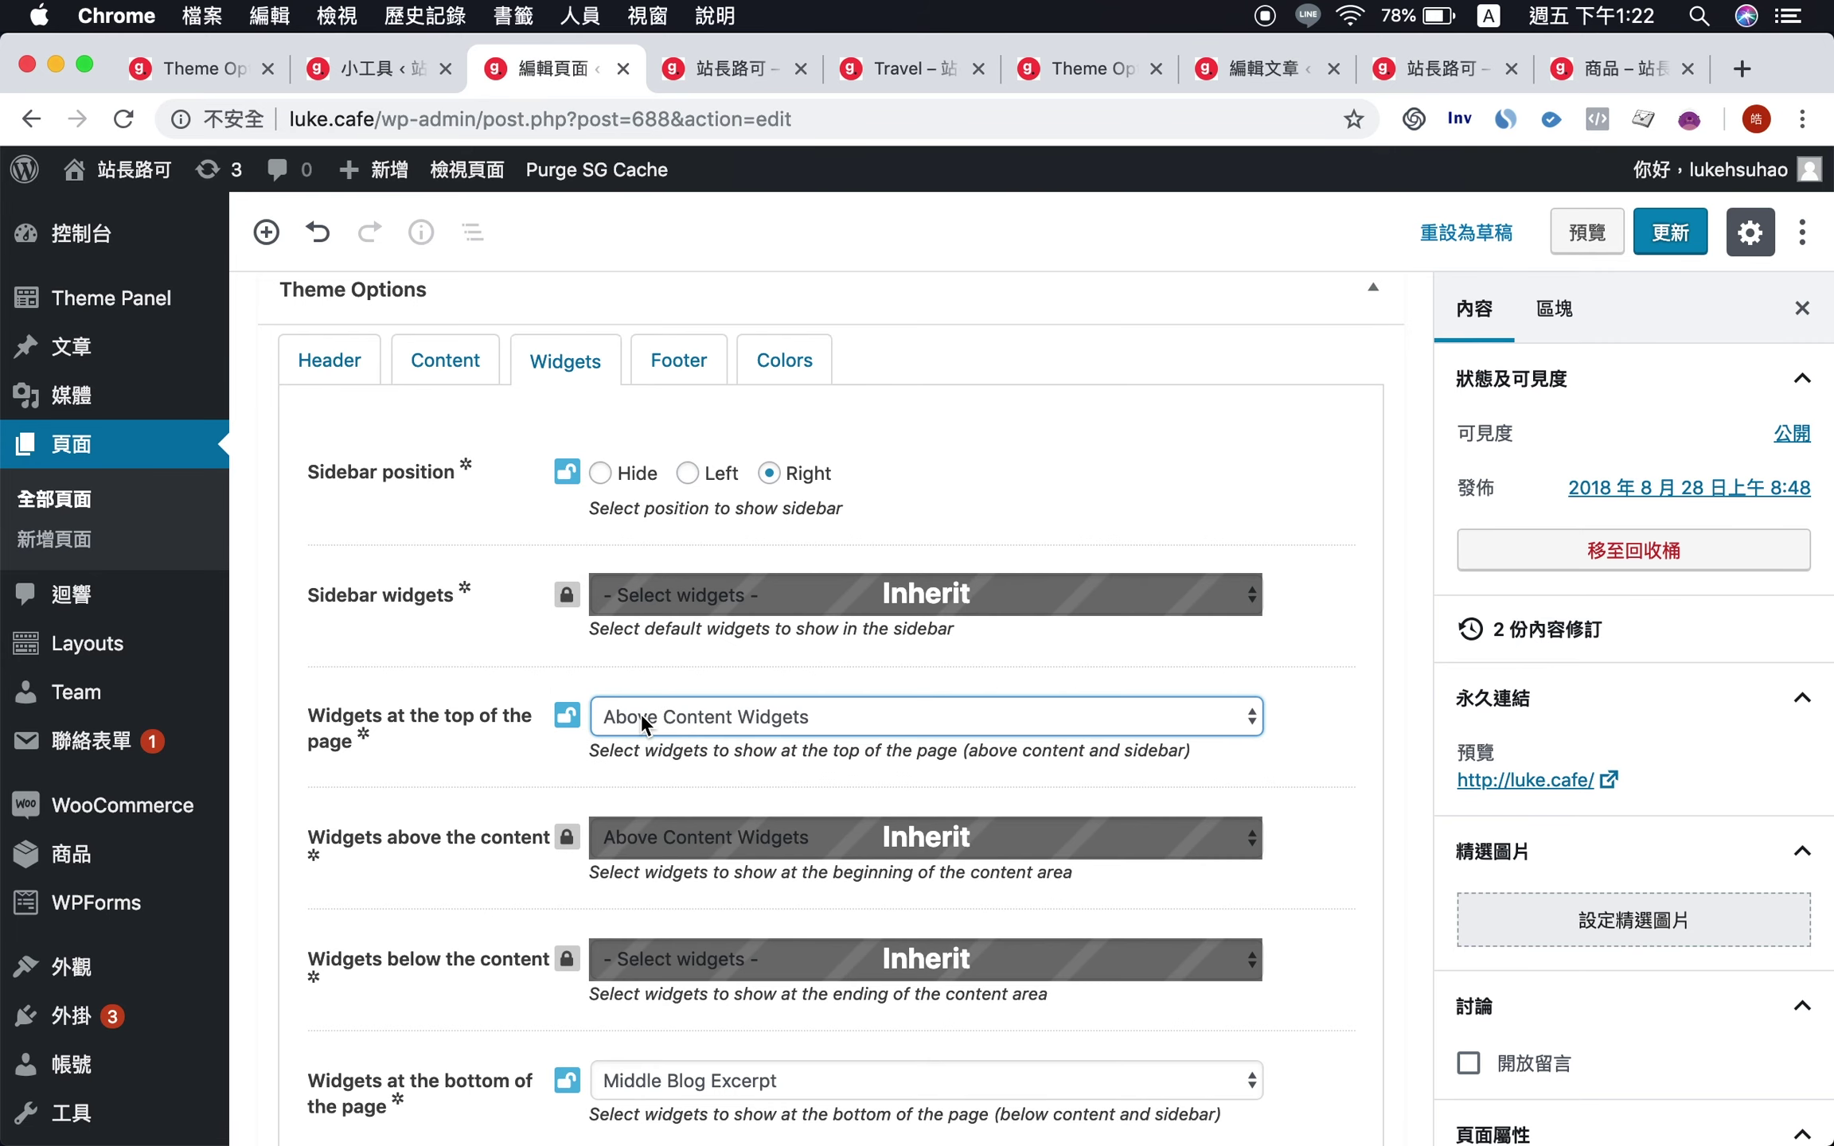
{"action": "left_click", "coordinate": [1669, 233]}
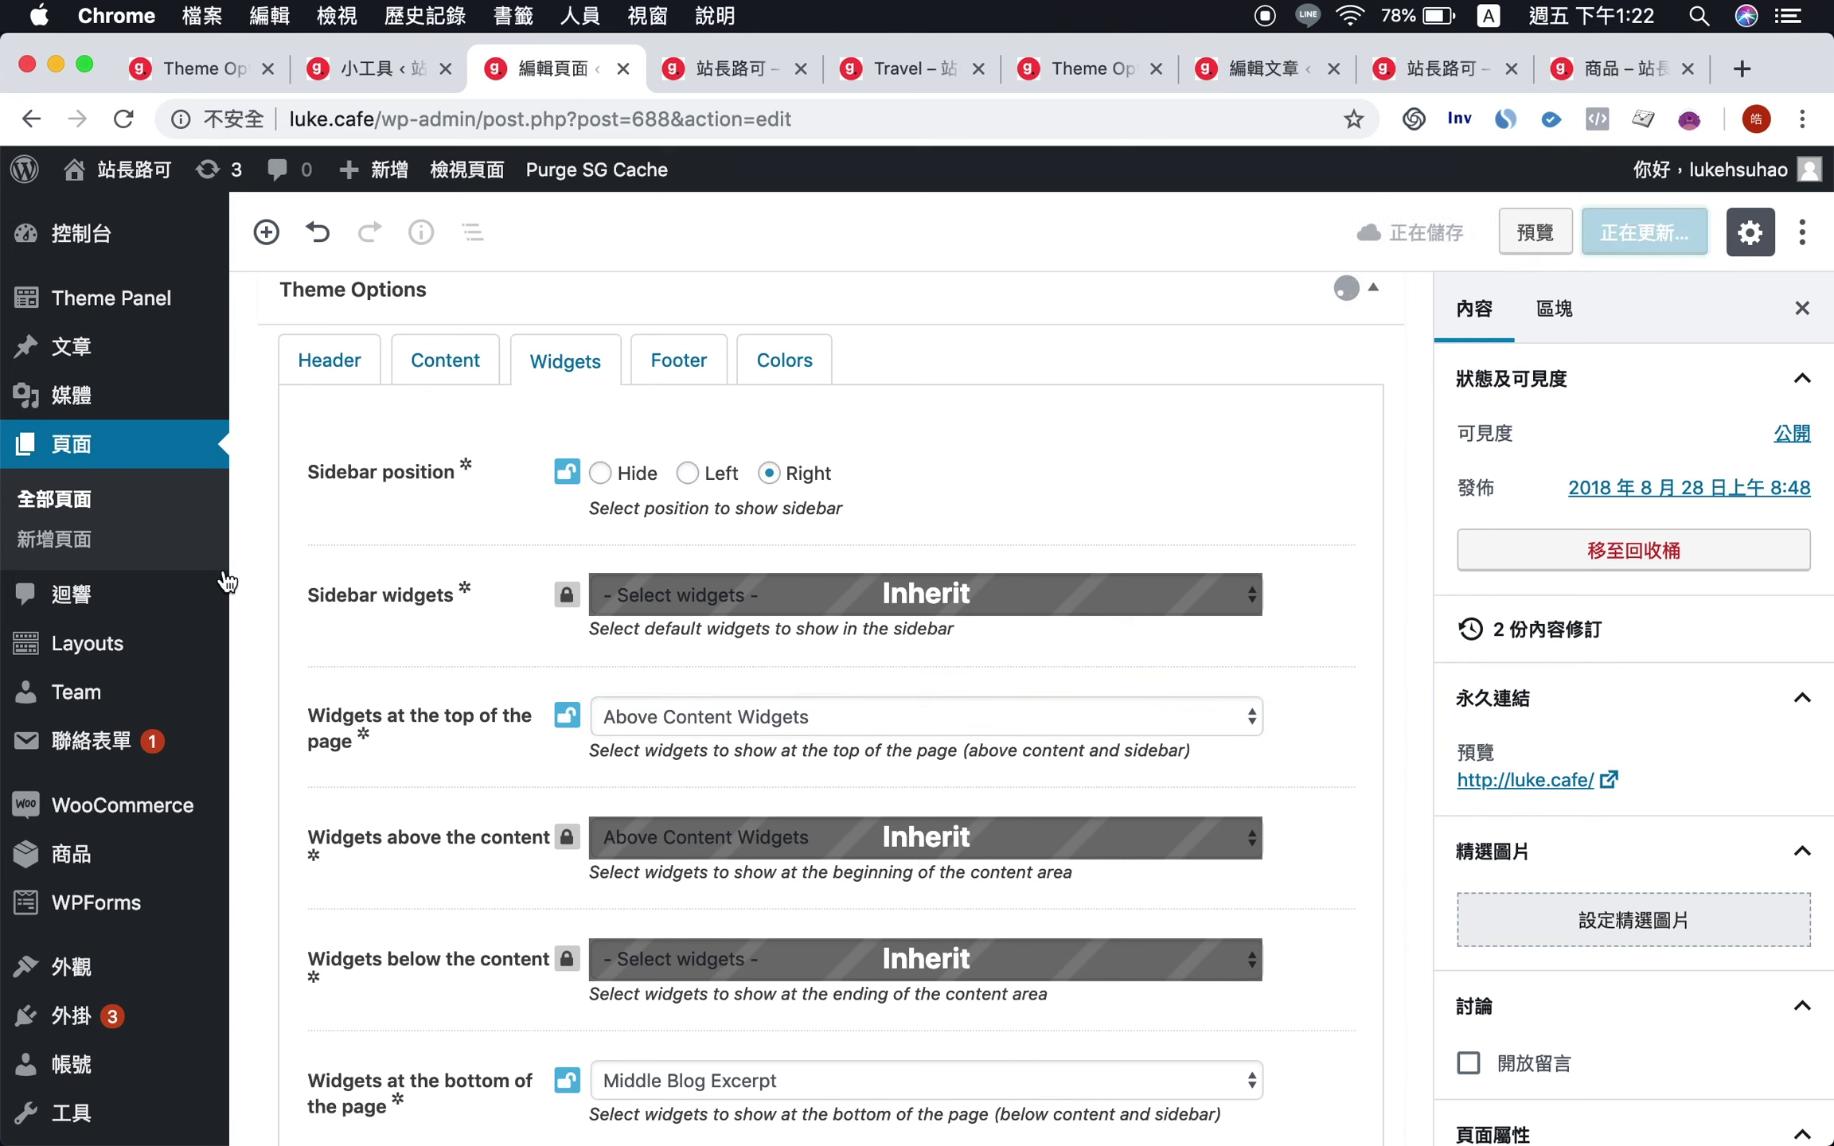
- On the 小工具 admin page, examine the contents of the Above Content Widgets area
{"action": "mouse_move", "coordinate": [111, 967]}
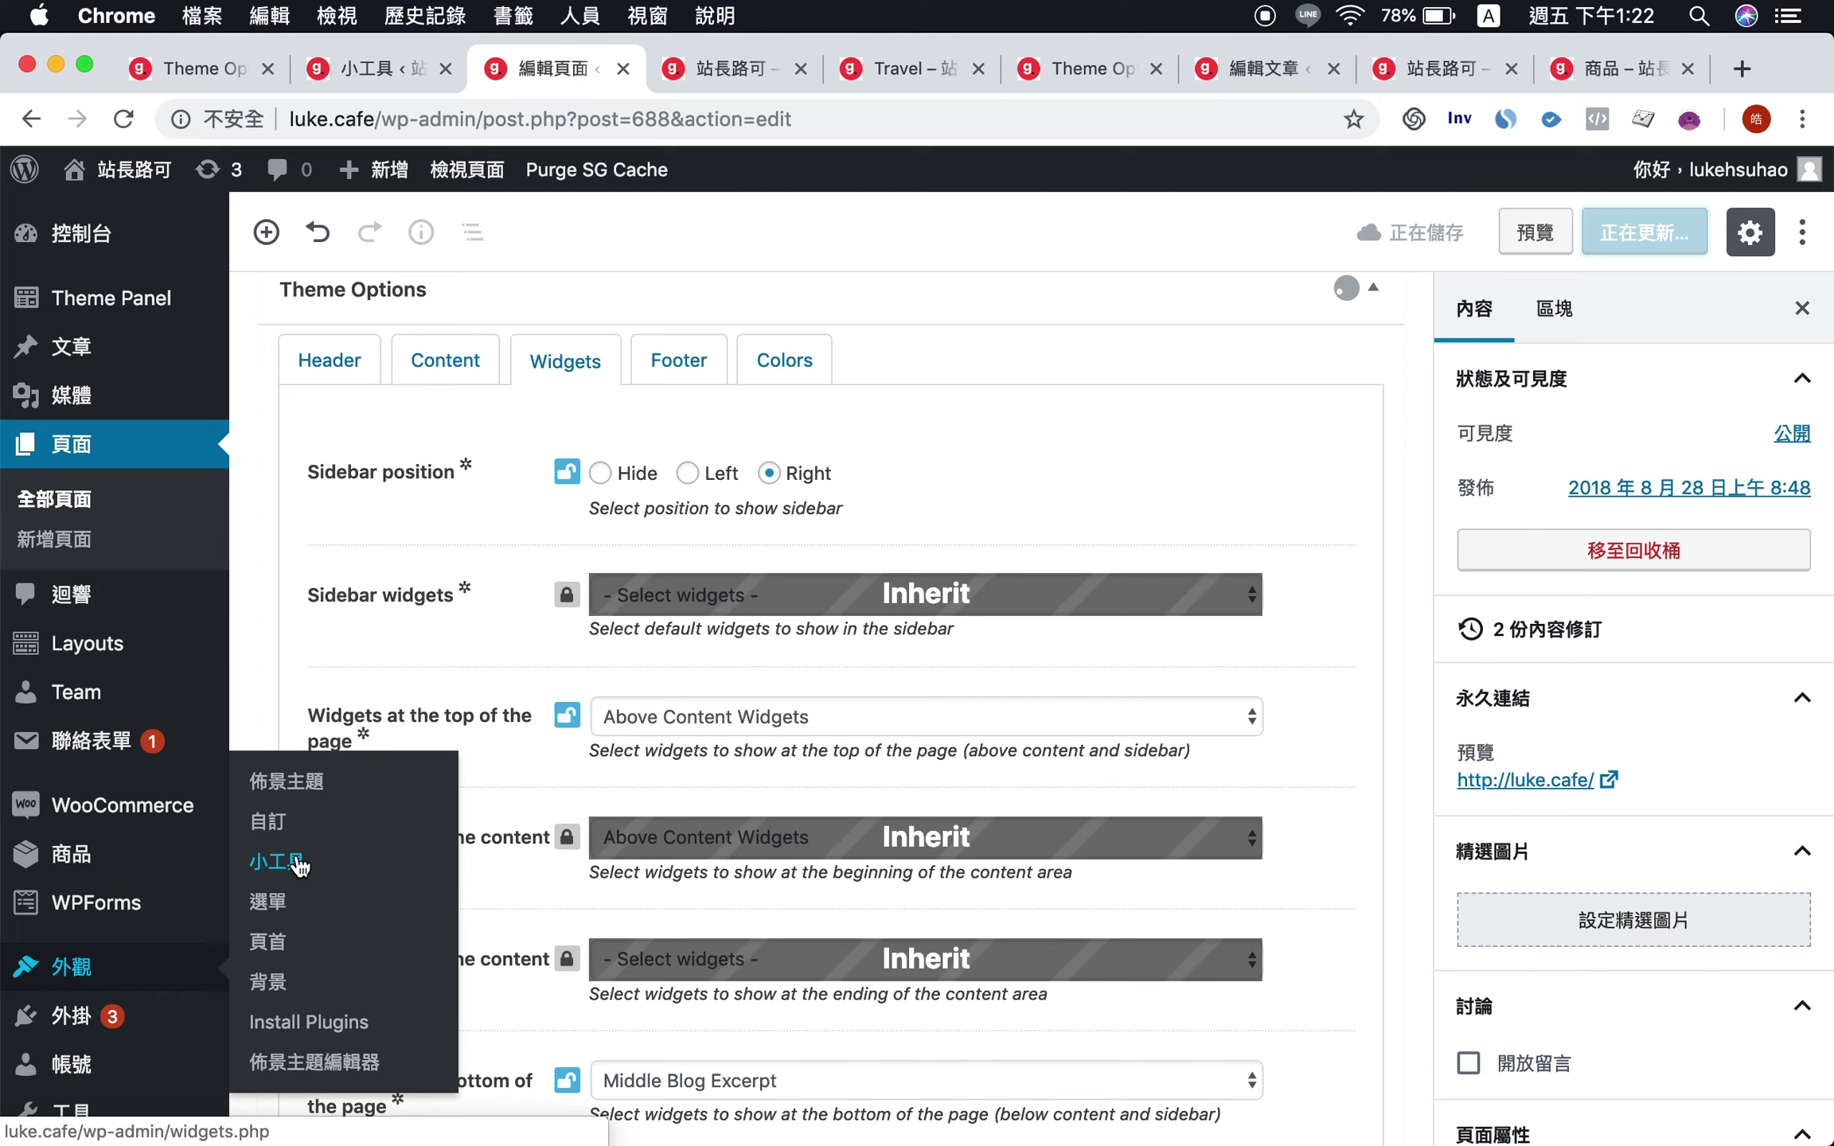
{"action": "left_click", "coordinate": [374, 69]}
{"action": "scroll", "coordinate": [506, 521], "scroll_direction": "up", "scroll_amount": 10}
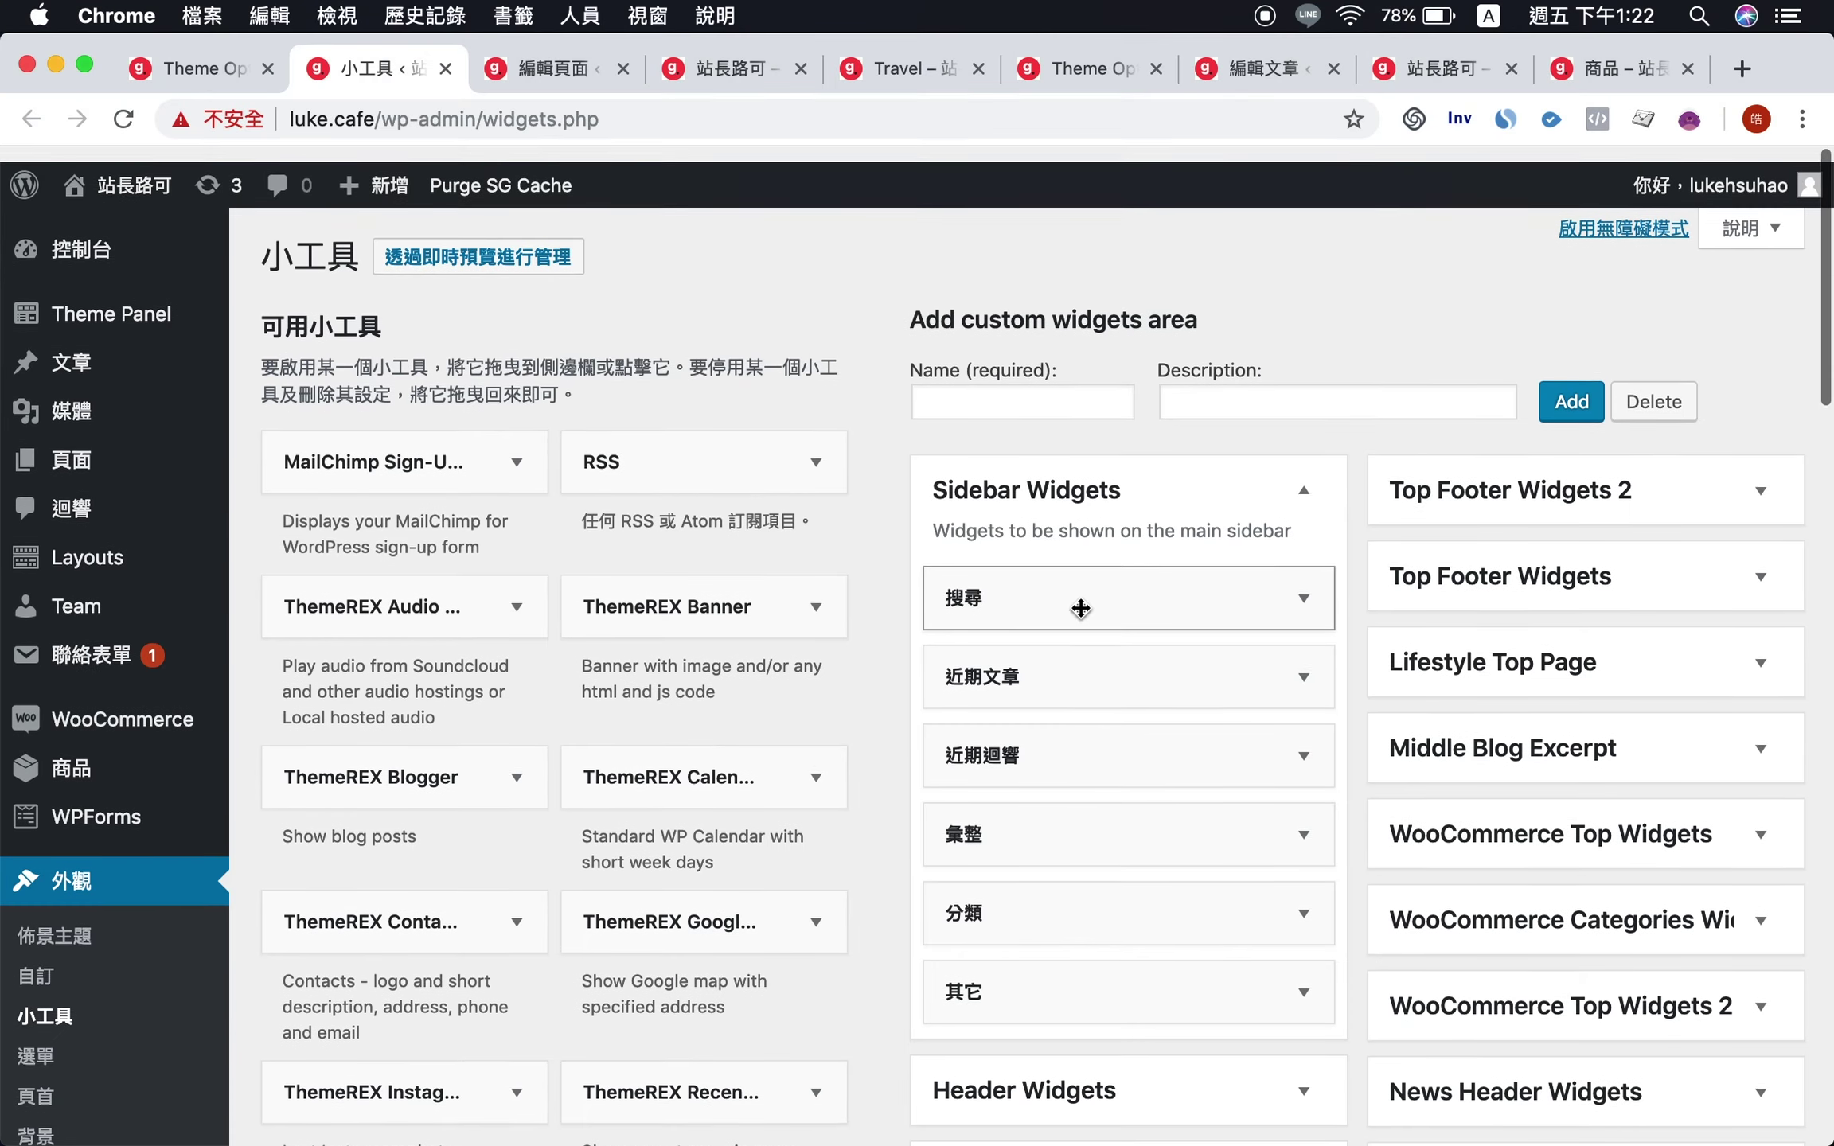
{"action": "scroll", "coordinate": [1248, 425], "scroll_direction": "down", "scroll_amount": 5}
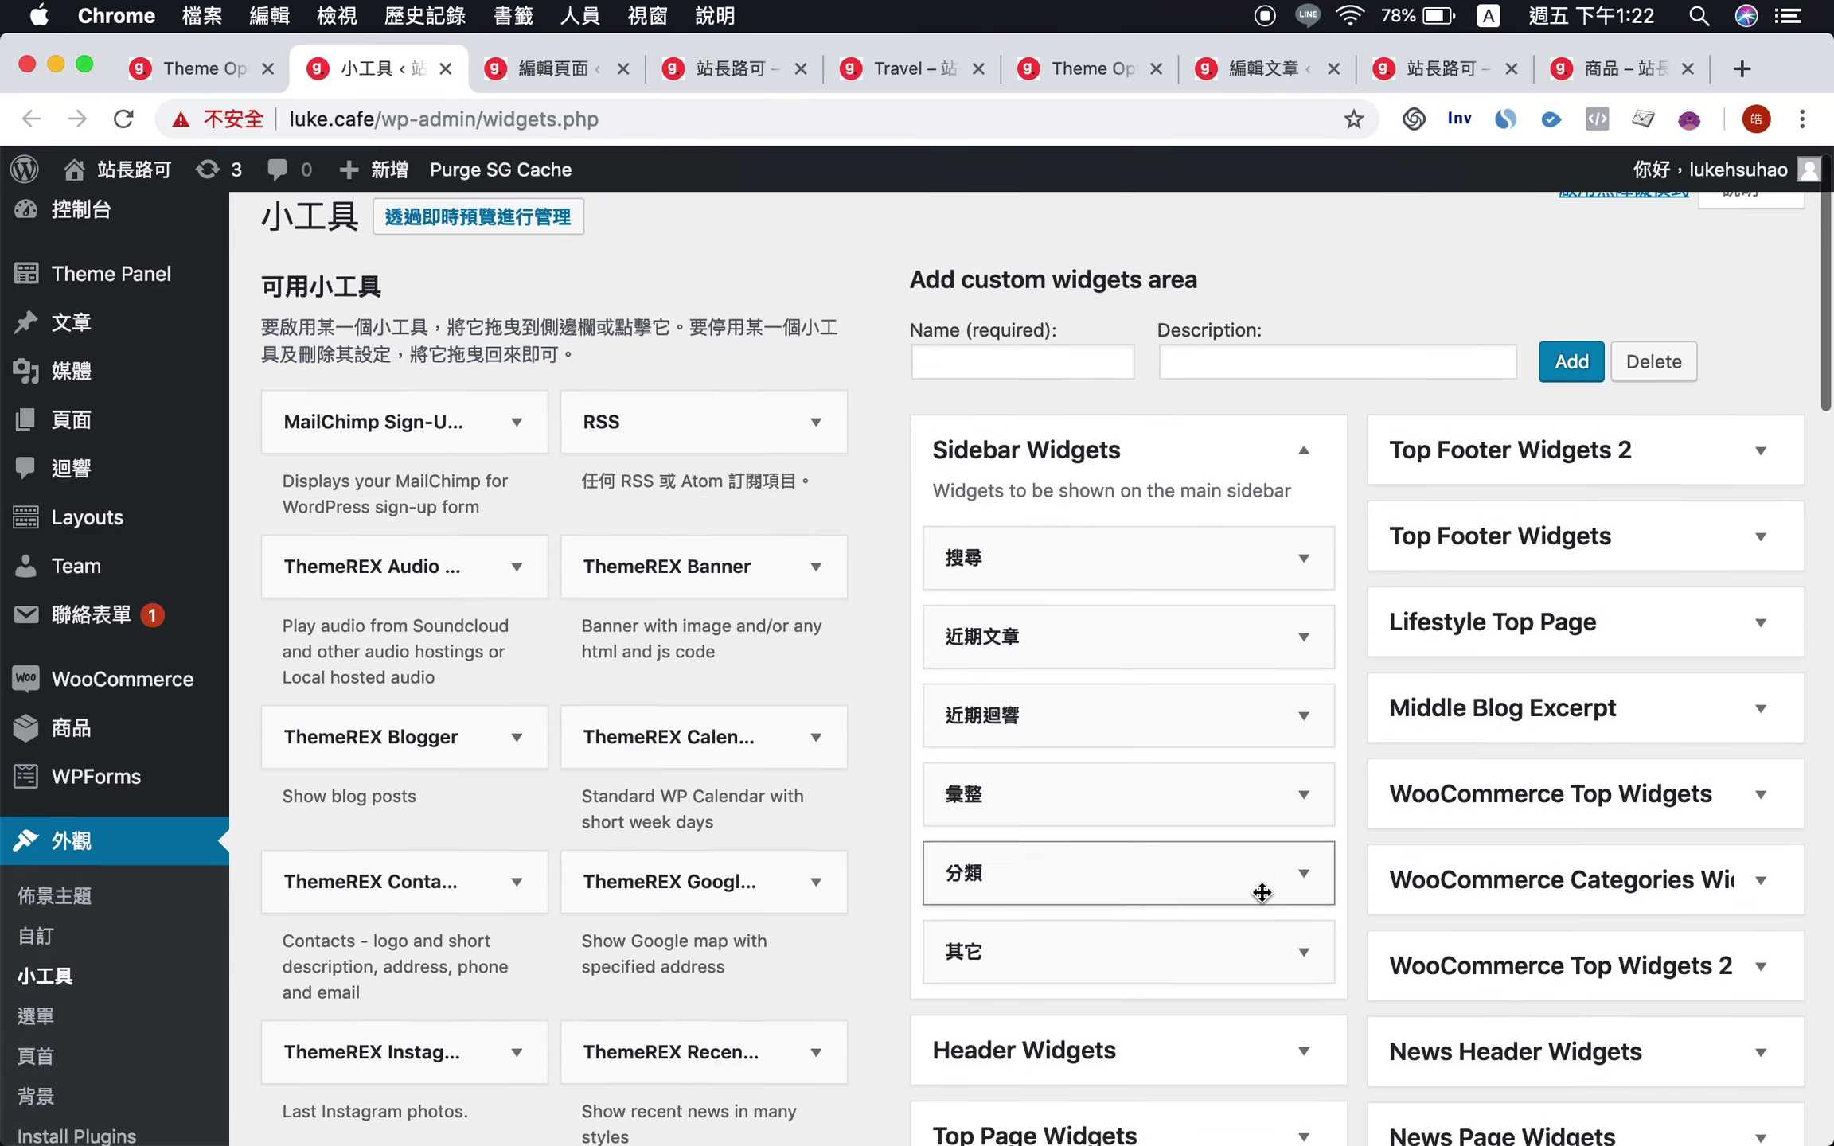
{"action": "scroll", "coordinate": [1089, 867], "scroll_direction": "down", "scroll_amount": 3}
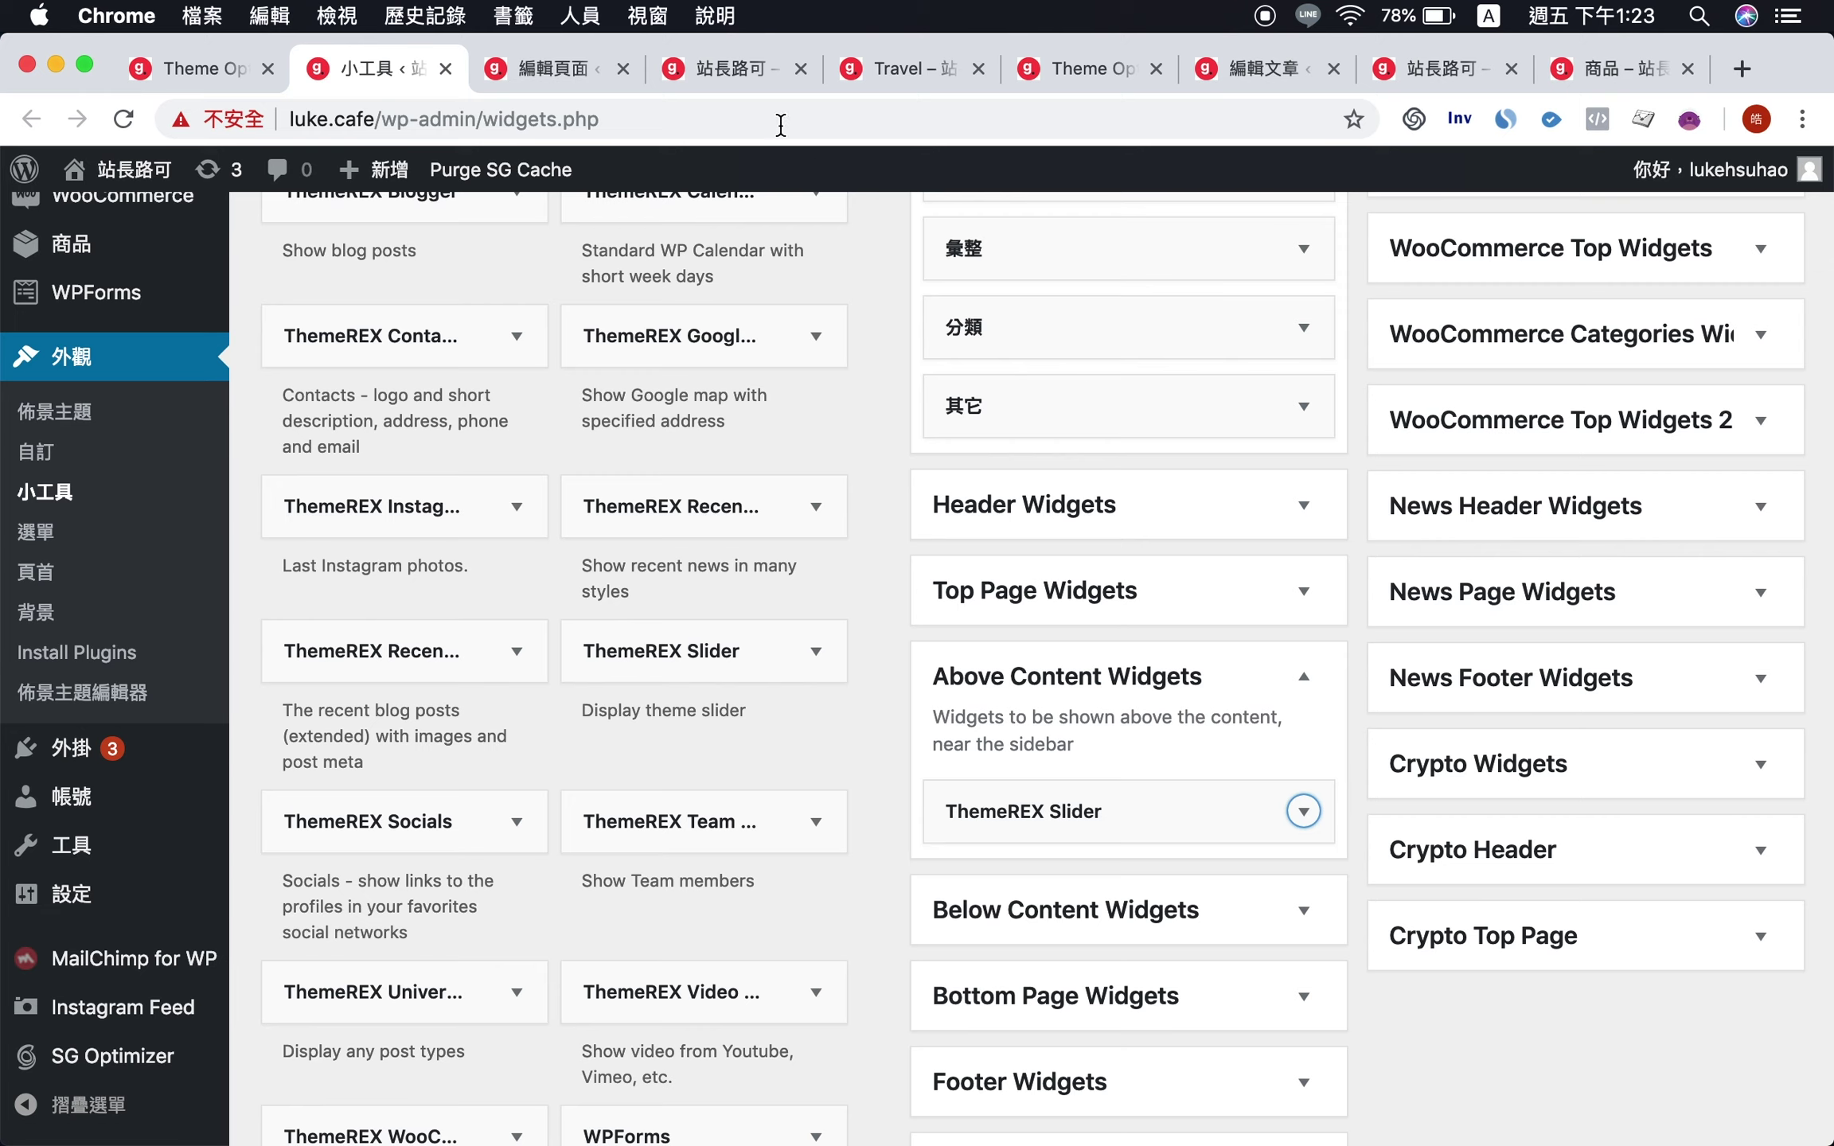
- Compare the live homepage's slider with the ThemeREX Slider widget in the Above Content Widgets area
{"action": "left_click", "coordinate": [699, 62]}
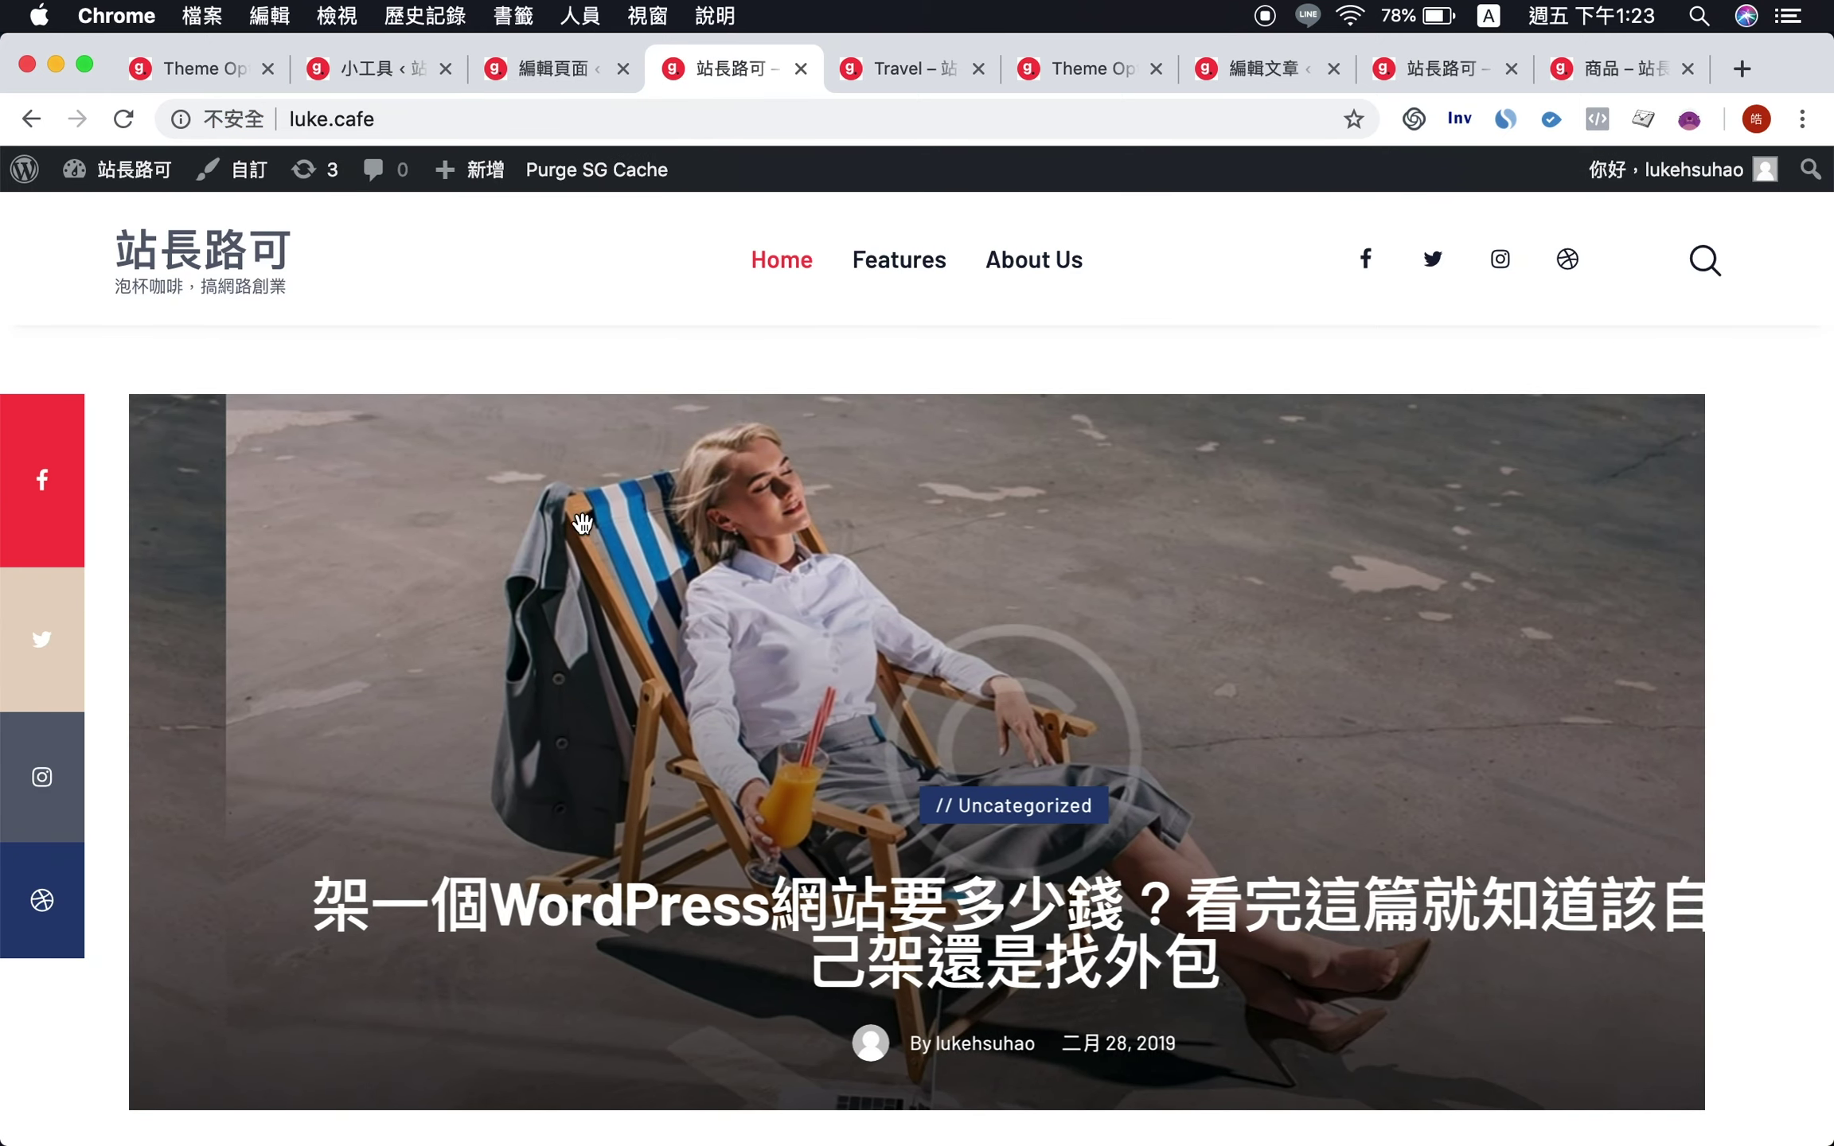
{"action": "left_click", "coordinate": [363, 87]}
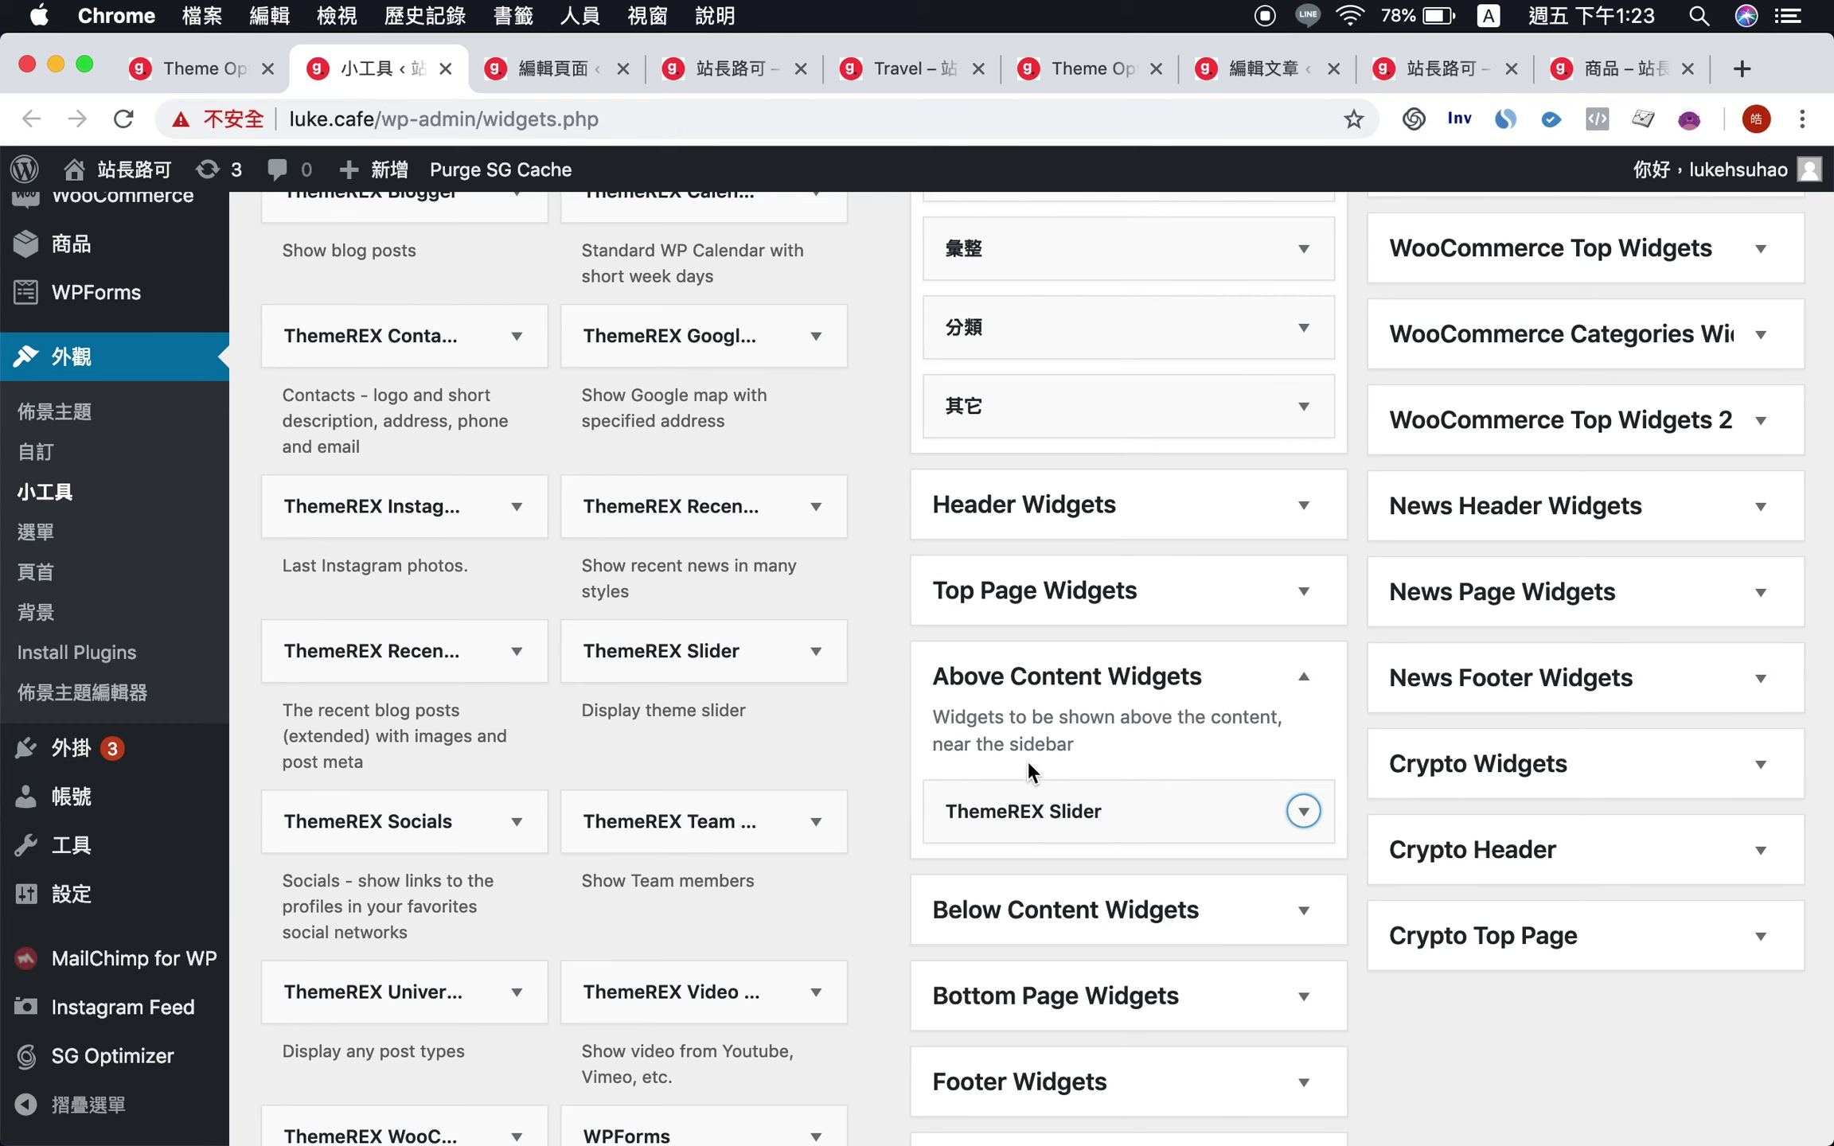
{"action": "scroll", "coordinate": [625, 553], "scroll_direction": "up", "scroll_amount": 5}
{"action": "scroll", "coordinate": [625, 557], "scroll_direction": "down", "scroll_amount": 3}
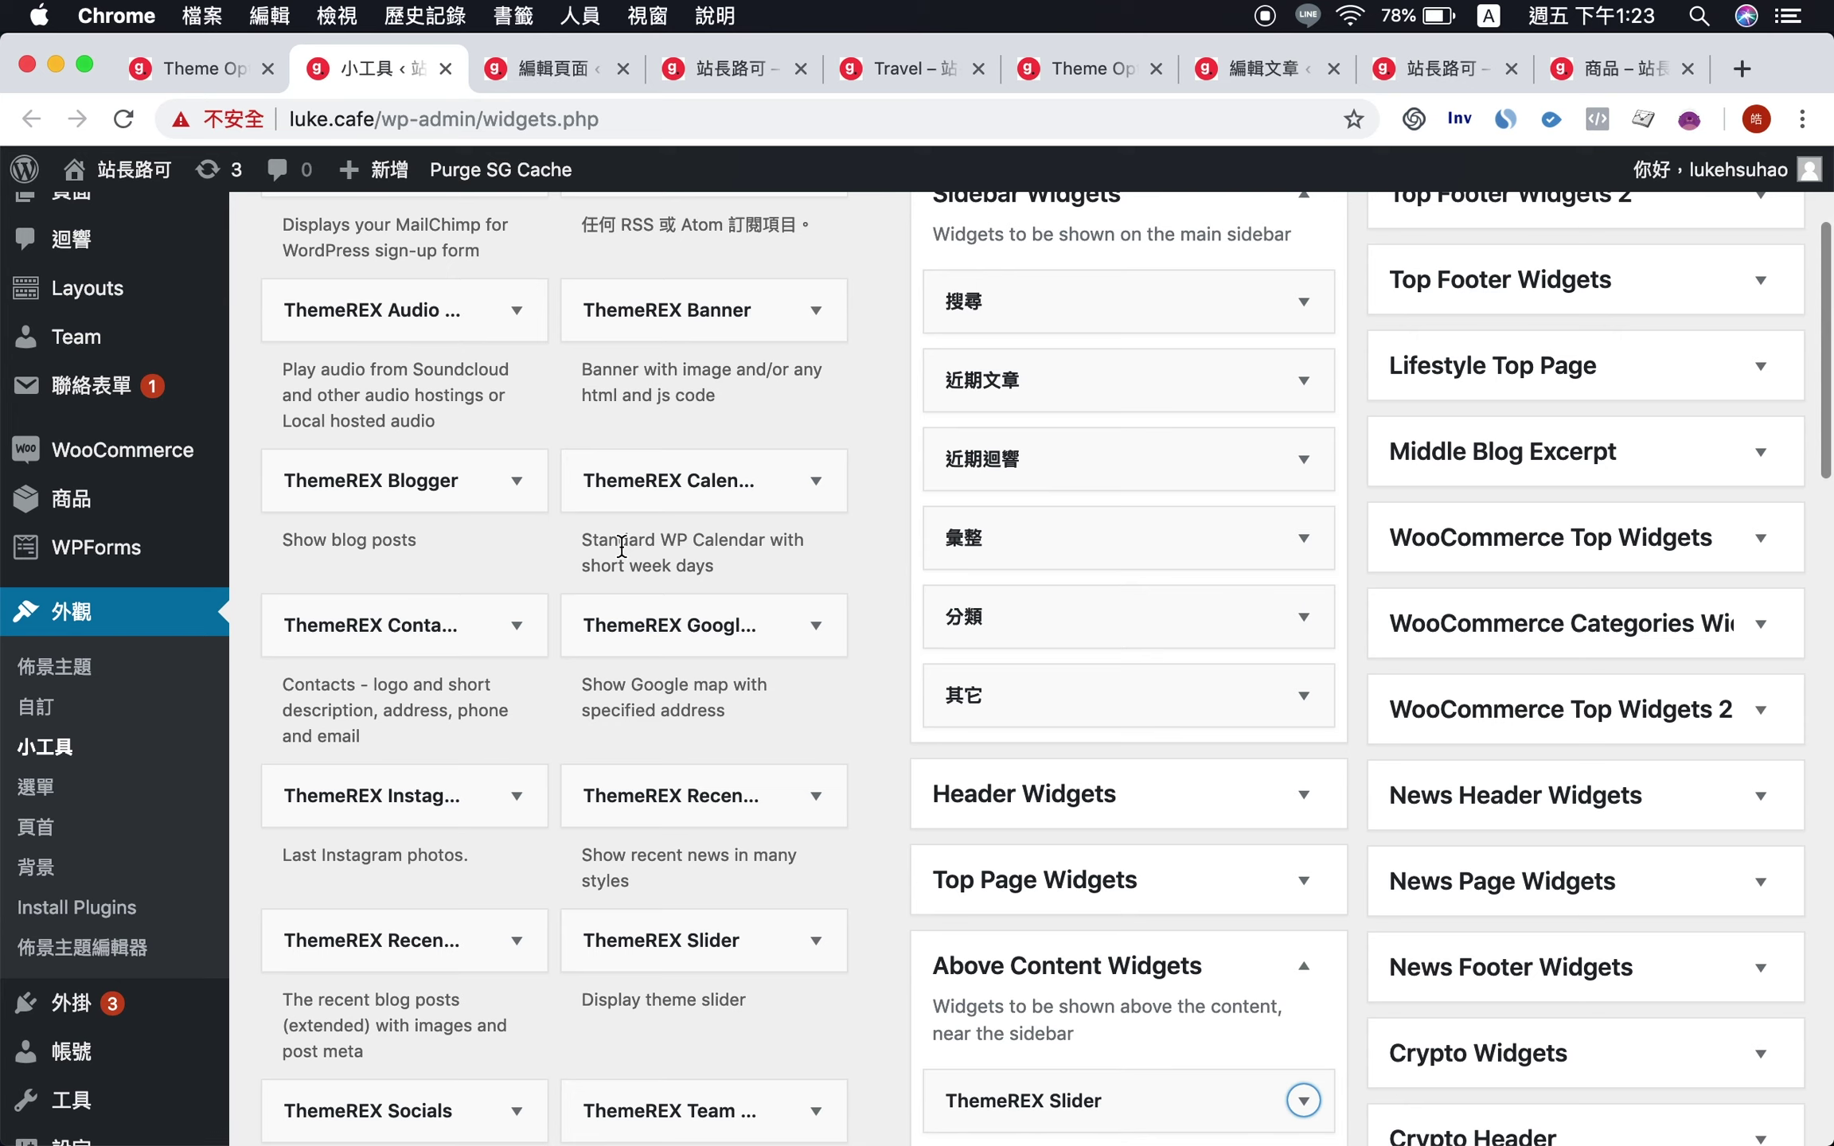
{"action": "scroll", "coordinate": [672, 507], "scroll_direction": "down", "scroll_amount": 3}
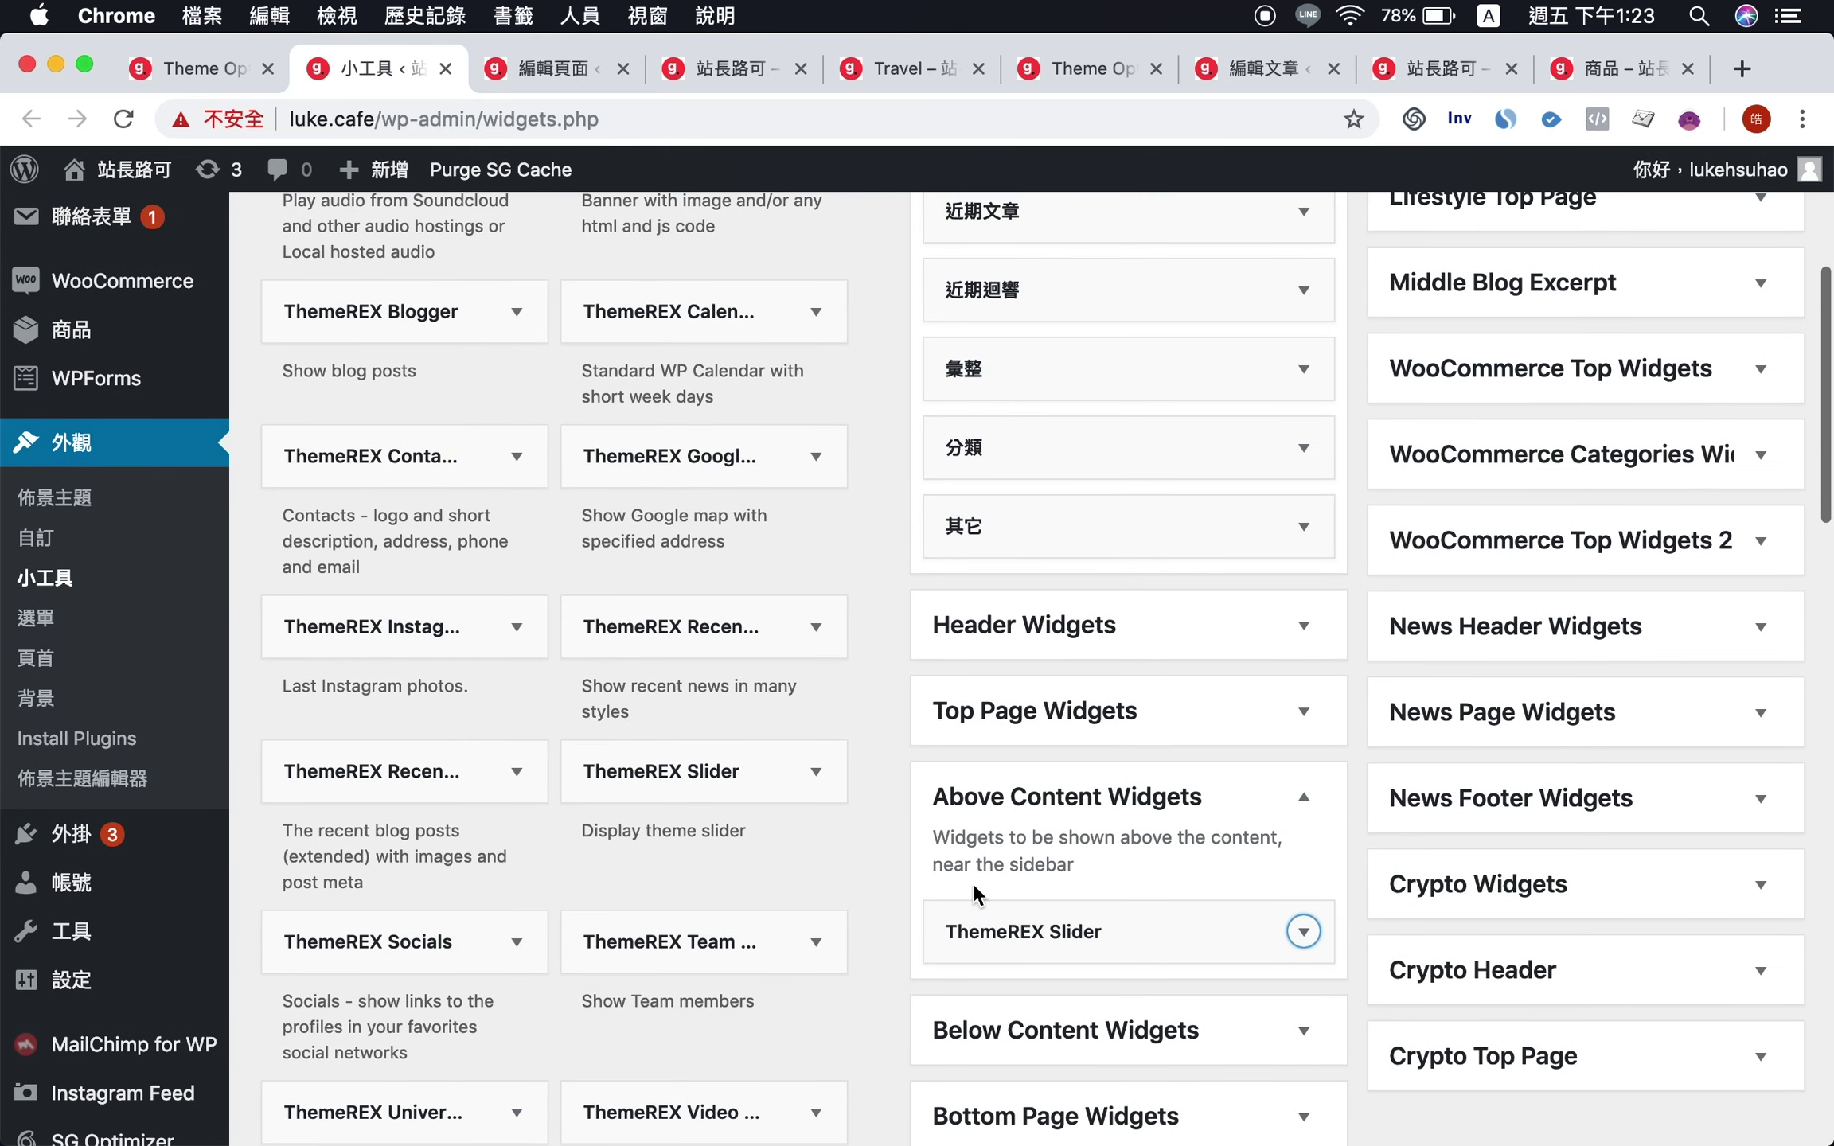
- Try adding a second ThemeREX Slider widget to the Above Content Widgets area, look through its settings, and remove it
{"action": "left_click", "coordinate": [778, 769]}
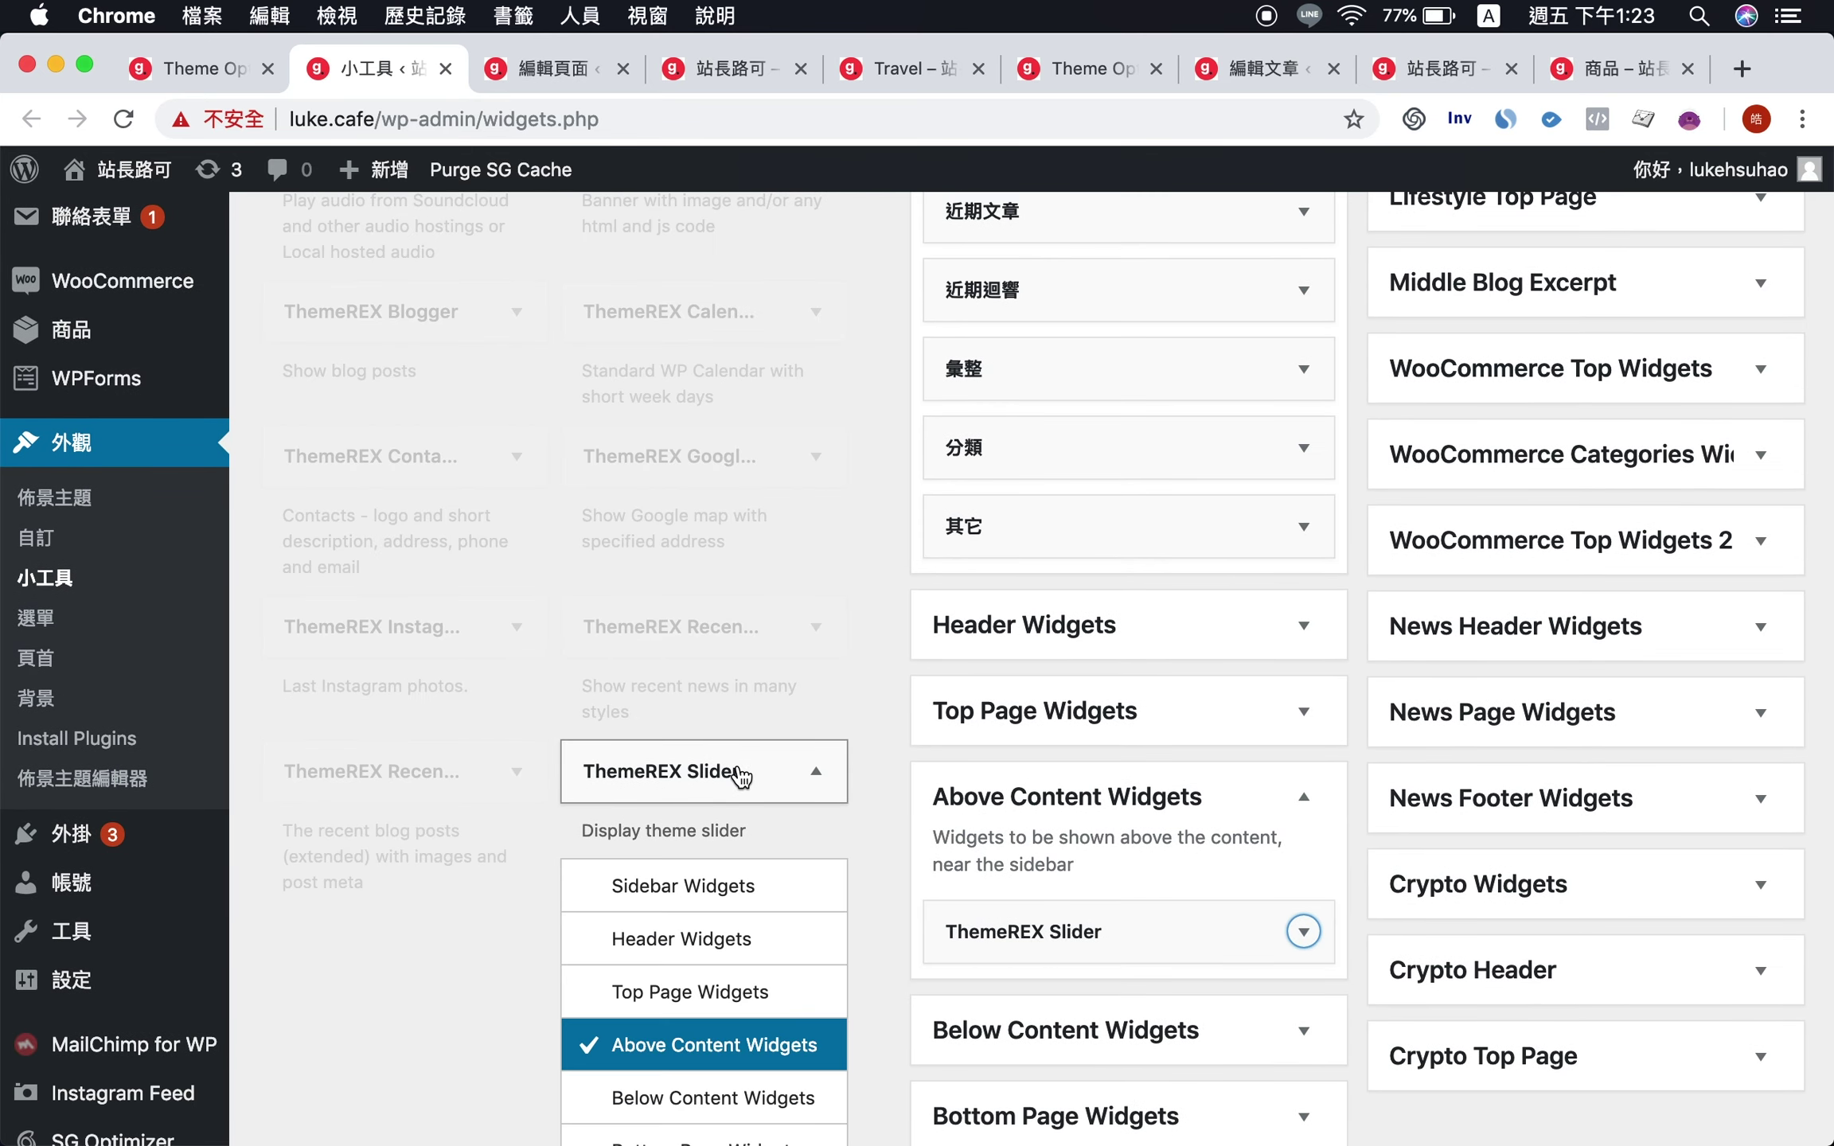
{"action": "left_click", "coordinate": [668, 770]}
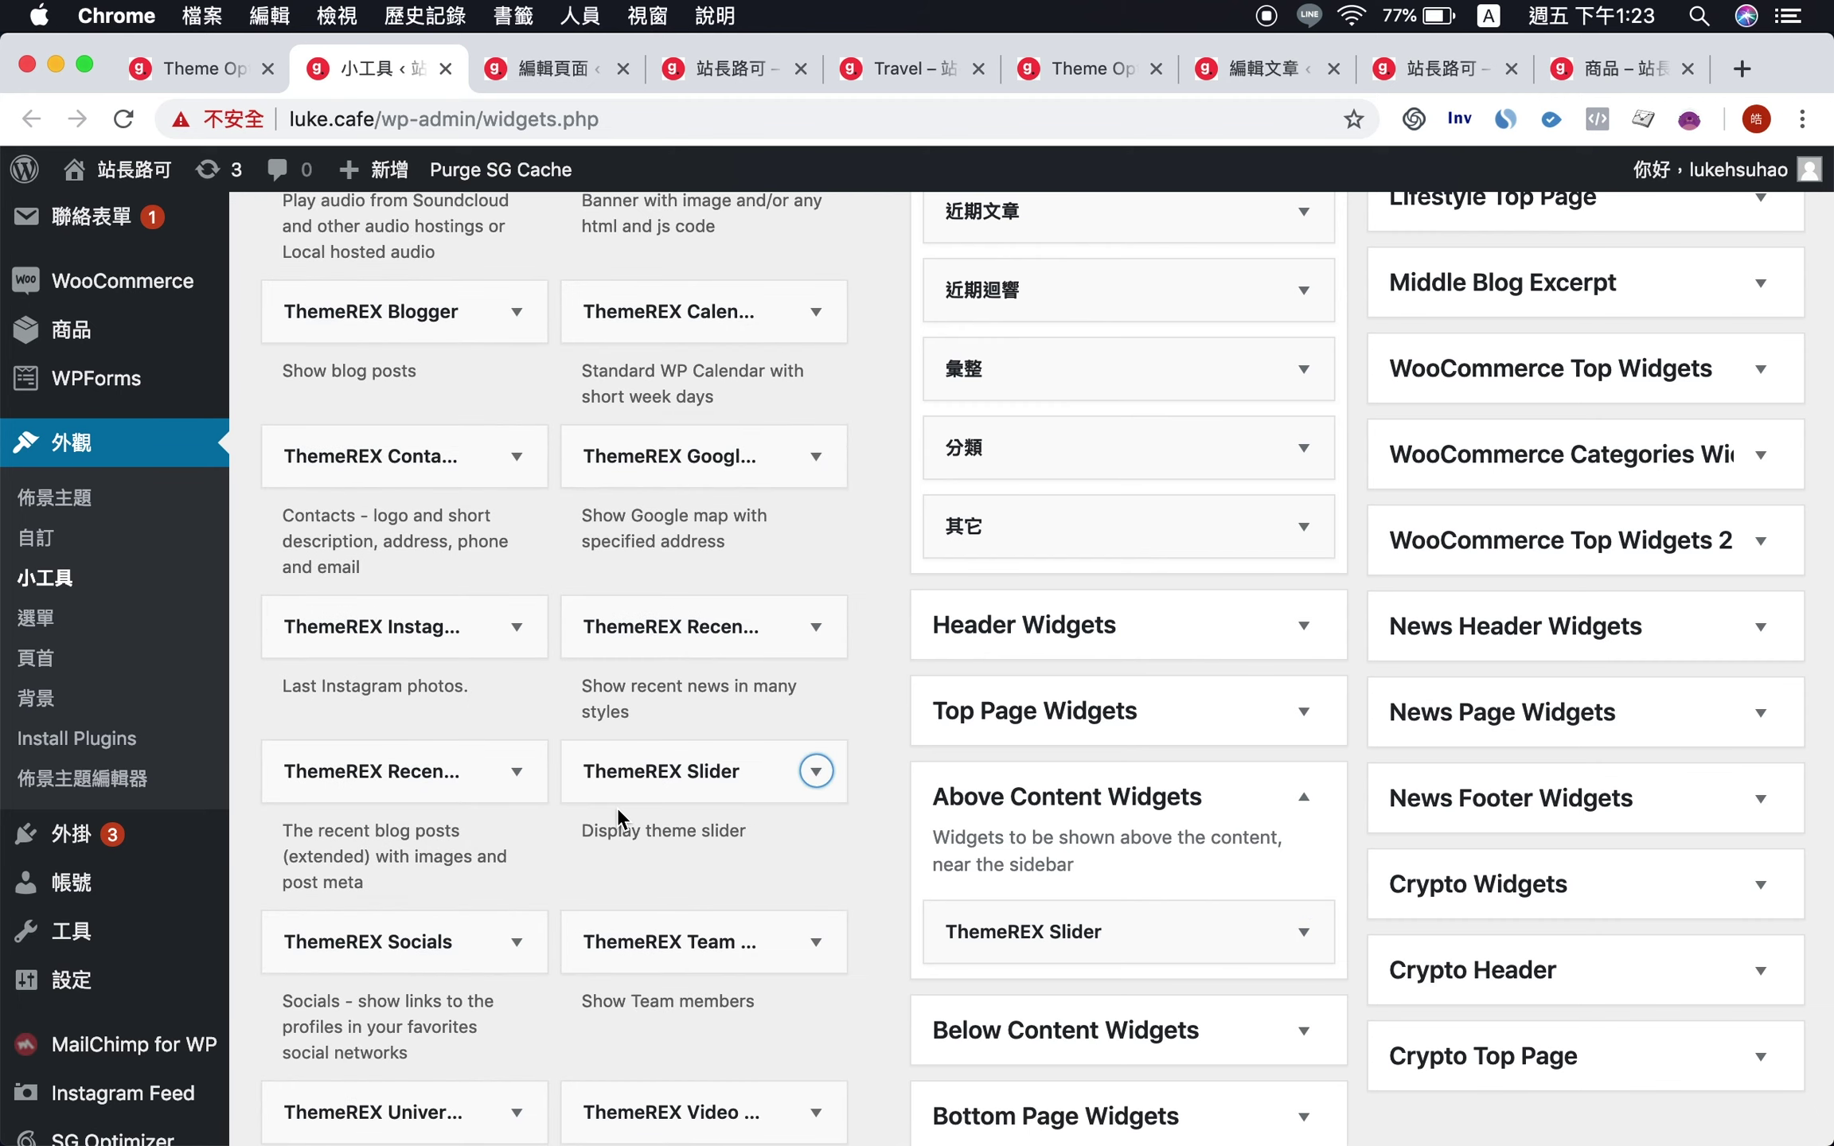
{"action": "left_click_drag", "start_coordinate": [613, 762], "coordinate": [1040, 892]}
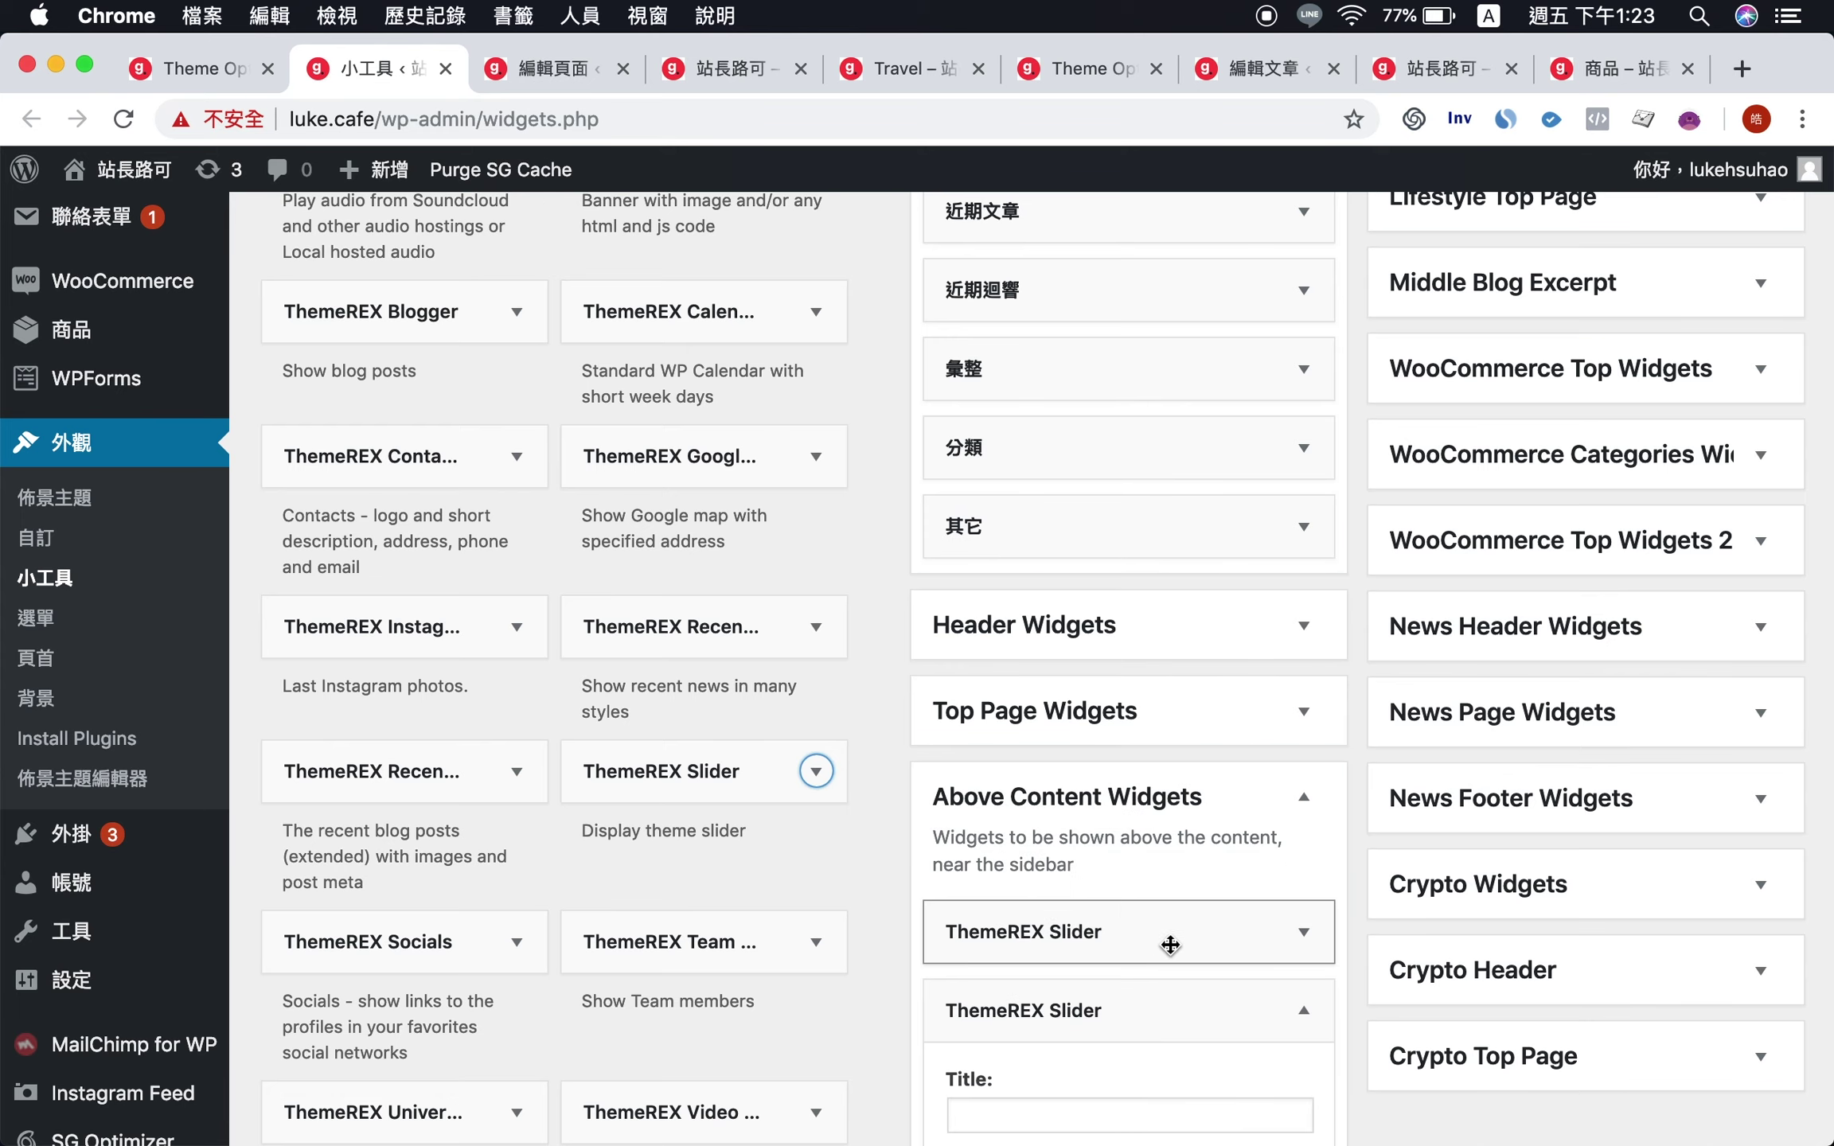
{"action": "scroll", "coordinate": [1239, 1000], "scroll_direction": "down", "scroll_amount": 15}
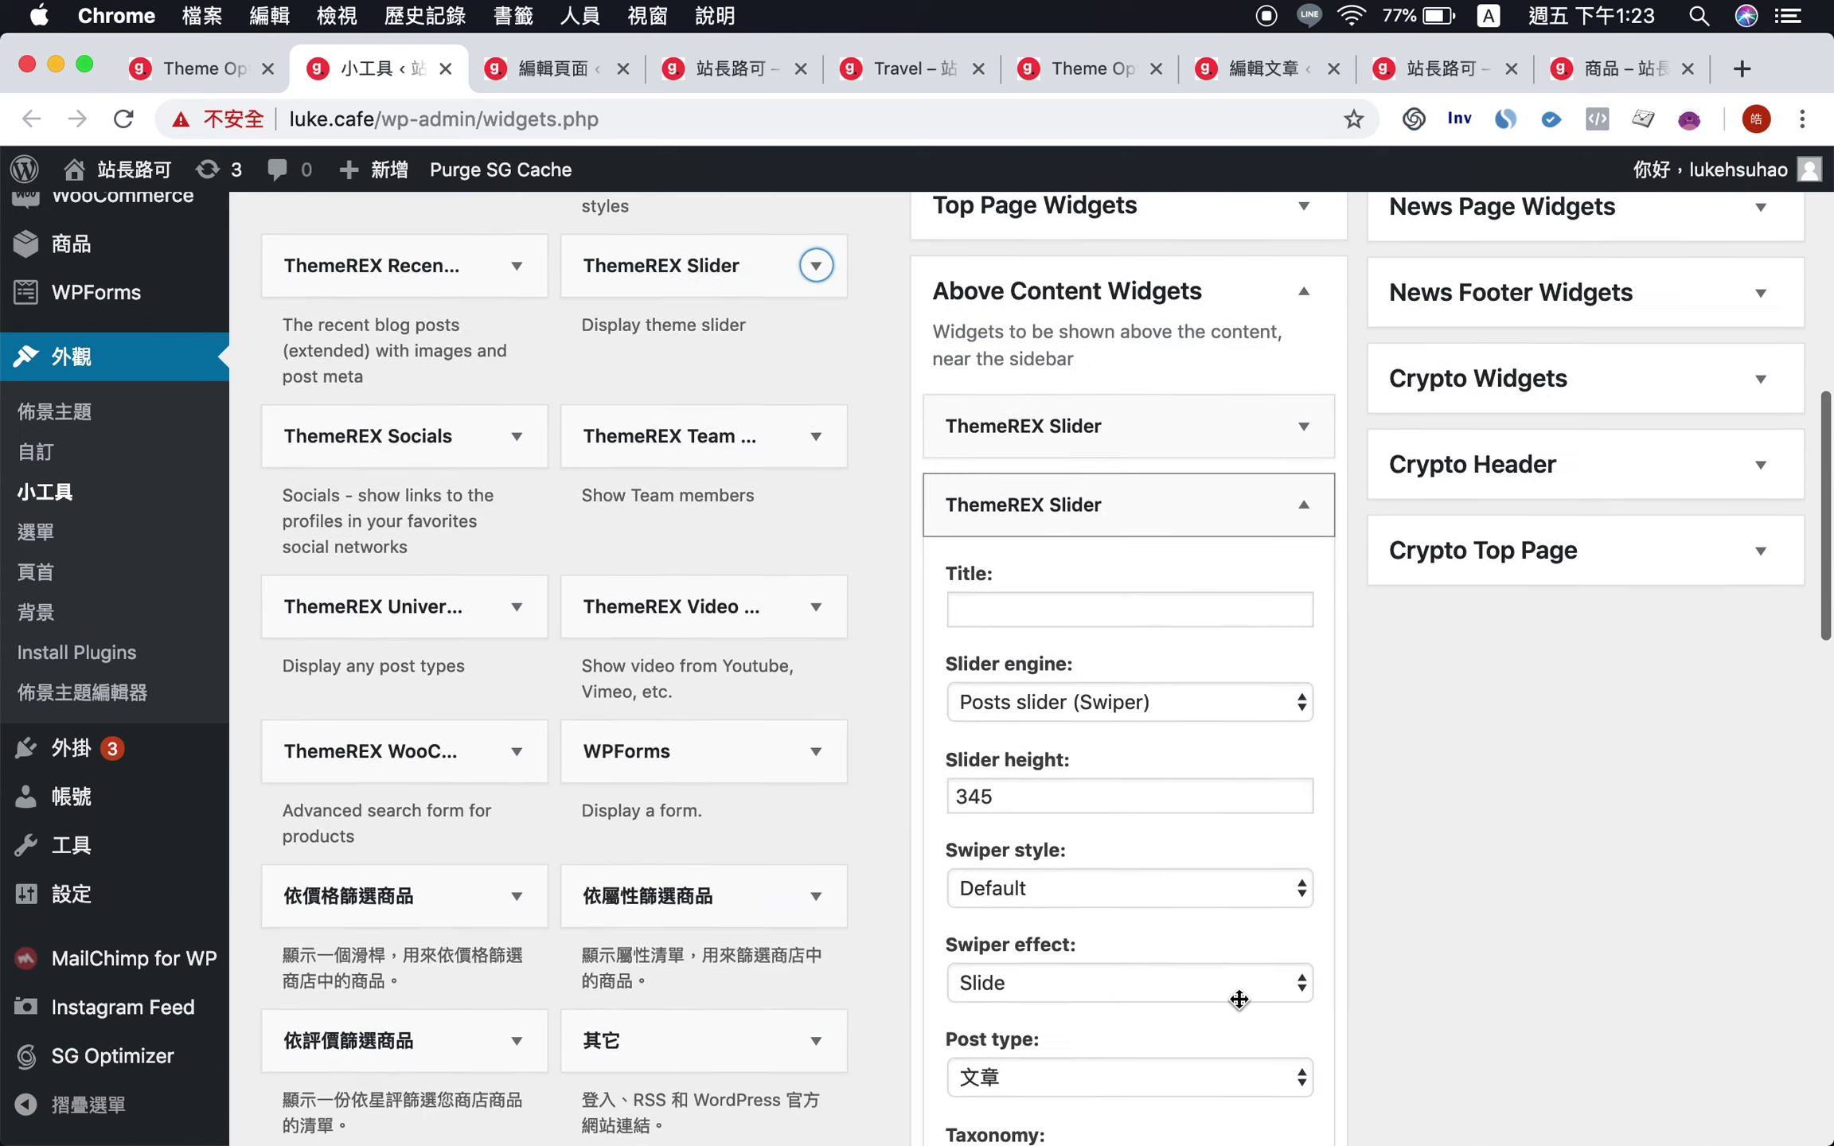
{"action": "scroll", "coordinate": [1174, 903], "scroll_direction": "down", "scroll_amount": 5}
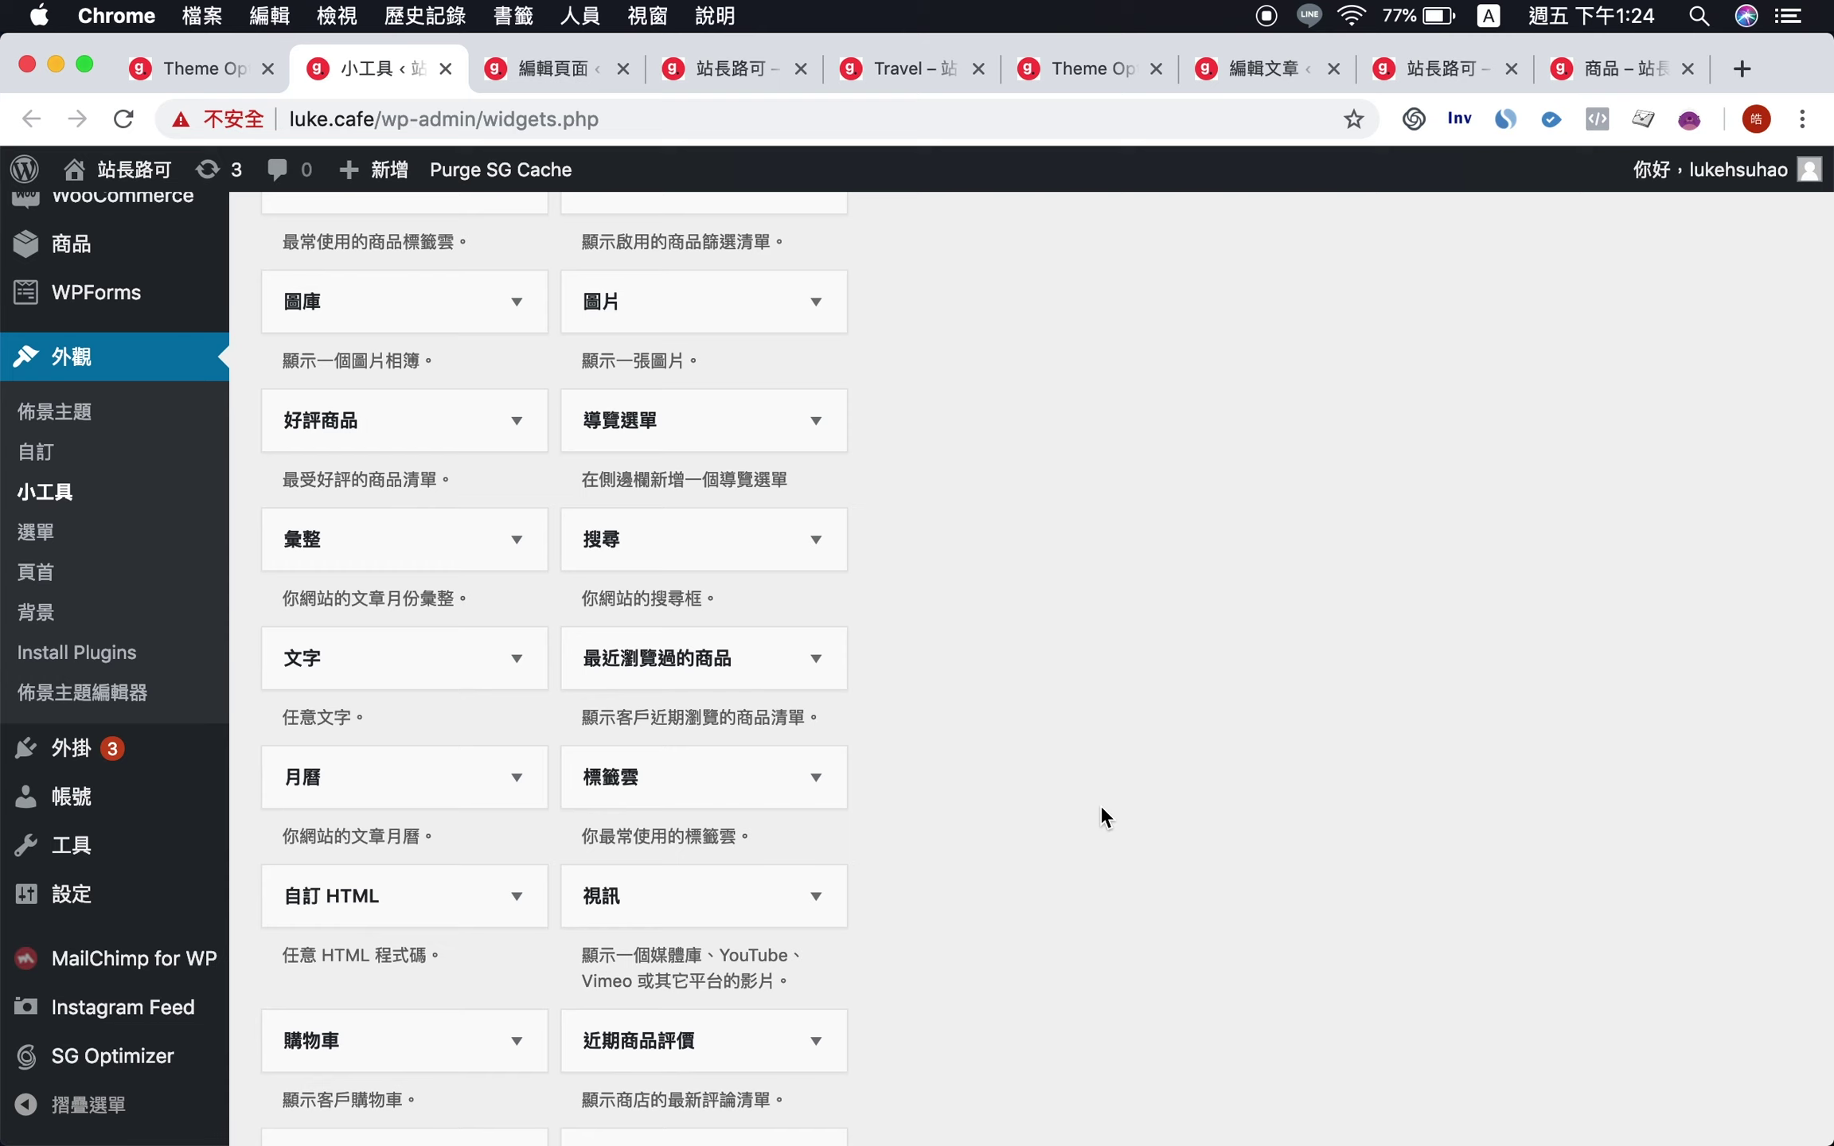
{"action": "scroll", "coordinate": [1102, 812], "scroll_direction": "up", "scroll_amount": 6}
{"action": "scroll", "coordinate": [1100, 805], "scroll_direction": "up", "scroll_amount": 2}
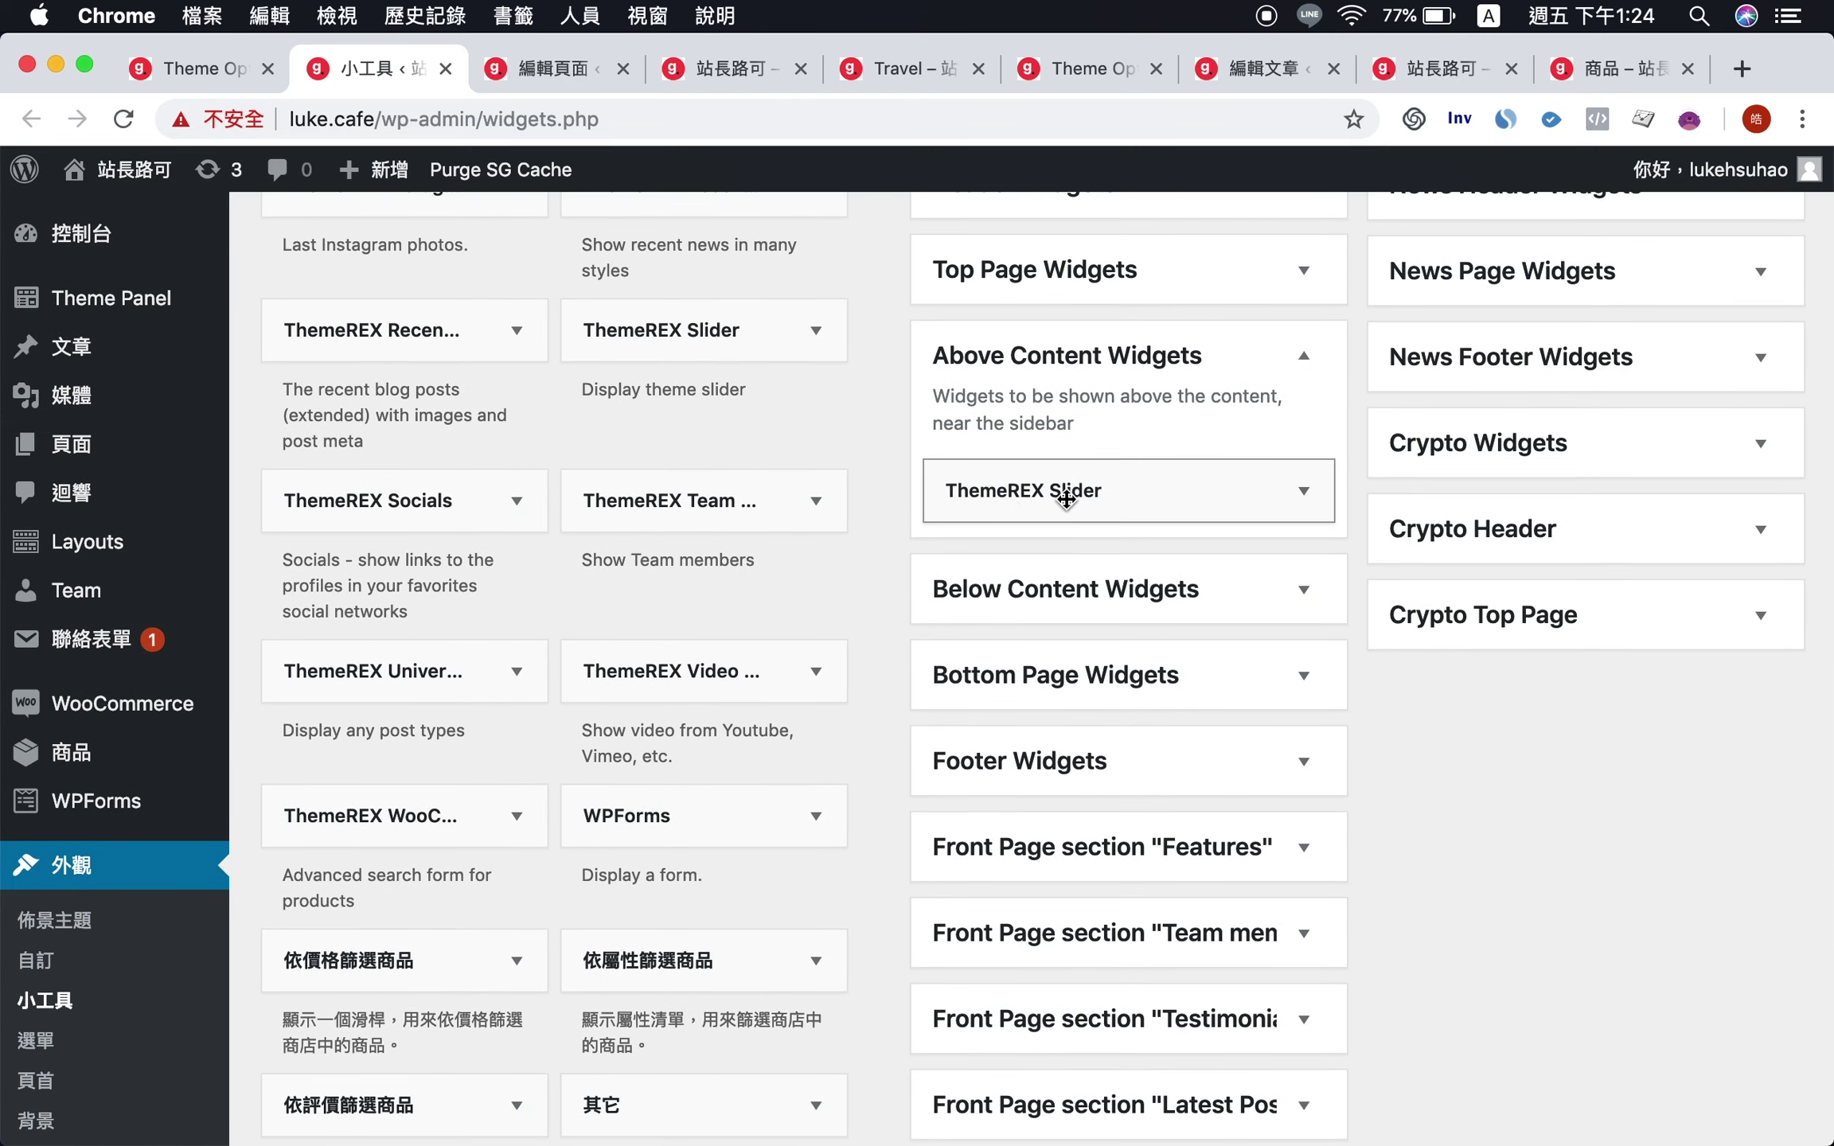
- Examine the ThemeREX Slider widget's height, Swiper style, number of posts and slides per view, comparing them with the live homepage slider
{"action": "left_click", "coordinate": [1297, 494]}
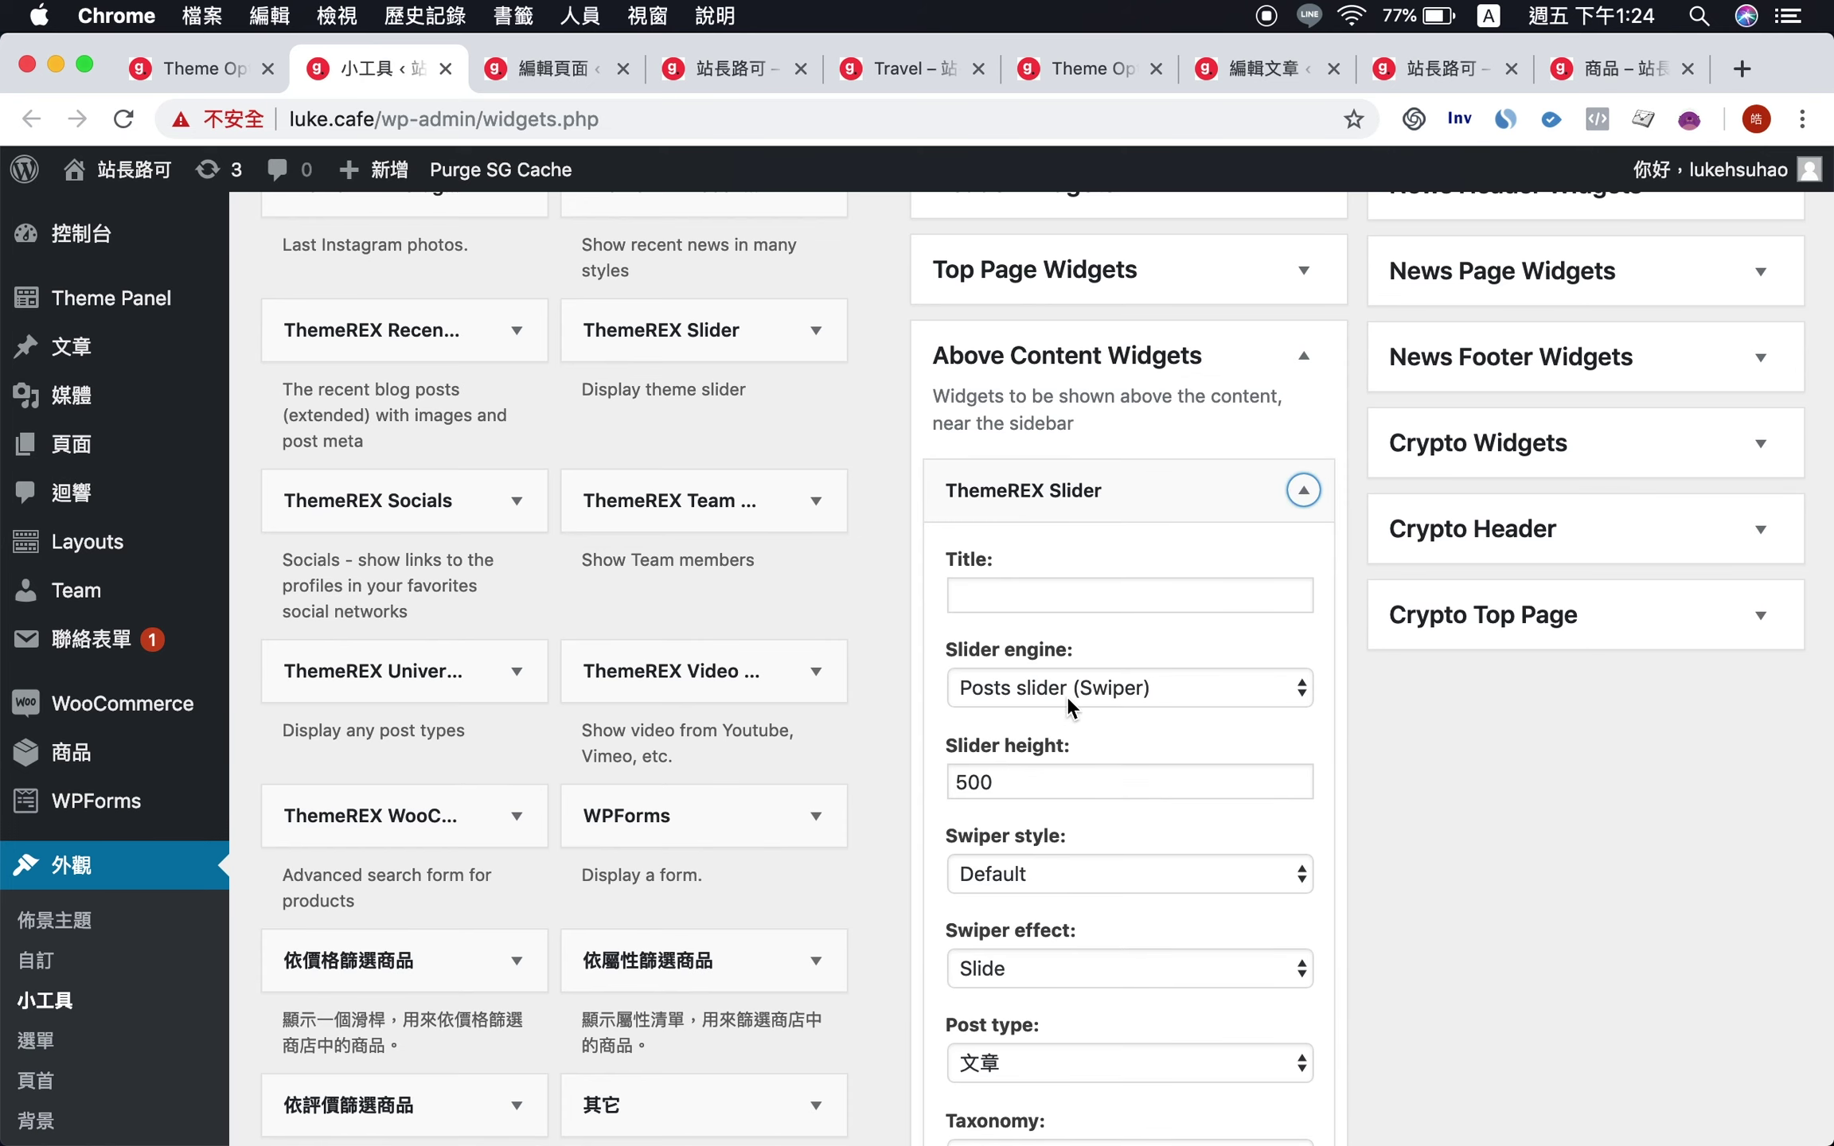
{"action": "scroll", "coordinate": [1065, 696], "scroll_direction": "down", "scroll_amount": 2}
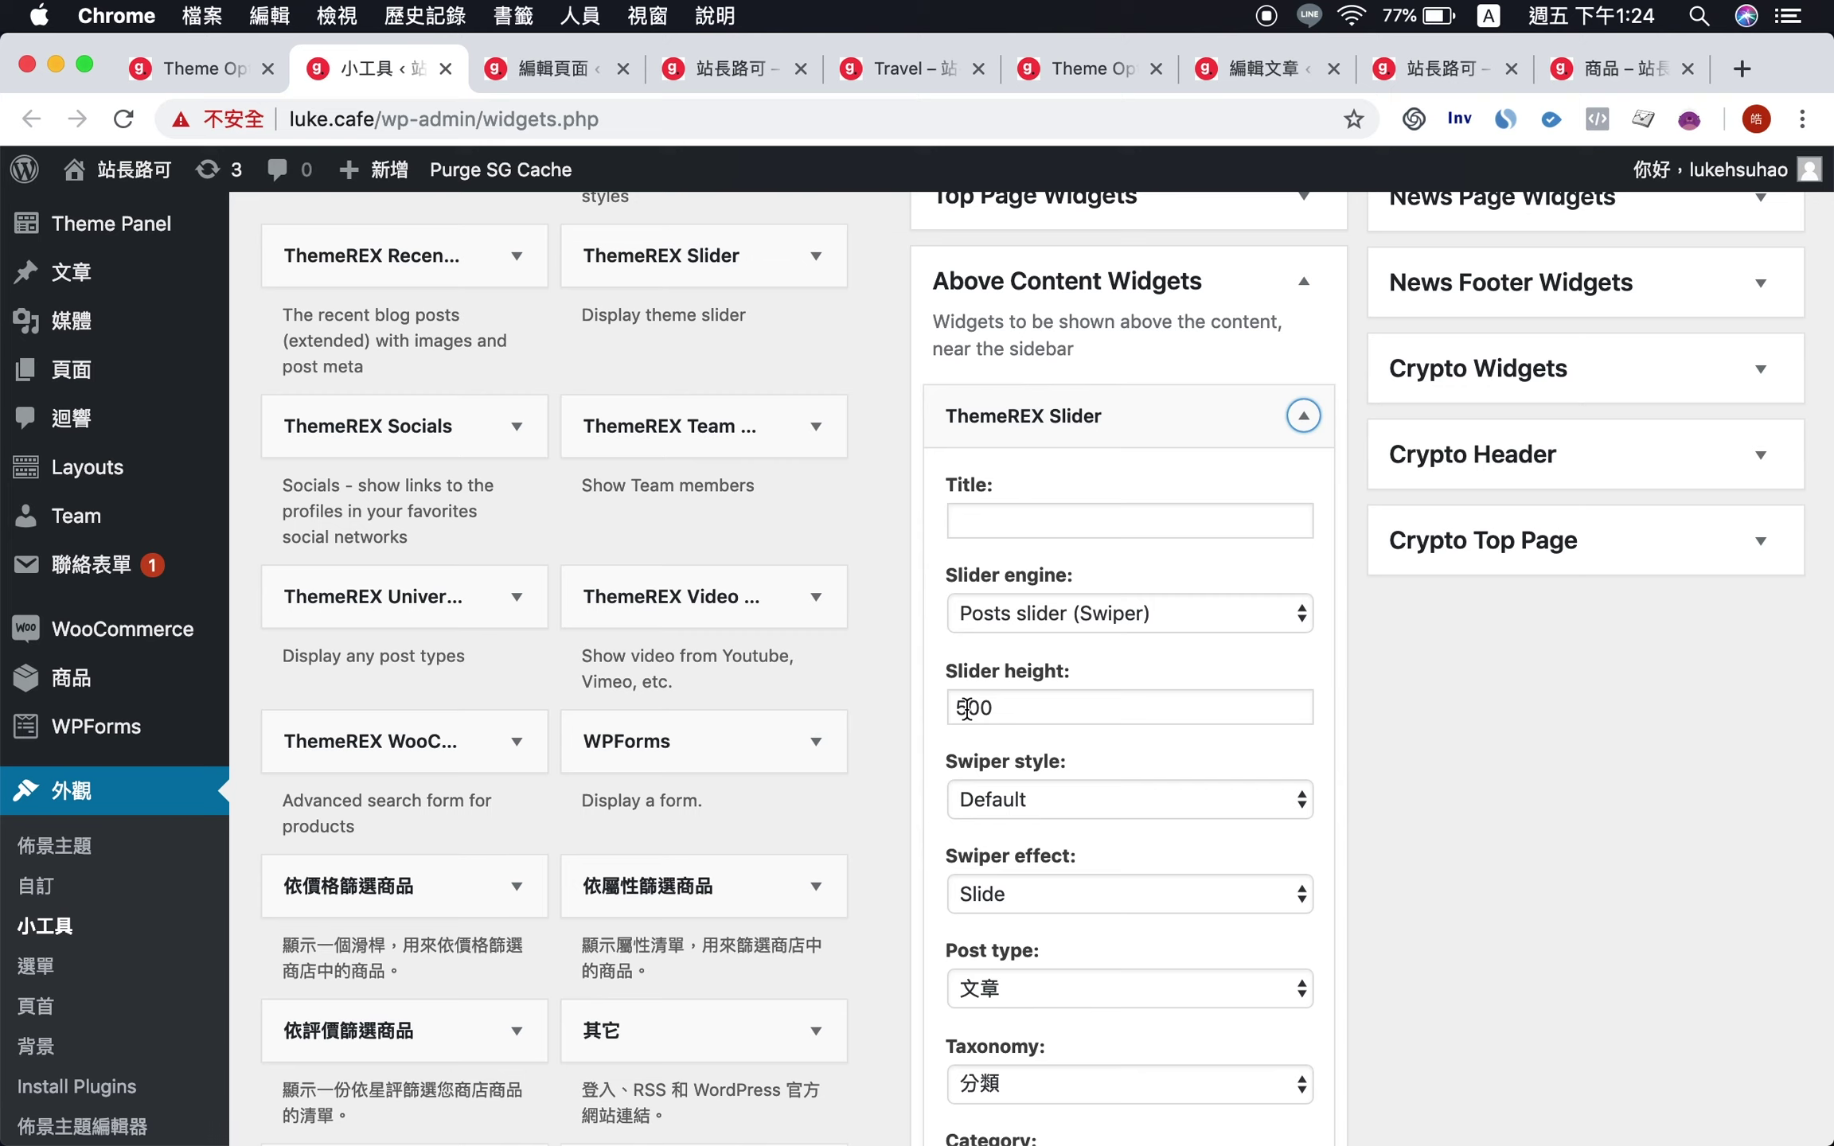
{"action": "left_click_drag", "start_coordinate": [996, 707], "coordinate": [943, 708]}
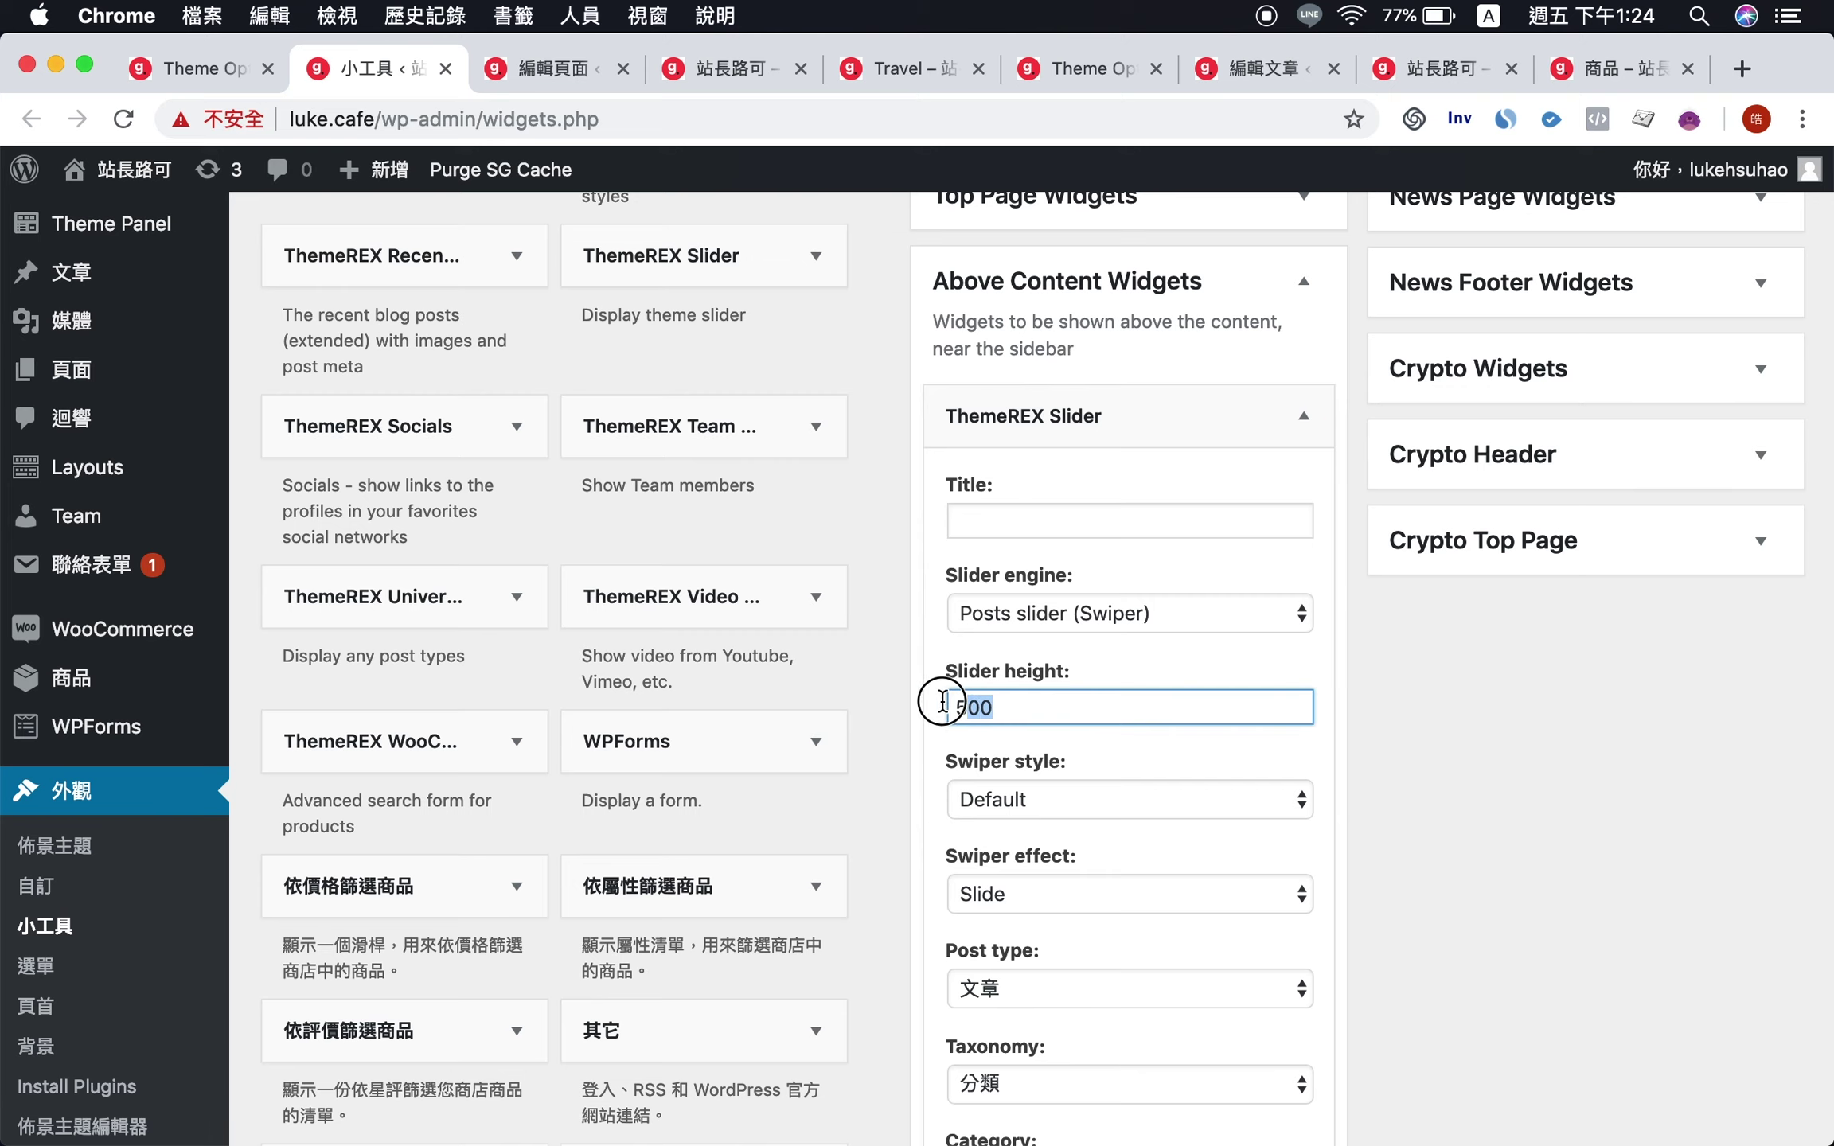
{"action": "left_click", "coordinate": [700, 69]}
{"action": "scroll", "coordinate": [531, 373], "scroll_direction": "down", "scroll_amount": 2}
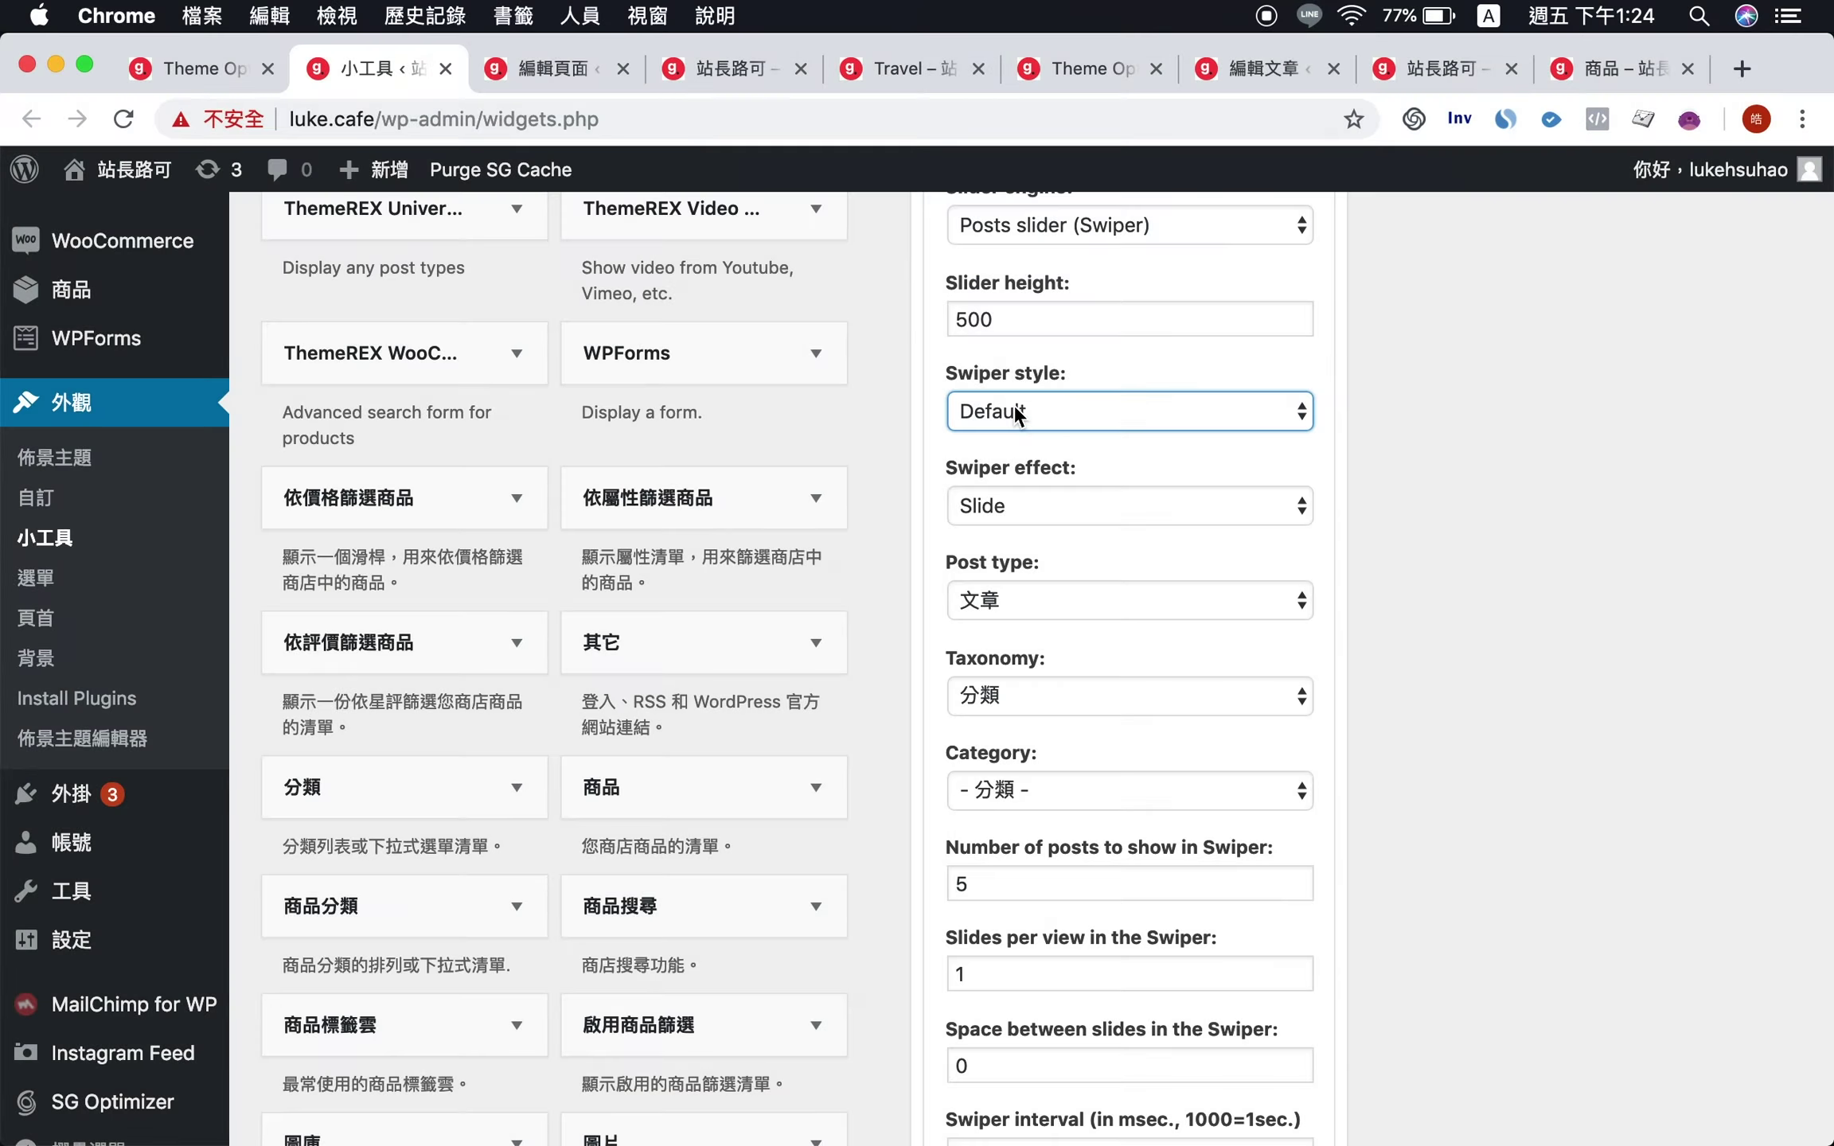
{"action": "left_click", "coordinate": [1013, 409]}
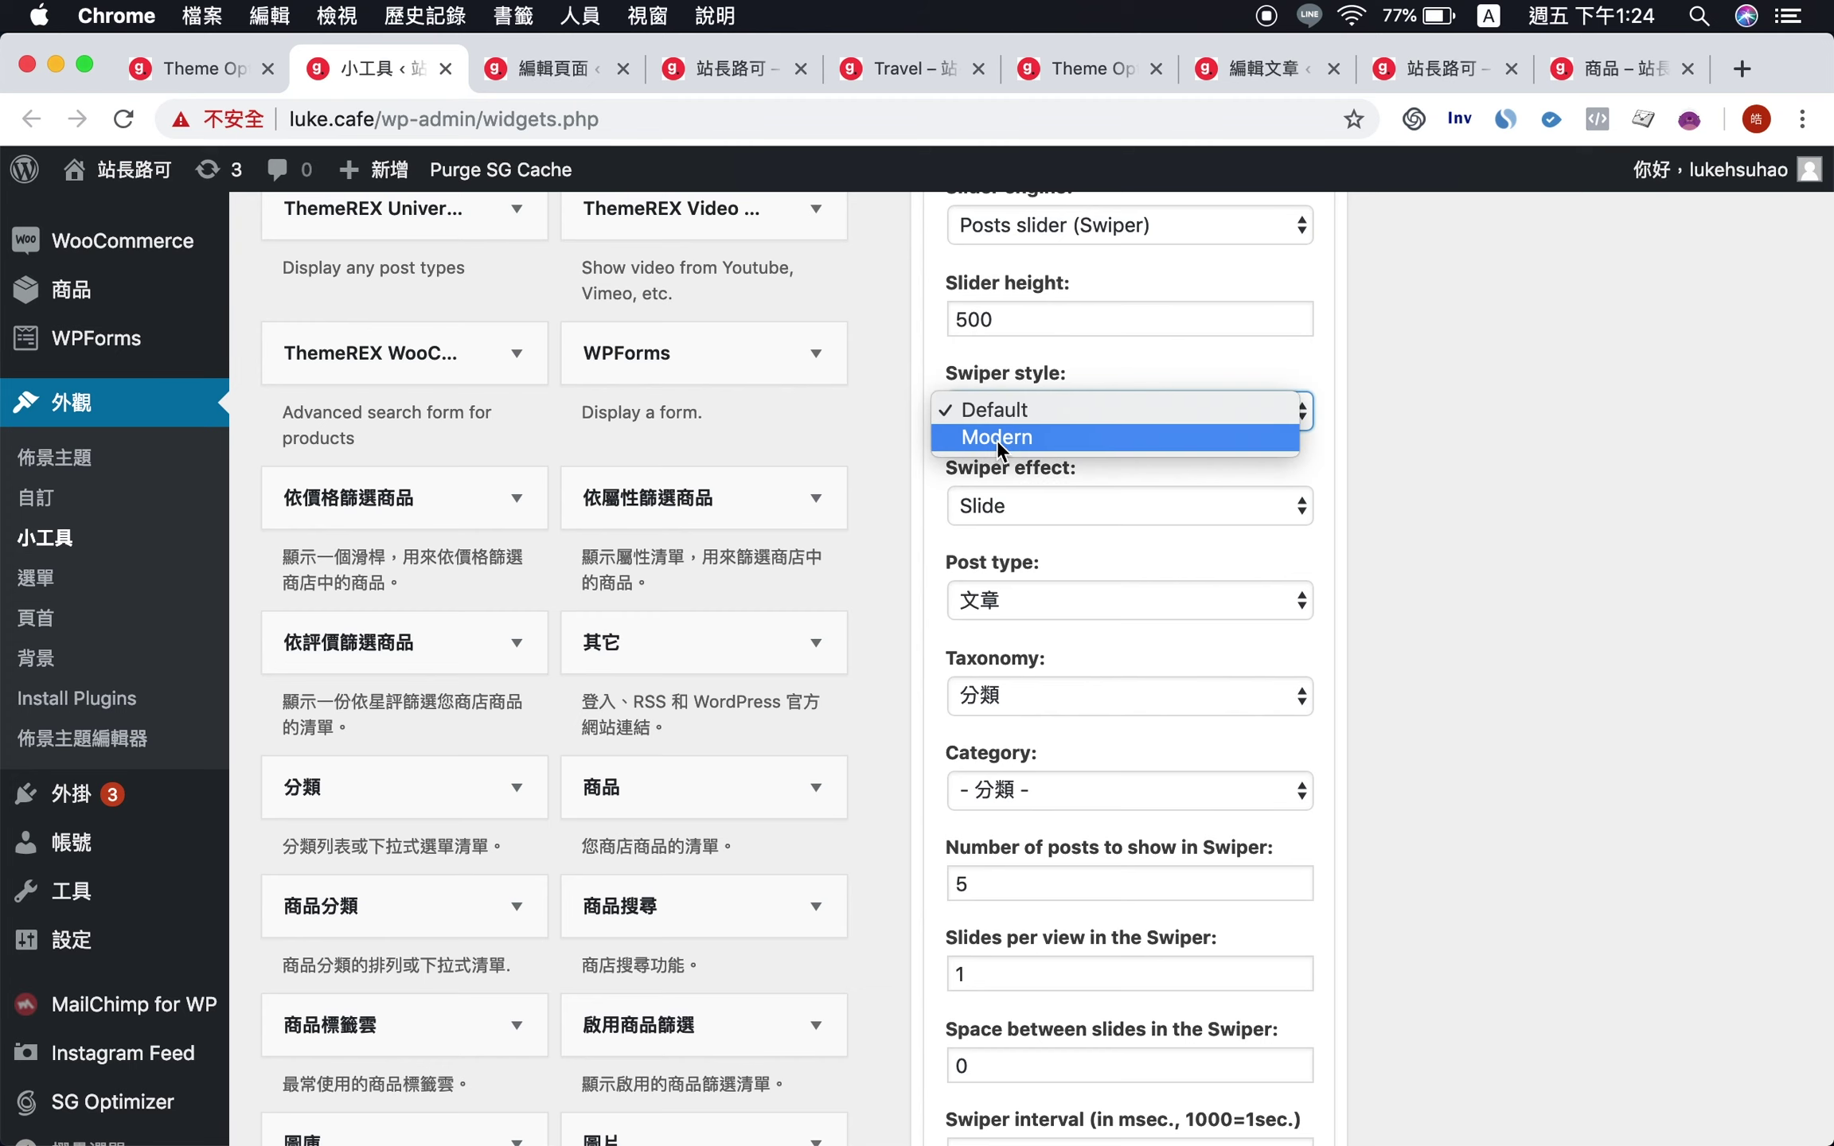
{"action": "left_click", "coordinate": [1009, 414]}
{"action": "scroll", "coordinate": [891, 831], "scroll_direction": "down", "scroll_amount": 3}
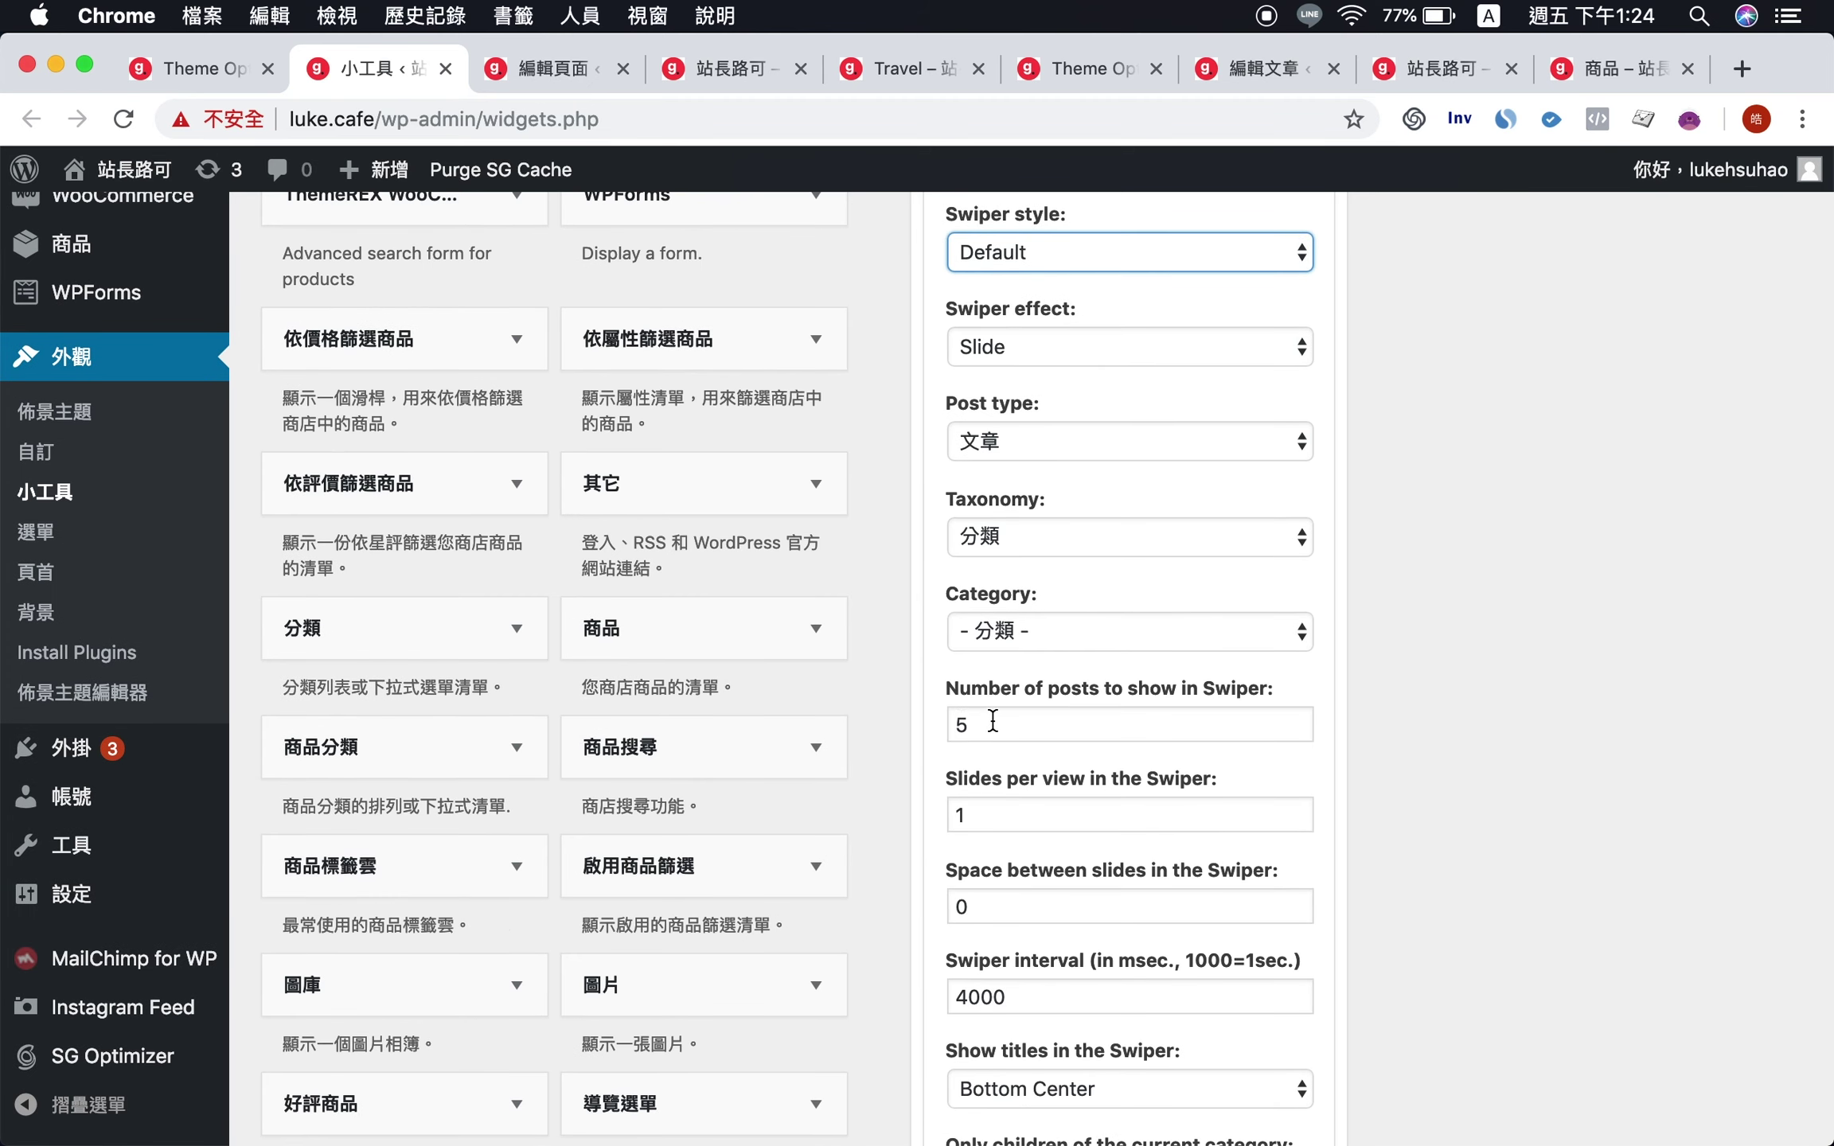
{"action": "scroll", "coordinate": [984, 737], "scroll_direction": "down", "scroll_amount": 3}
{"action": "double_click", "coordinate": [975, 680]}
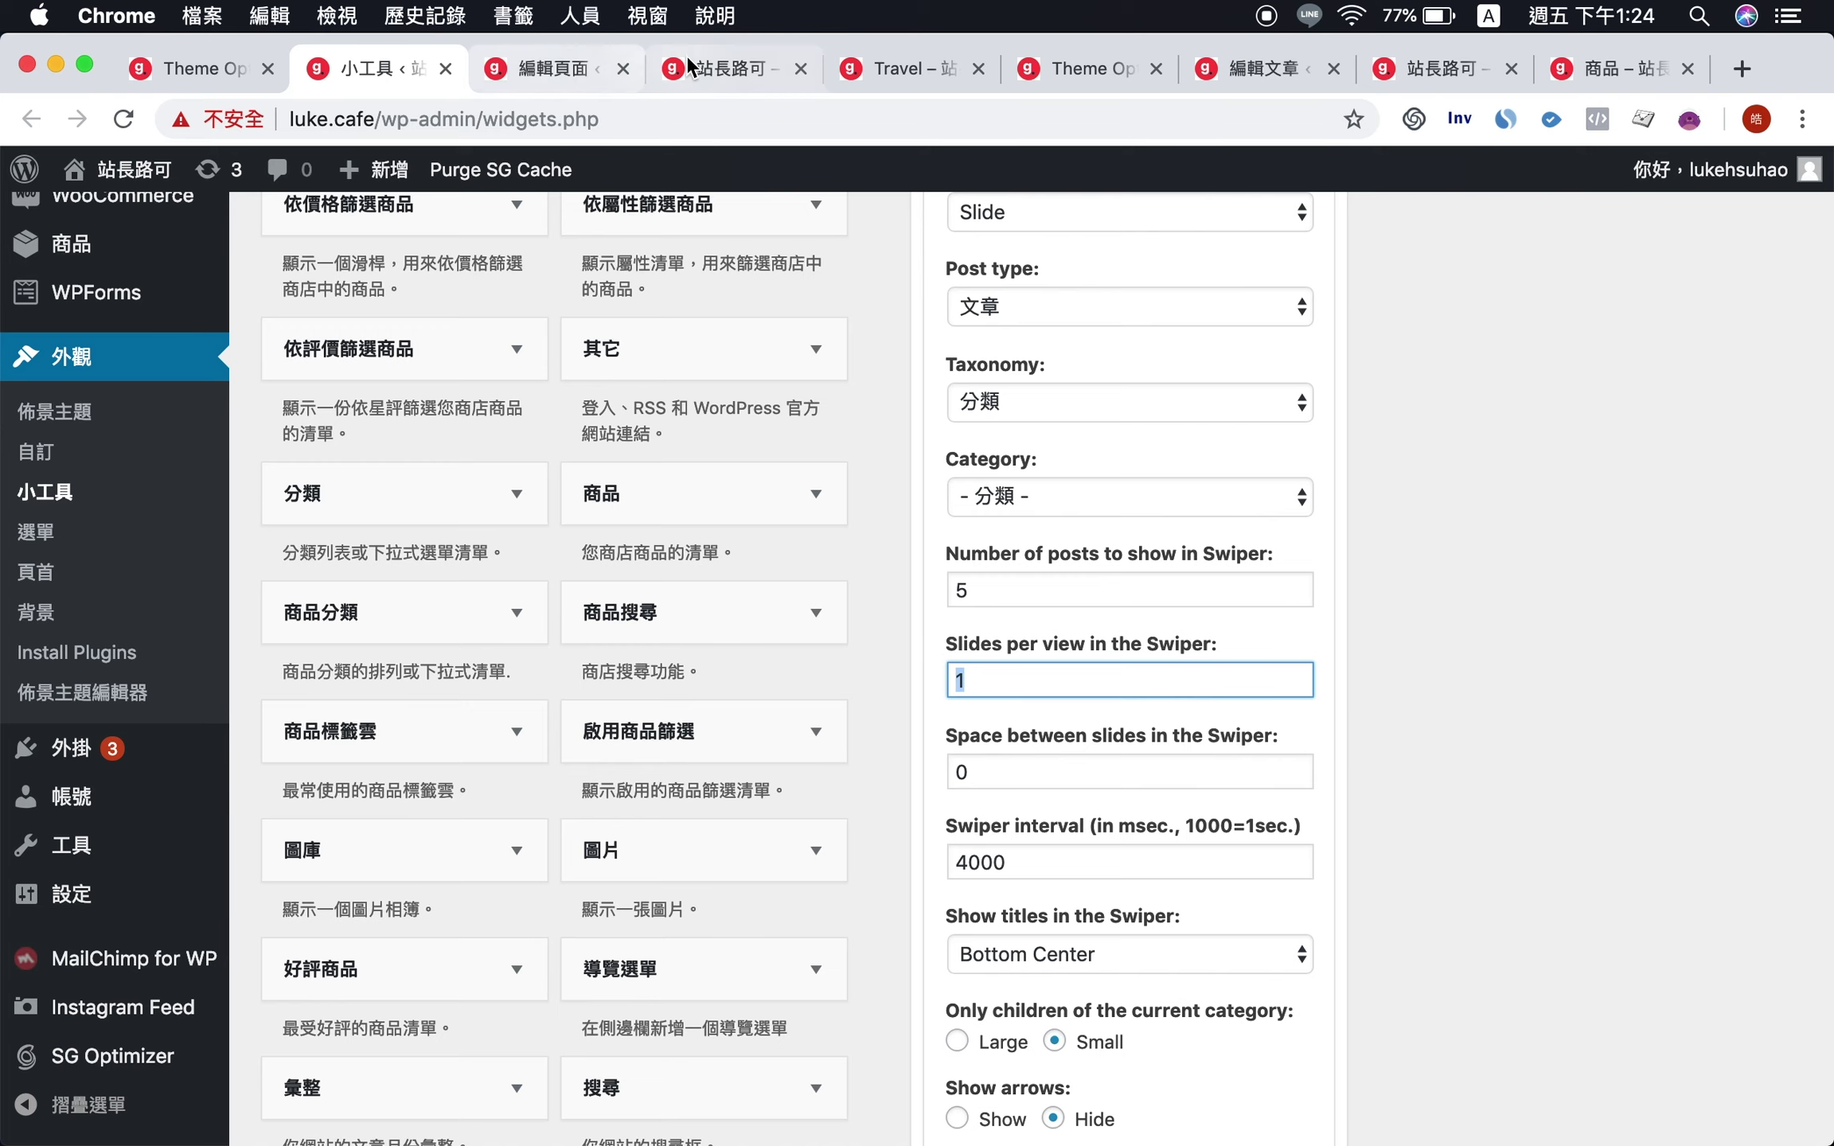
{"action": "left_click", "coordinate": [729, 69]}
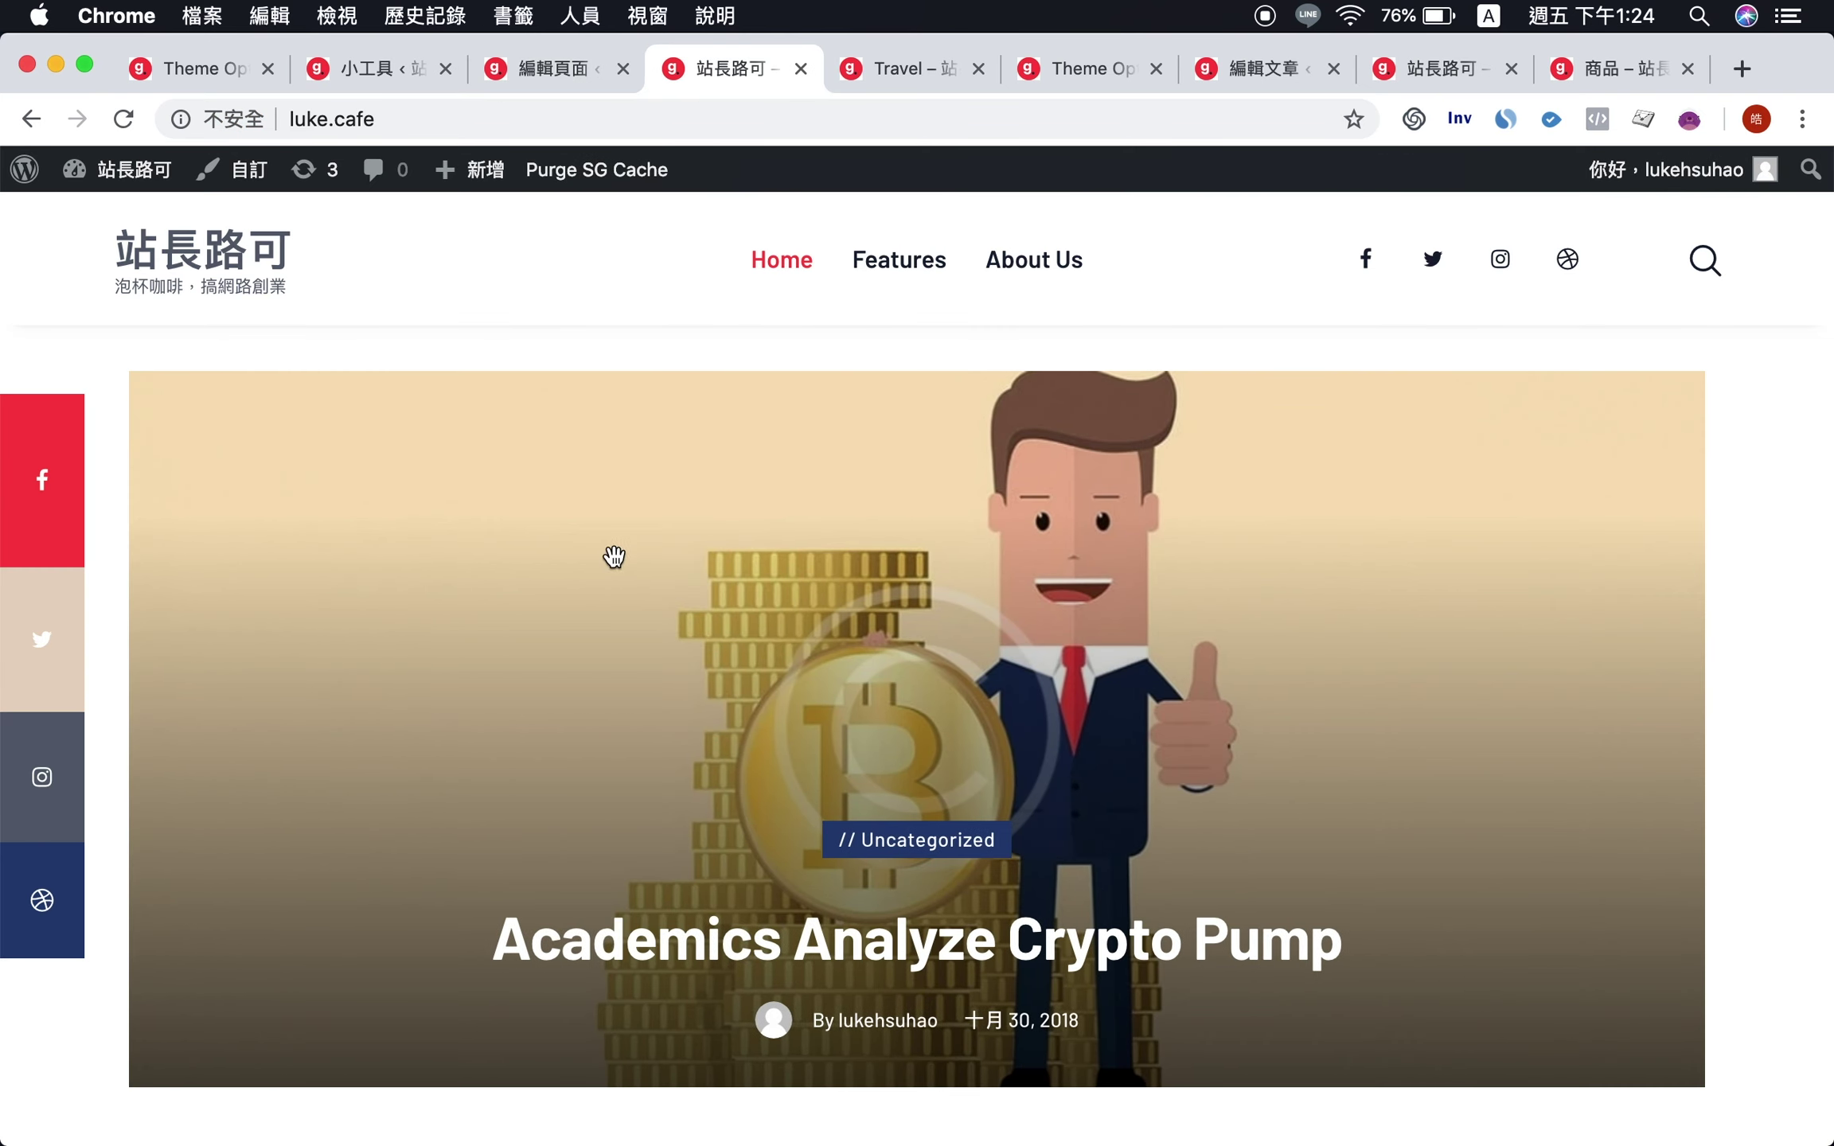
{"action": "left_click", "coordinate": [375, 82]}
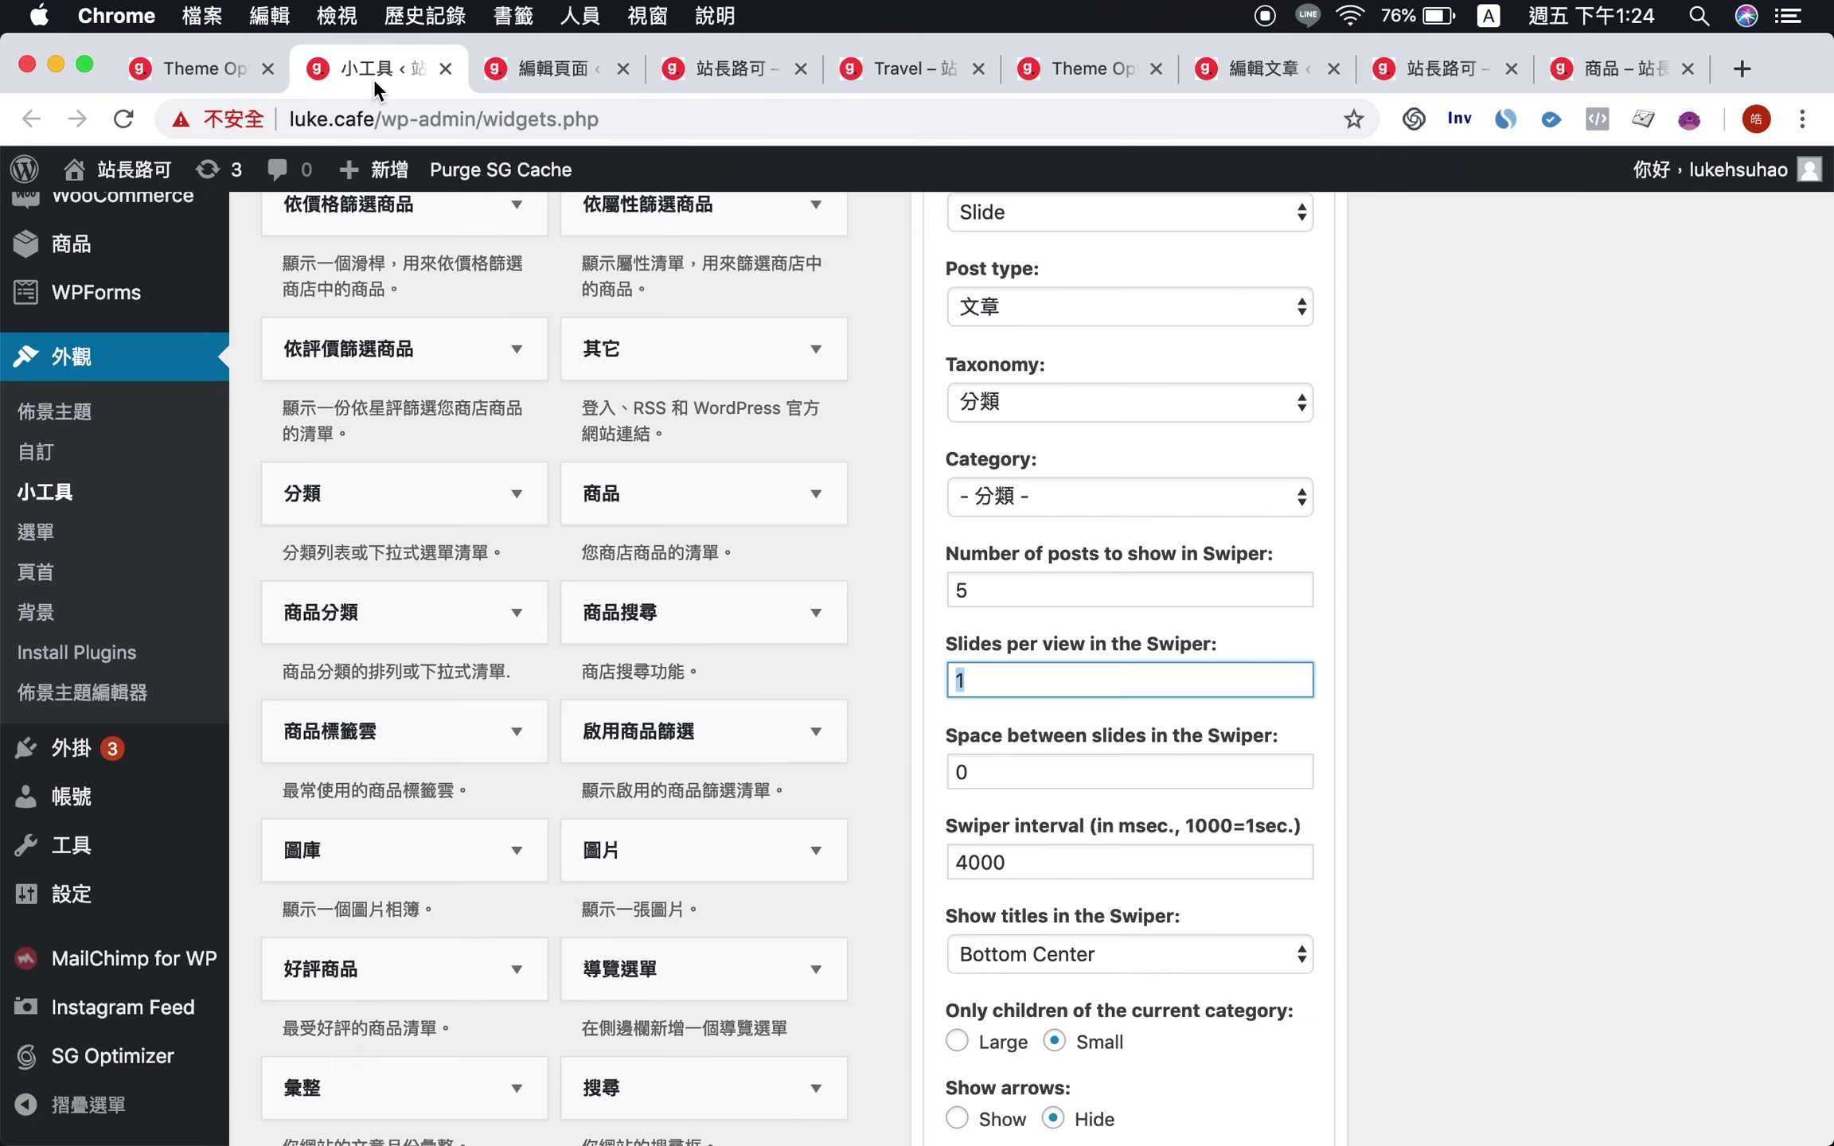
- Examine the ThemeREX Slider widget's Swiper interval and title position settings against the live homepage slider
{"action": "scroll", "coordinate": [737, 553], "scroll_direction": "down", "scroll_amount": 6}
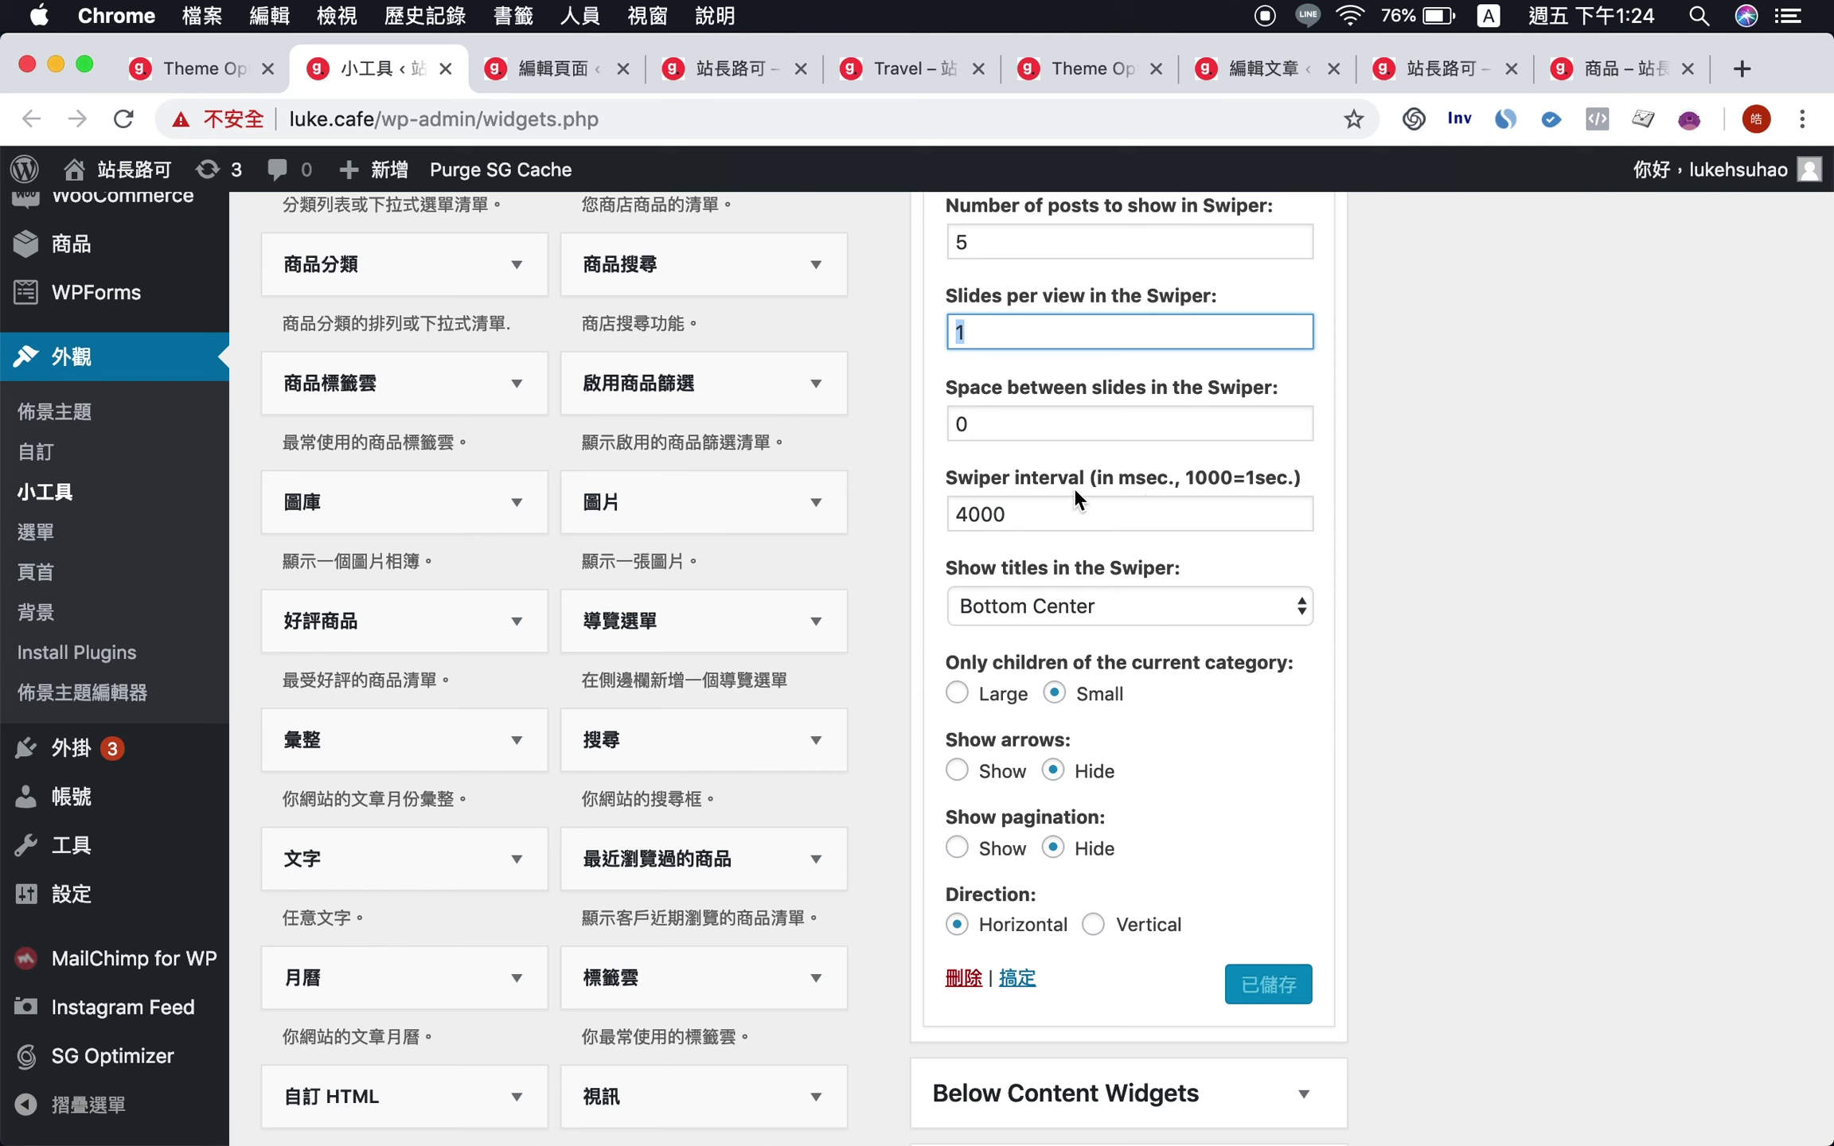
{"action": "left_click", "coordinate": [970, 509]}
{"action": "left_click", "coordinate": [1021, 517]}
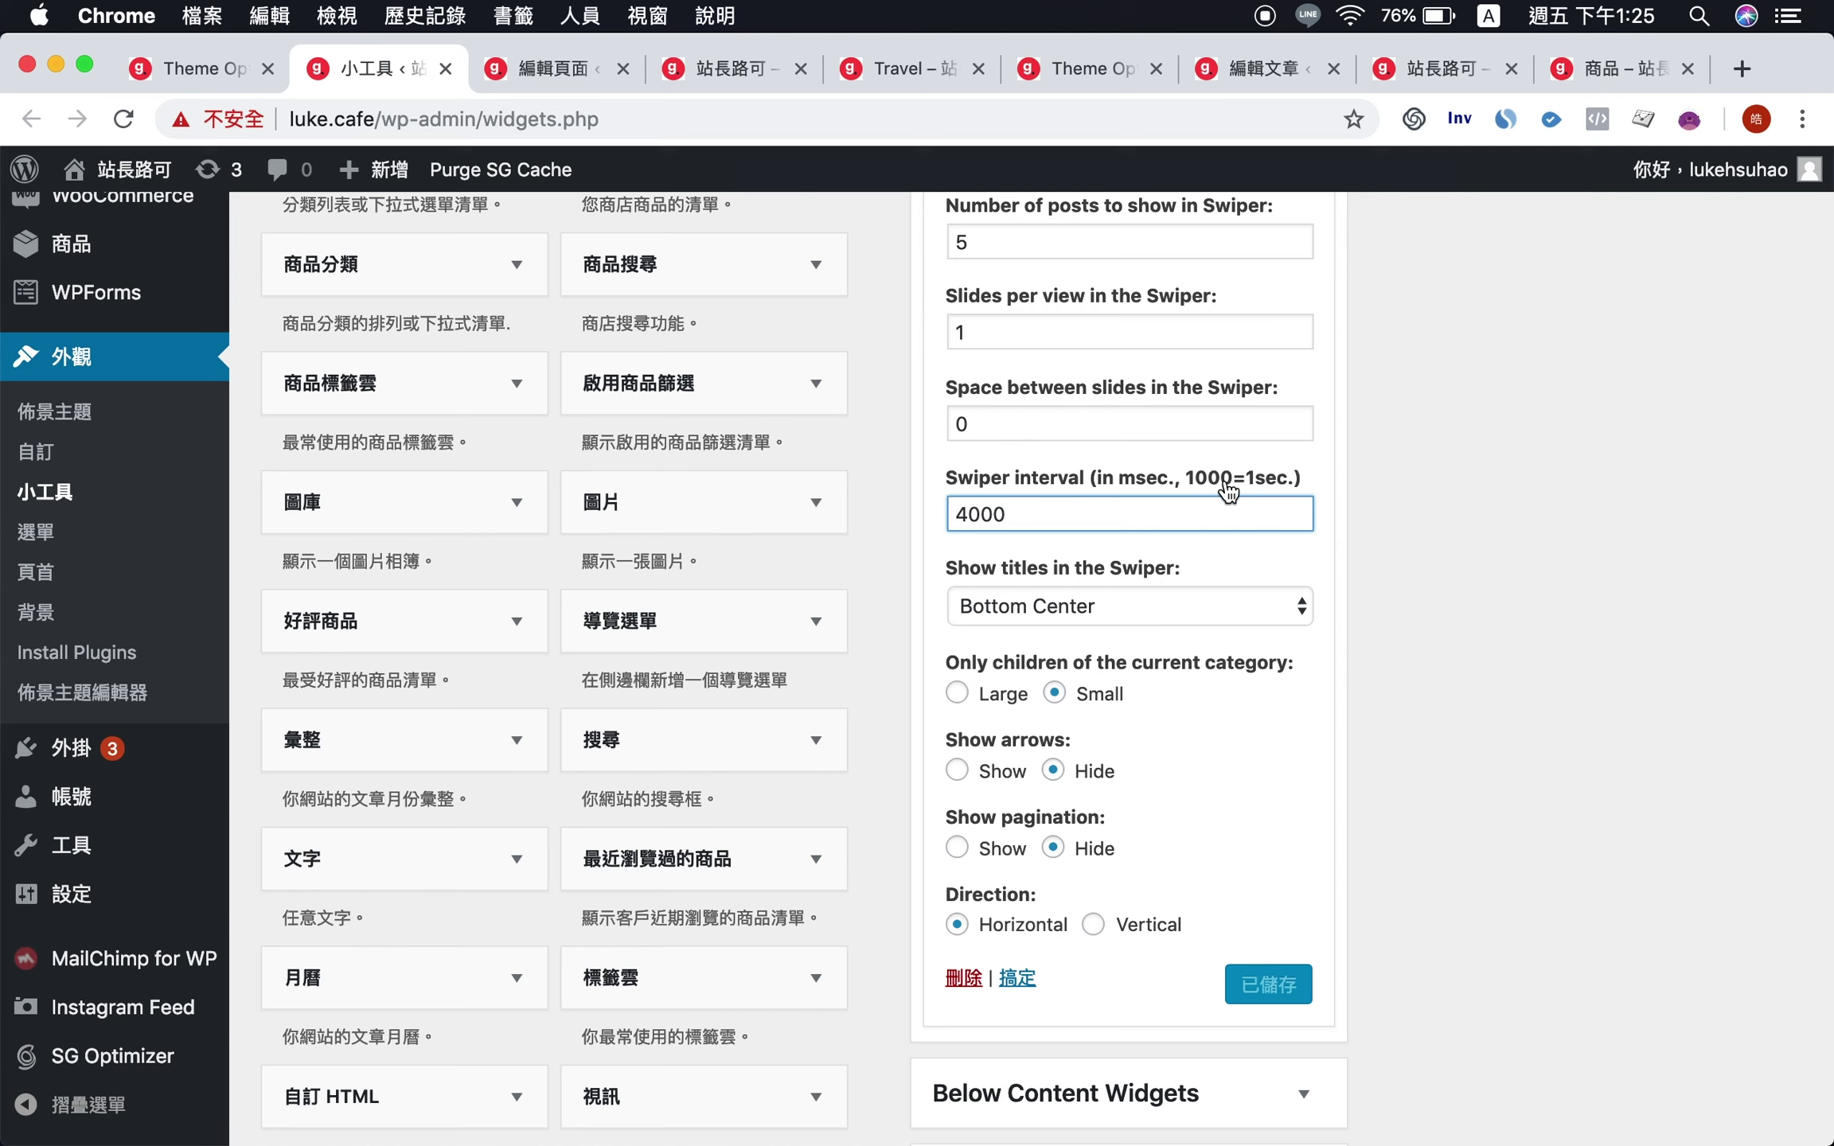
{"action": "left_click", "coordinate": [1110, 608]}
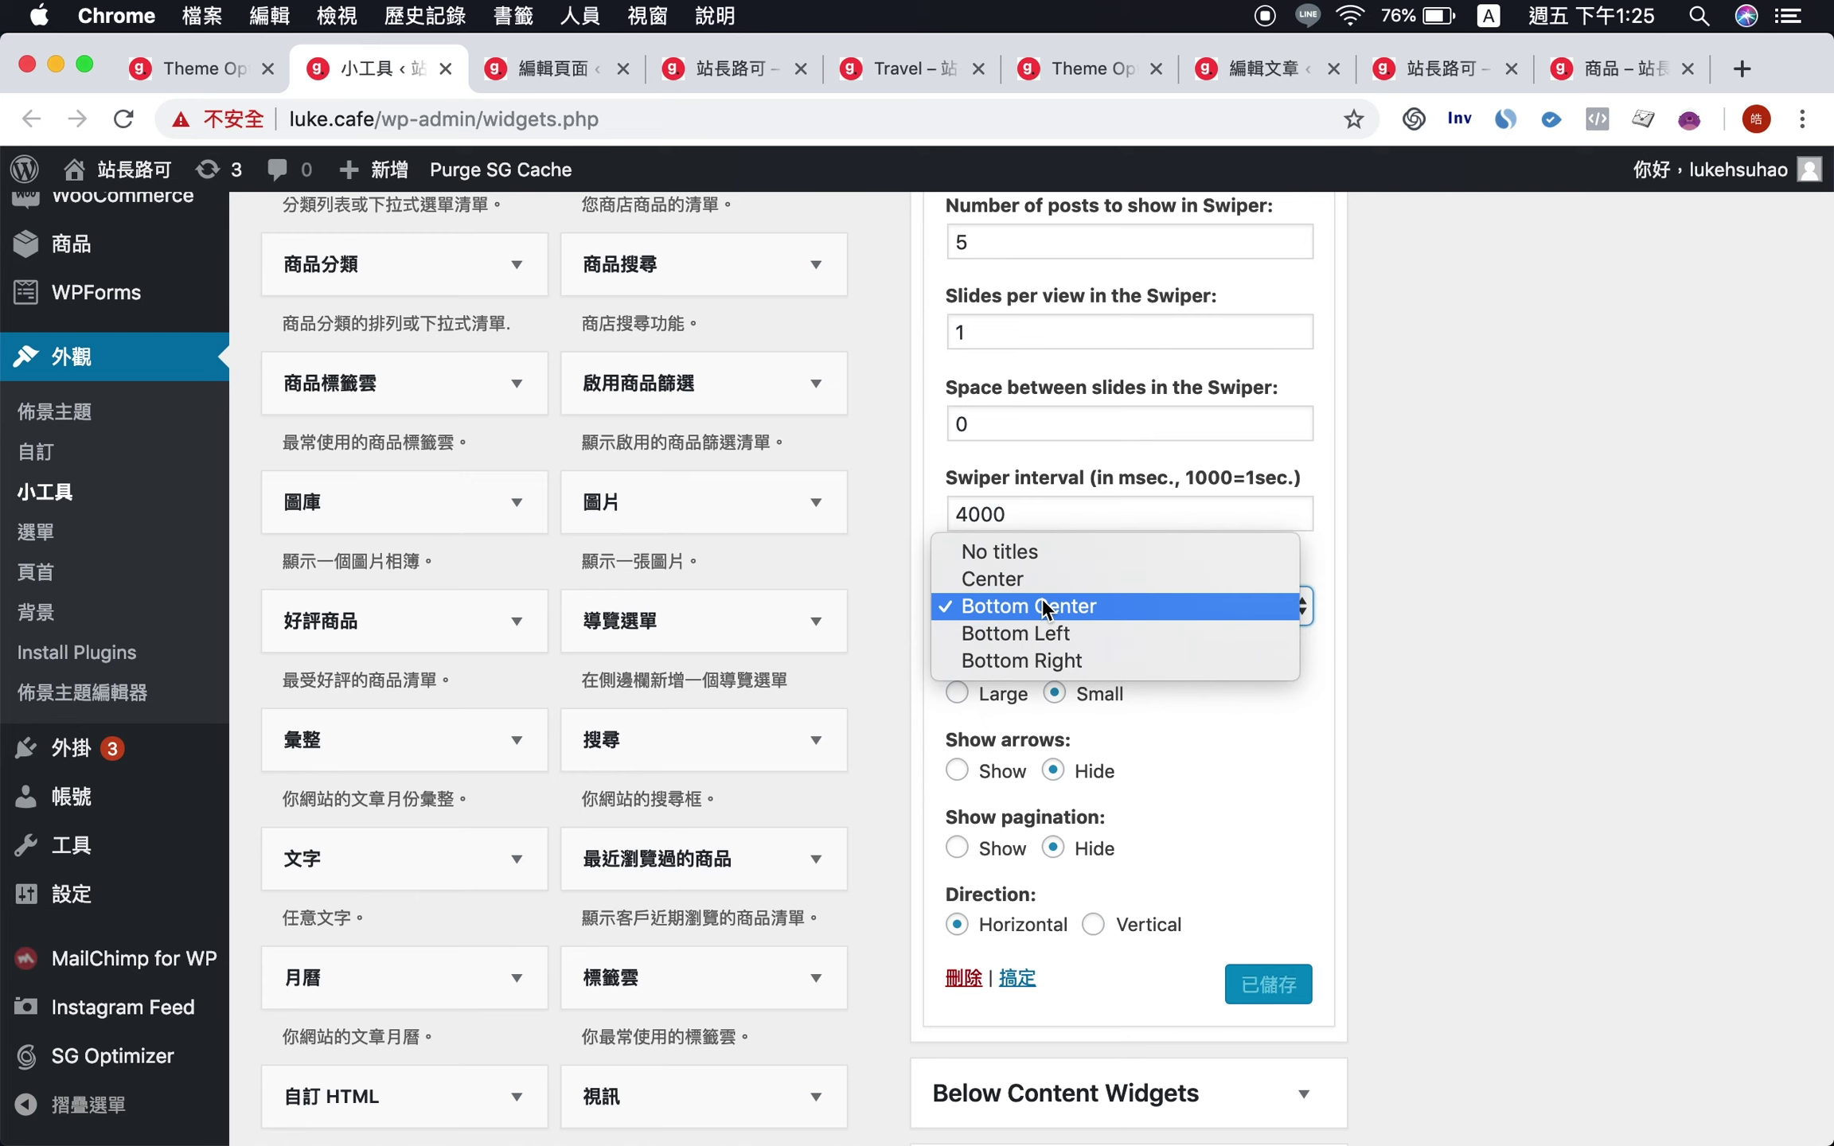
{"action": "left_click", "coordinate": [702, 76]}
{"action": "left_click", "coordinate": [733, 80]}
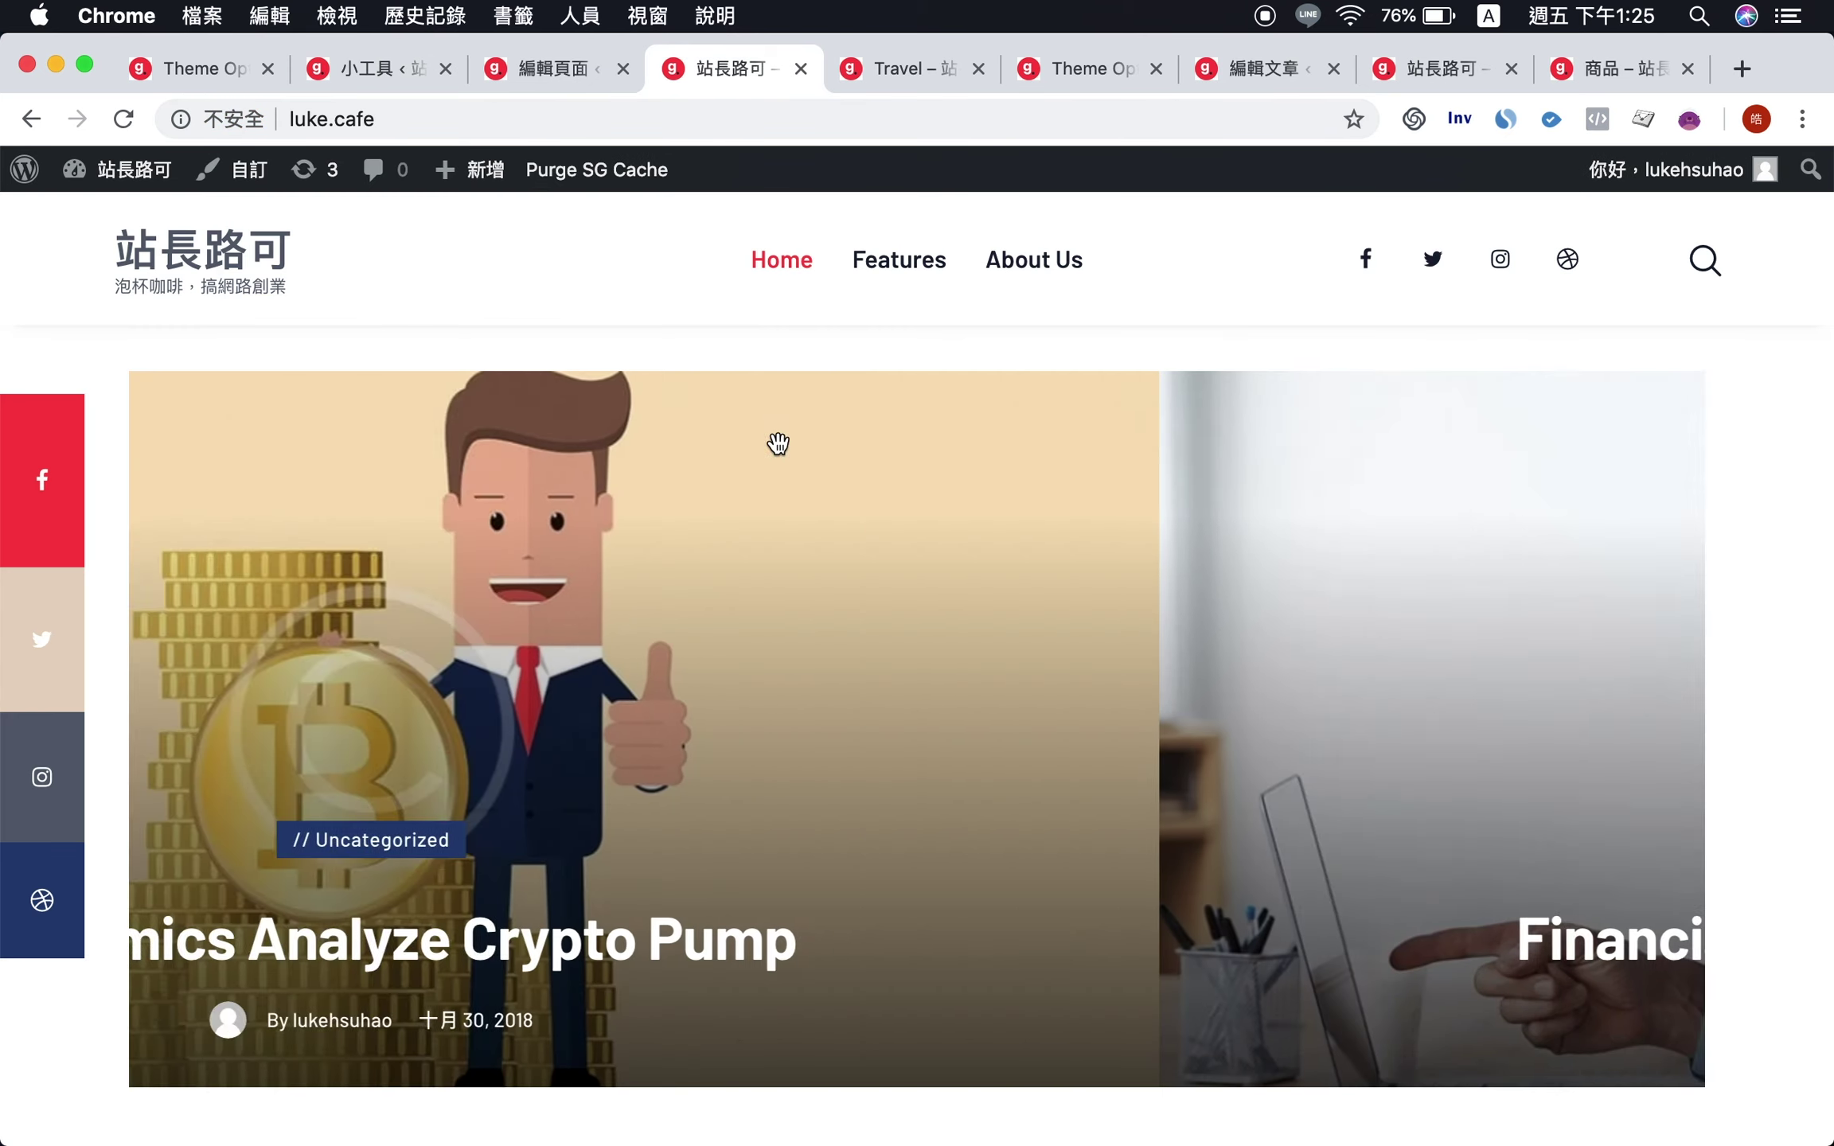
{"action": "left_click", "coordinate": [363, 68]}
{"action": "scroll", "coordinate": [1076, 755], "scroll_direction": "up", "scroll_amount": 3}
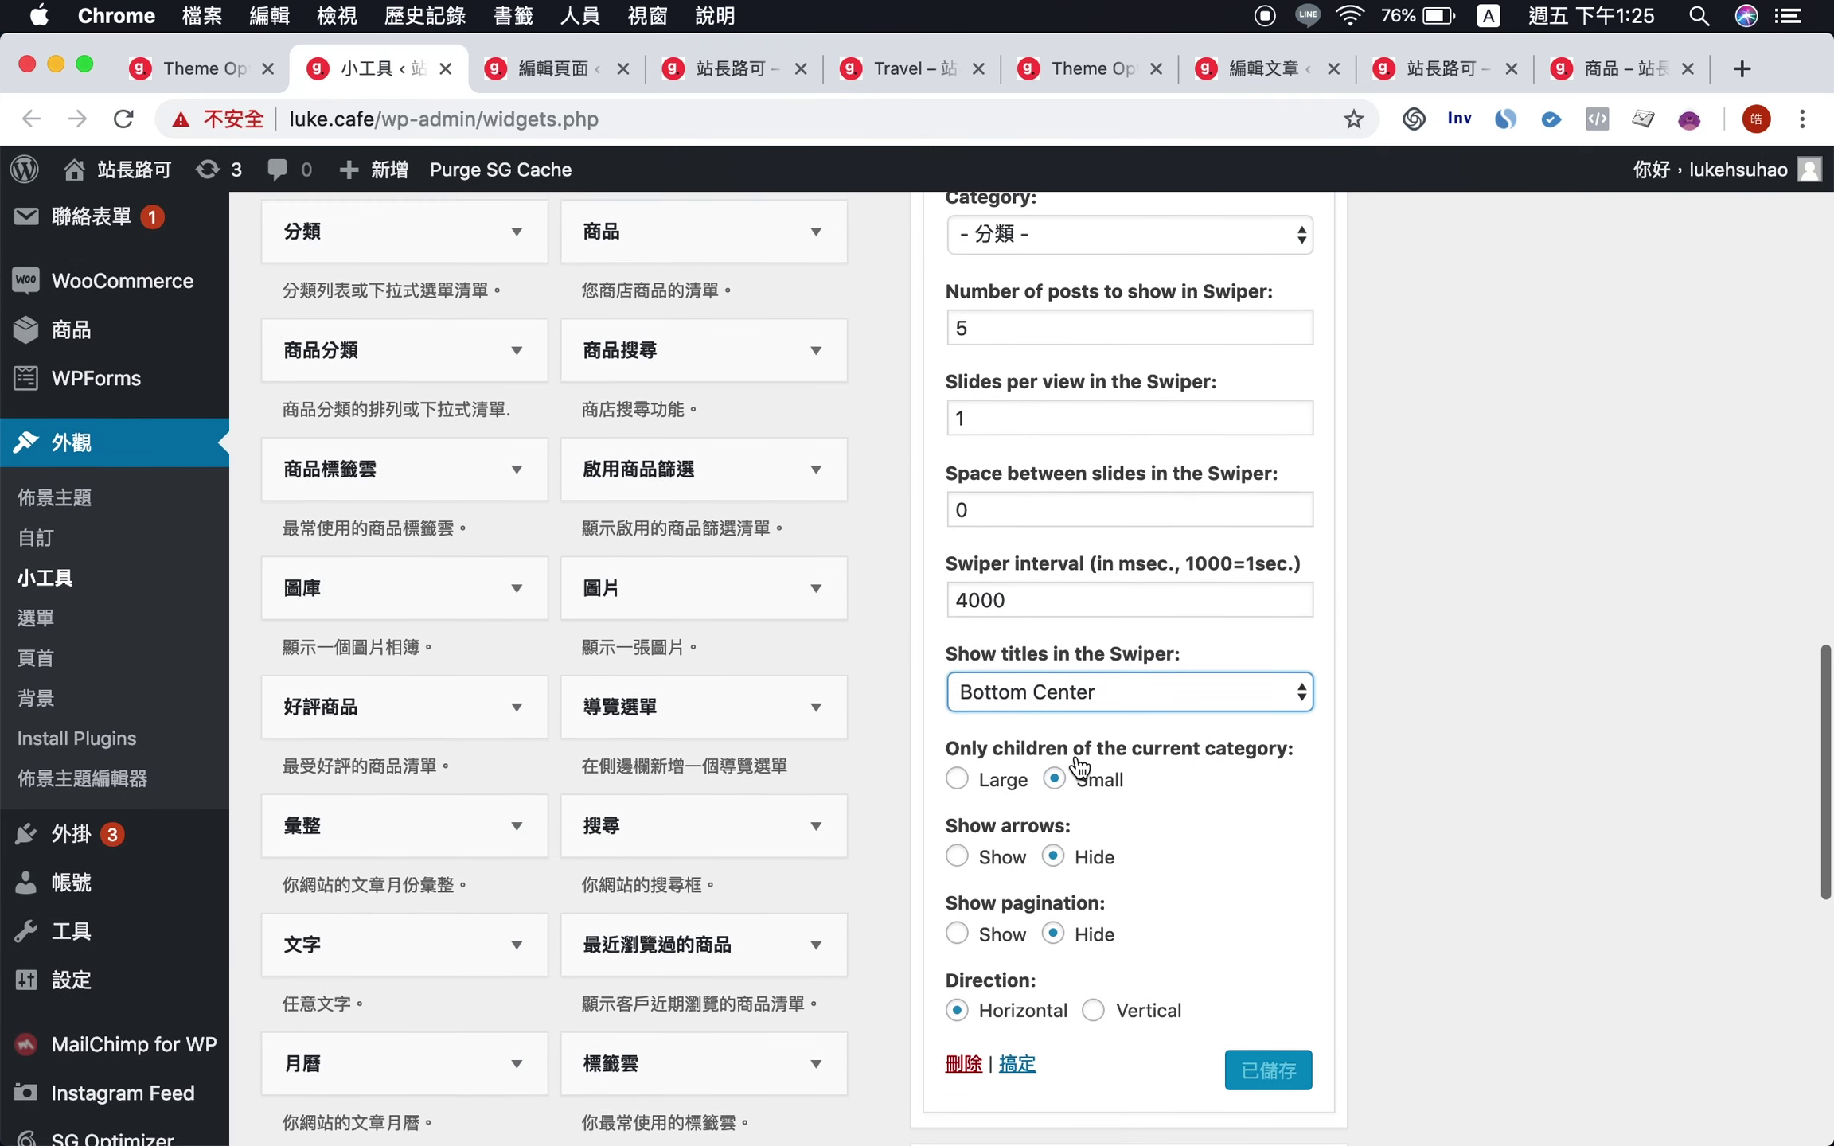
{"action": "scroll", "coordinate": [1076, 755], "scroll_direction": "up", "scroll_amount": 5}
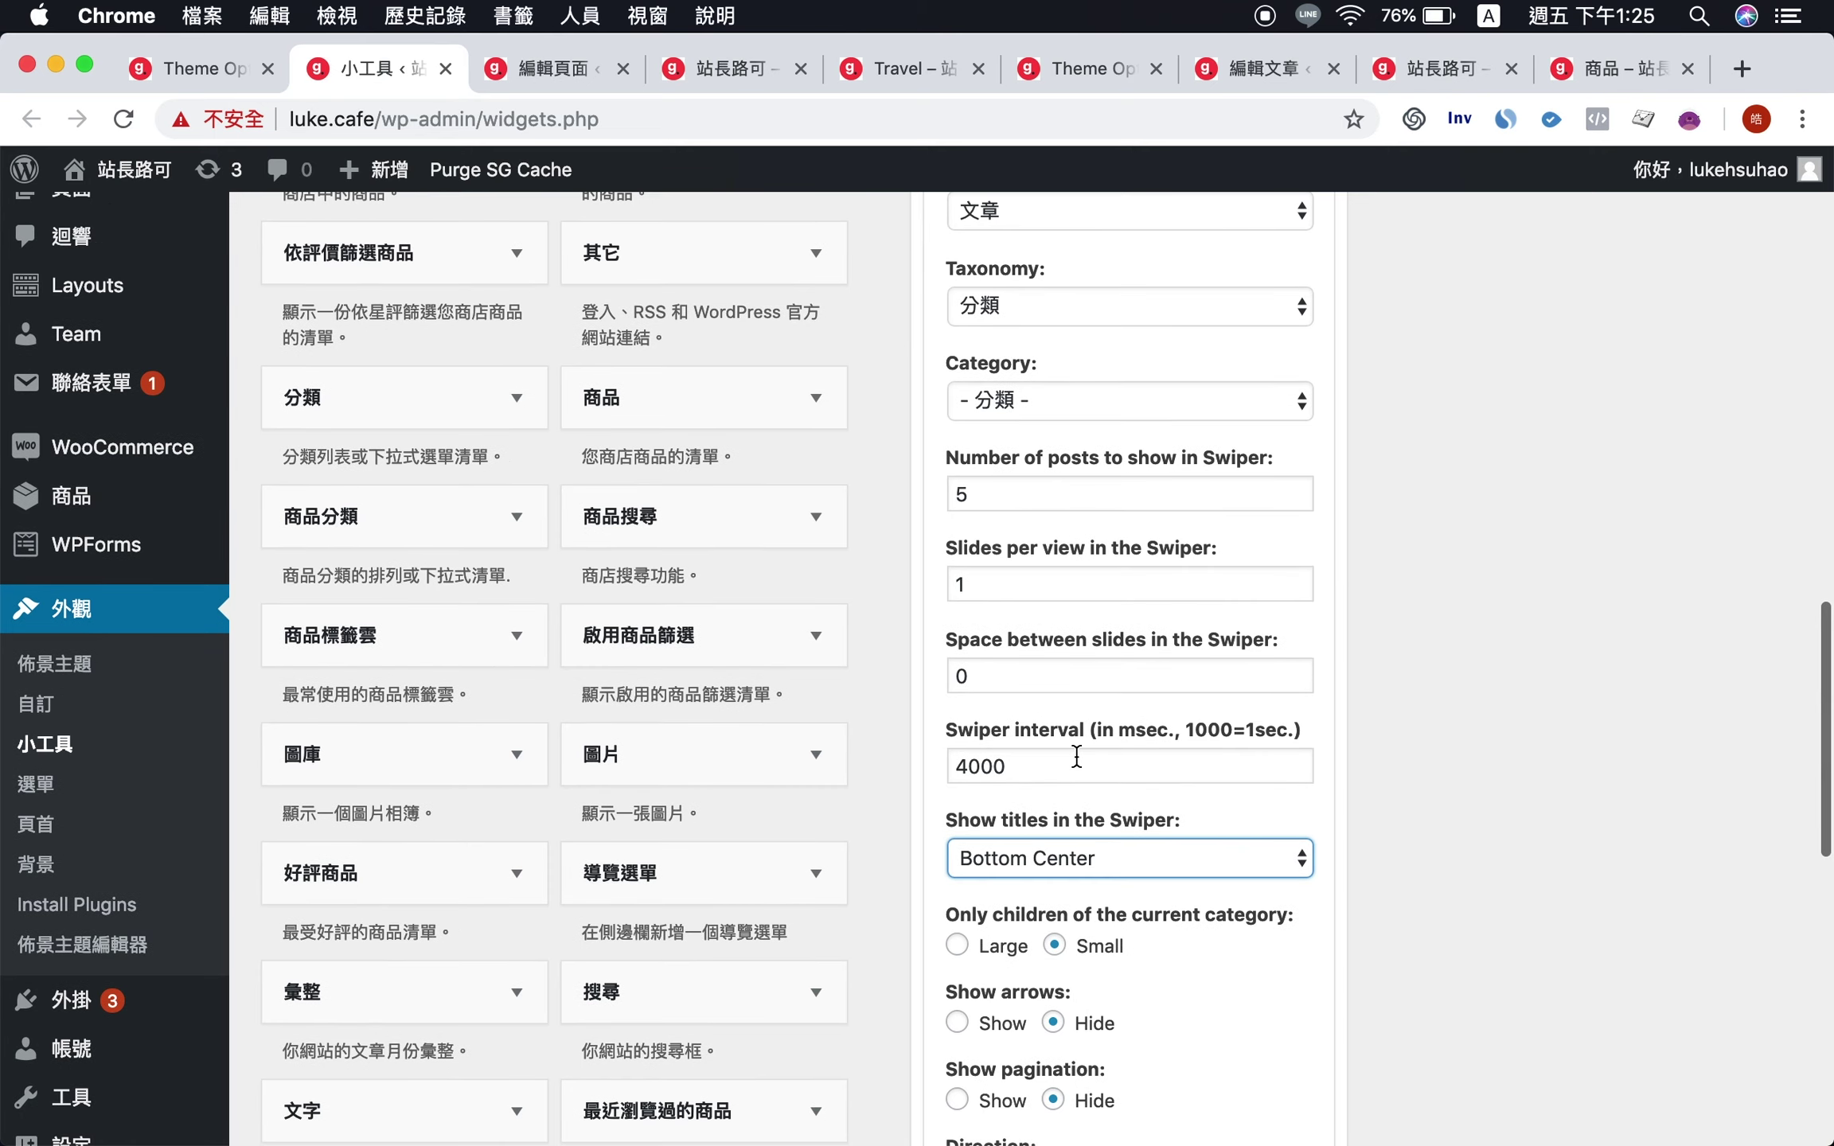
{"action": "scroll", "coordinate": [1076, 755], "scroll_direction": "up", "scroll_amount": 1}
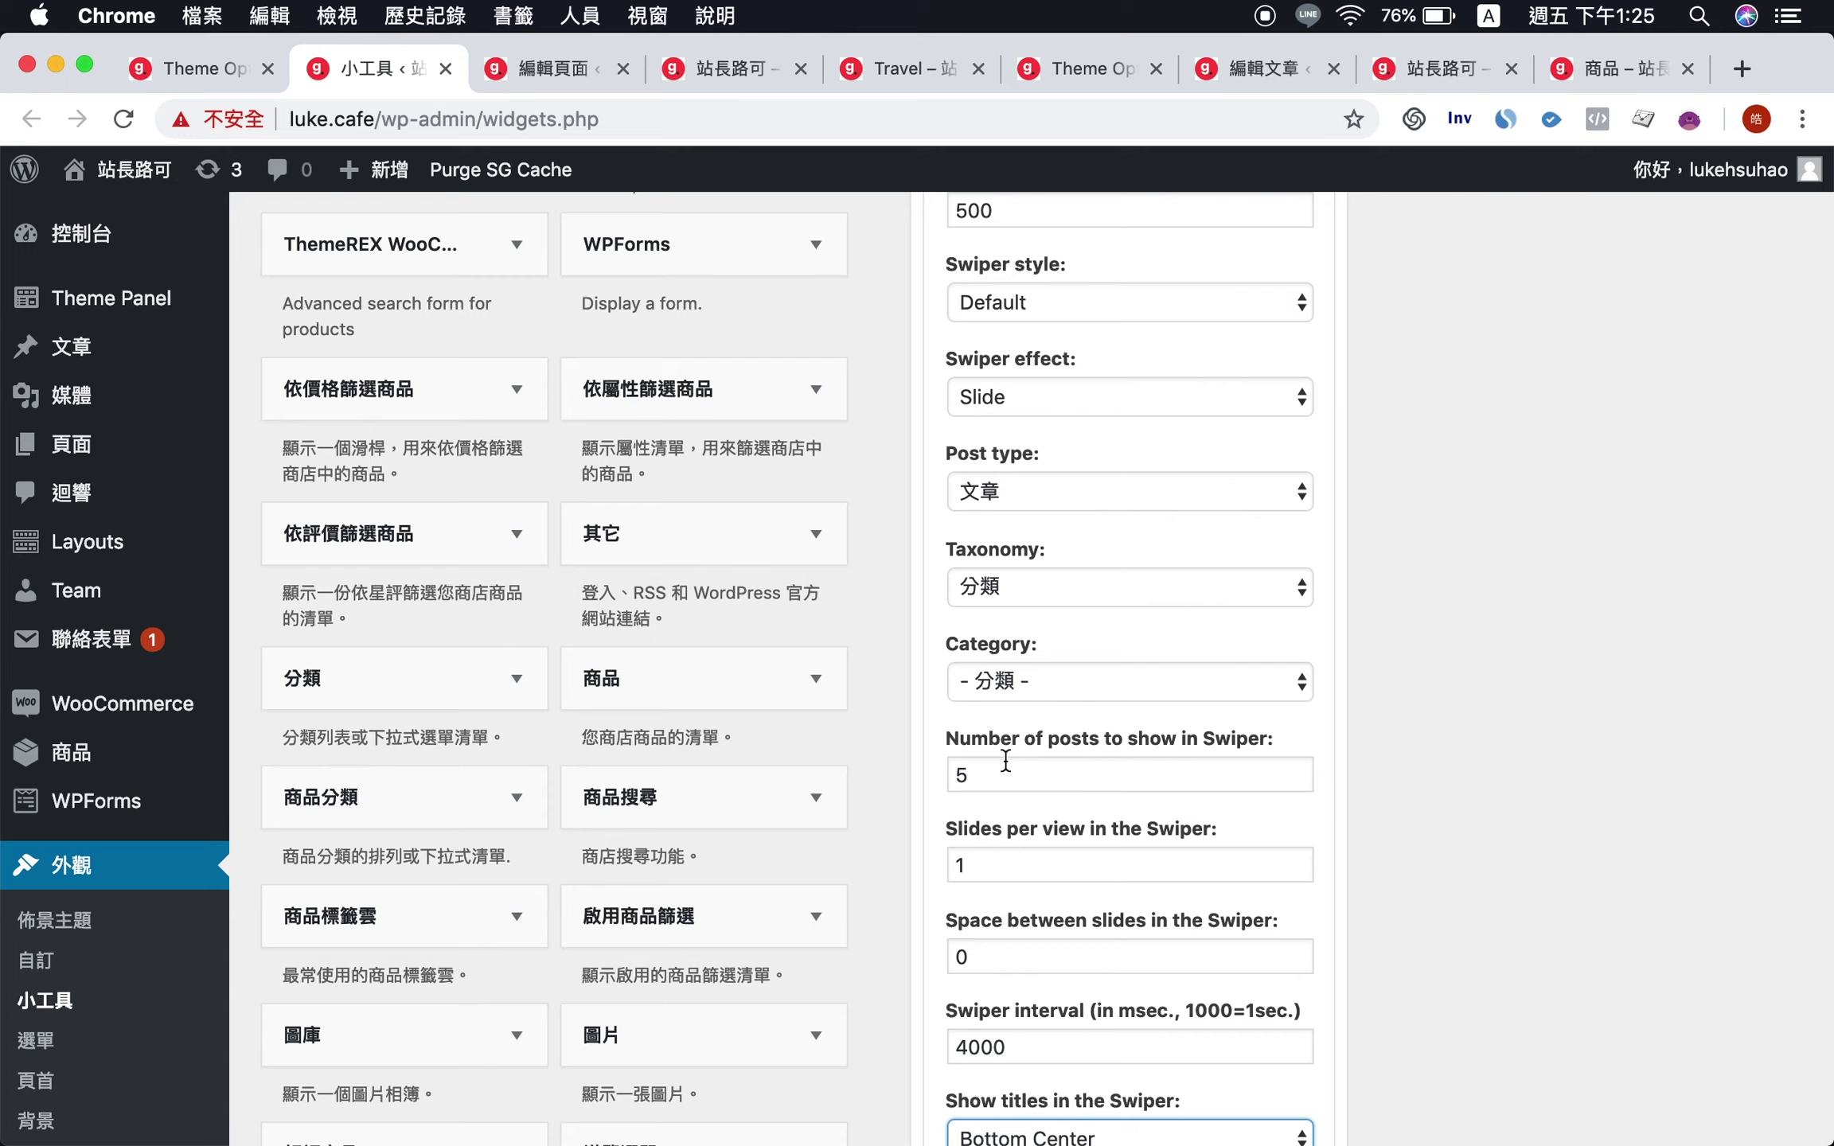
- View the live homepage's sidebar, and in the homepage's Theme Options override the inherited "Sidebar widgets" setting with Sidebar Widgets
{"action": "left_click", "coordinate": [714, 76]}
{"action": "scroll", "coordinate": [1191, 603], "scroll_direction": "down", "scroll_amount": 3}
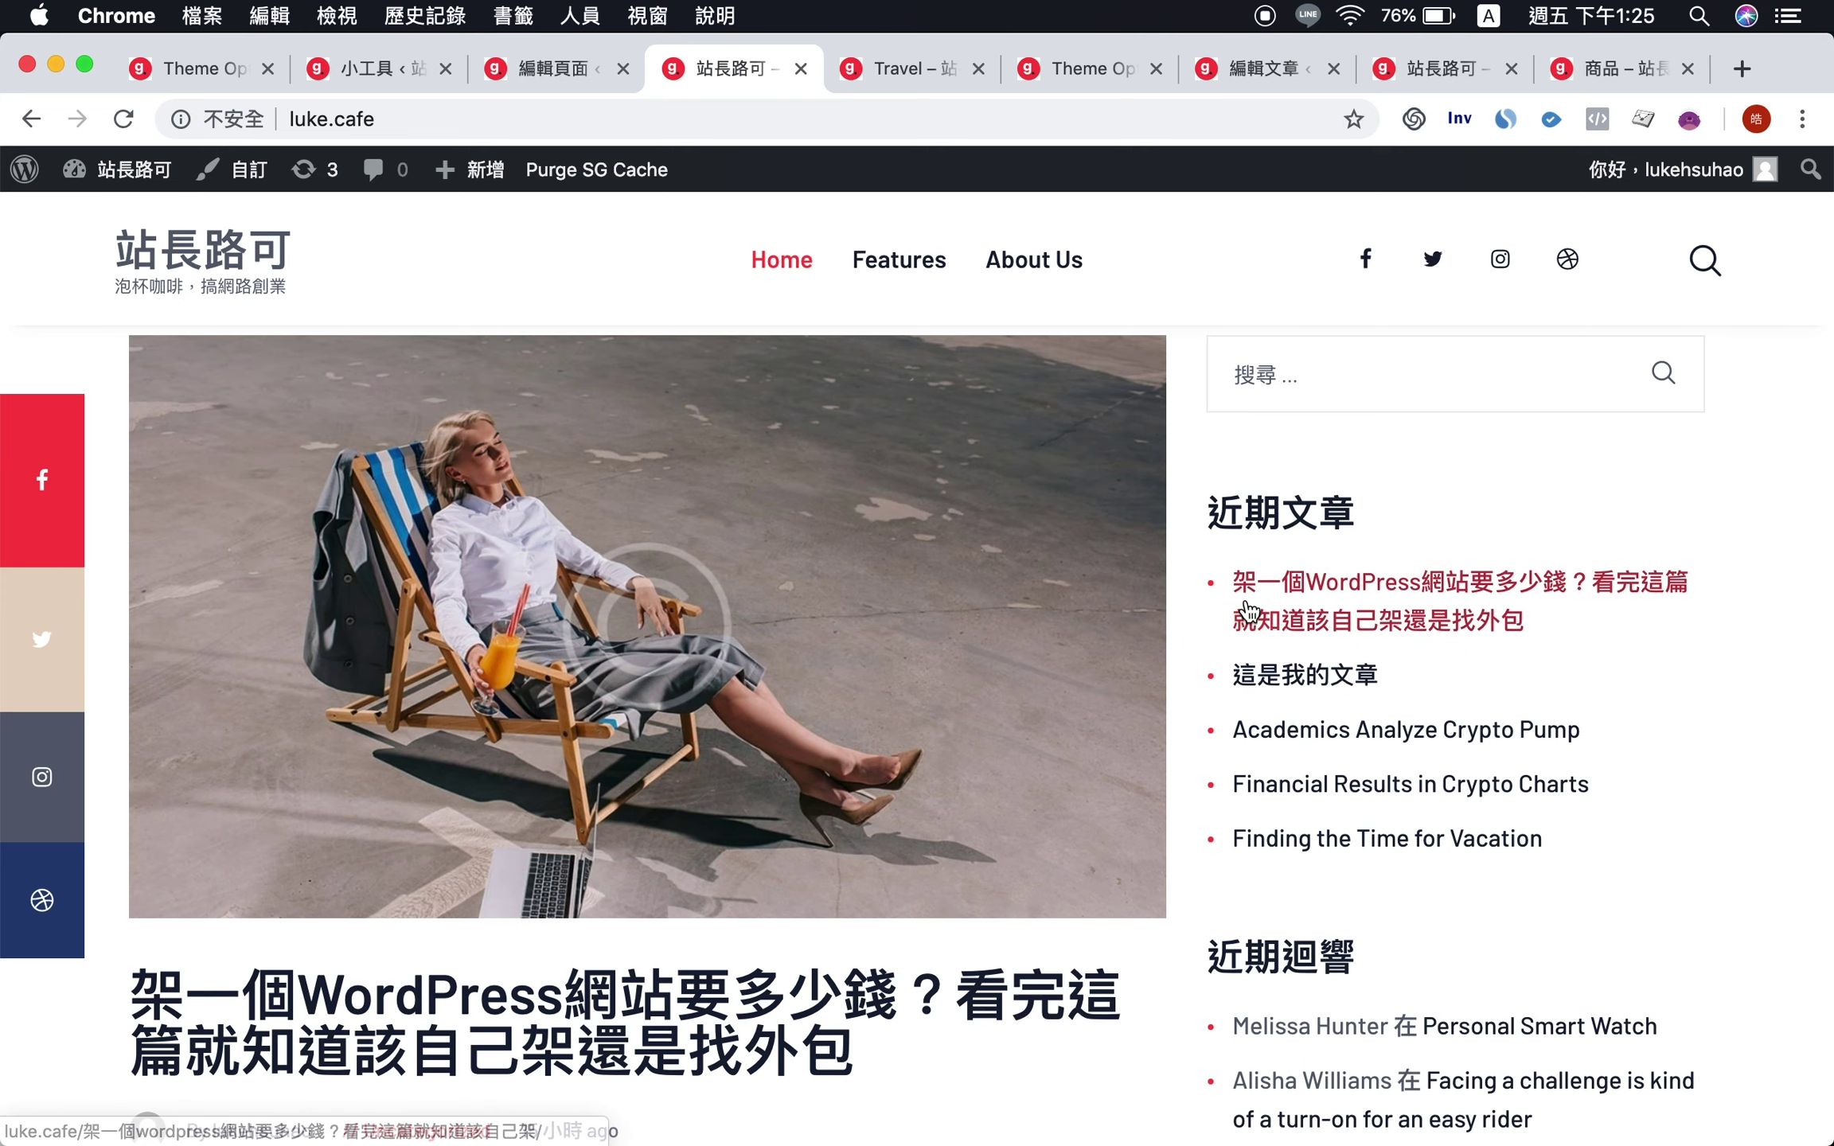
{"action": "key", "text": "ctrl+shift+Tab"}
{"action": "scroll", "coordinate": [446, 772], "scroll_direction": "up", "scroll_amount": 1}
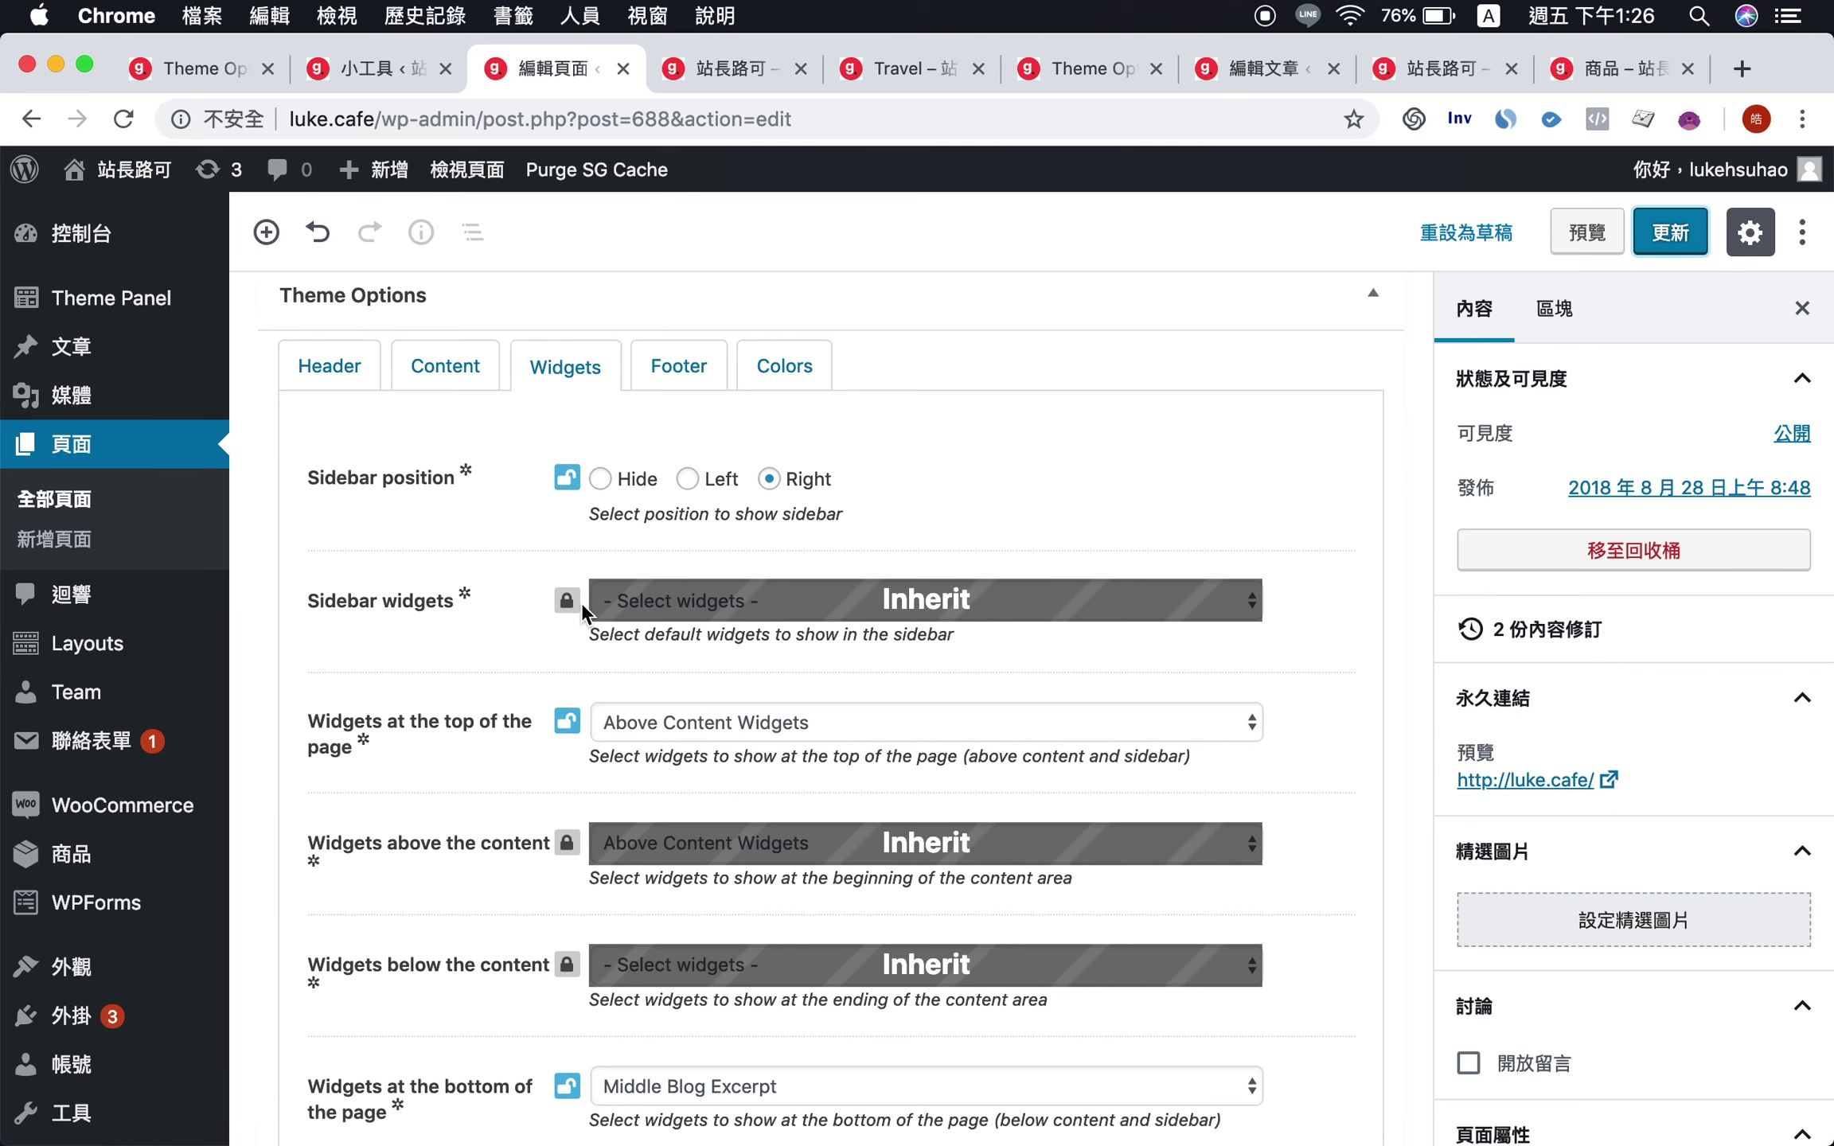
{"action": "left_click", "coordinate": [638, 600]}
{"action": "left_click", "coordinate": [663, 600]}
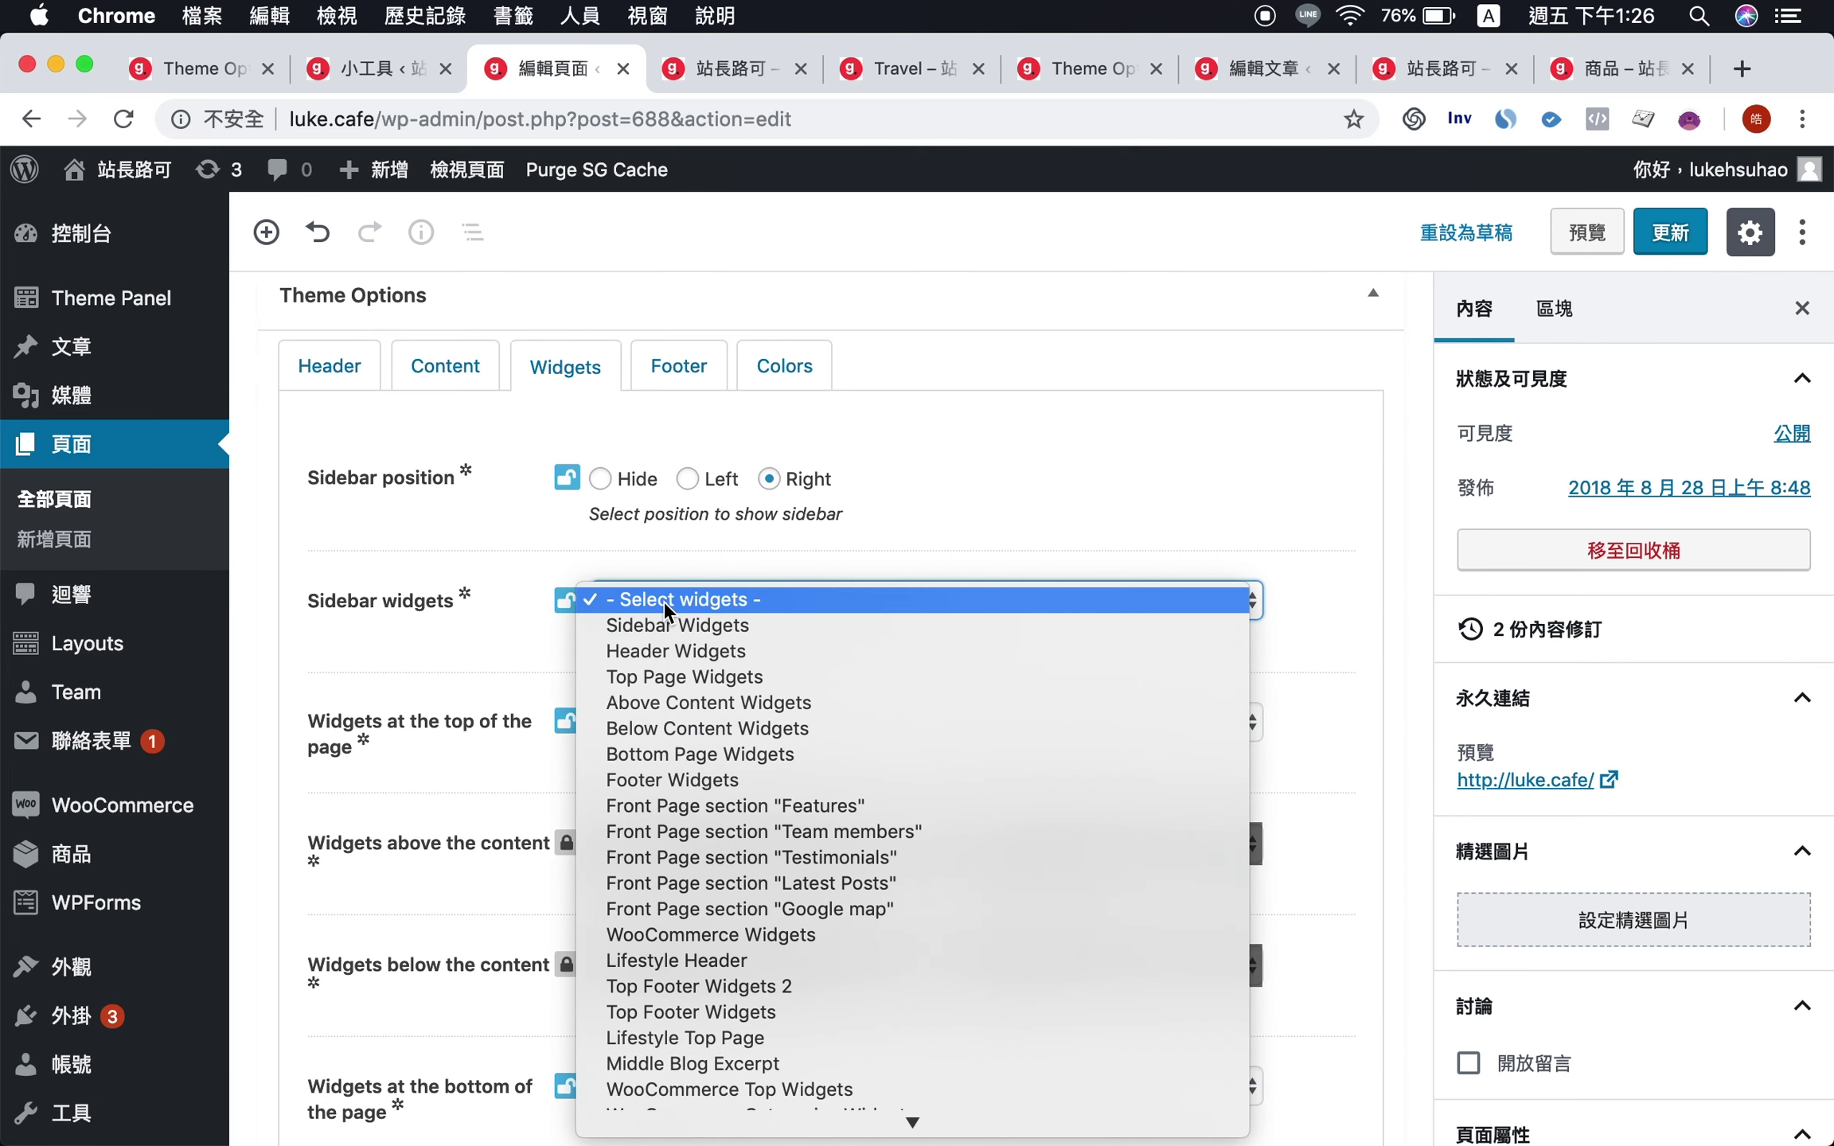
{"action": "left_click", "coordinate": [625, 626]}
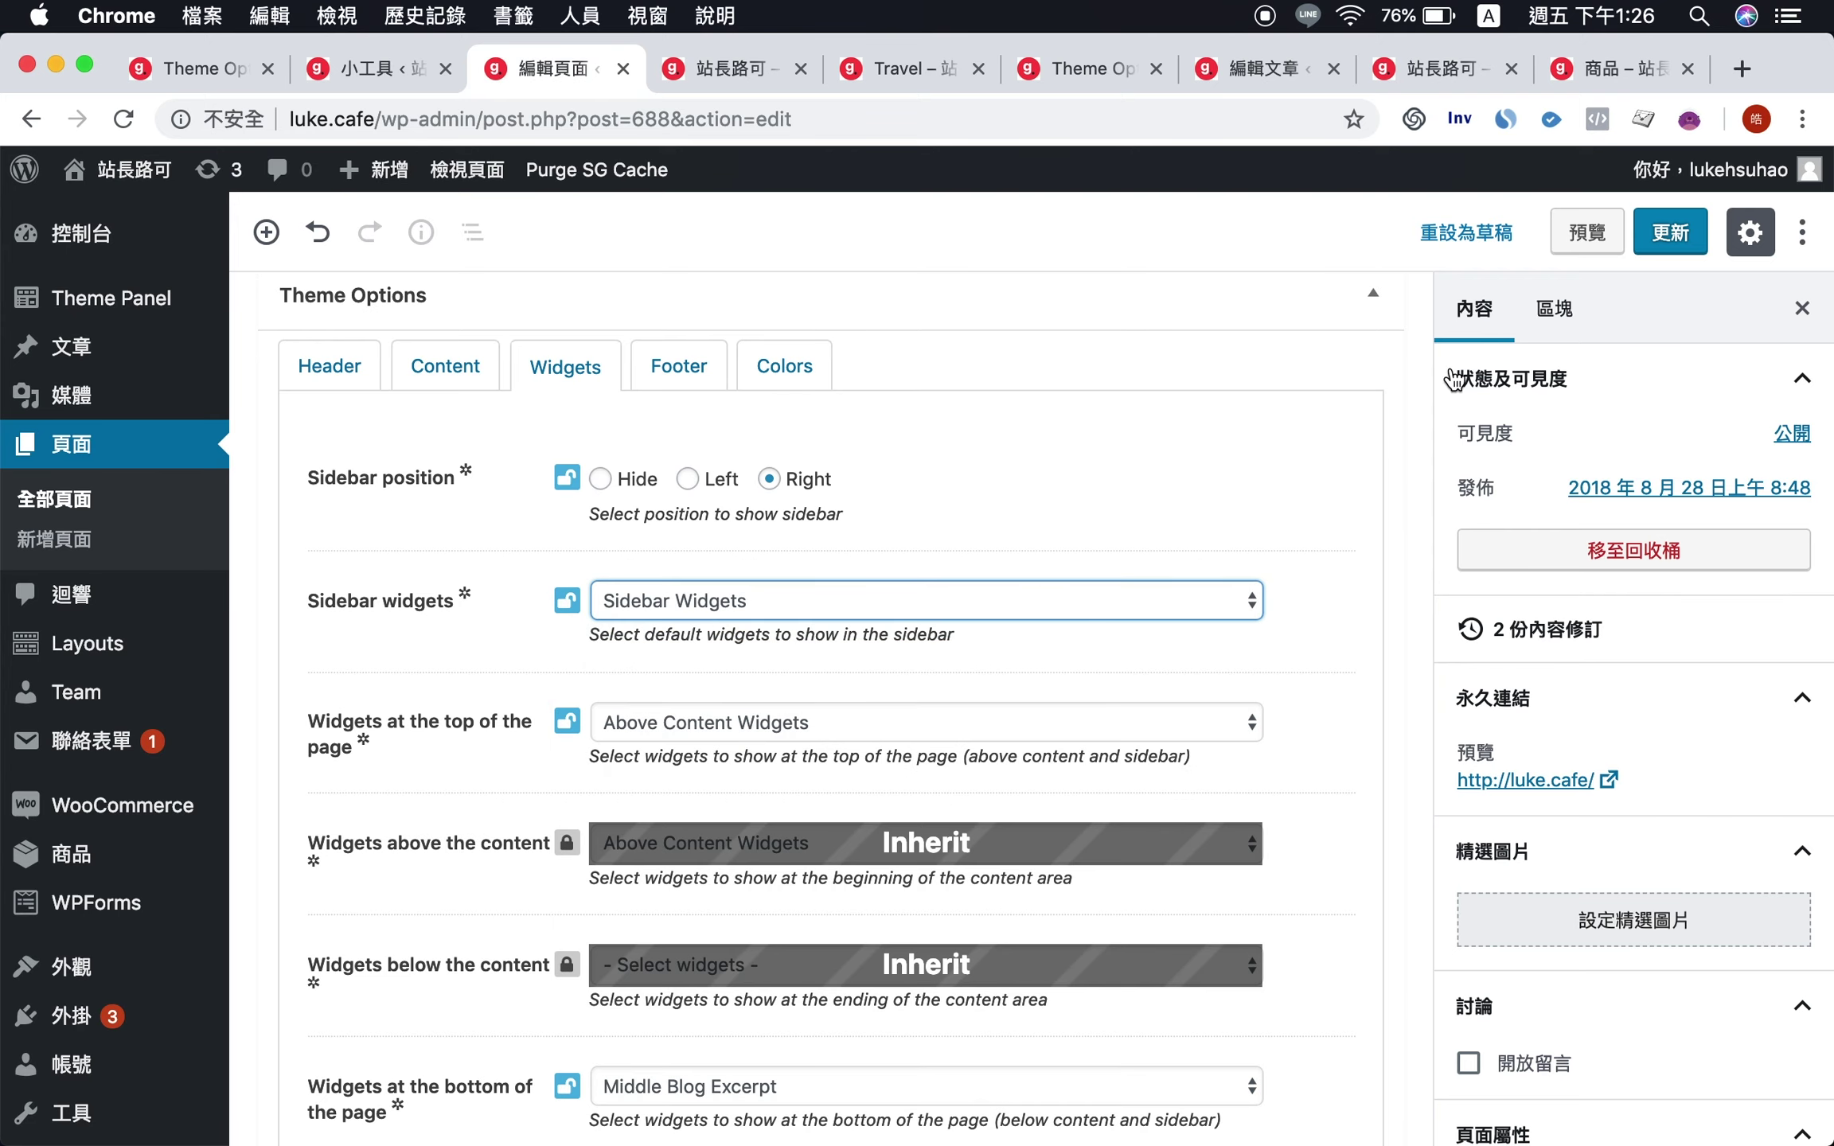
- Compare the widgets listed in the Sidebar Widgets area with the sections of the live homepage's sidebar
{"action": "left_click", "coordinate": [382, 68]}
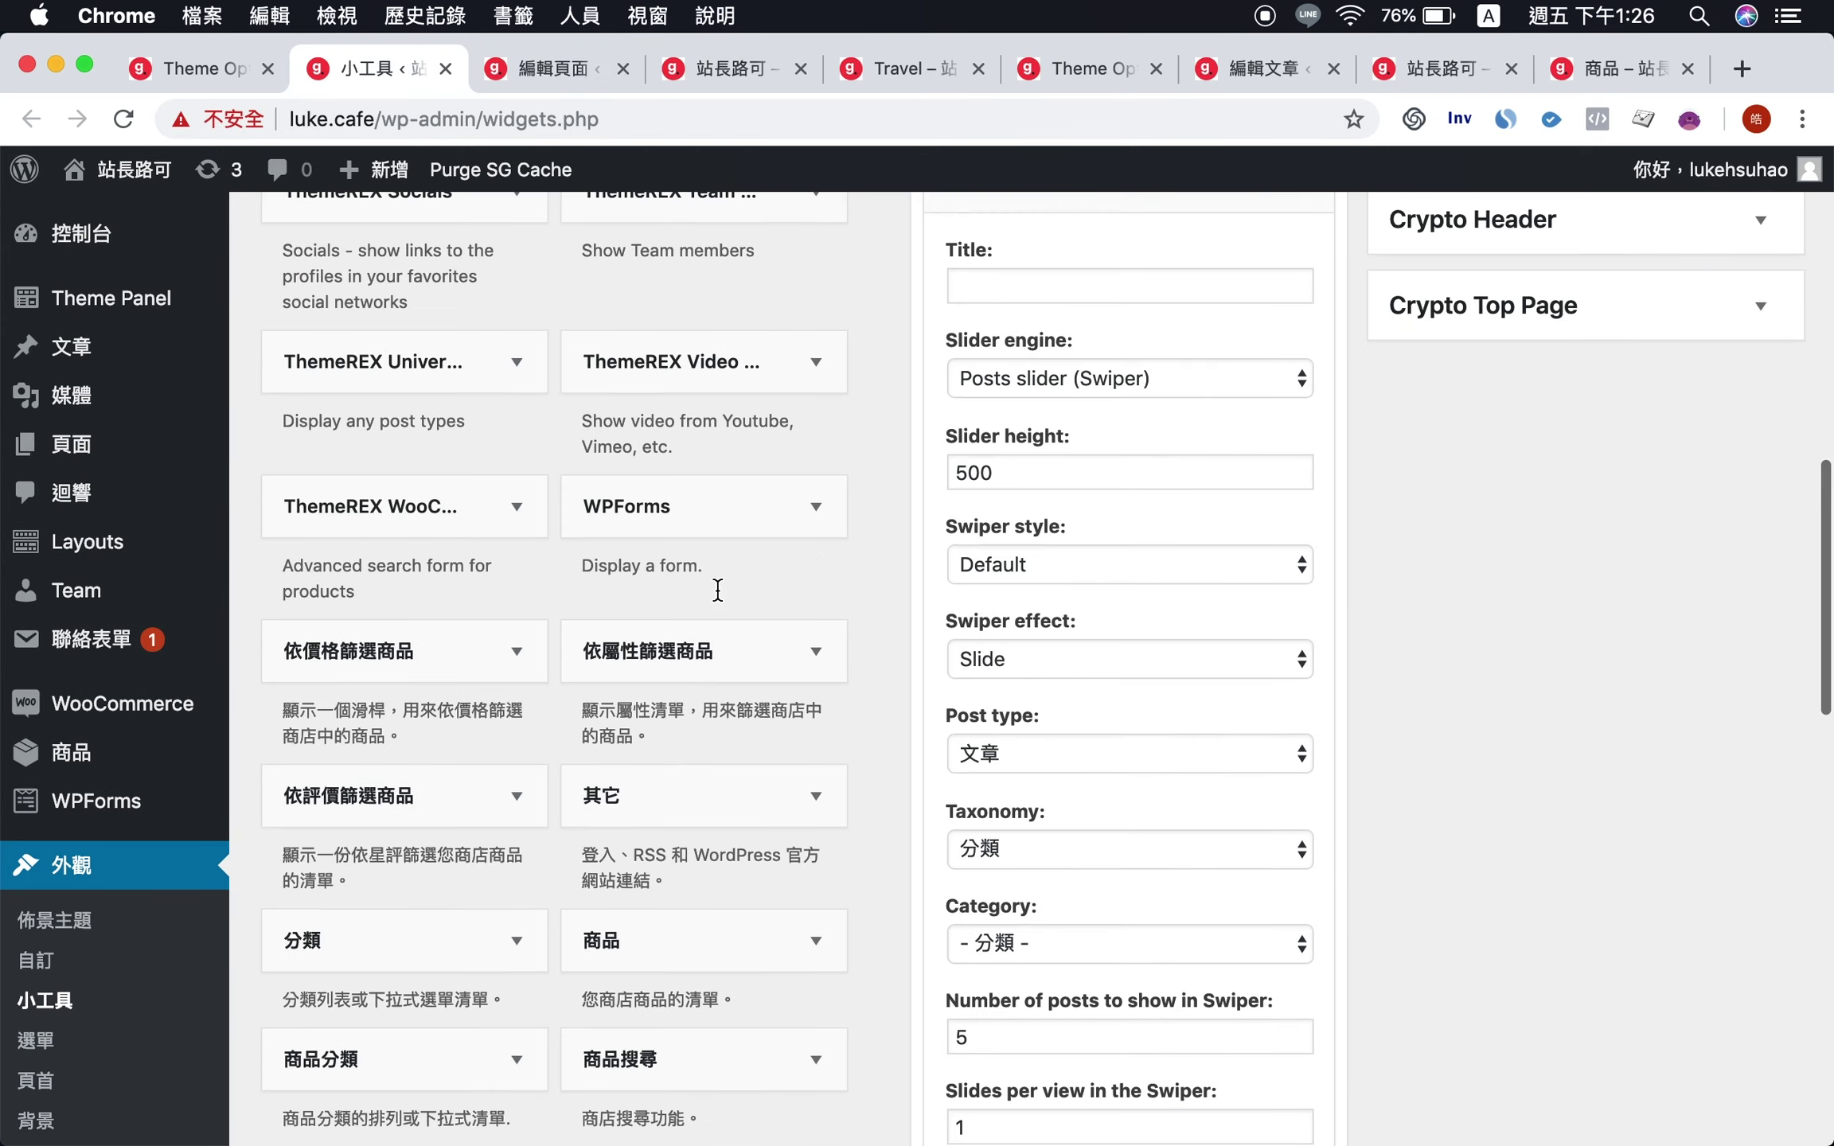
{"action": "scroll", "coordinate": [717, 589], "scroll_direction": "up", "scroll_amount": 15}
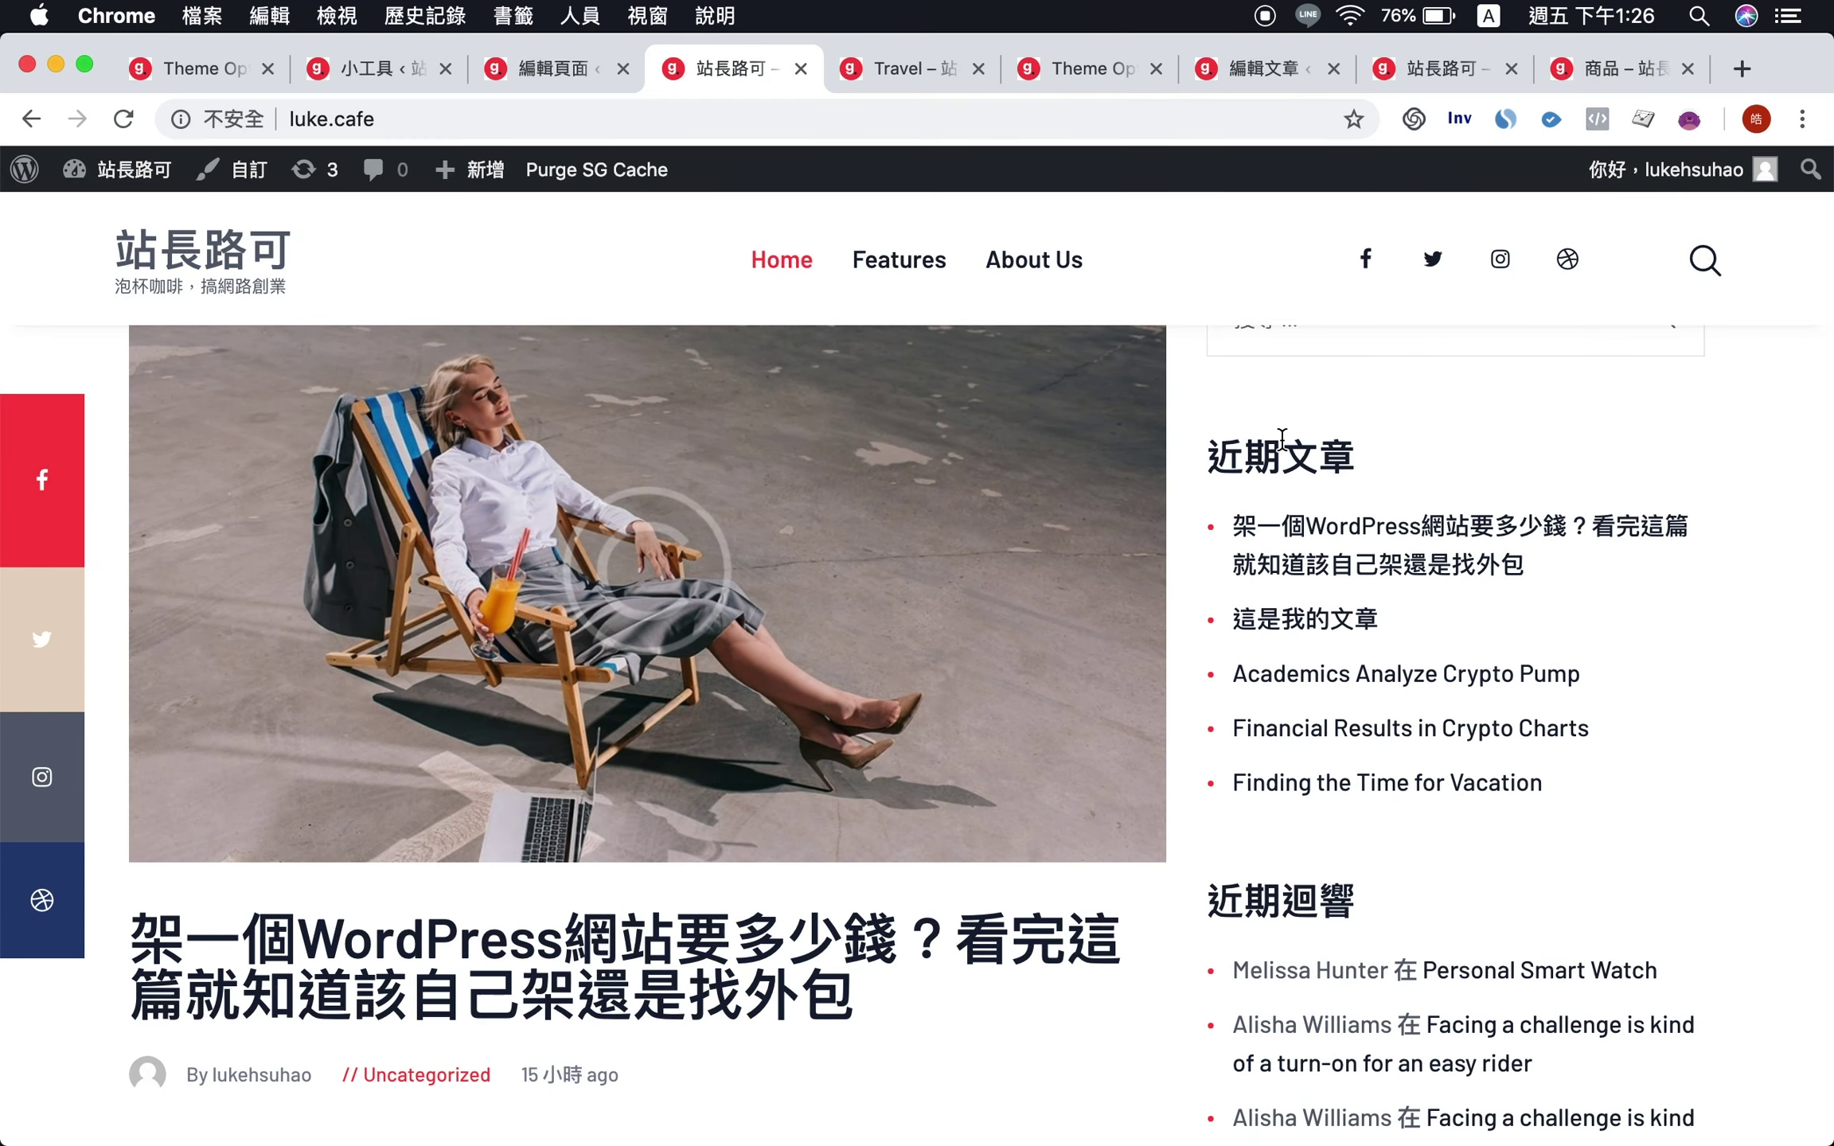
{"action": "scroll", "coordinate": [1282, 438], "scroll_direction": "up", "scroll_amount": 3}
{"action": "scroll", "coordinate": [1306, 722], "scroll_direction": "down", "scroll_amount": 15}
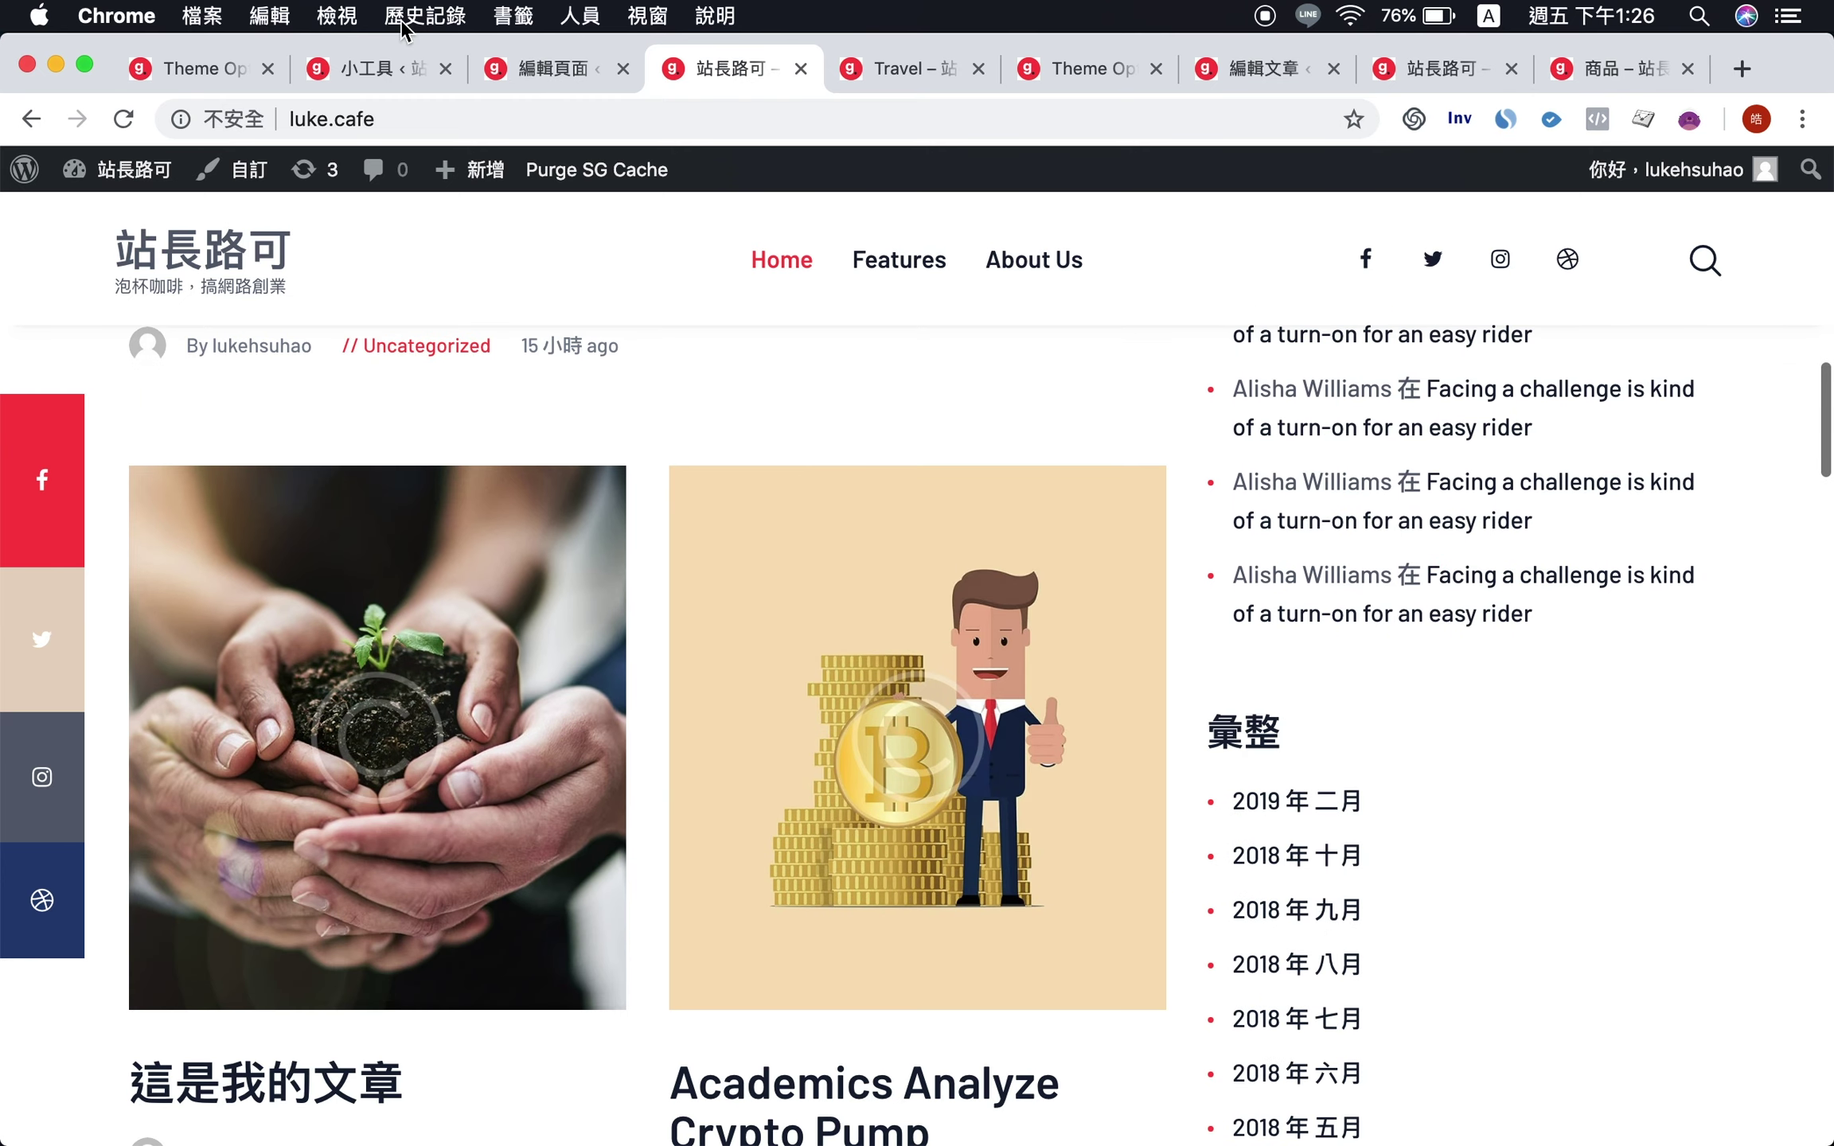
{"action": "left_click", "coordinate": [388, 76]}
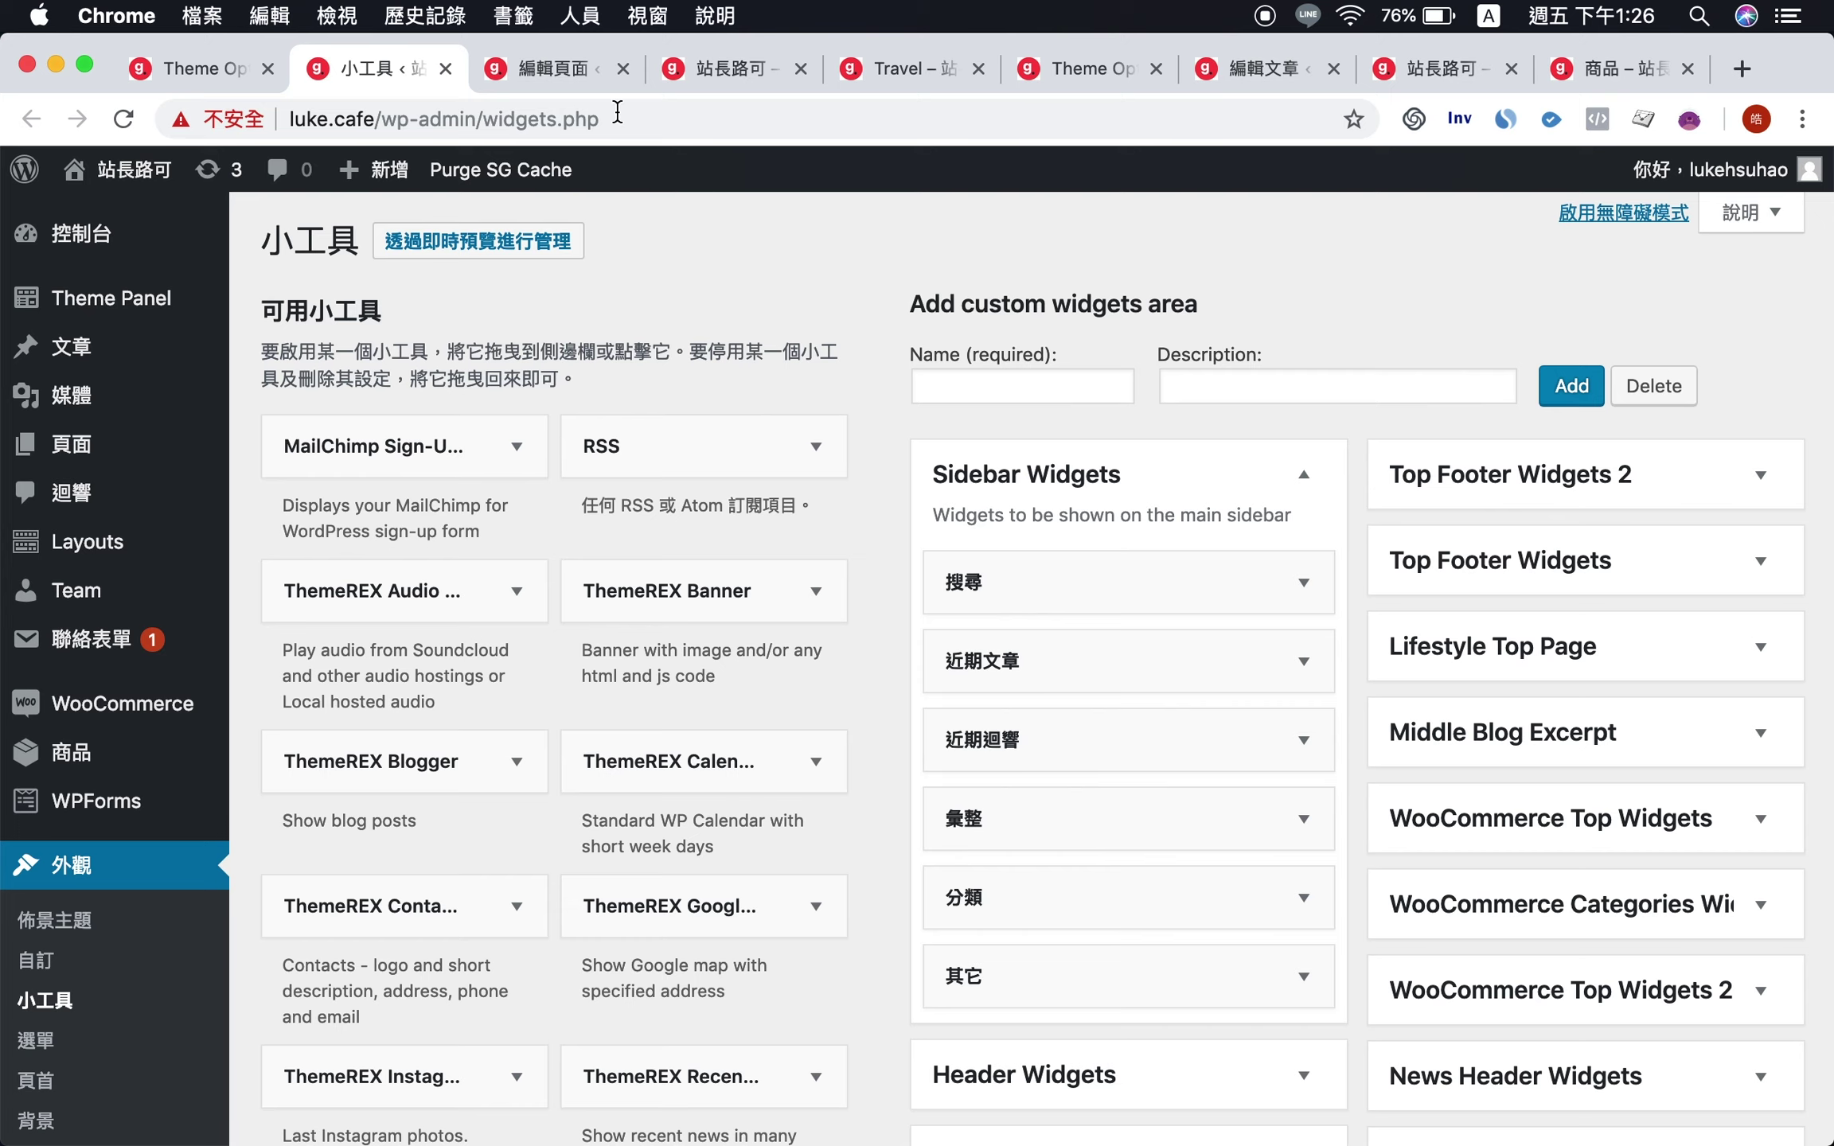
{"action": "left_click", "coordinate": [552, 70]}
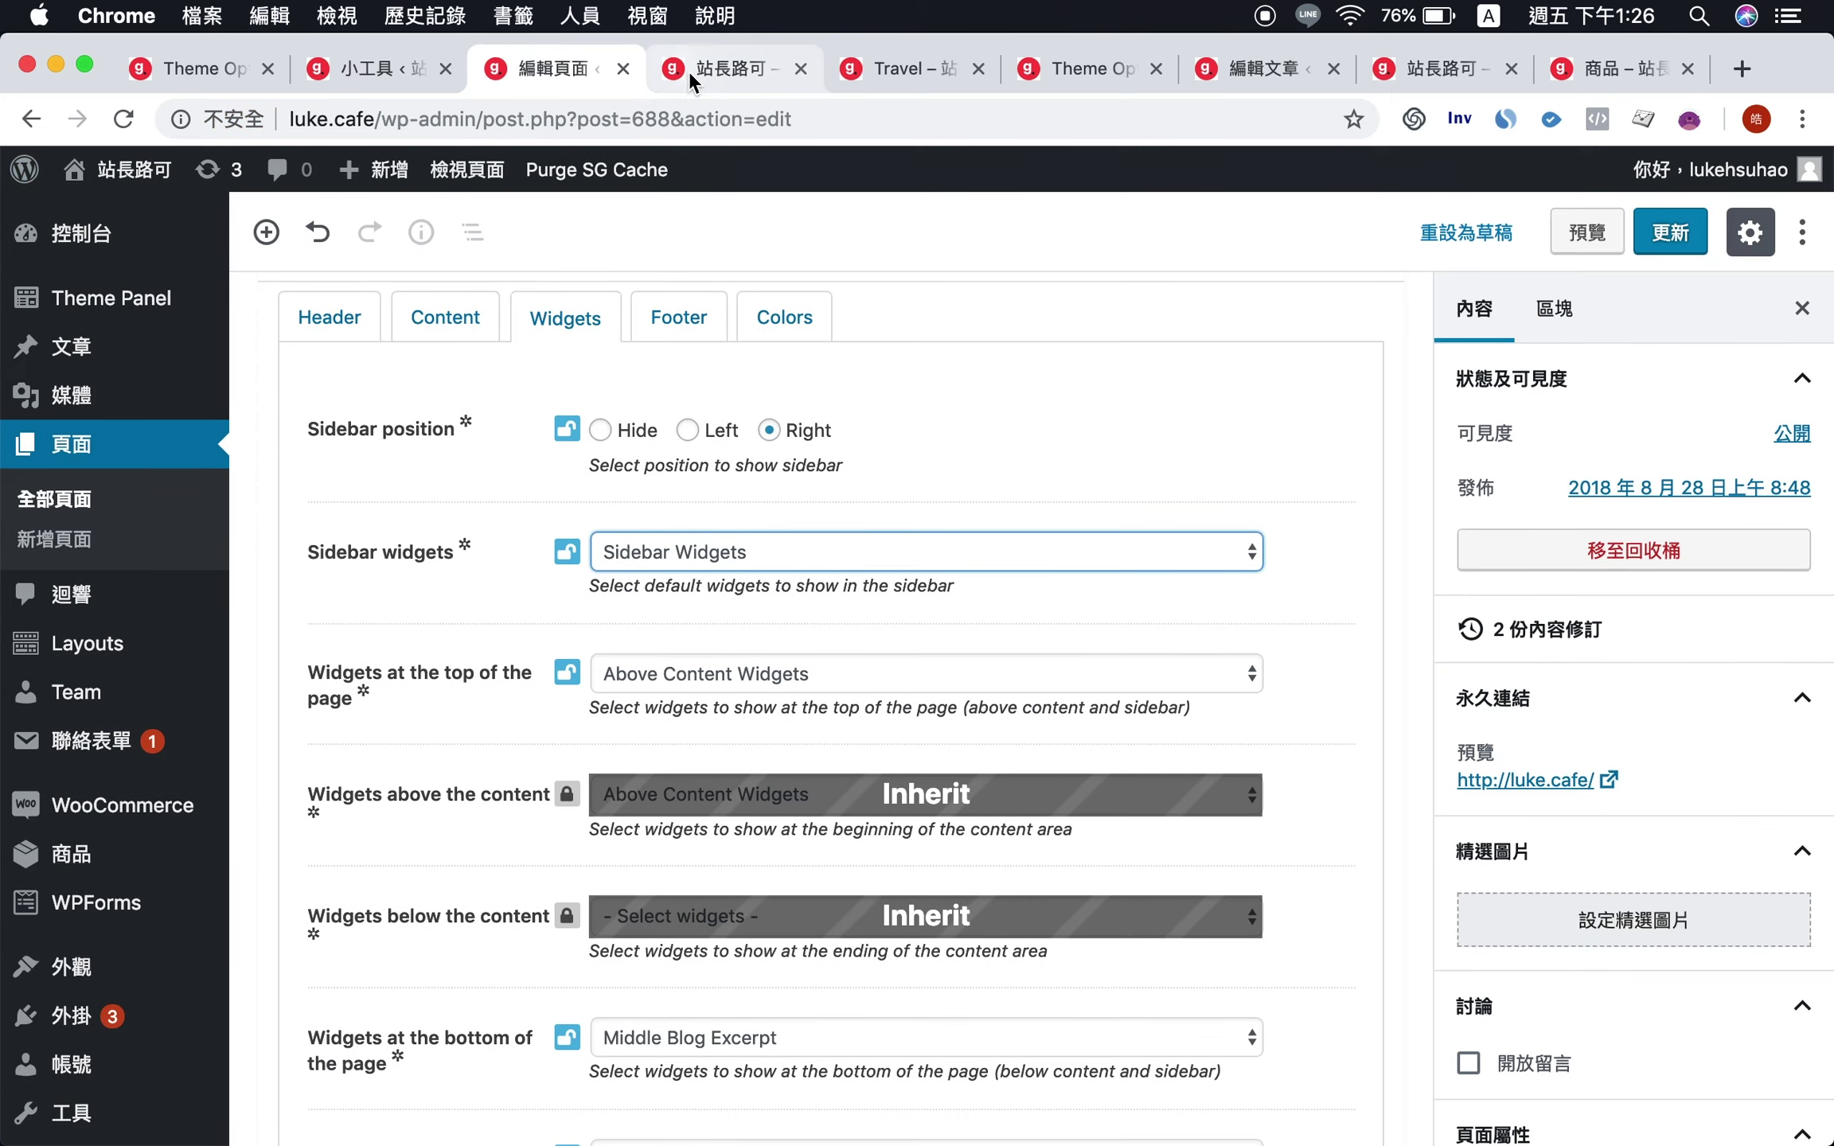
{"action": "left_click", "coordinate": [717, 75]}
{"action": "scroll", "coordinate": [1236, 450], "scroll_direction": "down", "scroll_amount": 10}
{"action": "scroll", "coordinate": [1236, 462], "scroll_direction": "up", "scroll_amount": 5}
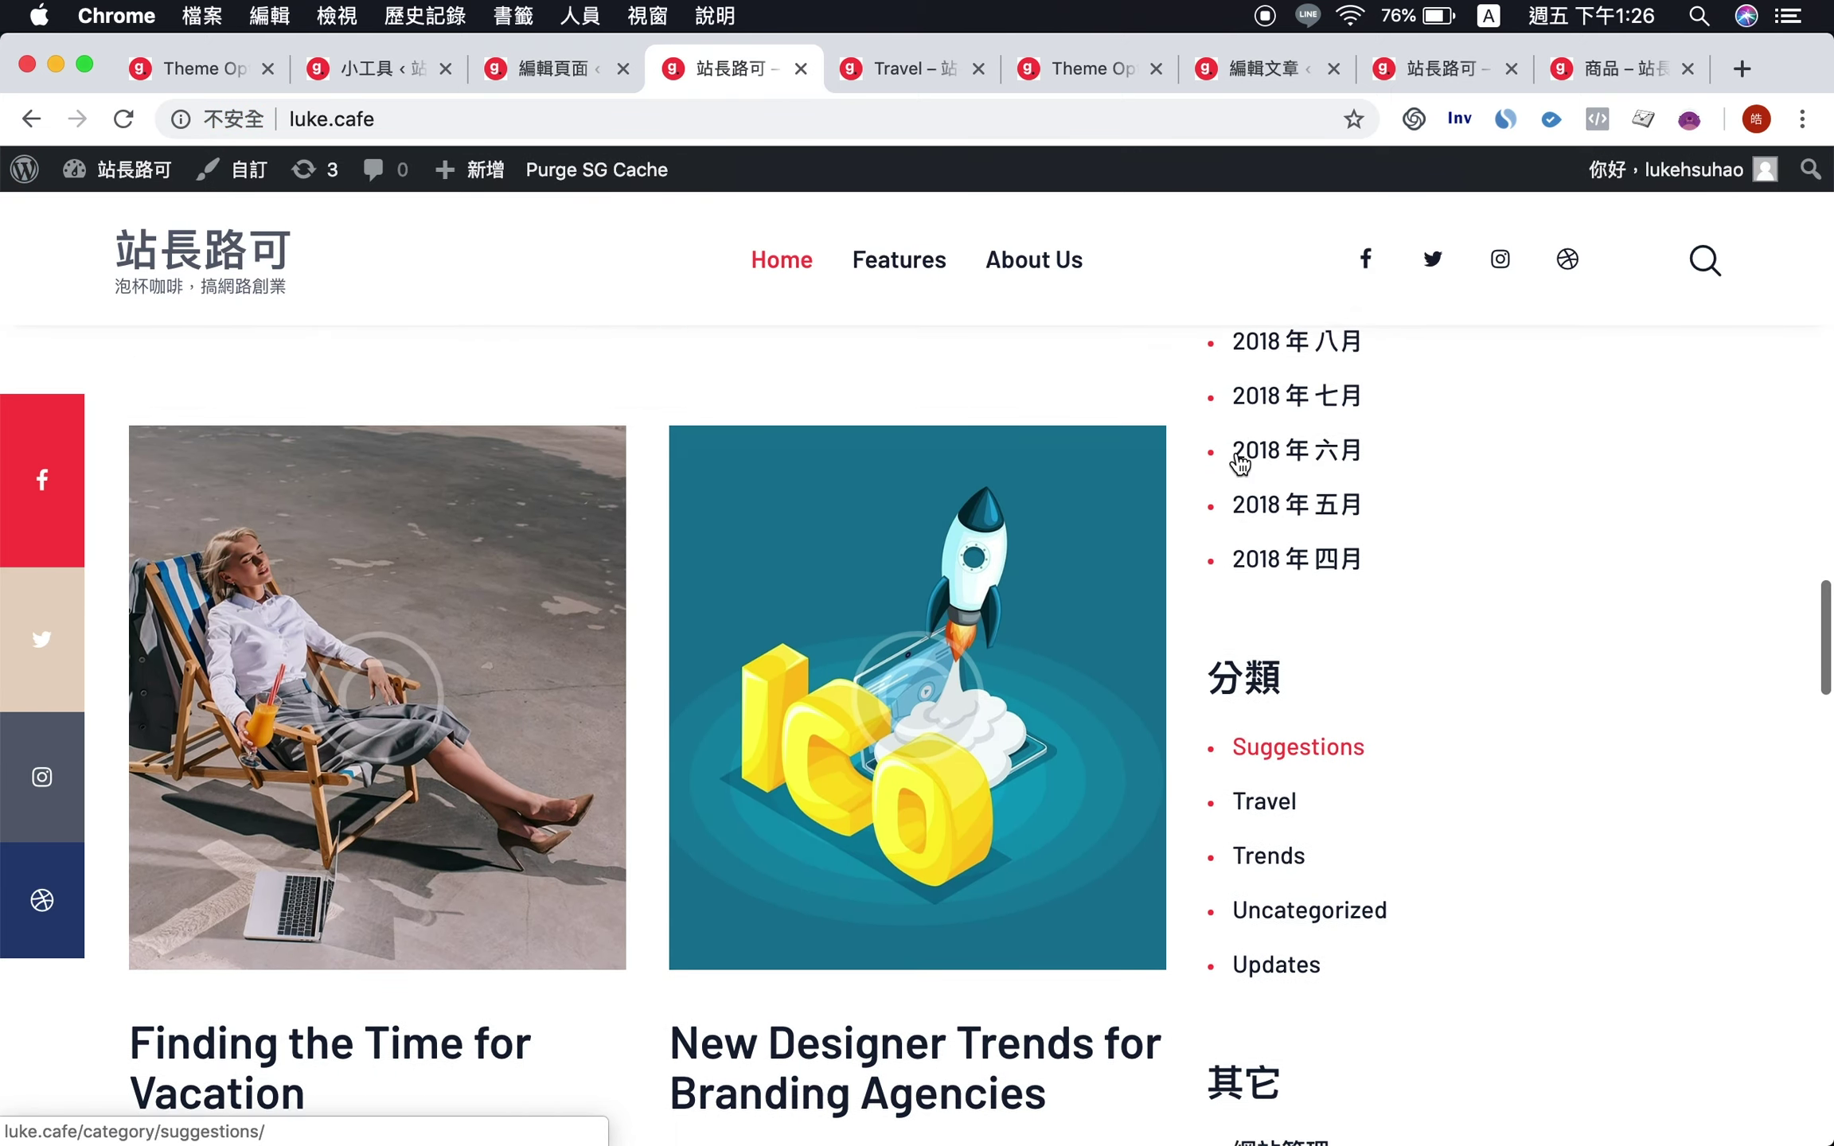
{"action": "scroll", "coordinate": [1236, 461], "scroll_direction": "down", "scroll_amount": 9}
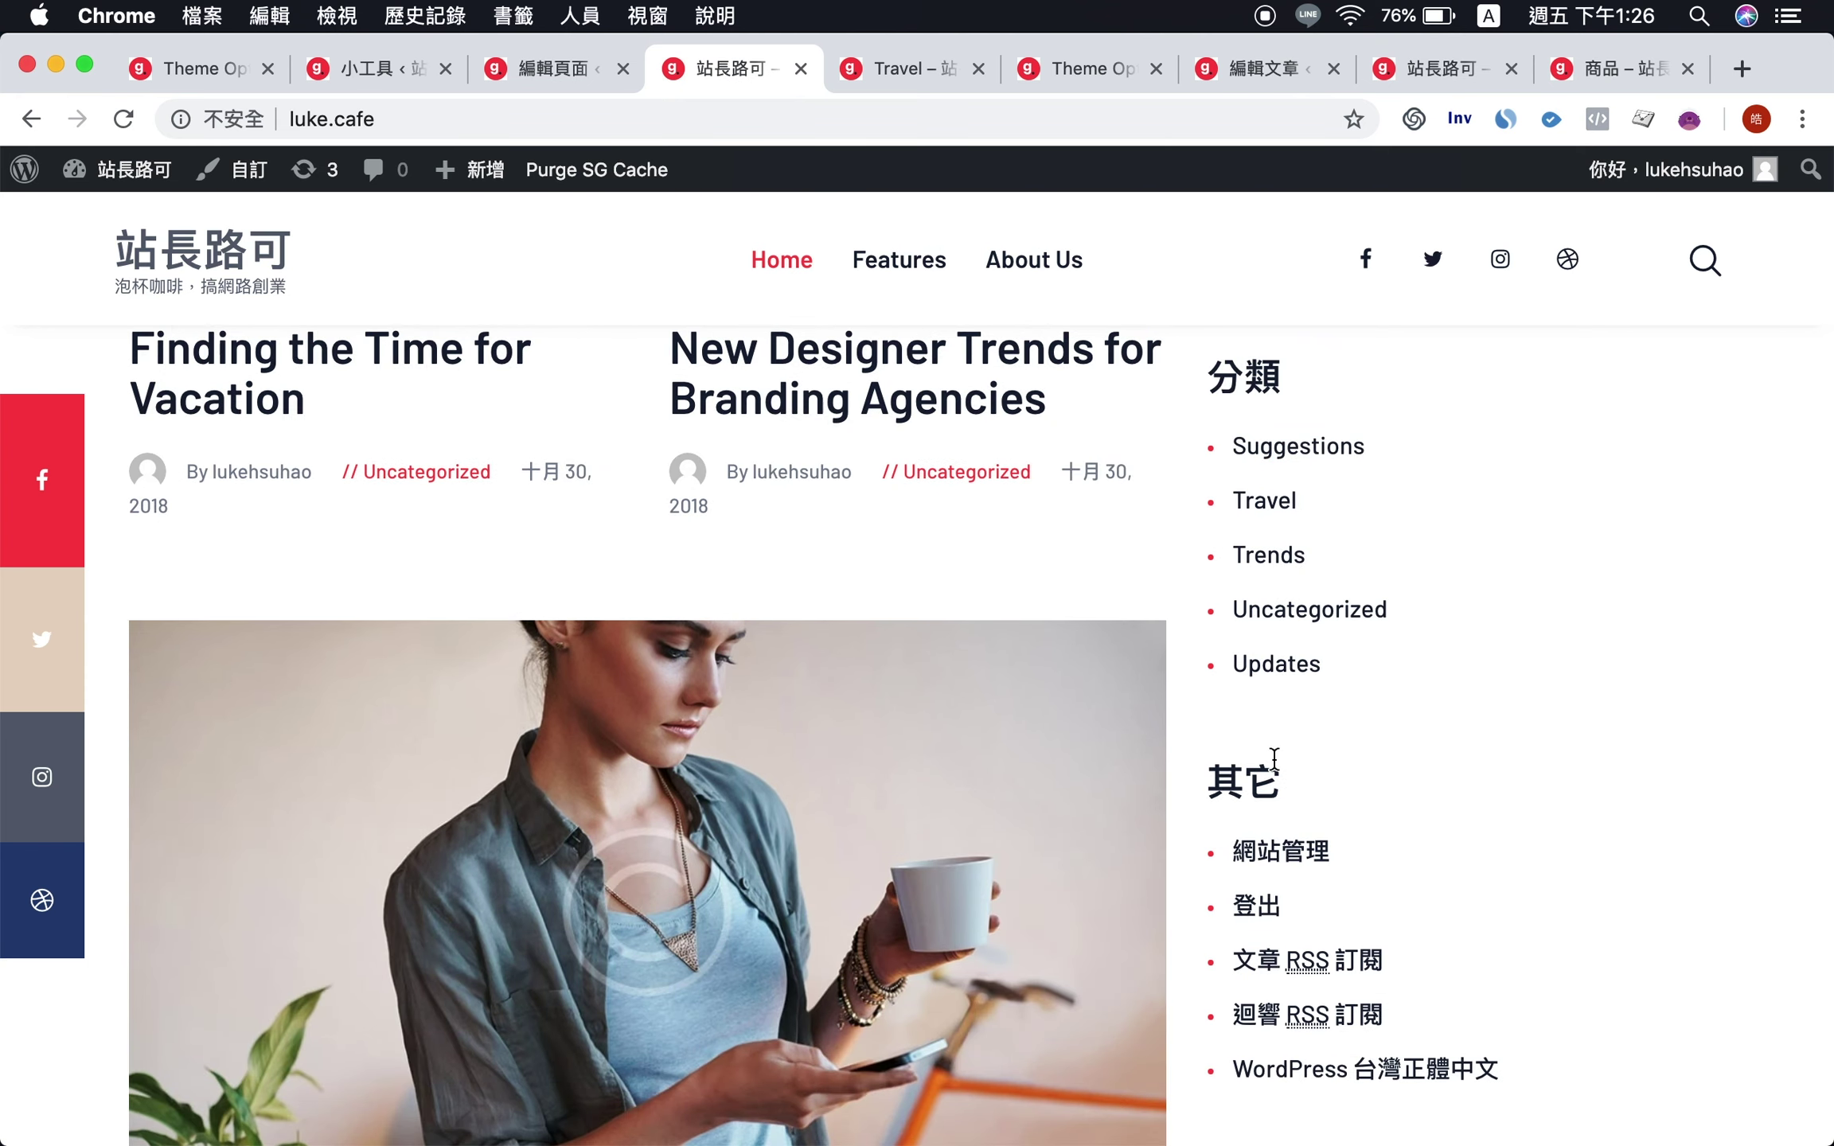
- On the 小工具 admin page, delete the 其它 widget from the Sidebar Widgets area
{"action": "left_click", "coordinate": [322, 70]}
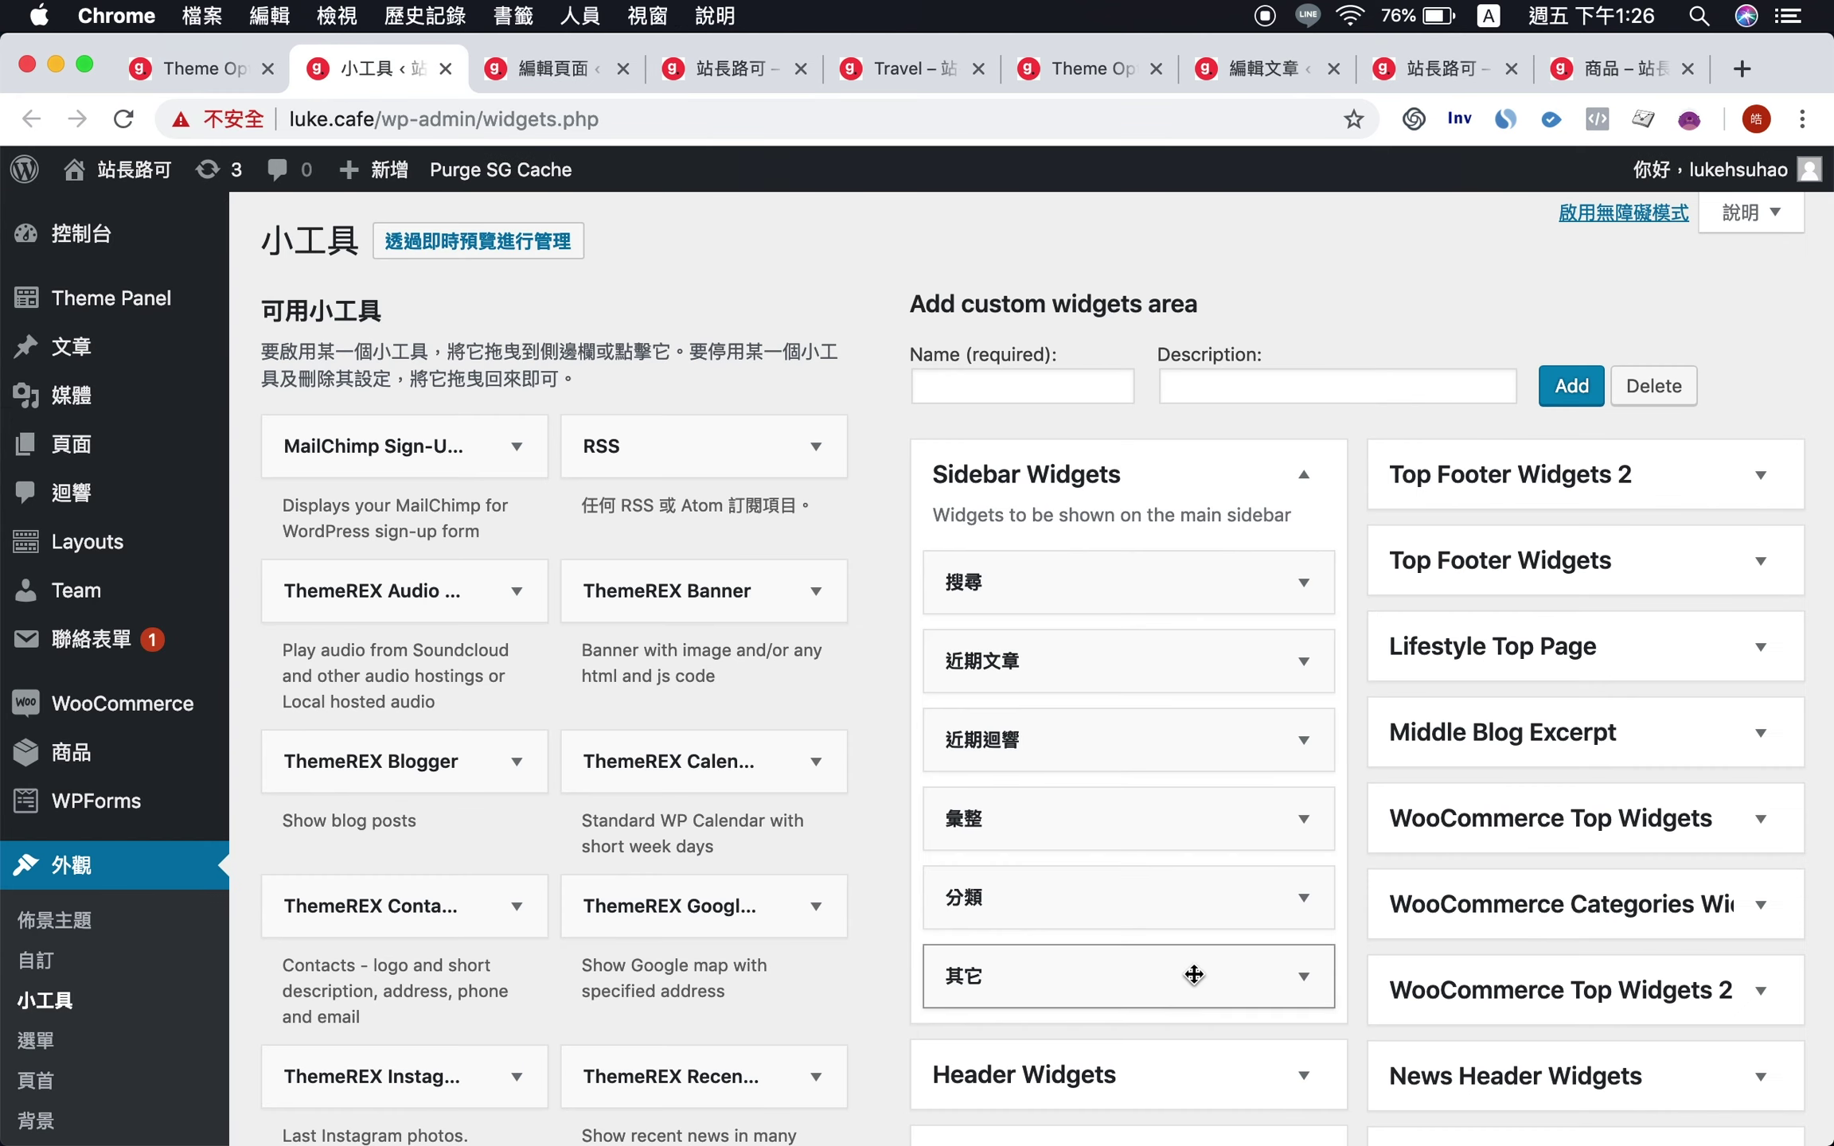
{"action": "left_click", "coordinate": [1239, 981]}
{"action": "scroll", "coordinate": [1236, 986], "scroll_direction": "down", "scroll_amount": 3}
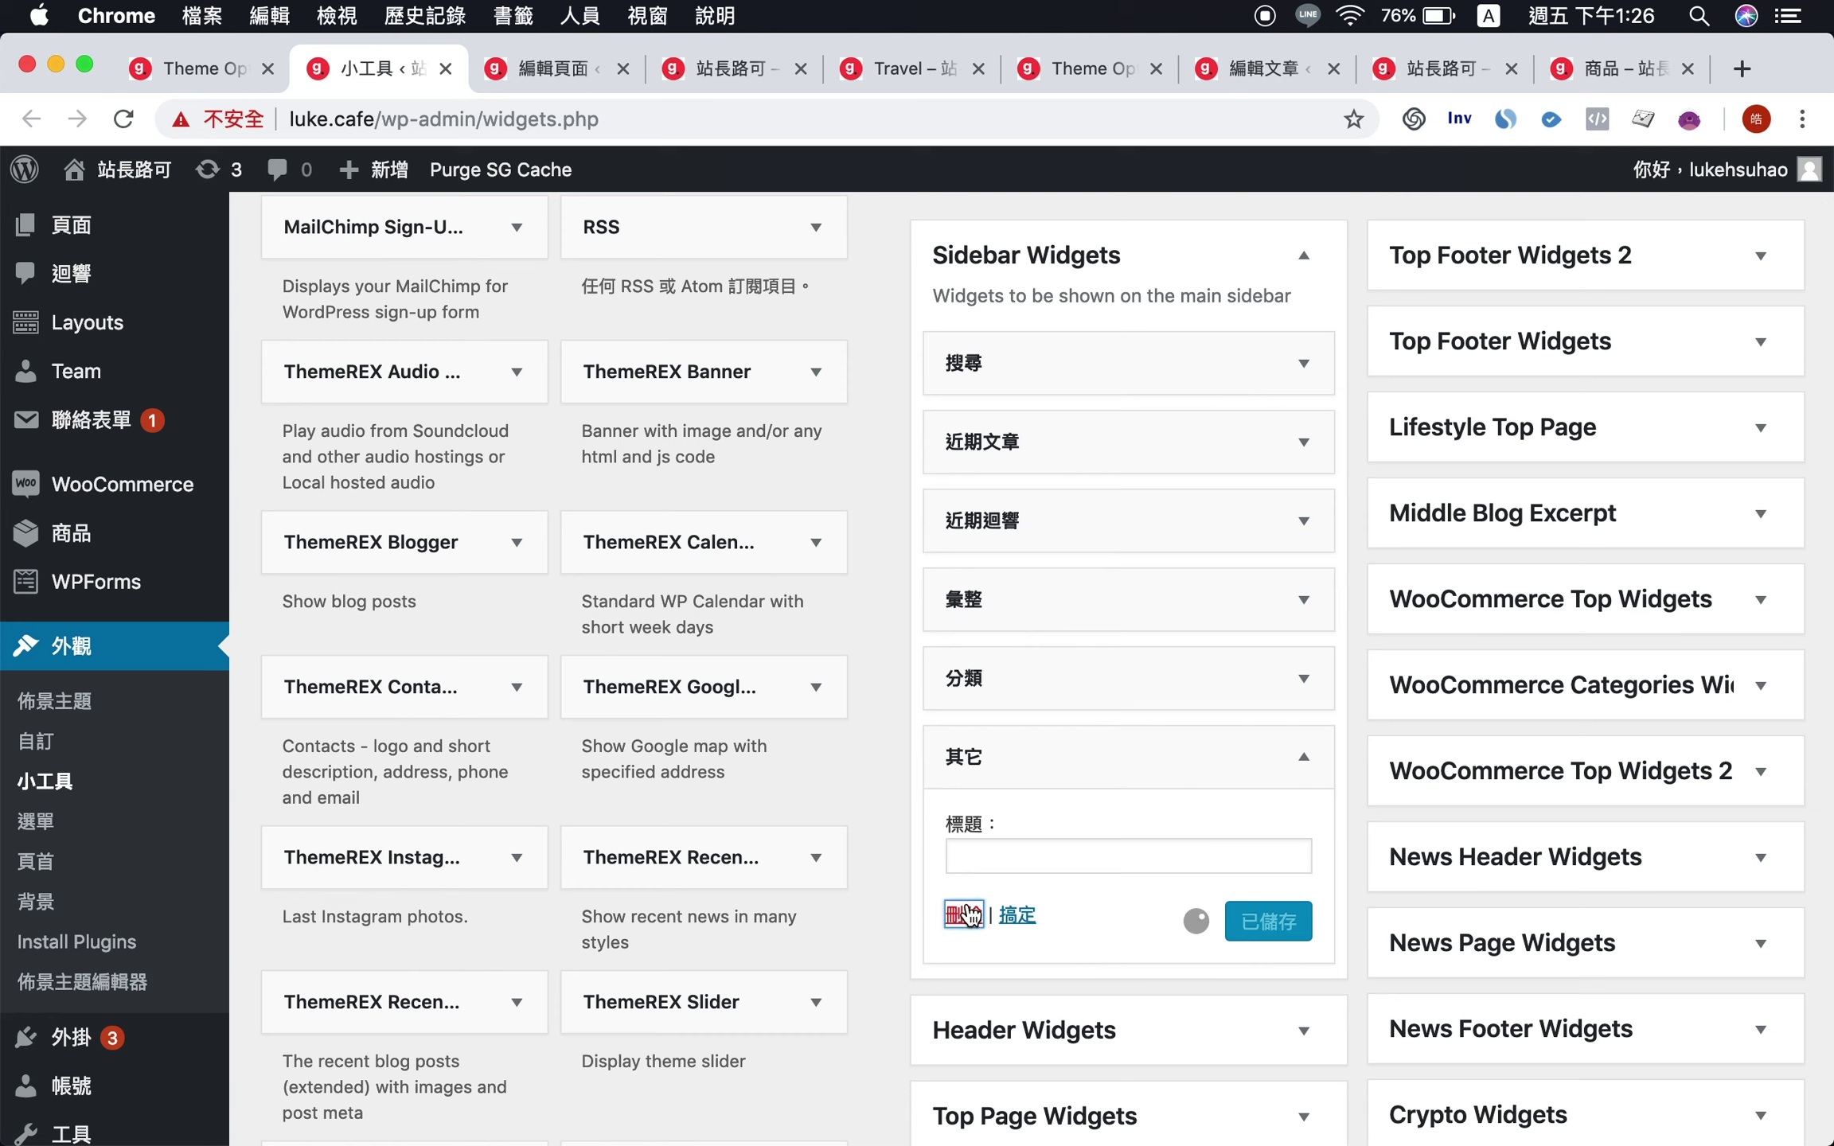
{"action": "left_click", "coordinate": [970, 916]}
- Set the title of the 分類 widget in the Sidebar Widgets area to "jjjj" and save it
{"action": "left_click", "coordinate": [1303, 680]}
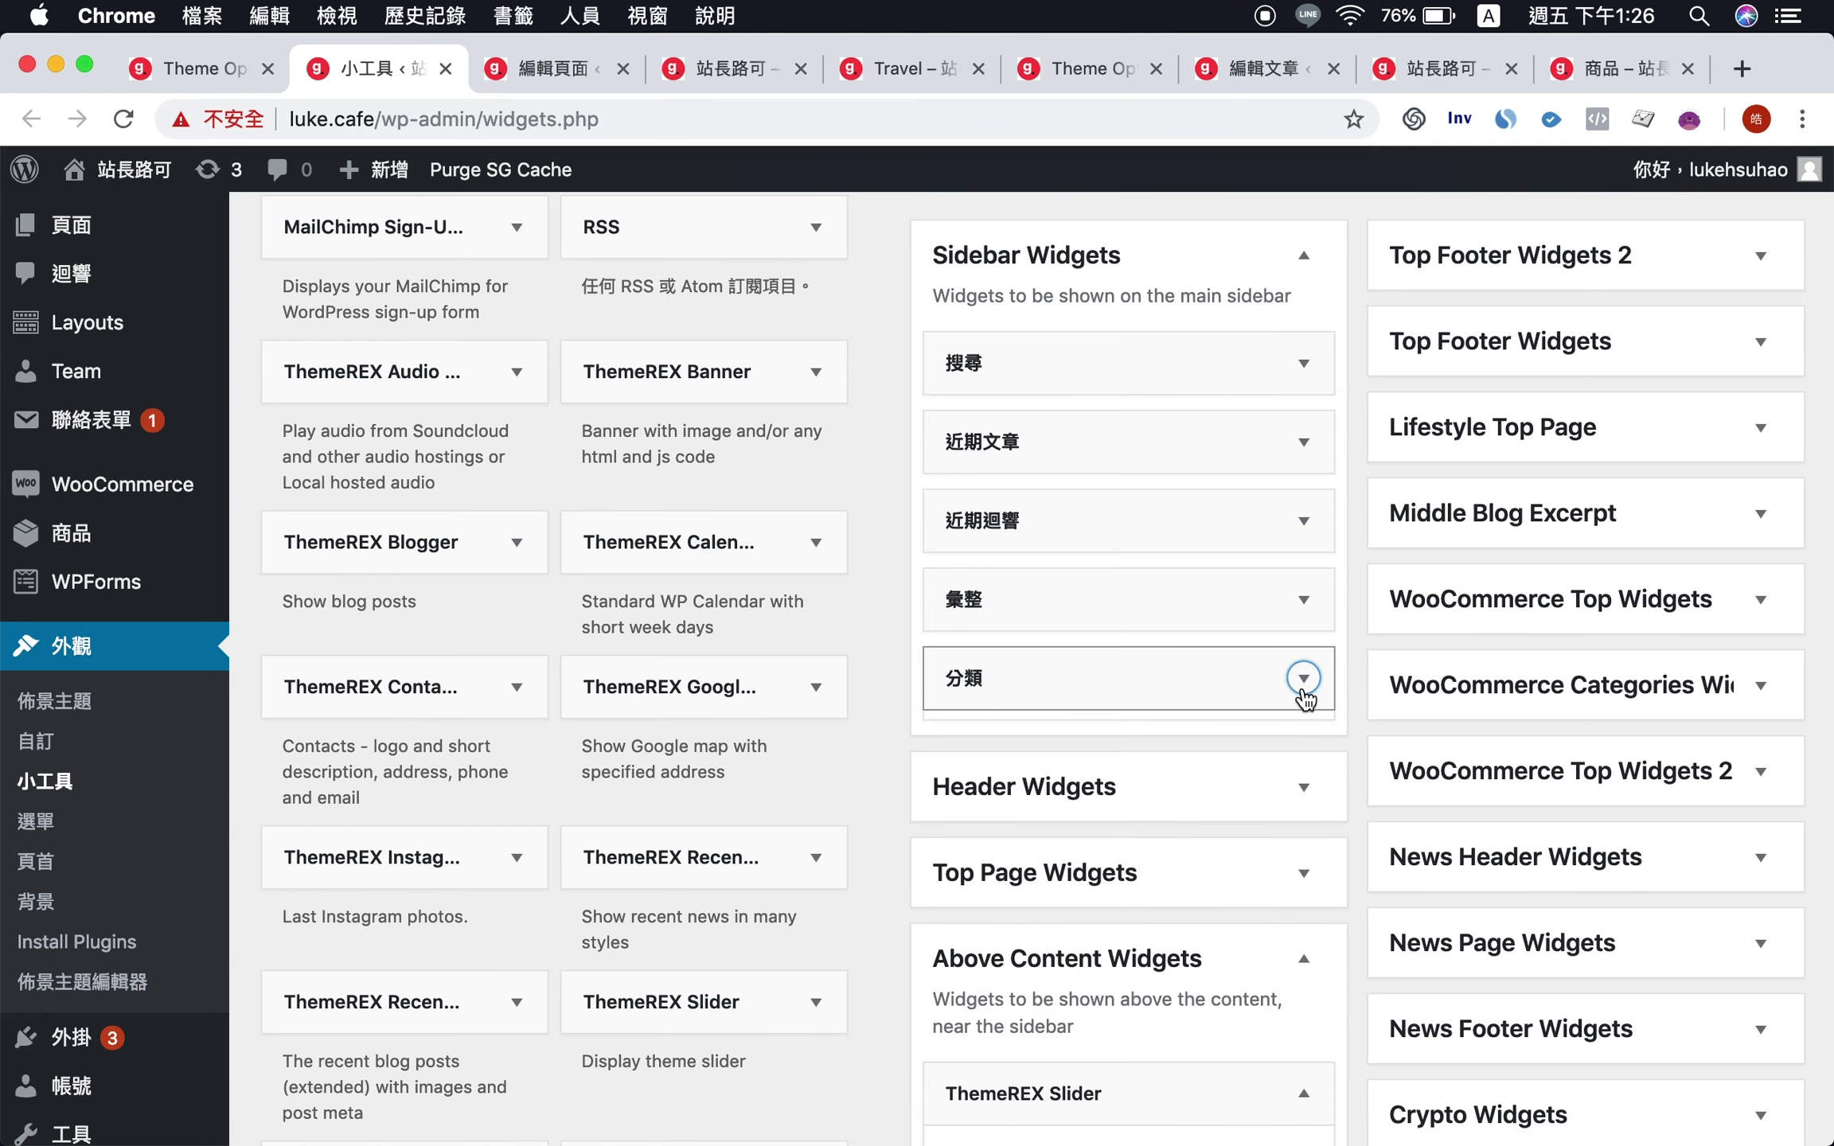
{"action": "left_click", "coordinate": [1090, 778]}
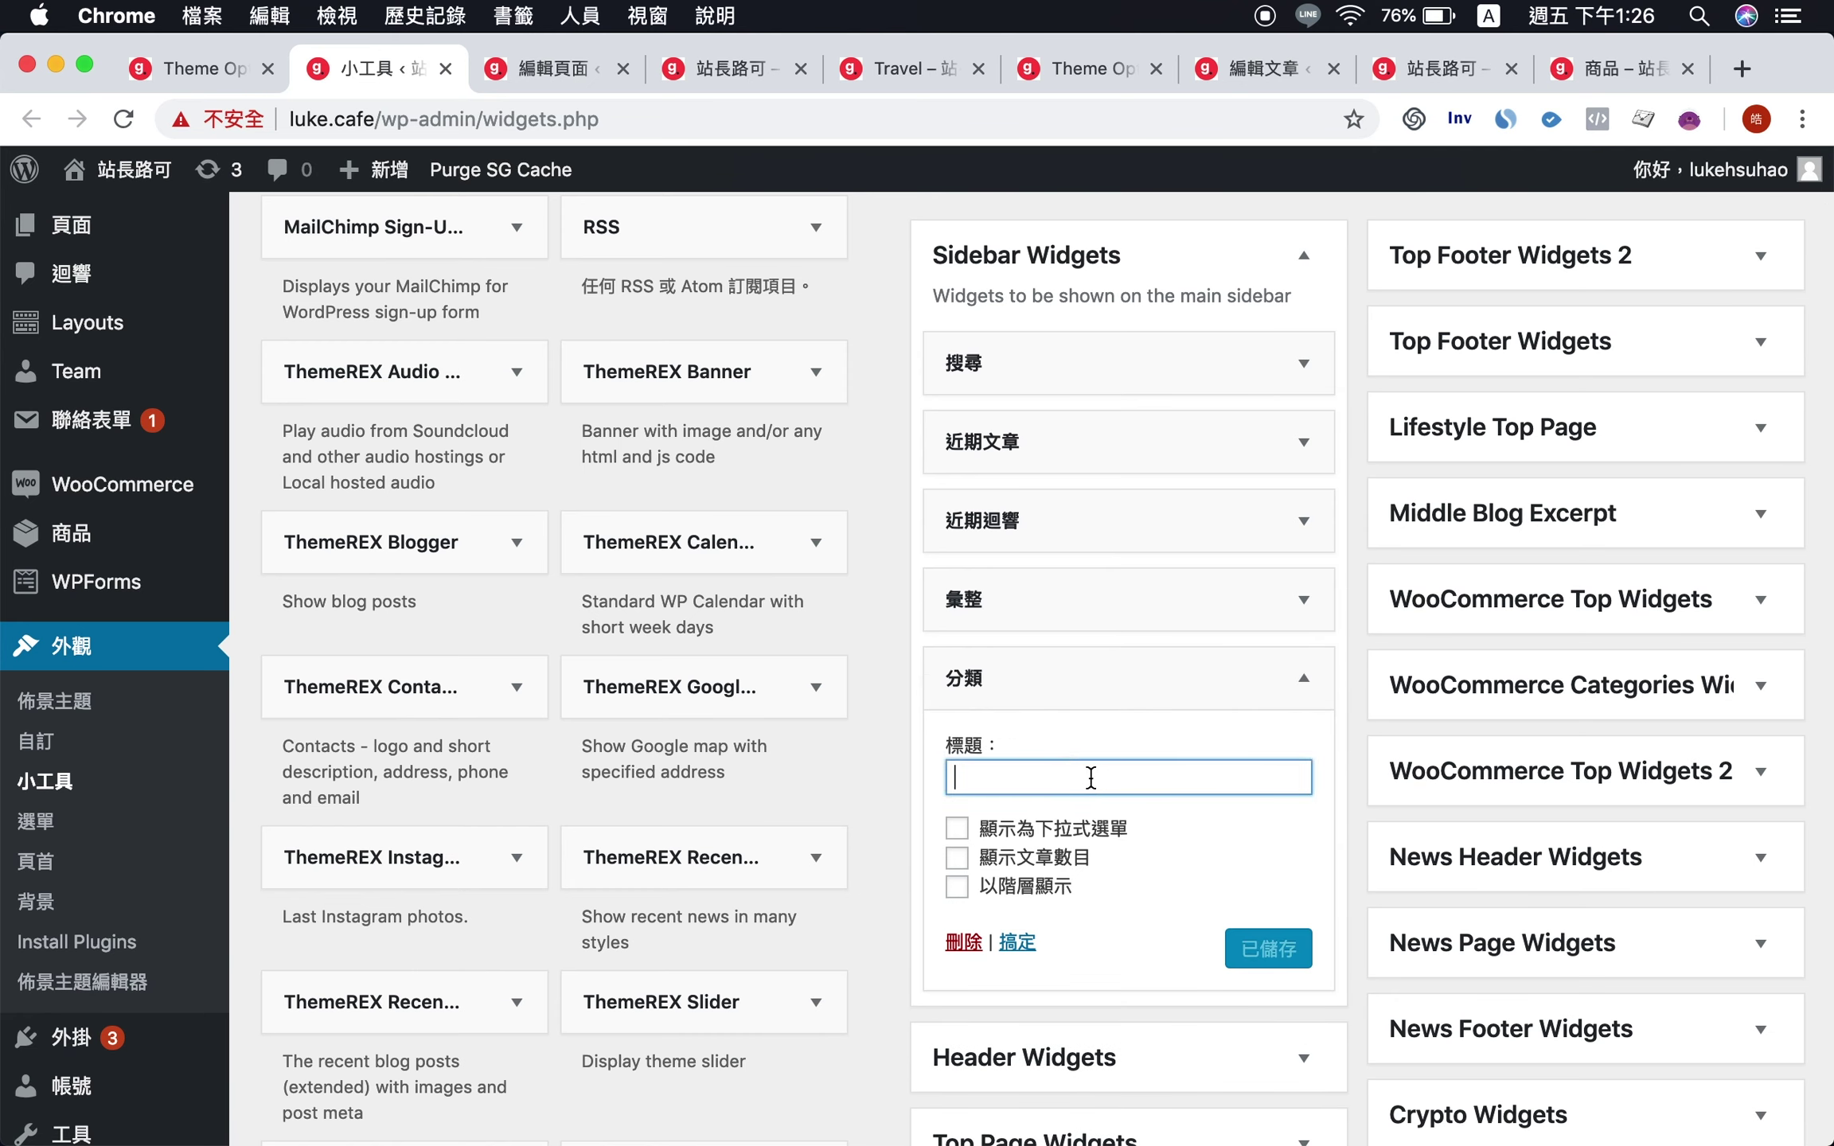
{"action": "type", "text": "jjjj"}
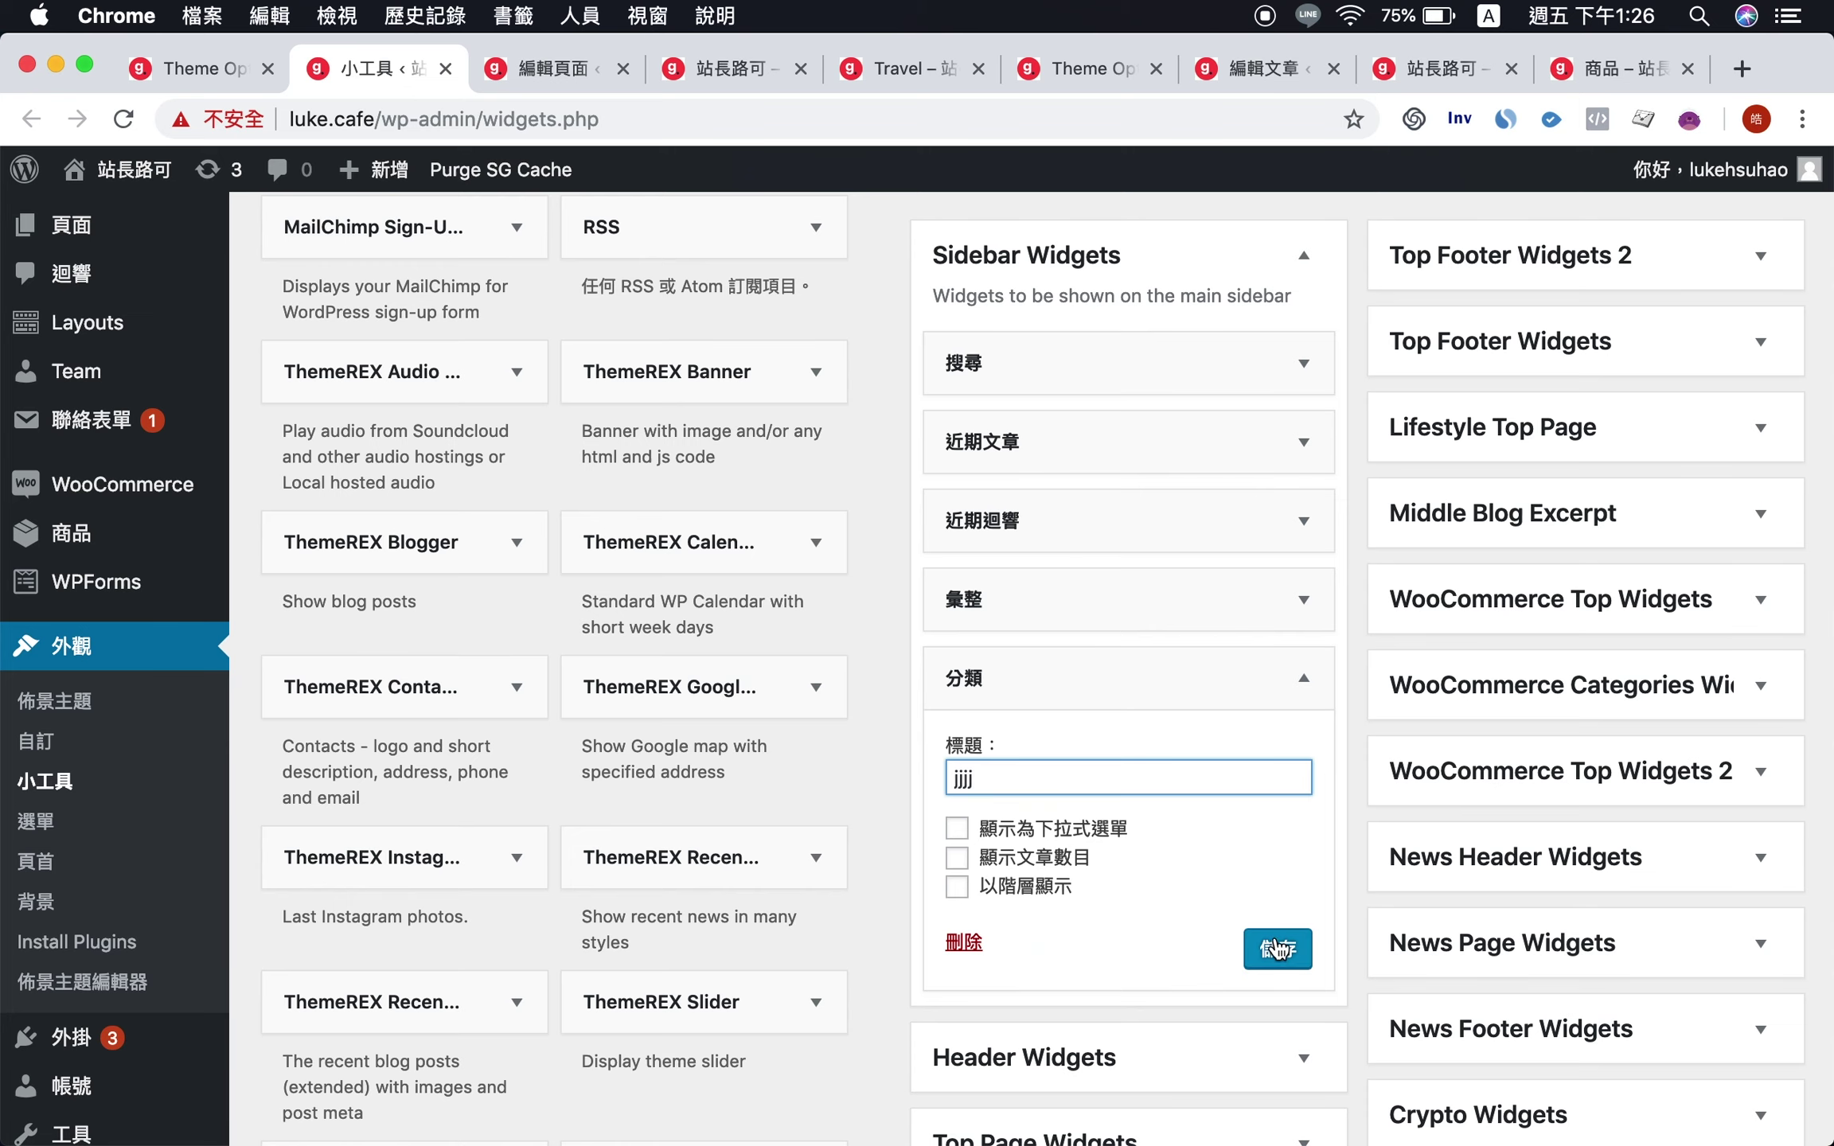
{"action": "left_click", "coordinate": [1275, 949]}
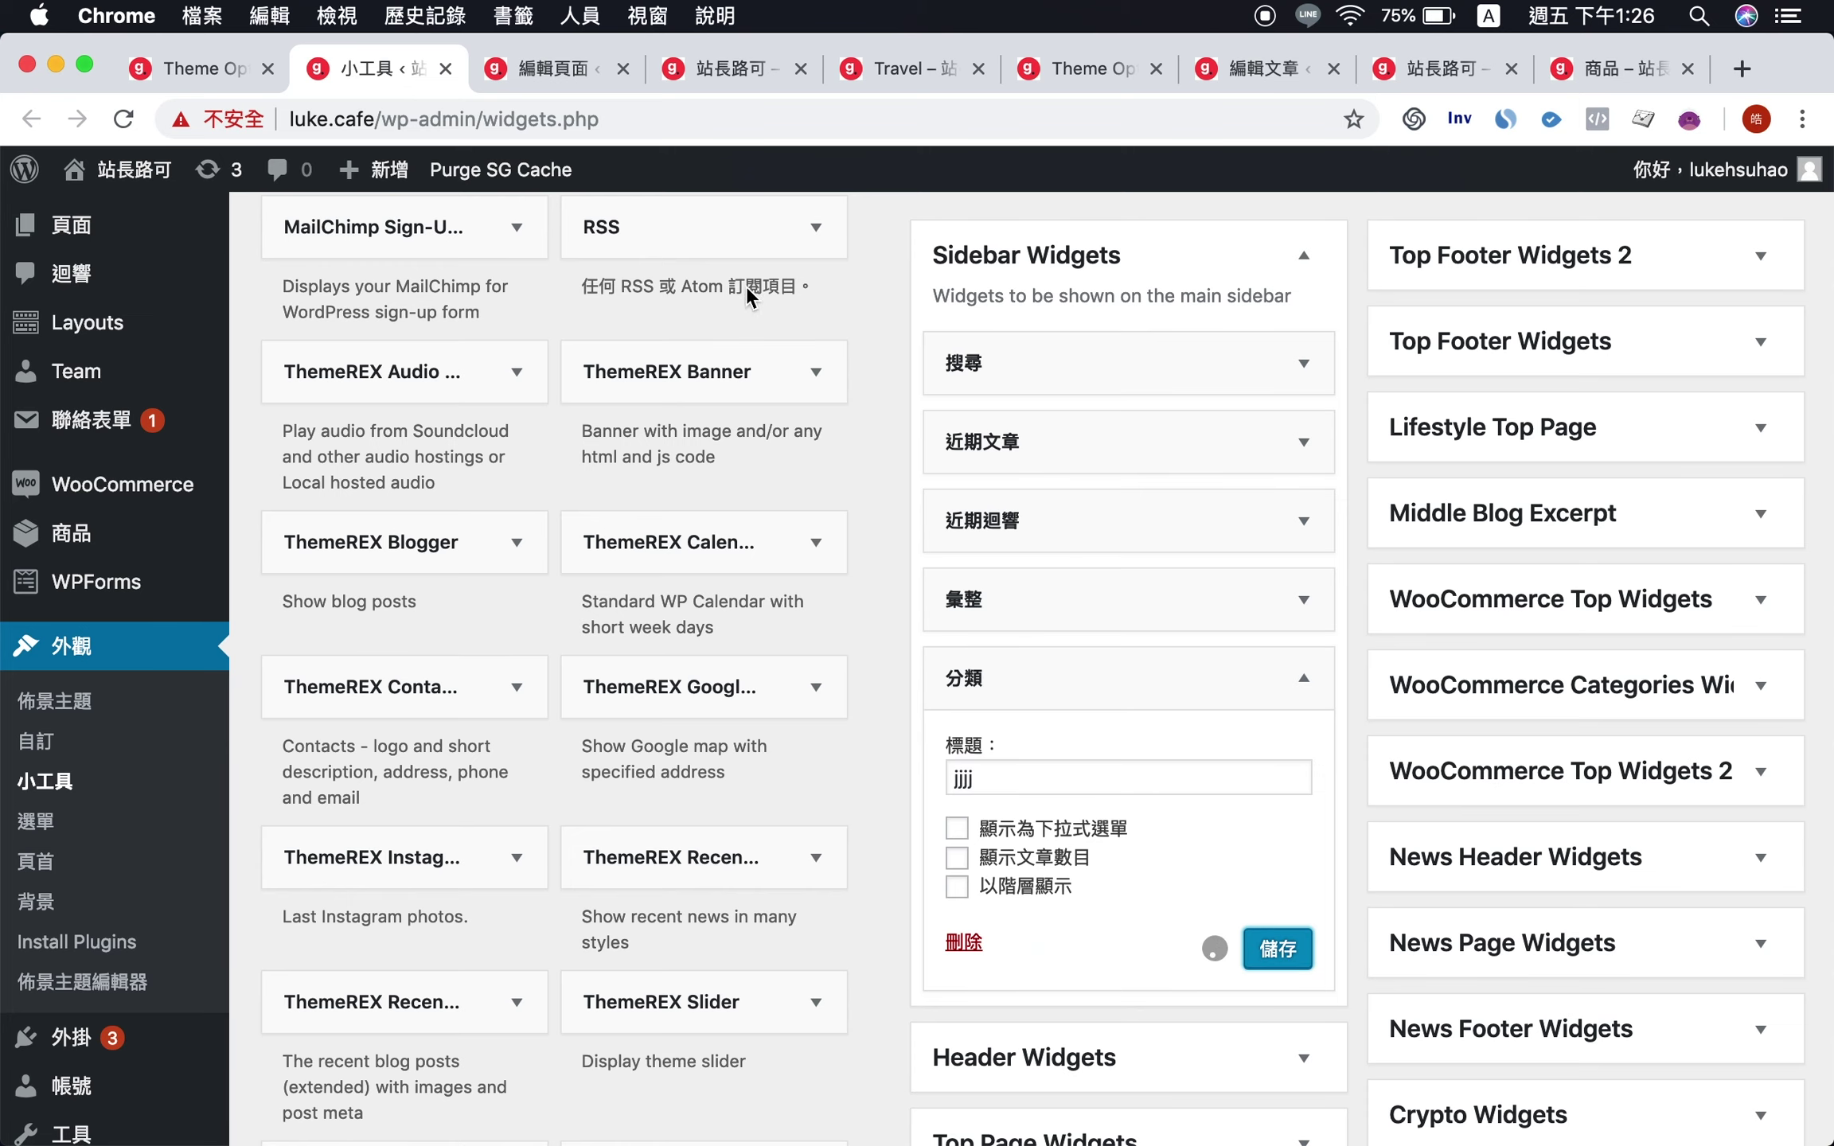
- Reload the live homepage and check the category section's heading in the sidebar
{"action": "left_click", "coordinate": [709, 82]}
{"action": "key", "text": "super+r"}
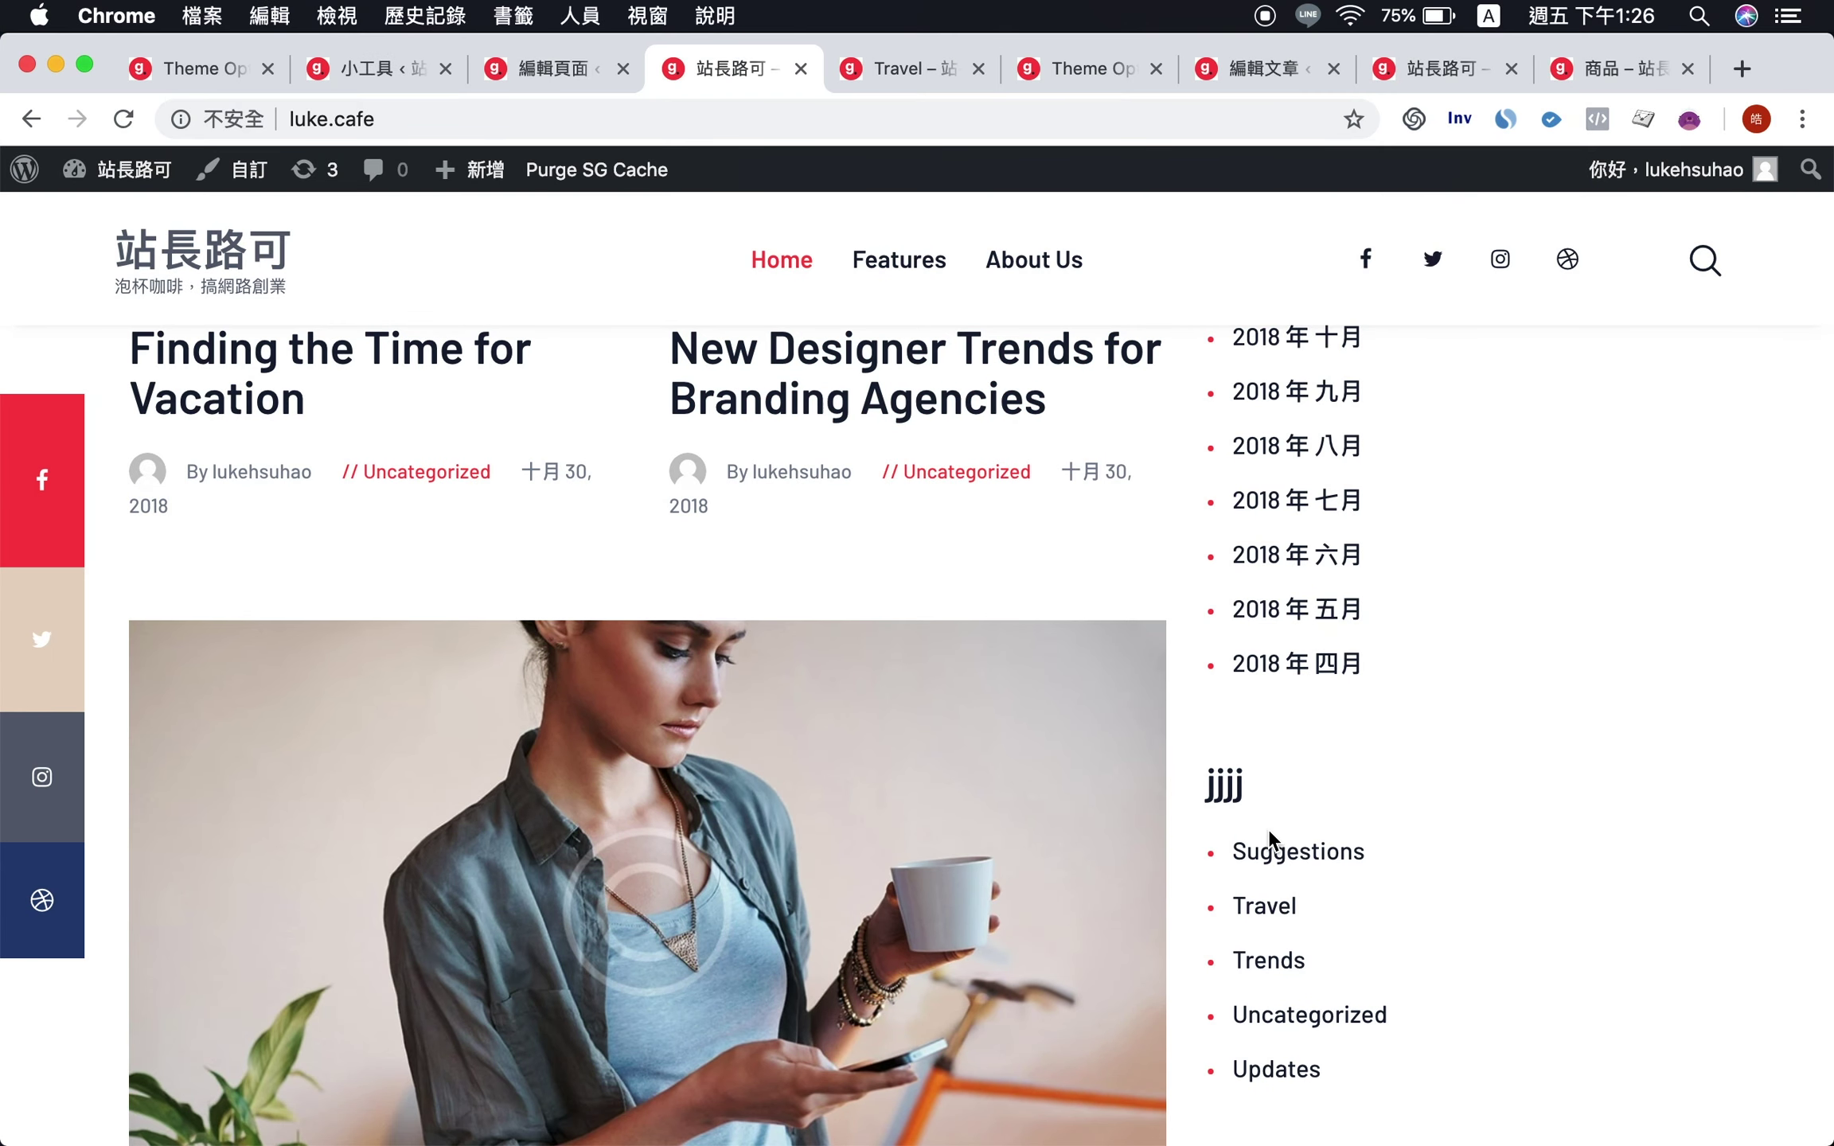
{"action": "left_click", "coordinate": [1210, 784]}
{"action": "left_click_drag", "start_coordinate": [1209, 784], "coordinate": [1248, 780]}
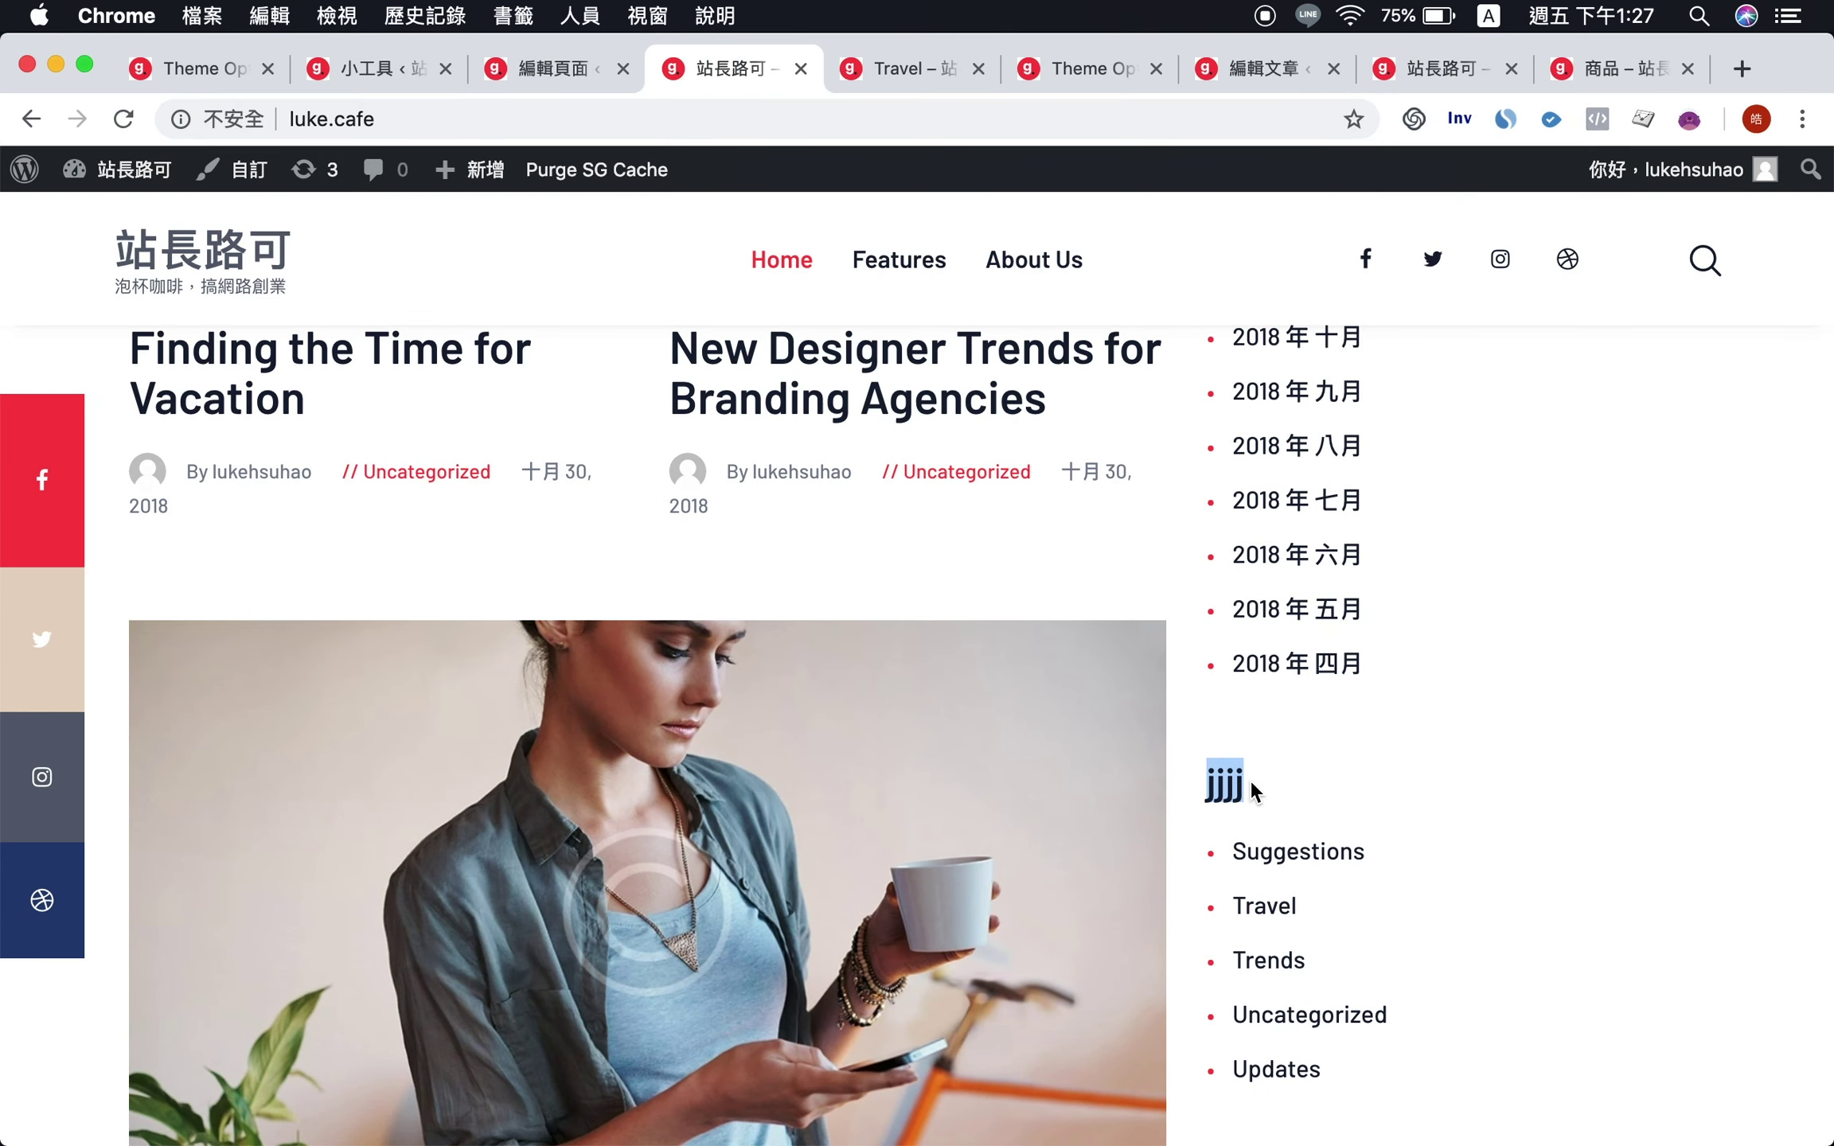
- Open the Uncategorized category archive from a homepage post and examine its post layout and sidebar
{"action": "scroll", "coordinate": [761, 687], "scroll_direction": "up", "scroll_amount": 1}
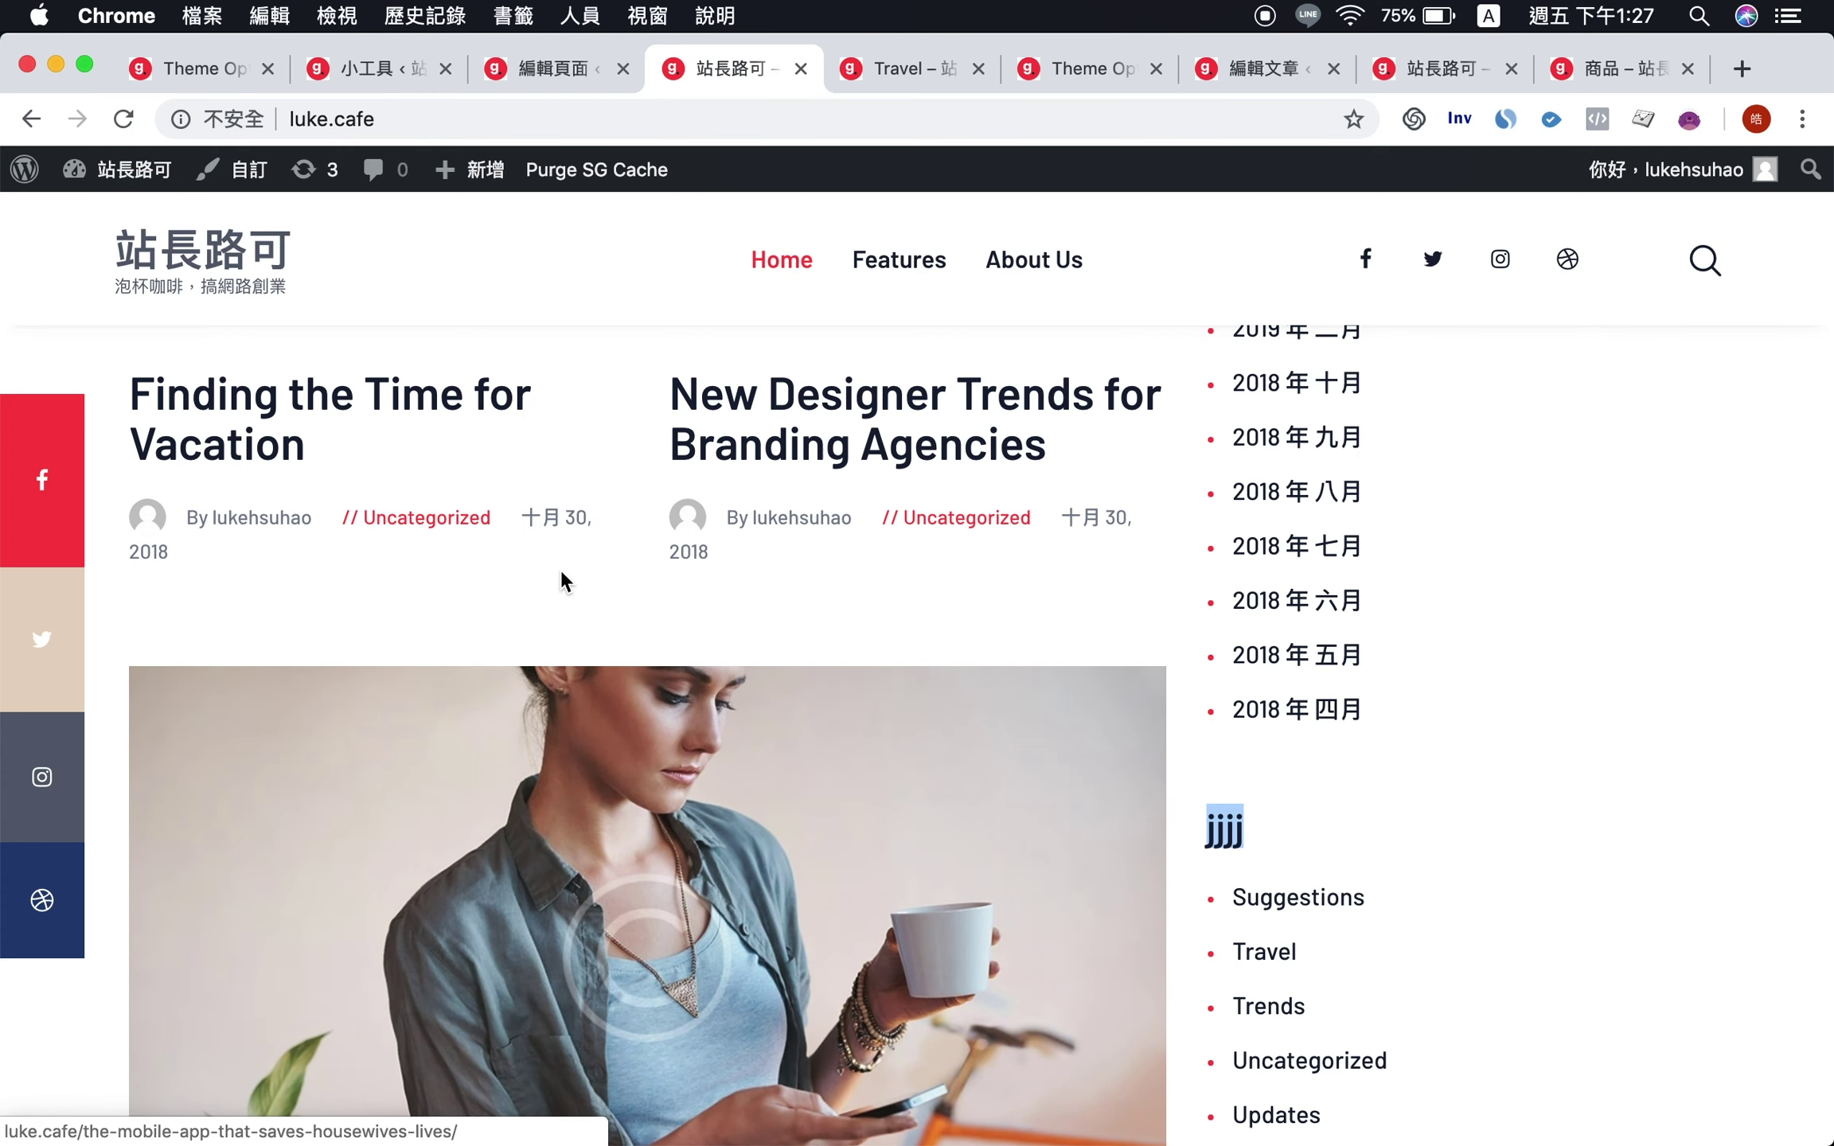
{"action": "scroll", "coordinate": [806, 669], "scroll_direction": "down", "scroll_amount": 8}
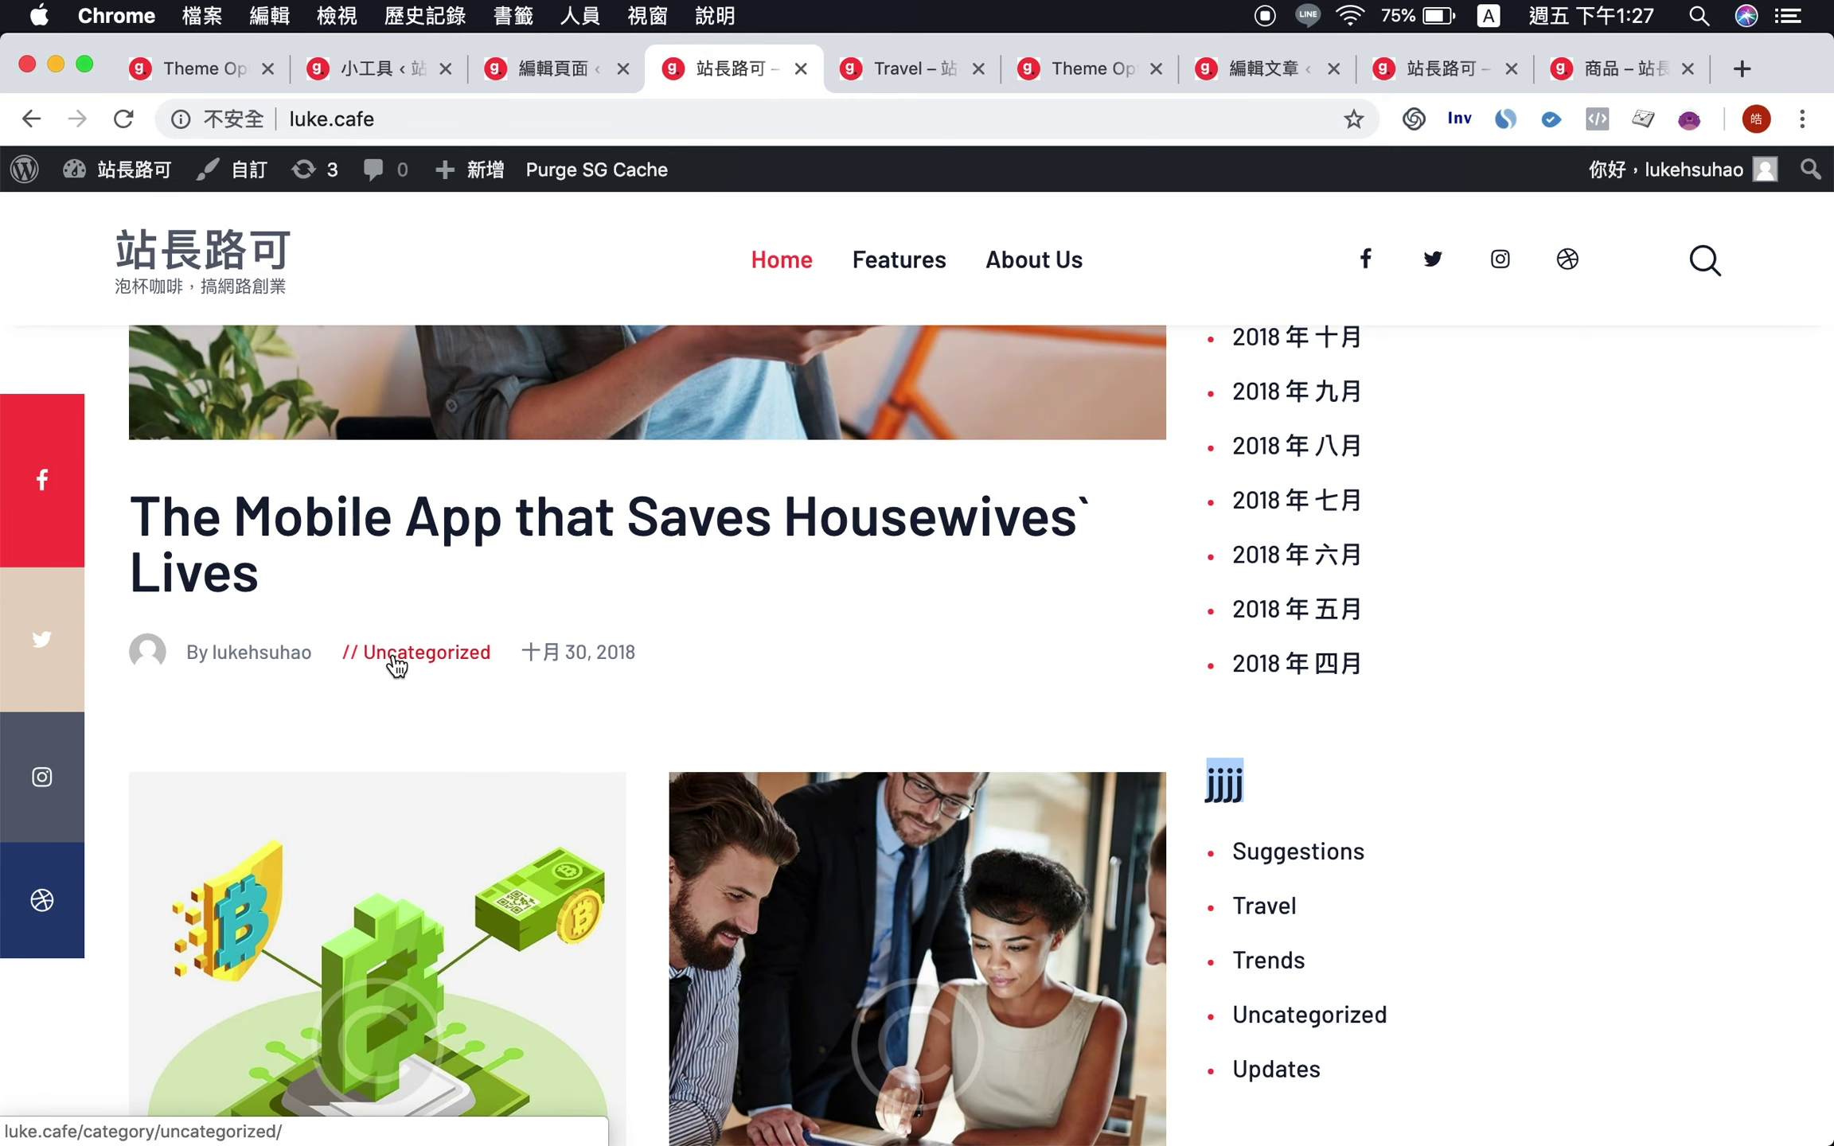
{"action": "left_click", "coordinate": [398, 663]}
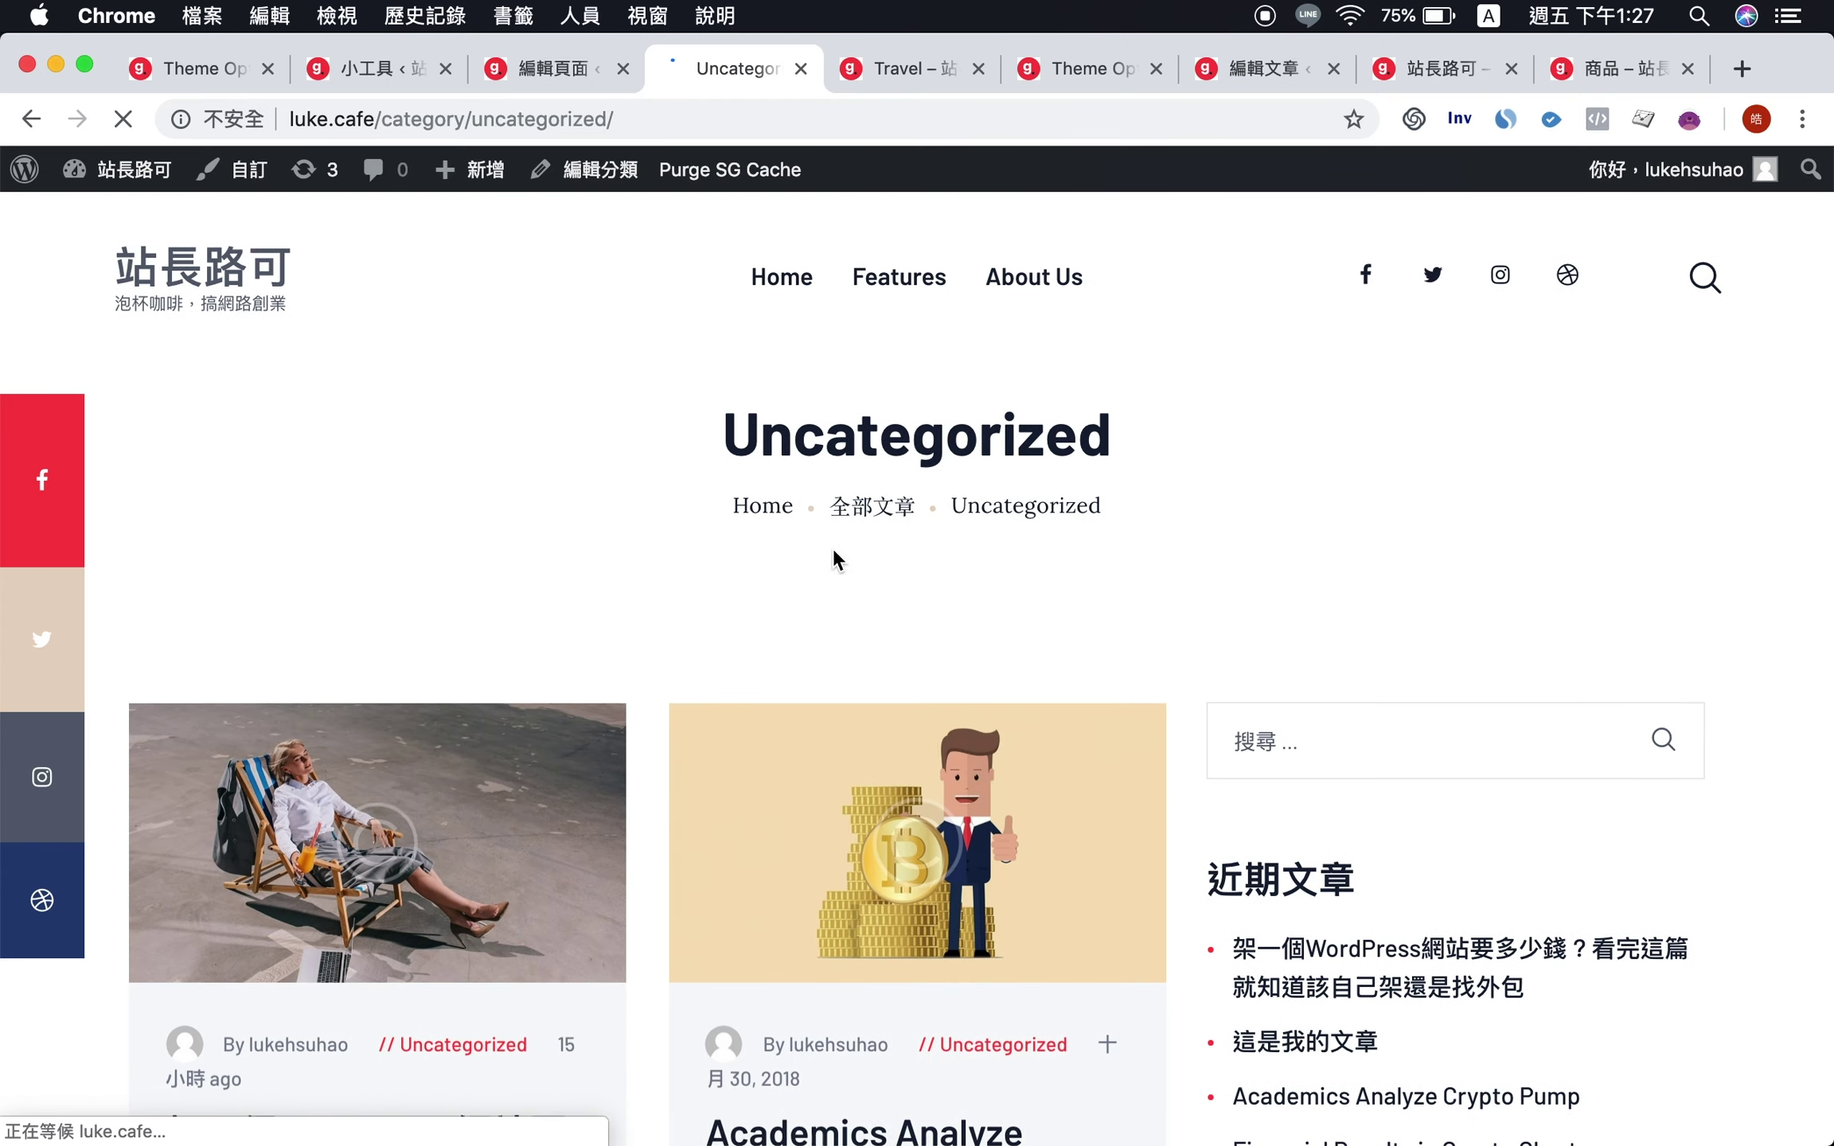
{"action": "scroll", "coordinate": [775, 601], "scroll_direction": "down", "scroll_amount": 3}
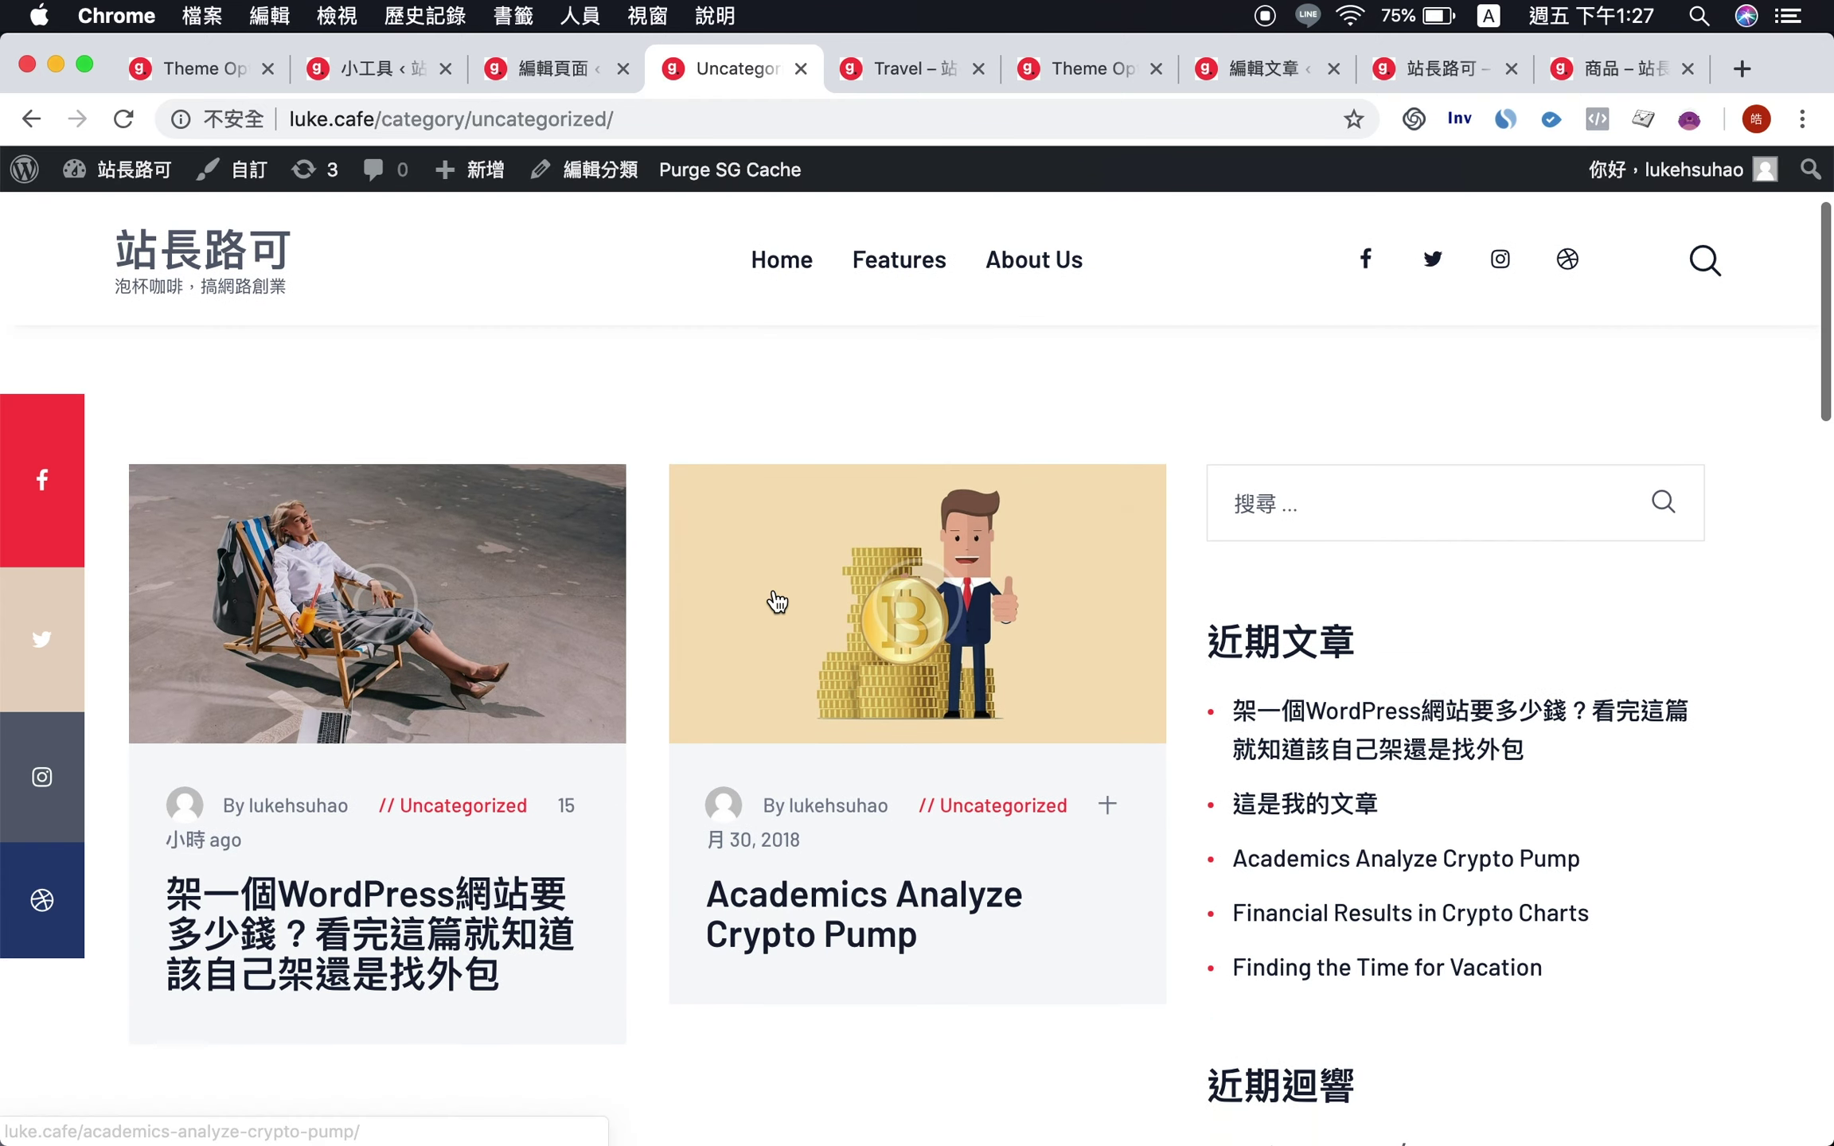
{"action": "scroll", "coordinate": [774, 602], "scroll_direction": "up", "scroll_amount": 2}
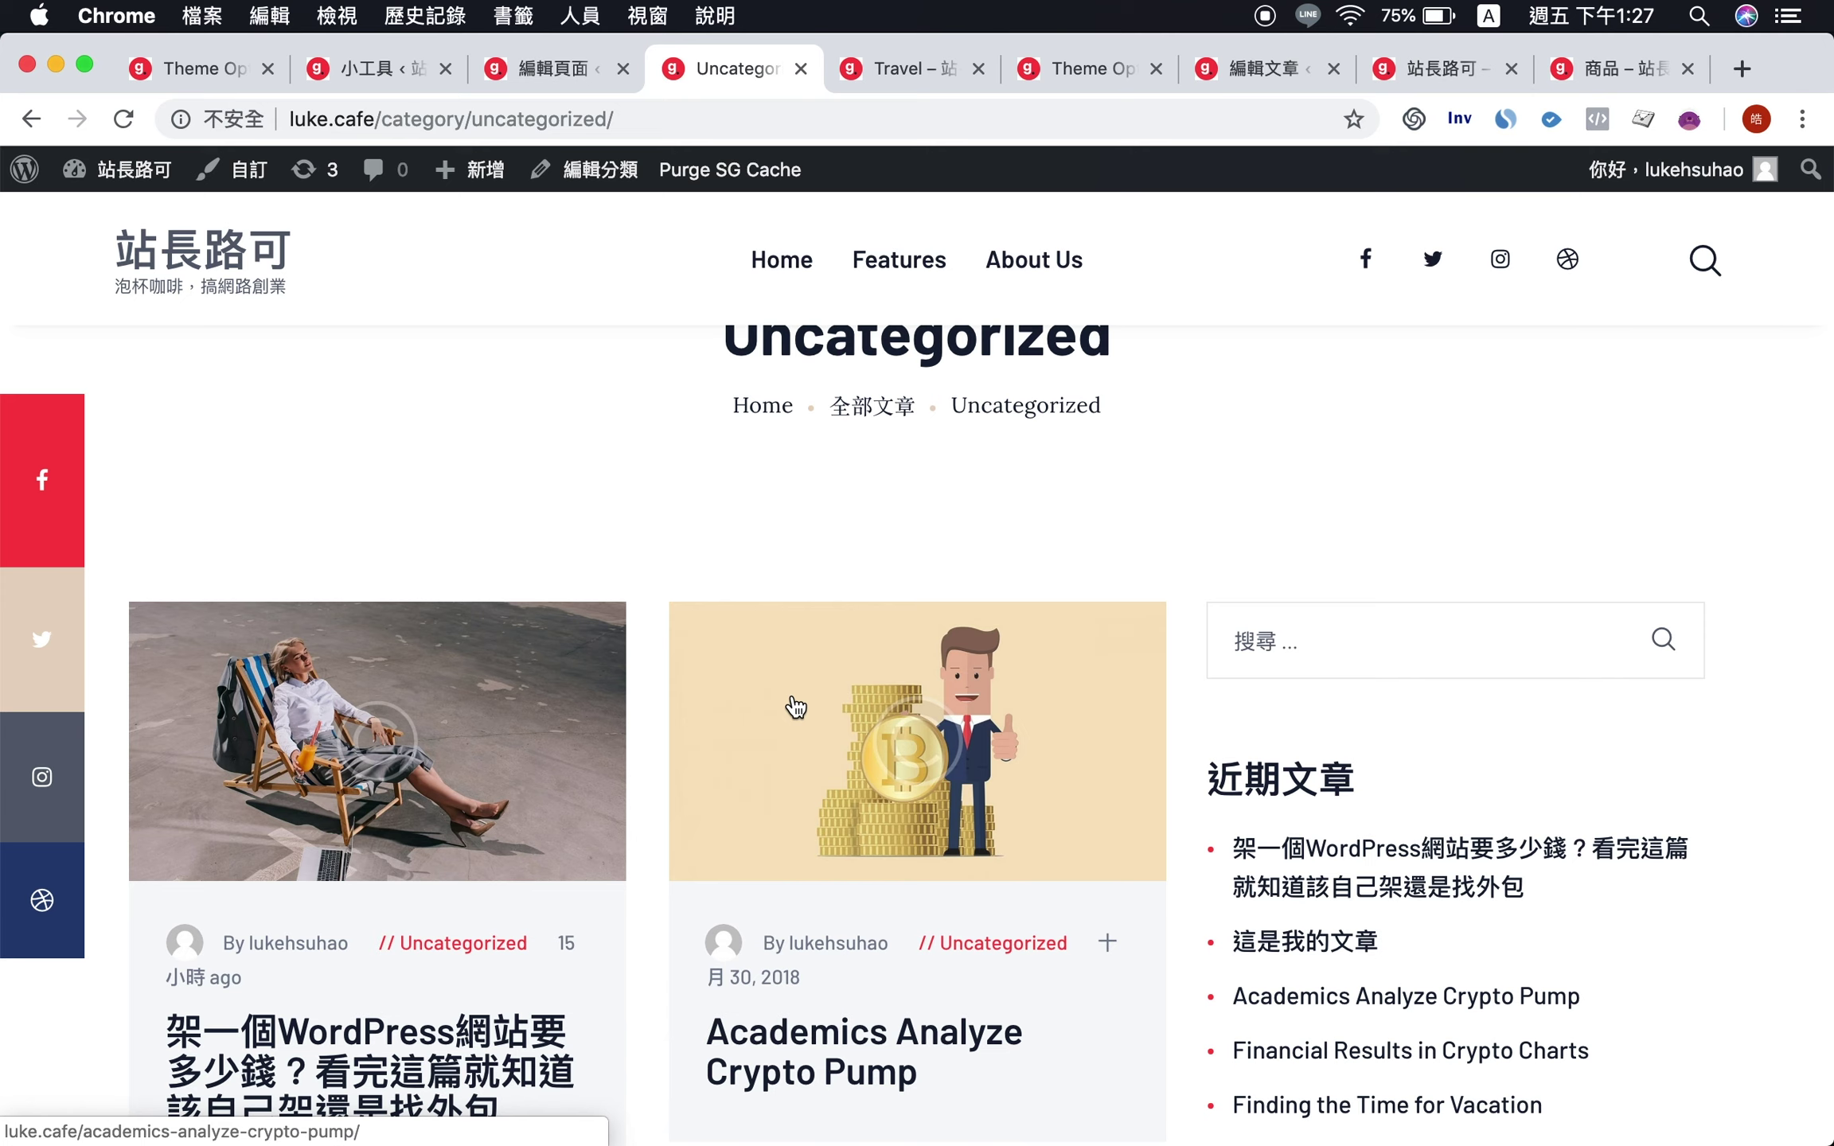
{"action": "scroll", "coordinate": [790, 704], "scroll_direction": "down", "scroll_amount": 3}
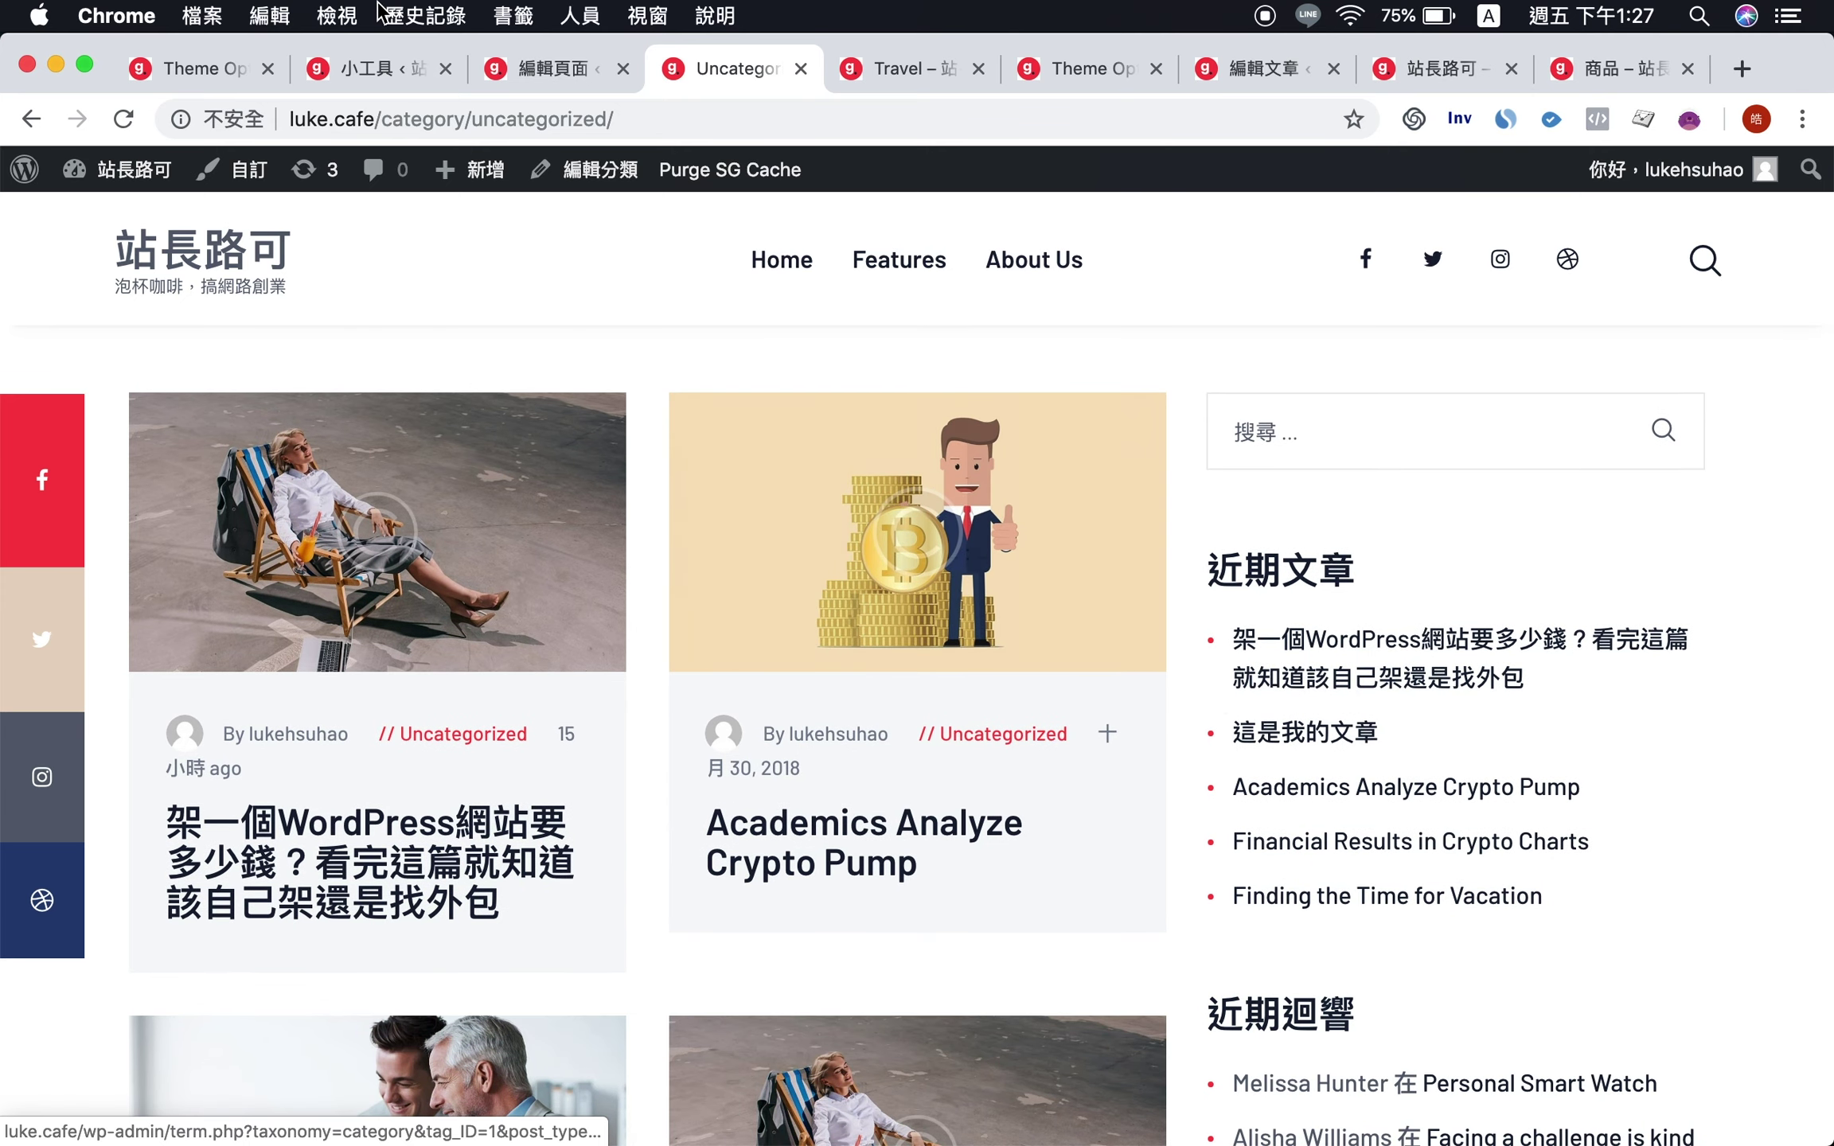
- In Theme Options, set the Blog posts page's sidebar position to Inherit and save the options
{"action": "left_click", "coordinate": [183, 68]}
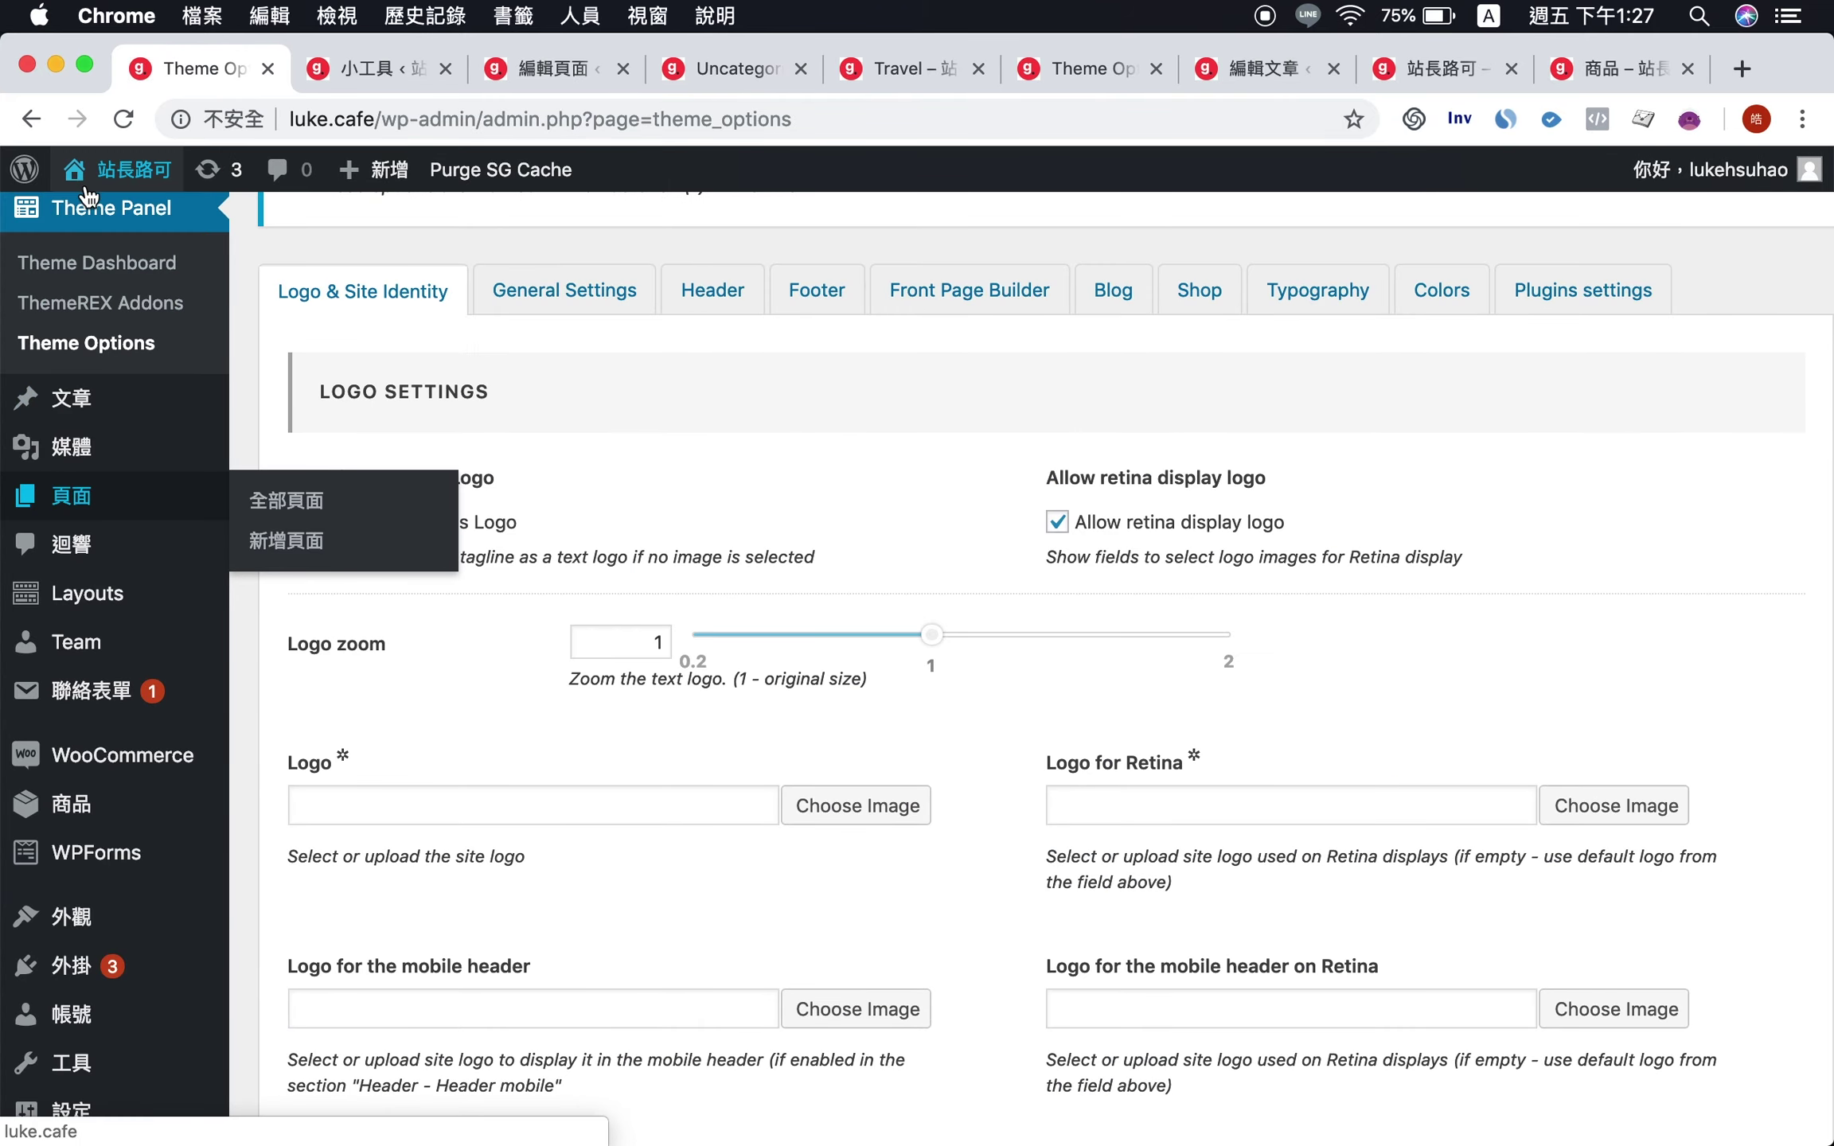
{"action": "left_click", "coordinate": [1114, 298]}
{"action": "scroll", "coordinate": [546, 652], "scroll_direction": "down", "scroll_amount": 5}
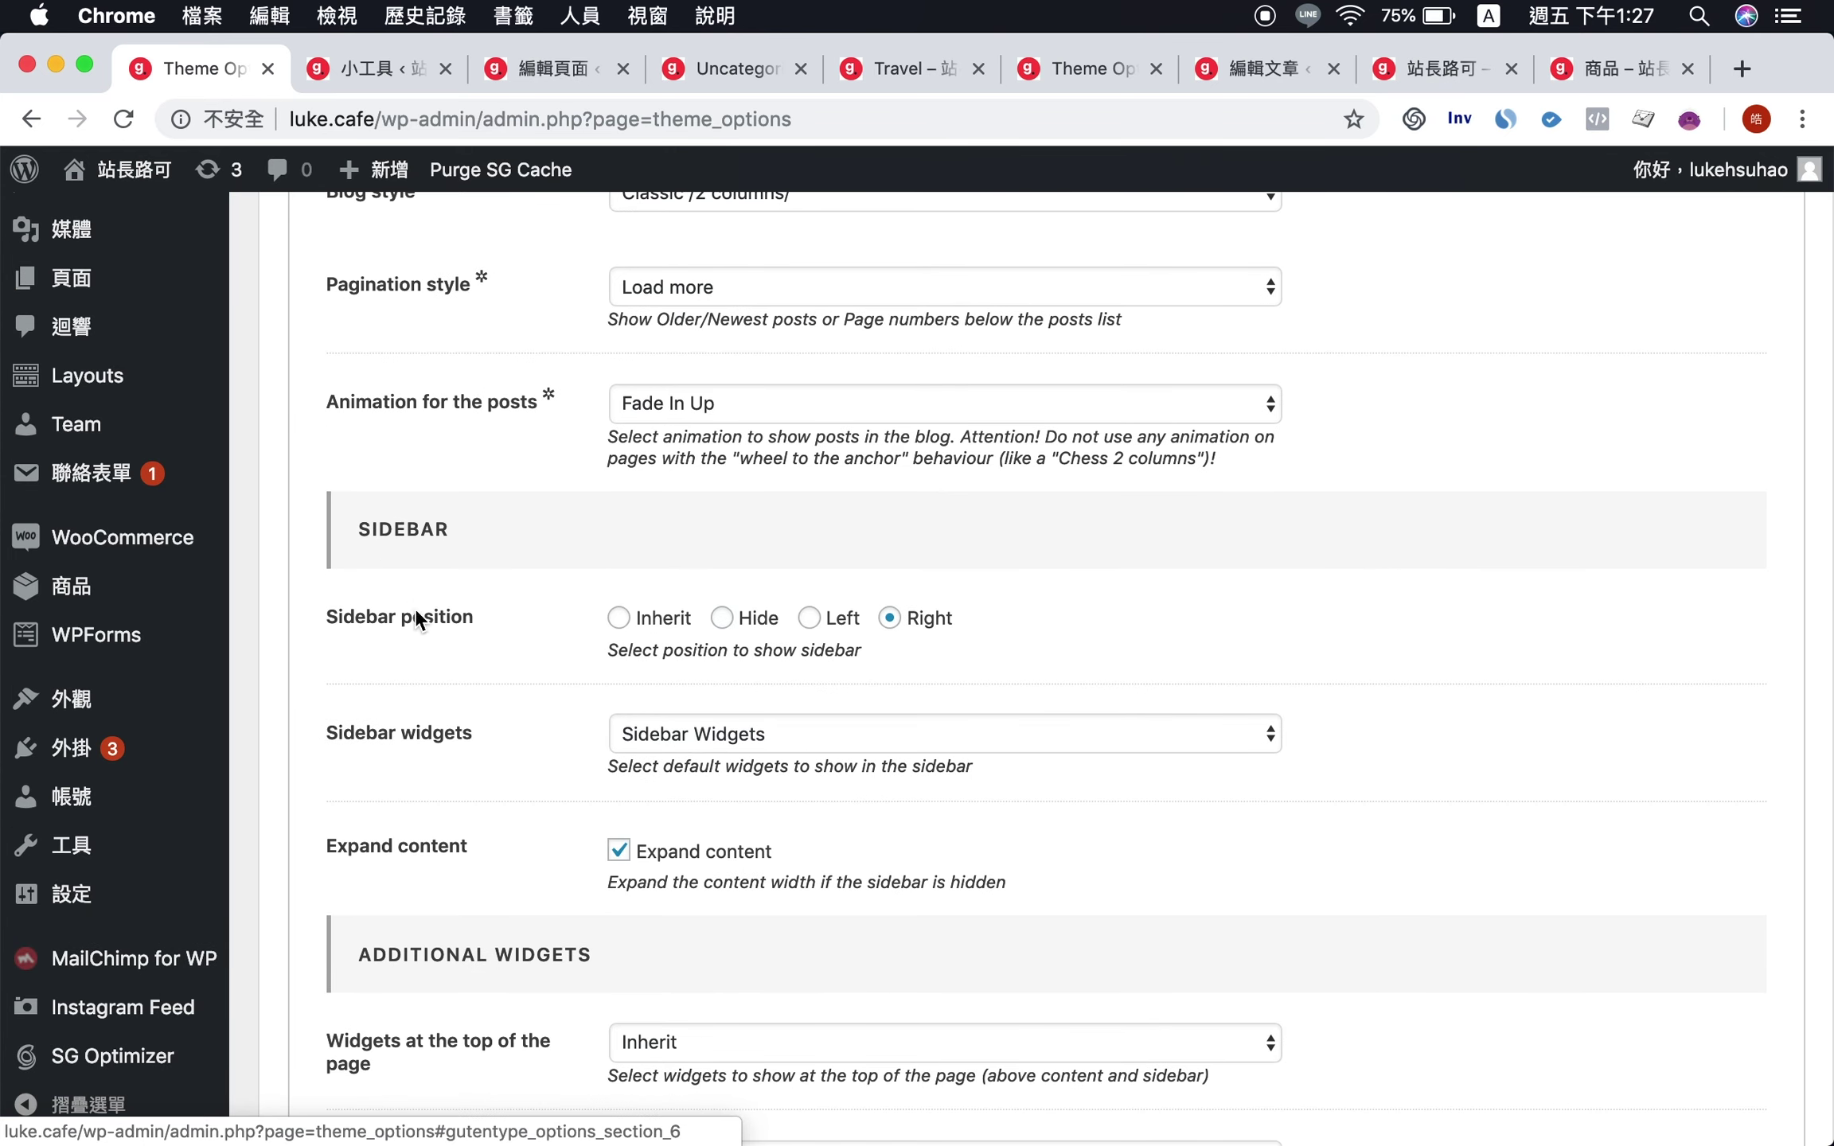
{"action": "left_click", "coordinate": [621, 624]}
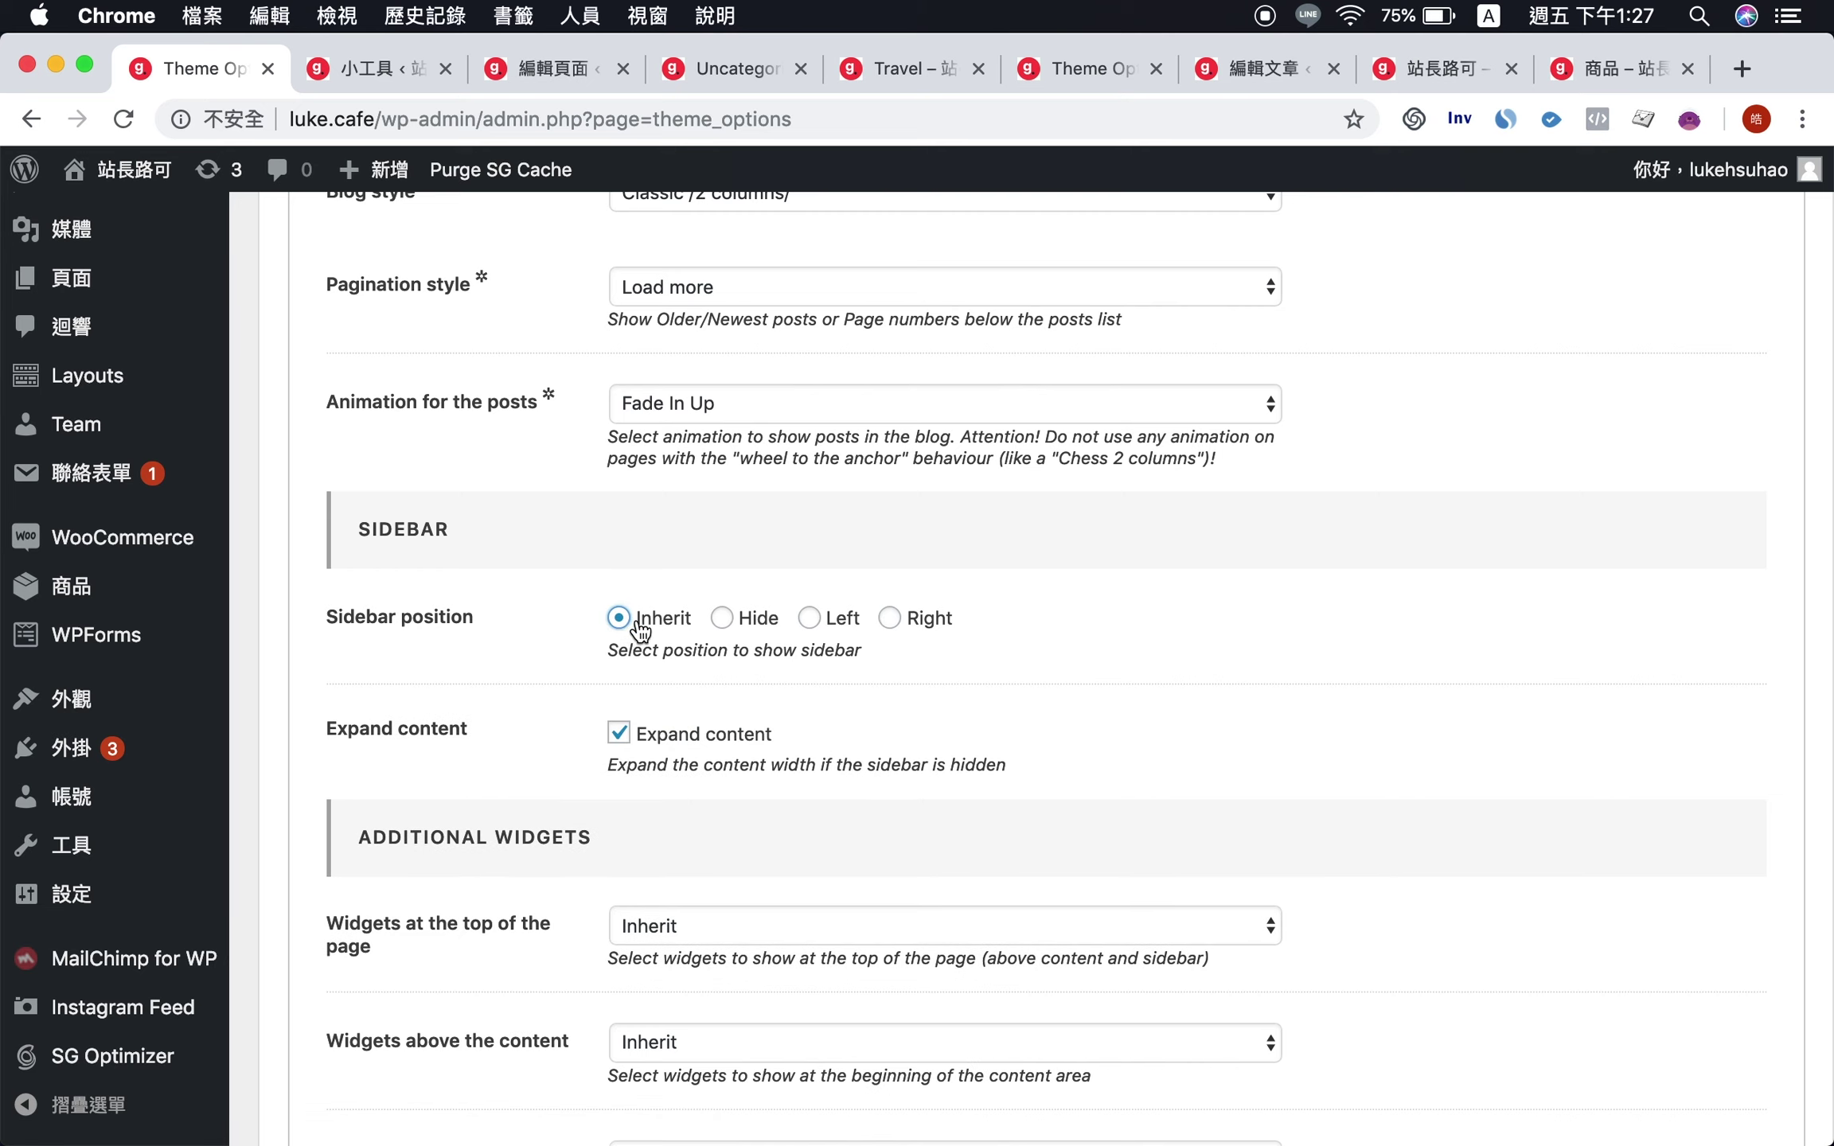
{"action": "scroll", "coordinate": [511, 670], "scroll_direction": "down", "scroll_amount": 15}
{"action": "left_click", "coordinate": [350, 1082]}
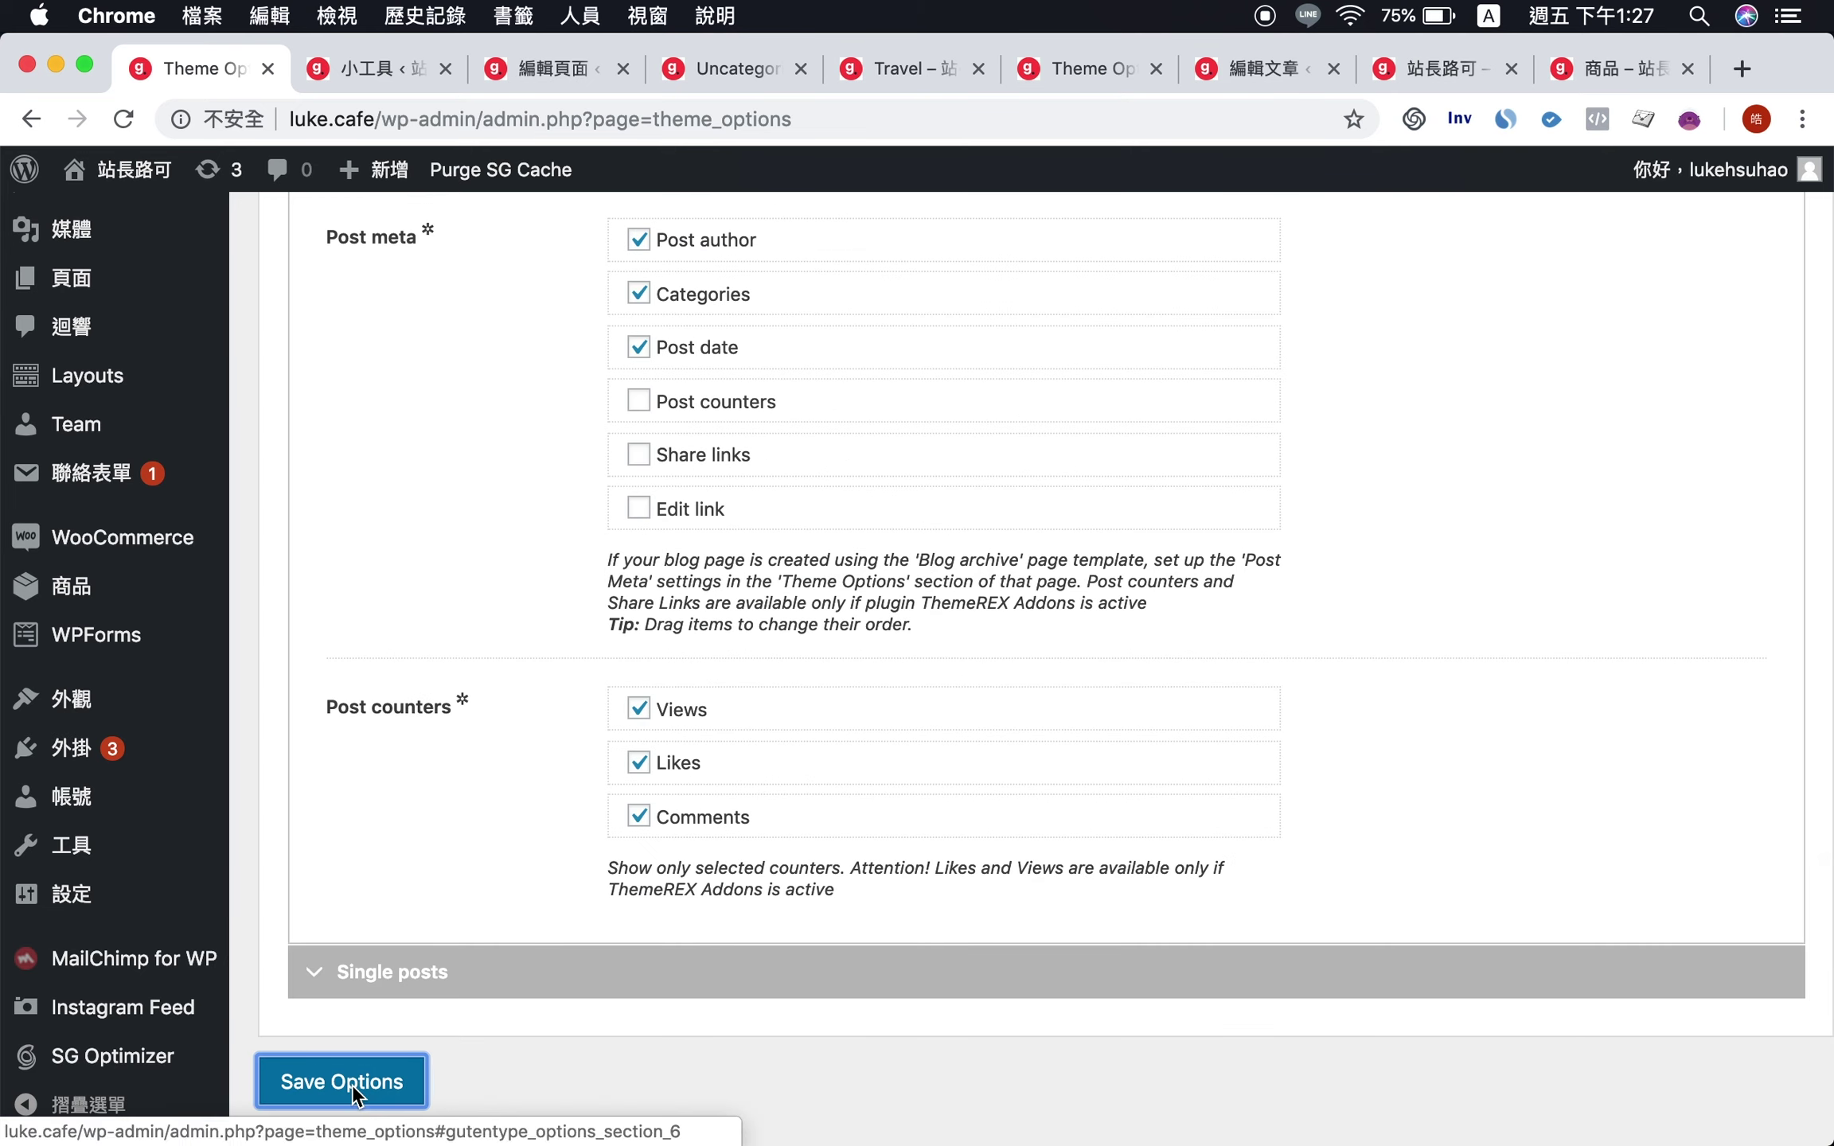
- Reload the live Uncategorized category page and check whether it shows a sidebar beside the posts
{"action": "left_click", "coordinate": [711, 66]}
{"action": "key", "text": "super+r"}
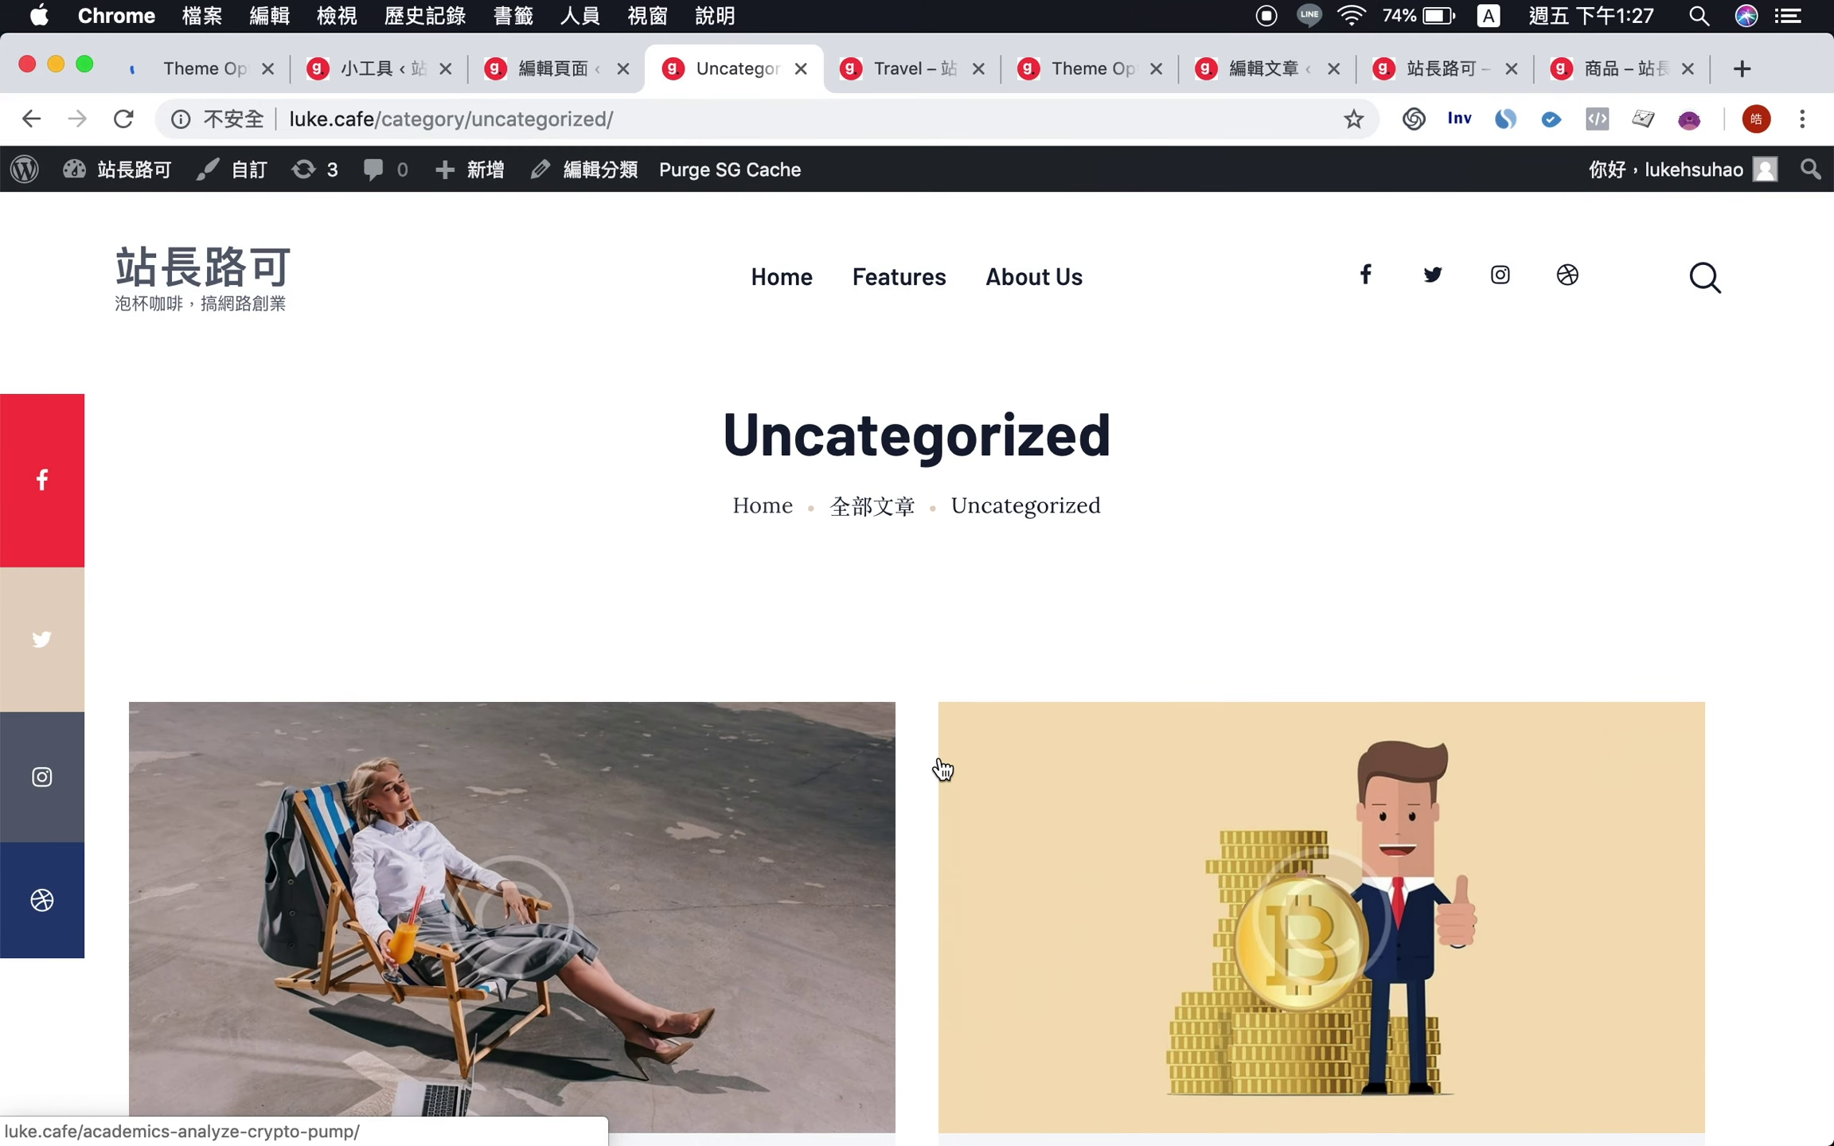
{"action": "scroll", "coordinate": [942, 768], "scroll_direction": "down", "scroll_amount": 5}
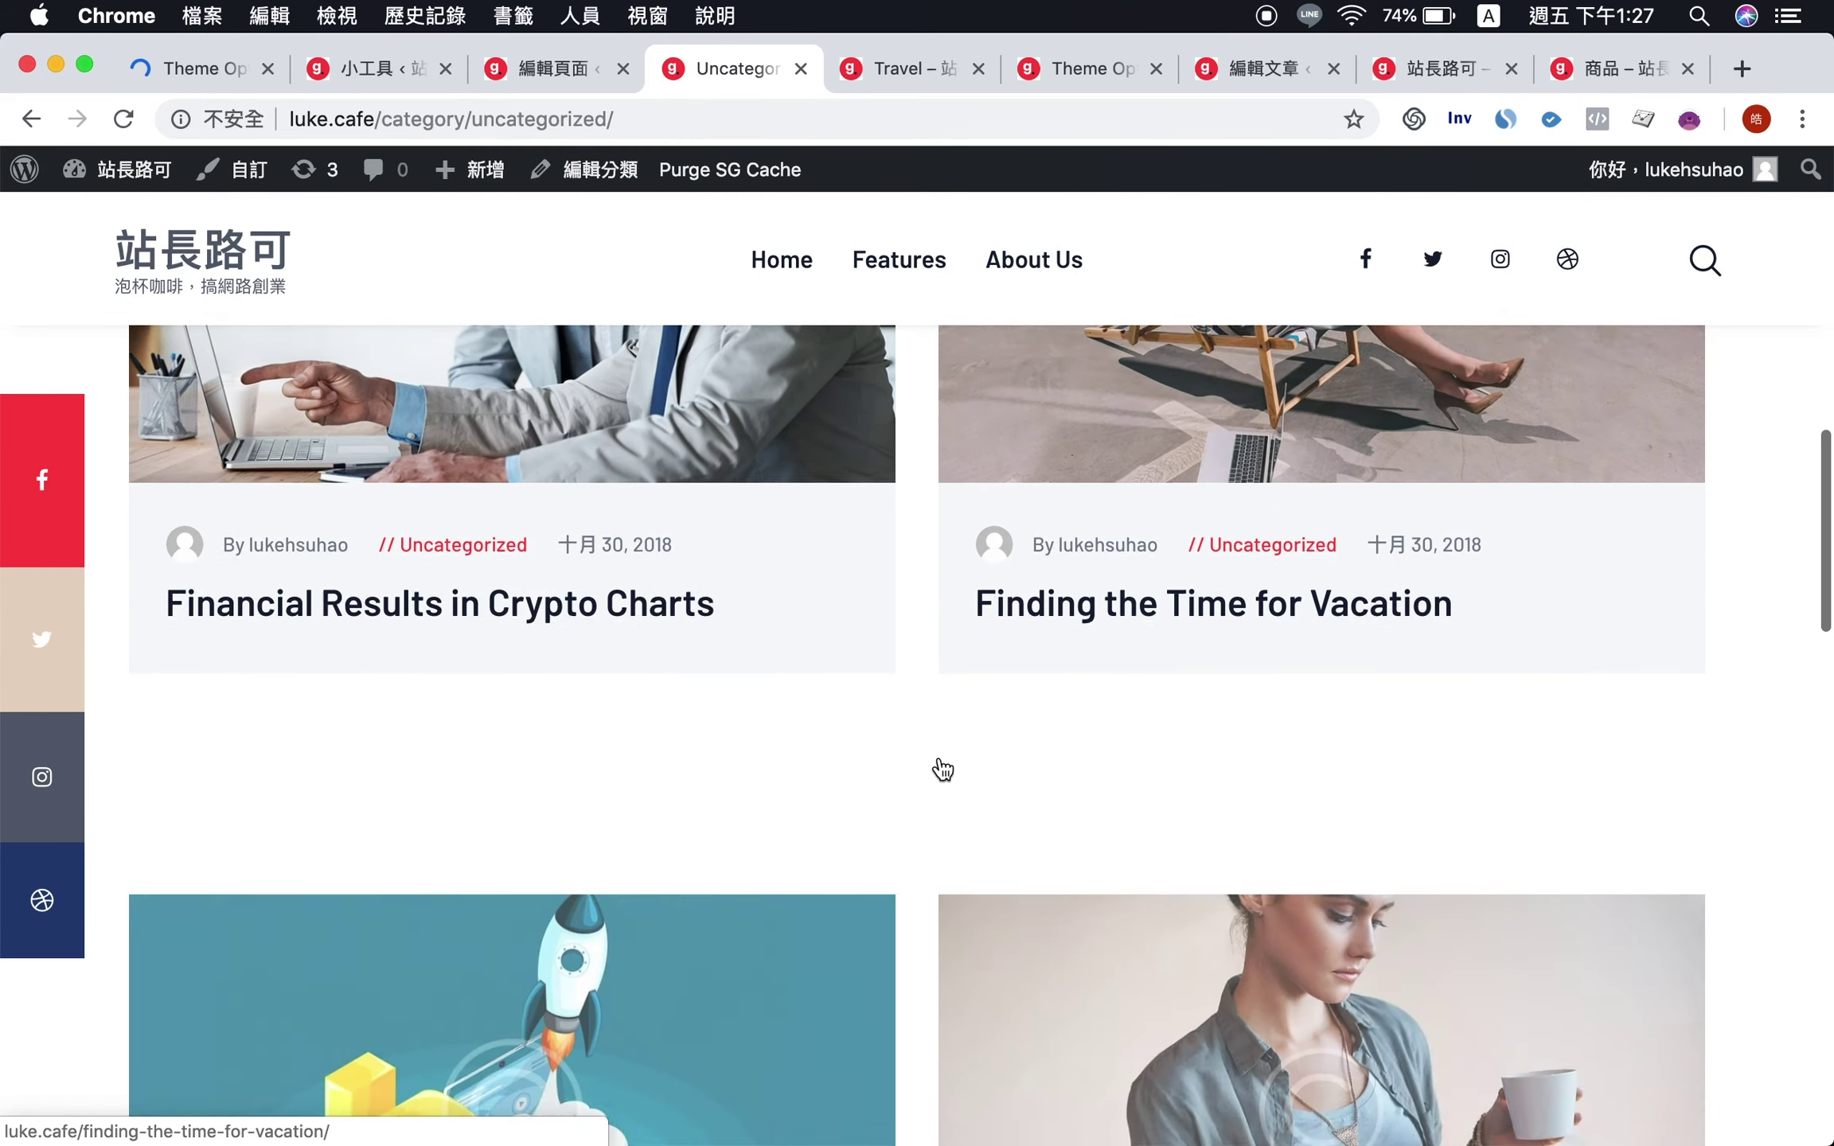
{"action": "scroll", "coordinate": [941, 768], "scroll_direction": "up", "scroll_amount": 10}
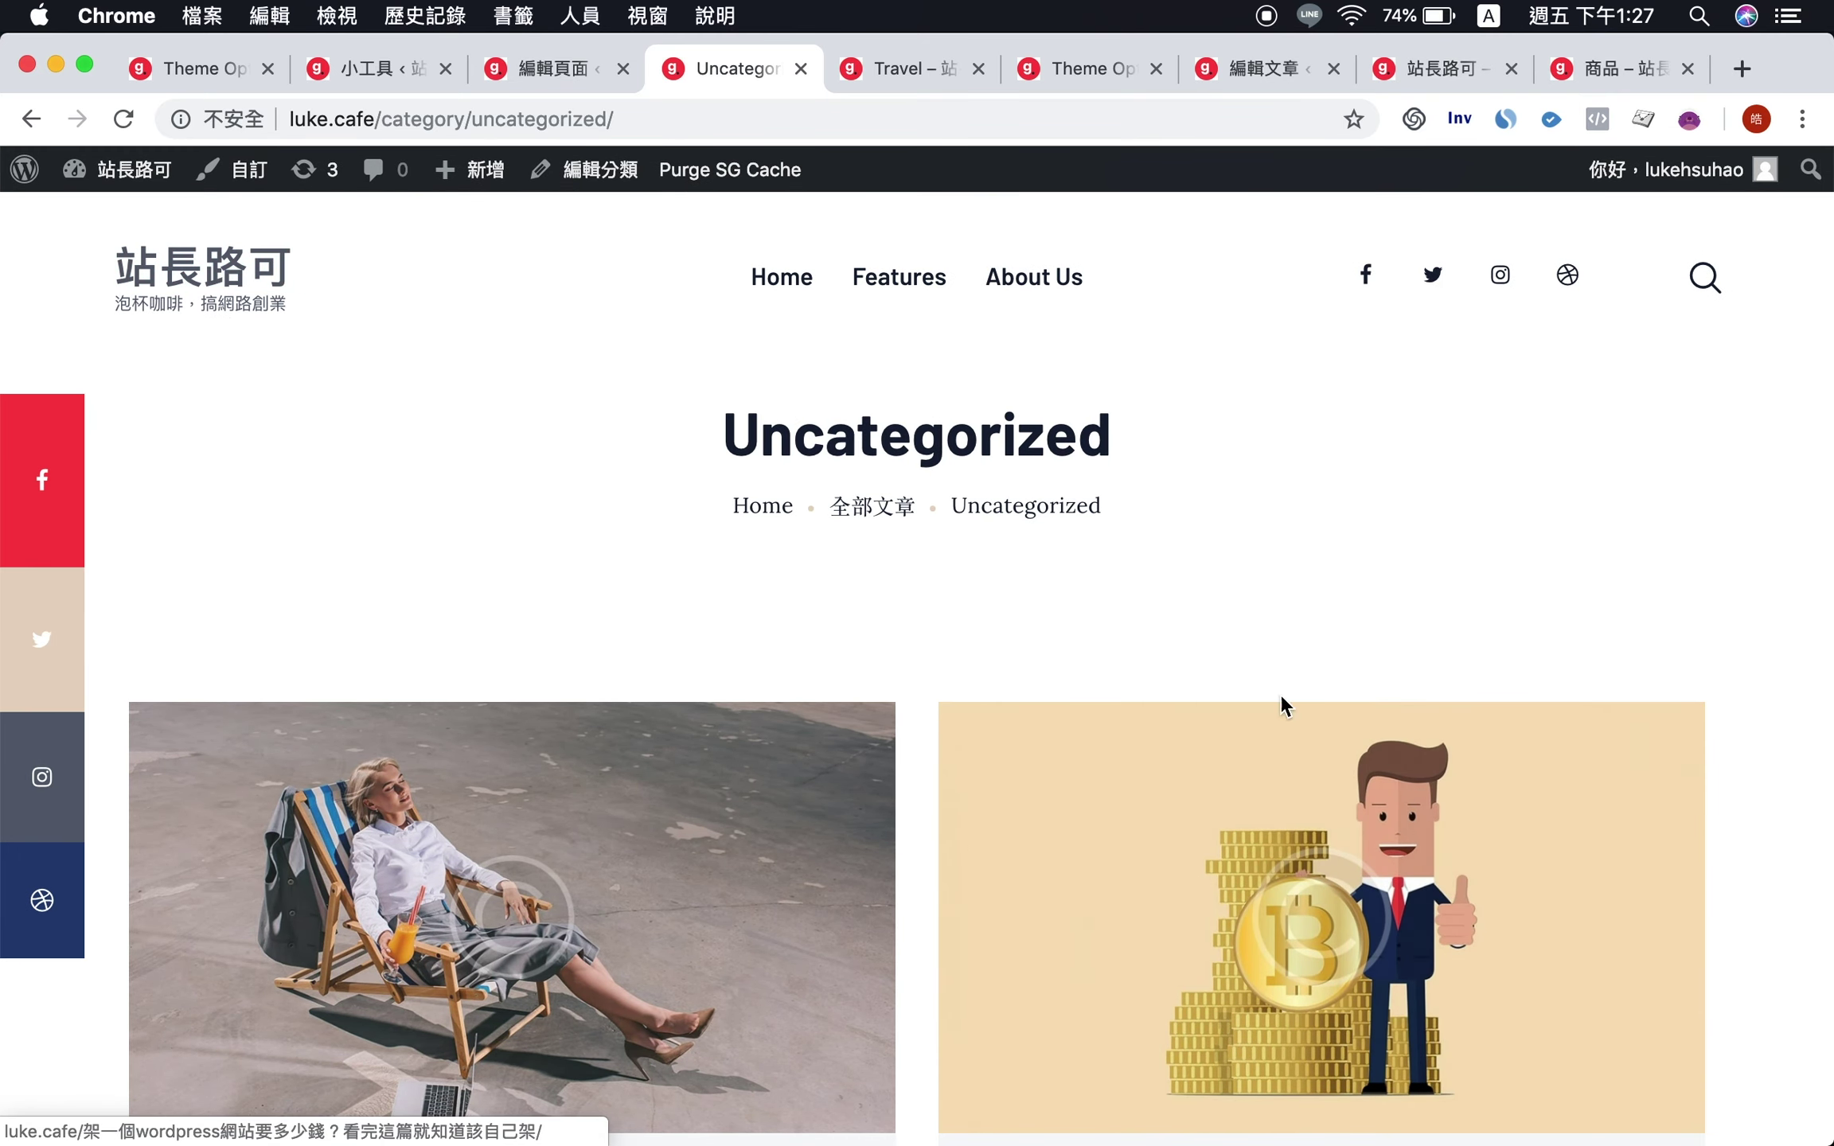
- Review the Blog posts page settings in Theme Options, including blog style, sidebar position and additional widgets
{"action": "left_click", "coordinate": [190, 70]}
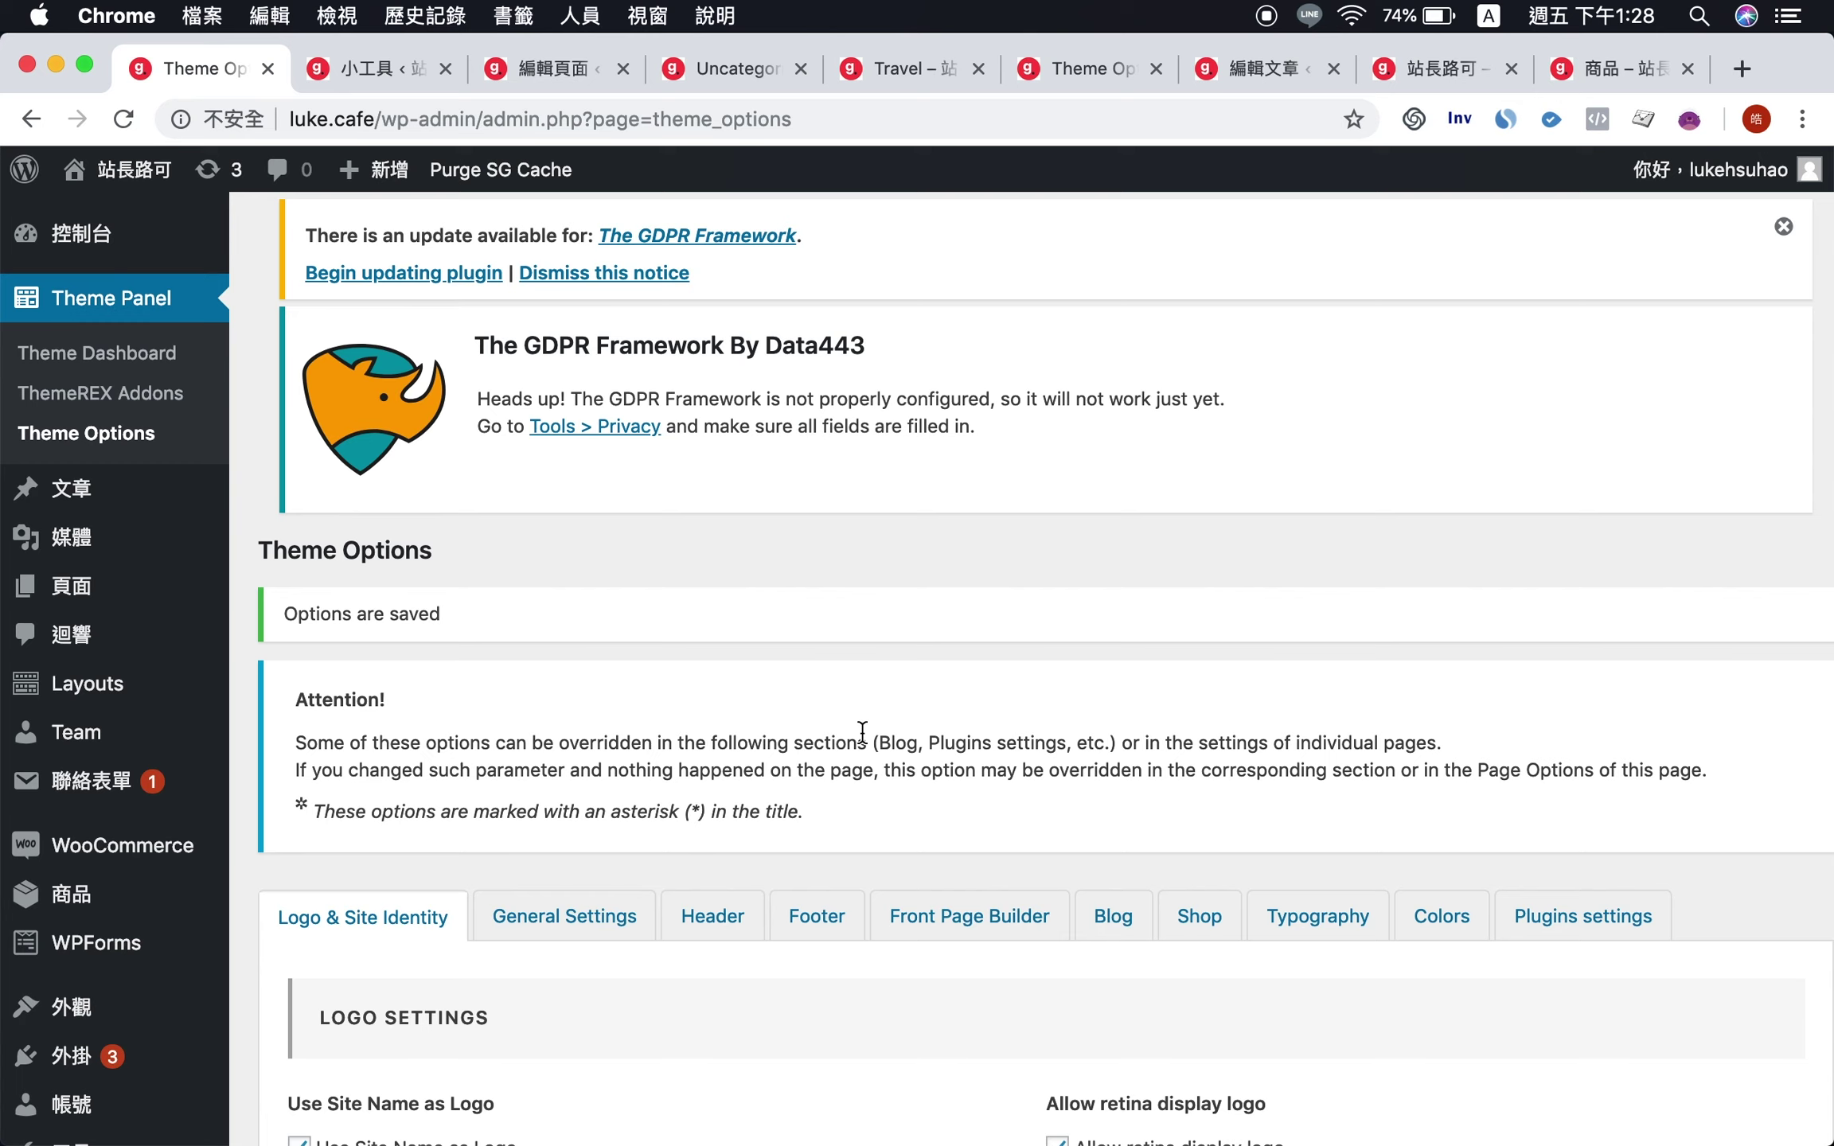
{"action": "scroll", "coordinate": [862, 732], "scroll_direction": "down", "scroll_amount": 3}
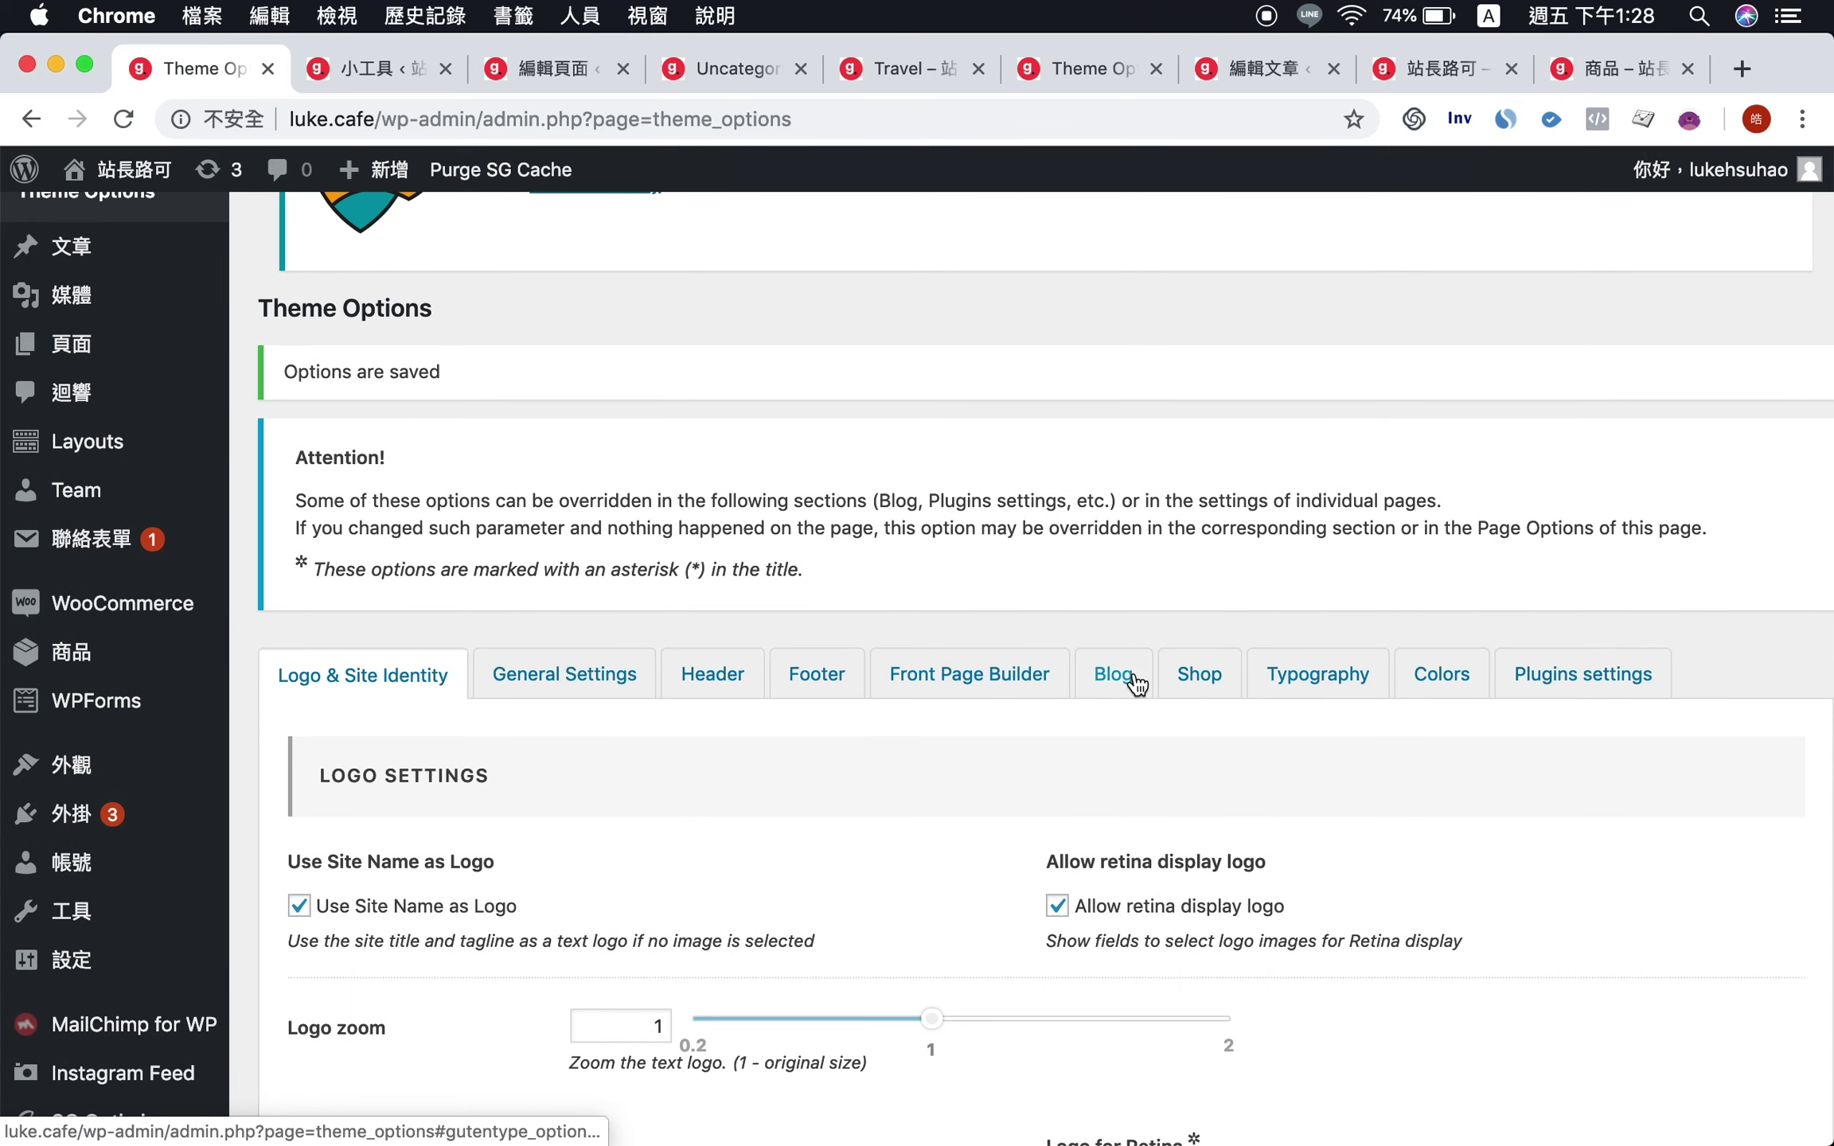
{"action": "left_click", "coordinate": [1131, 678]}
{"action": "scroll", "coordinate": [908, 955], "scroll_direction": "down", "scroll_amount": 10}
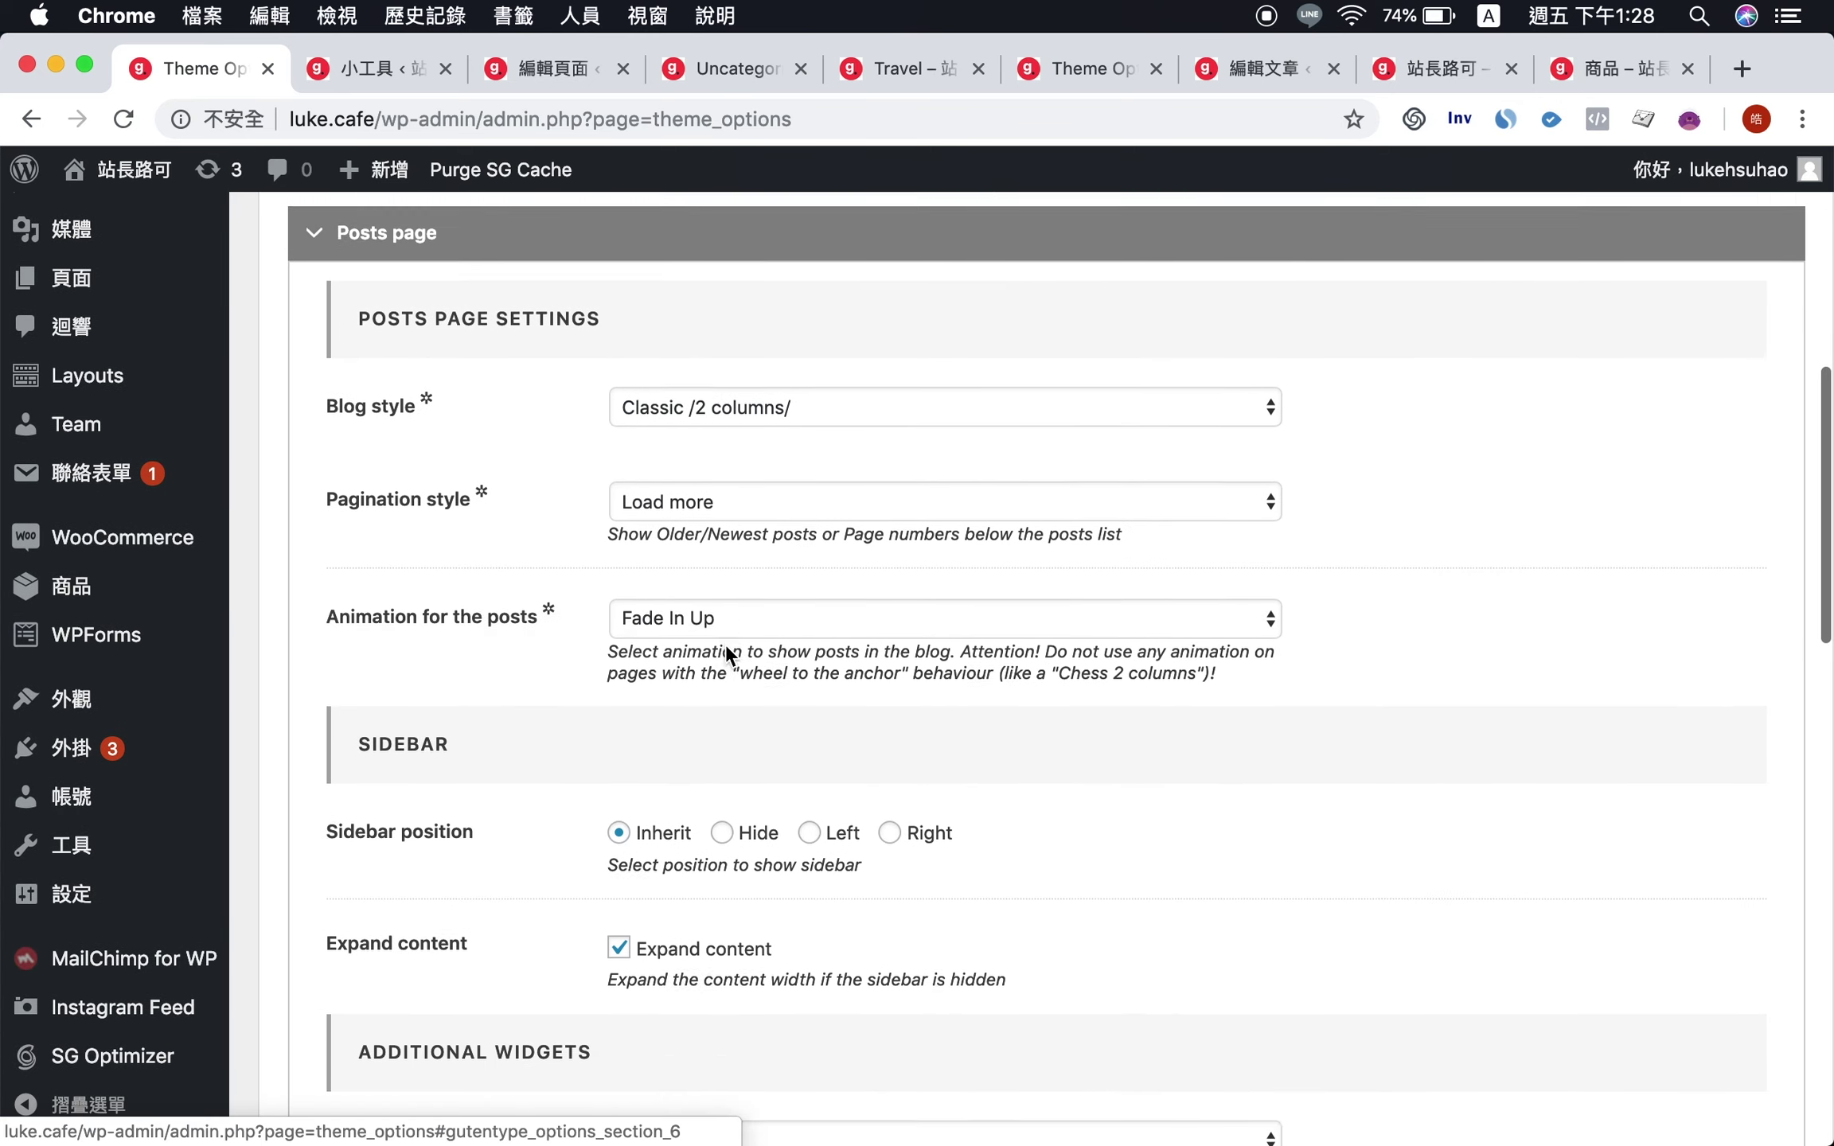
{"action": "scroll", "coordinate": [633, 786], "scroll_direction": "down", "scroll_amount": 4}
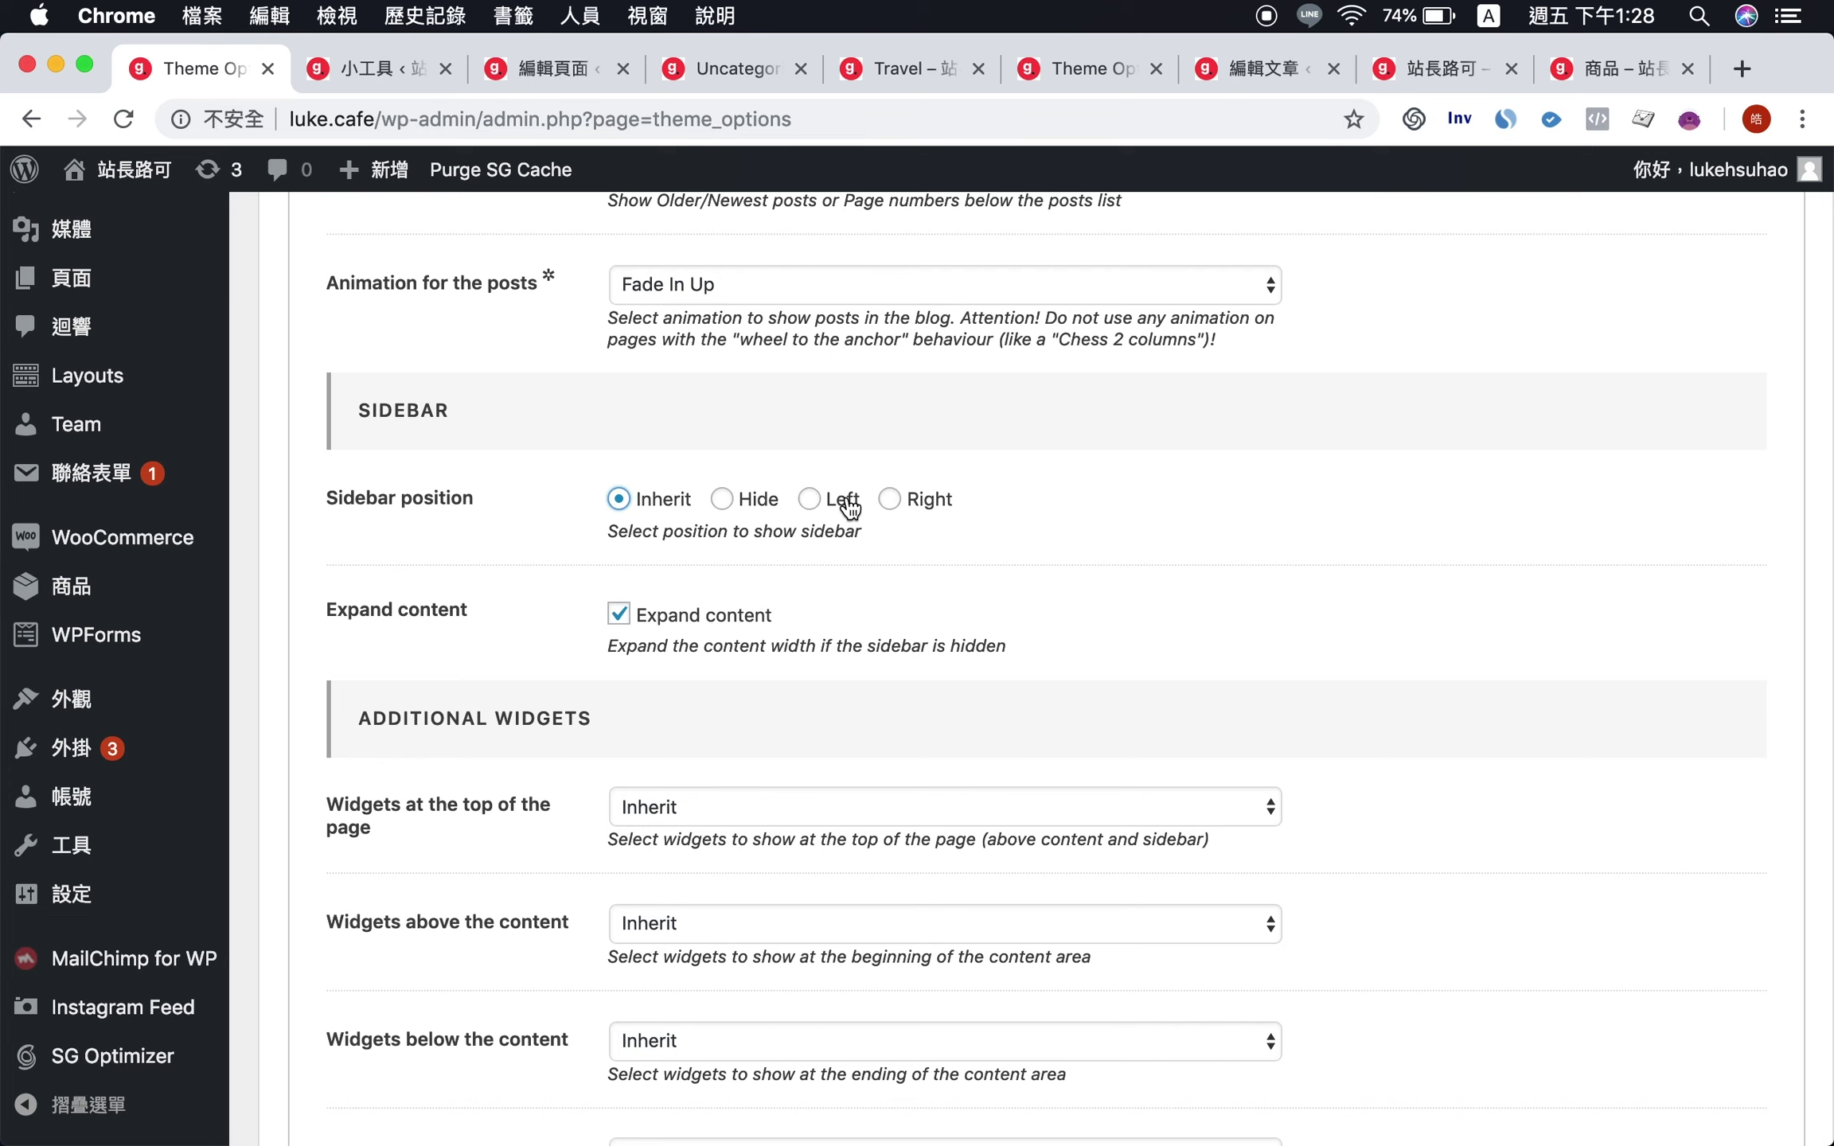
{"action": "scroll", "coordinate": [593, 486], "scroll_direction": "up", "scroll_amount": 10}
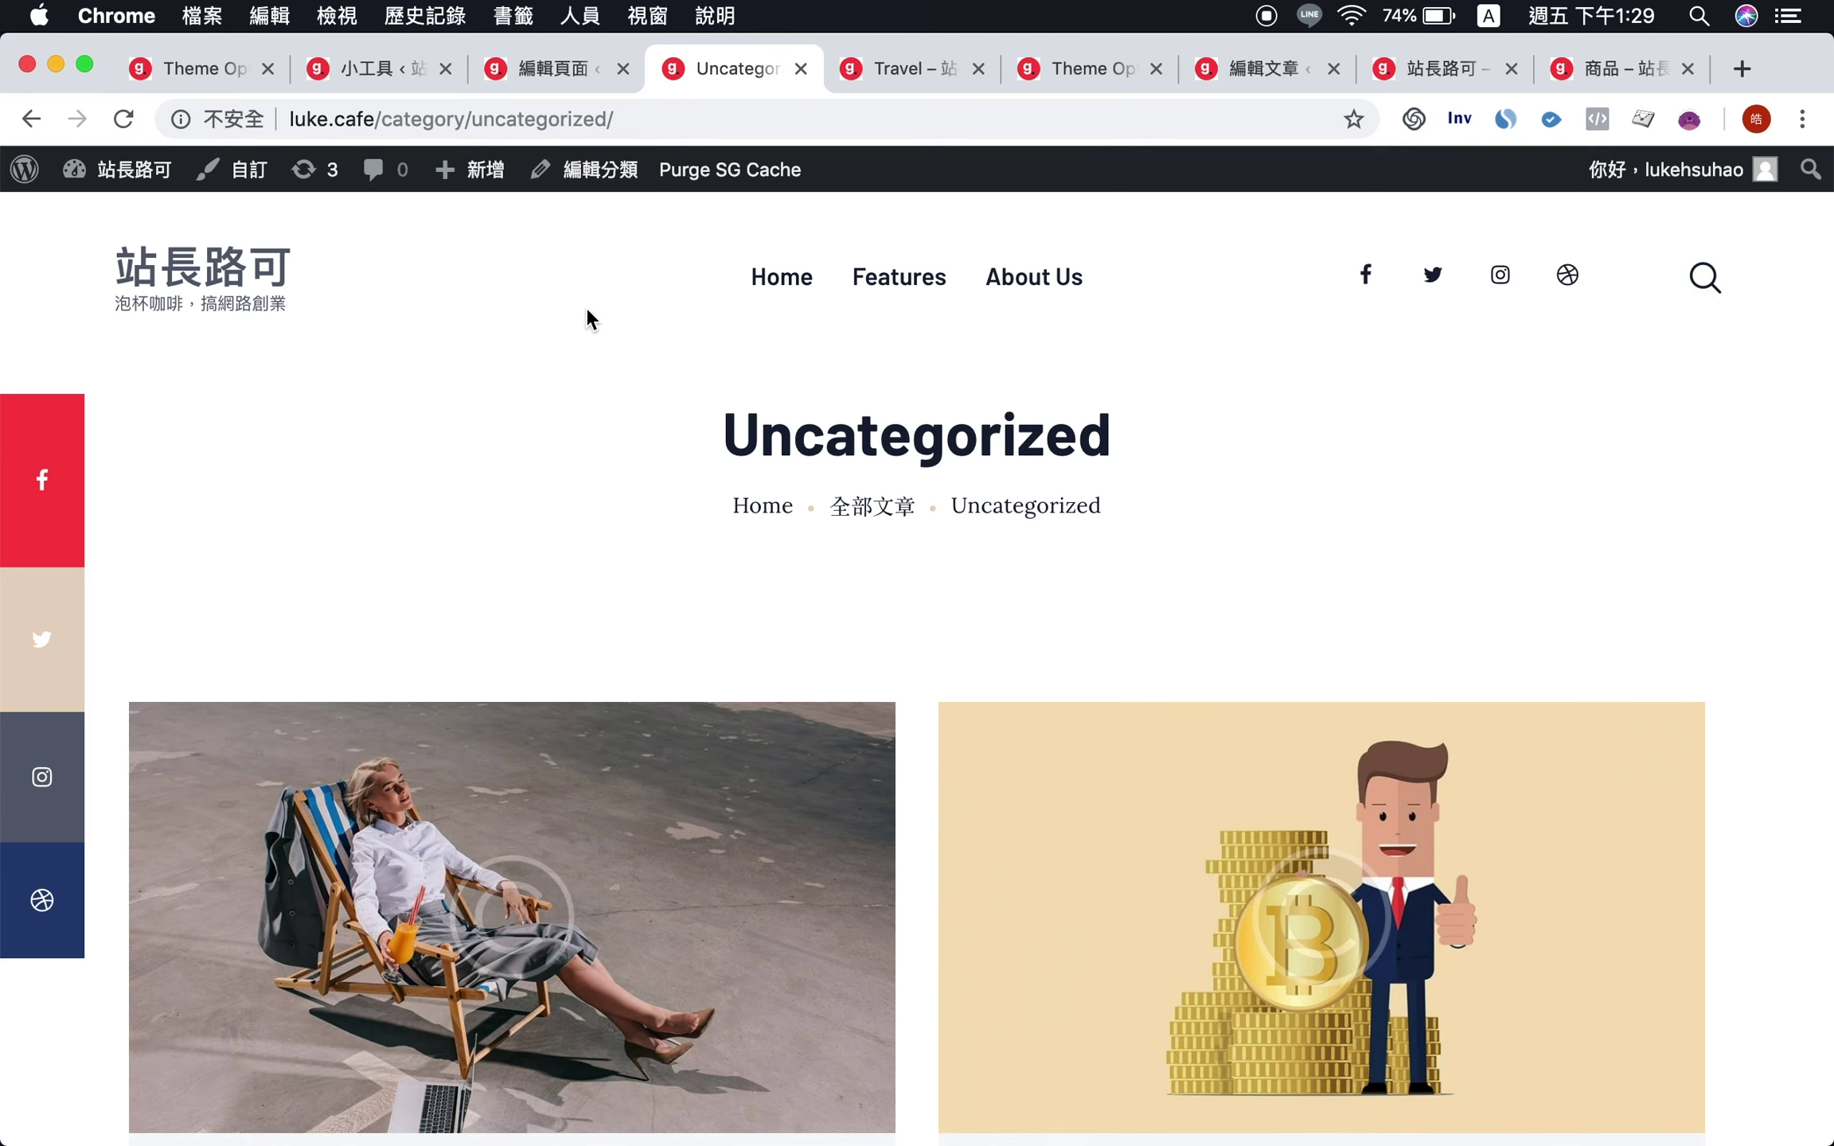
- In the ThemeREX Addons social settings, delete the Dribbble and Instagram profile entries
{"action": "left_click", "coordinate": [189, 70]}
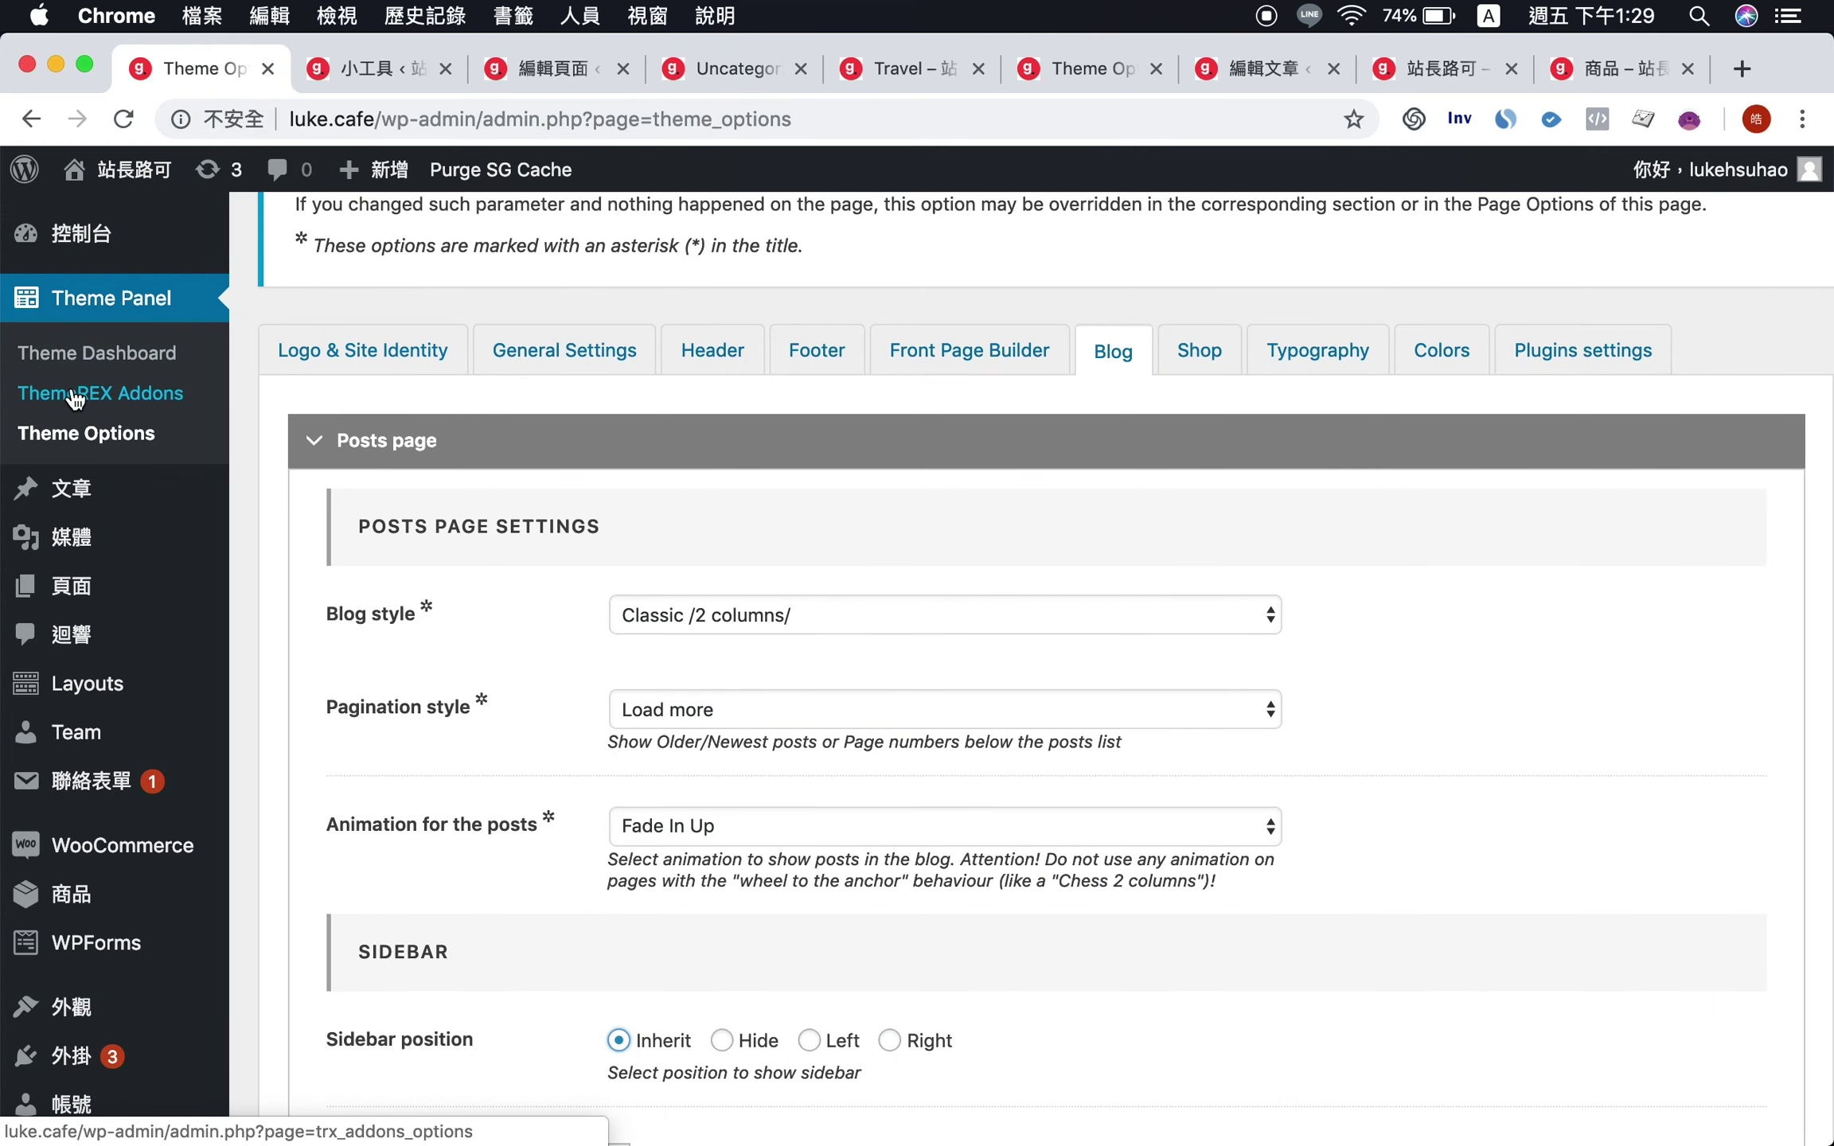
{"action": "left_click", "coordinate": [145, 402]}
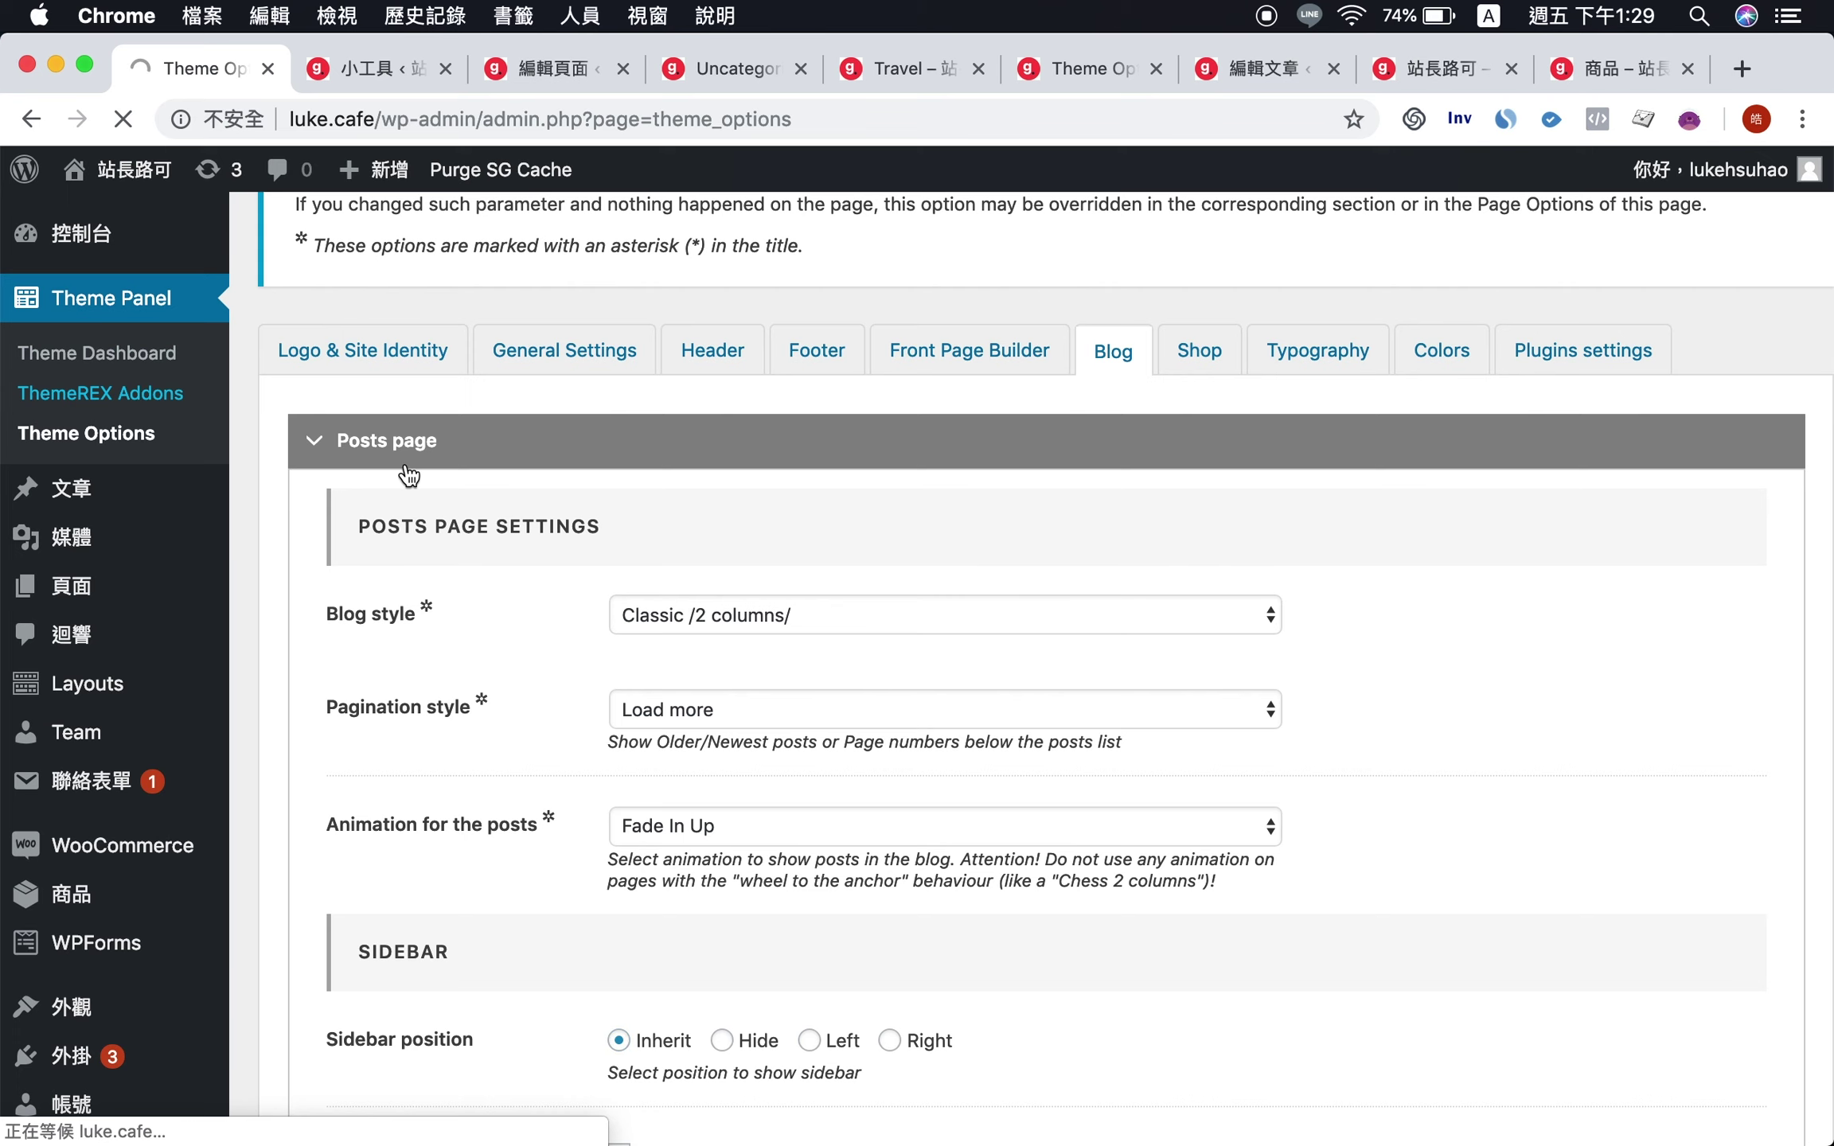
{"action": "scroll", "coordinate": [513, 776], "scroll_direction": "down", "scroll_amount": 5}
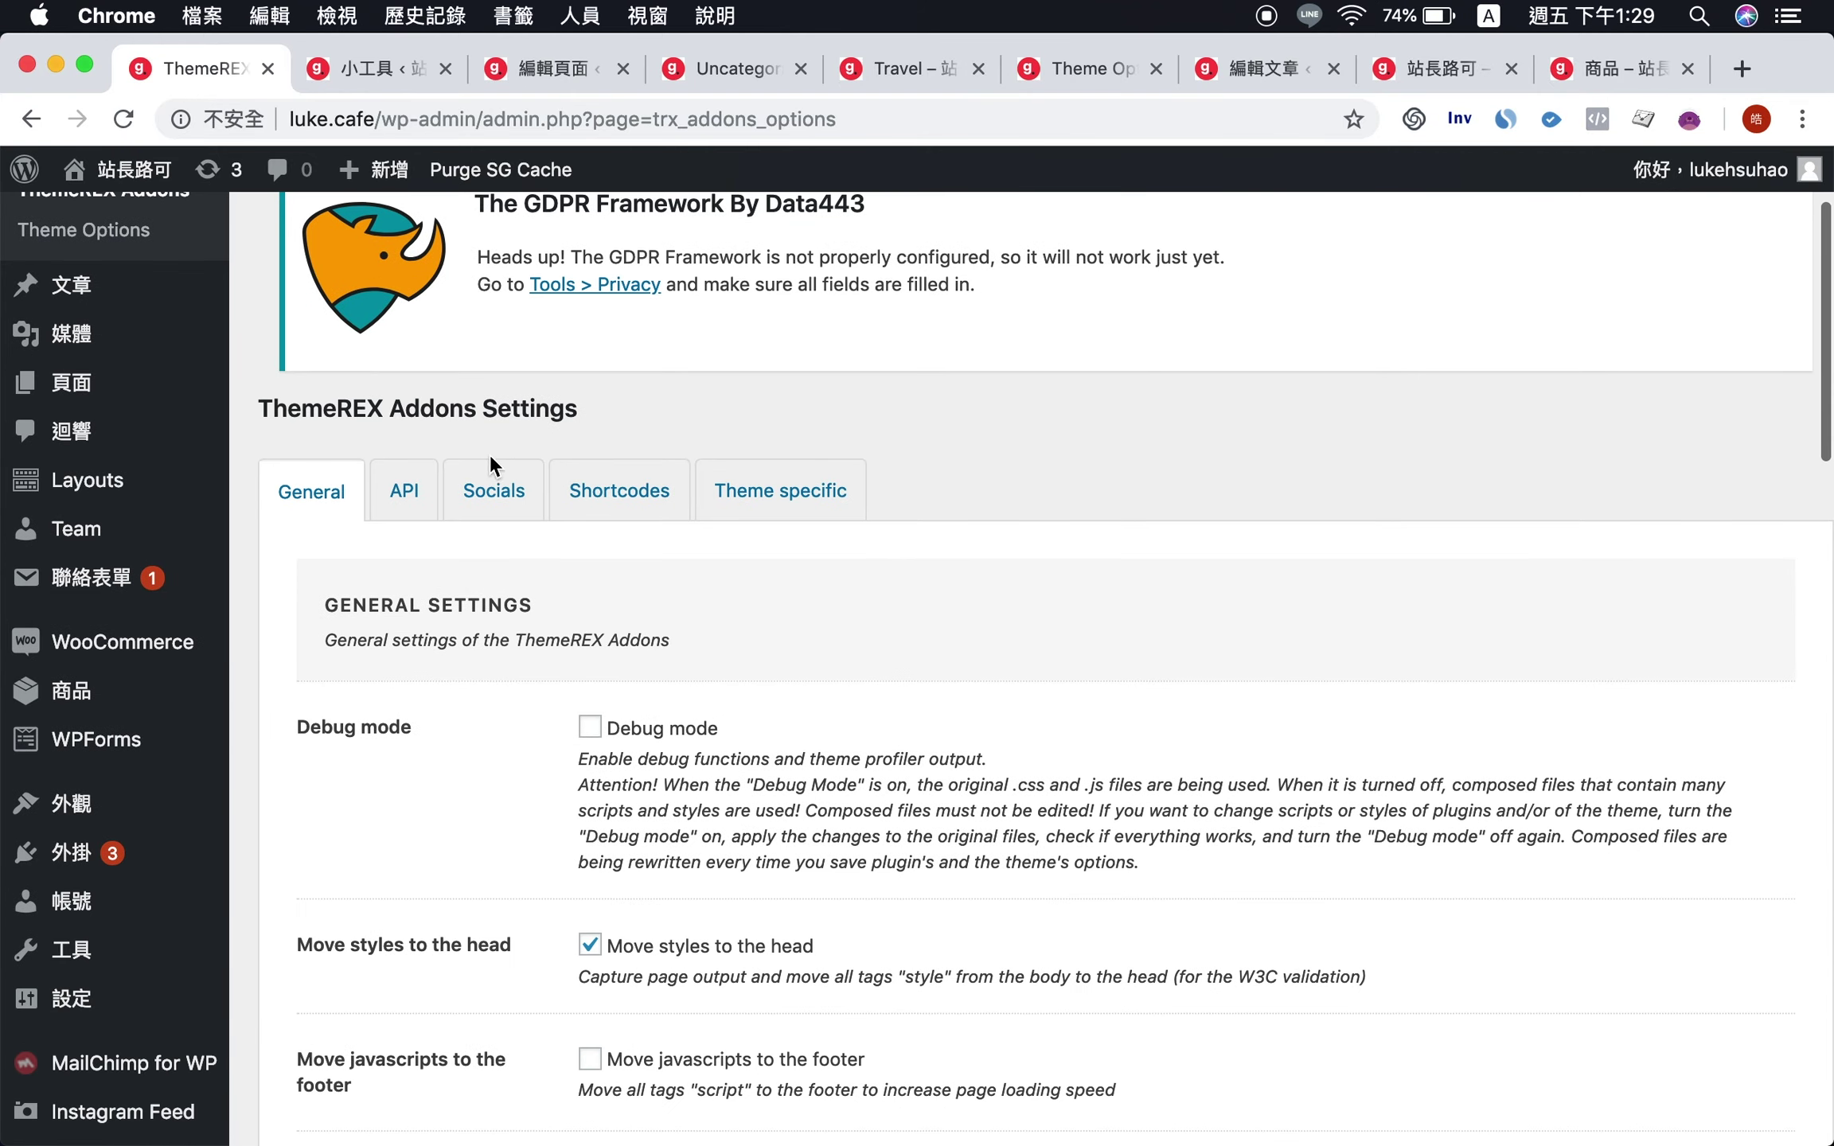
{"action": "left_click", "coordinate": [493, 494]}
{"action": "scroll", "coordinate": [842, 731], "scroll_direction": "down", "scroll_amount": 10}
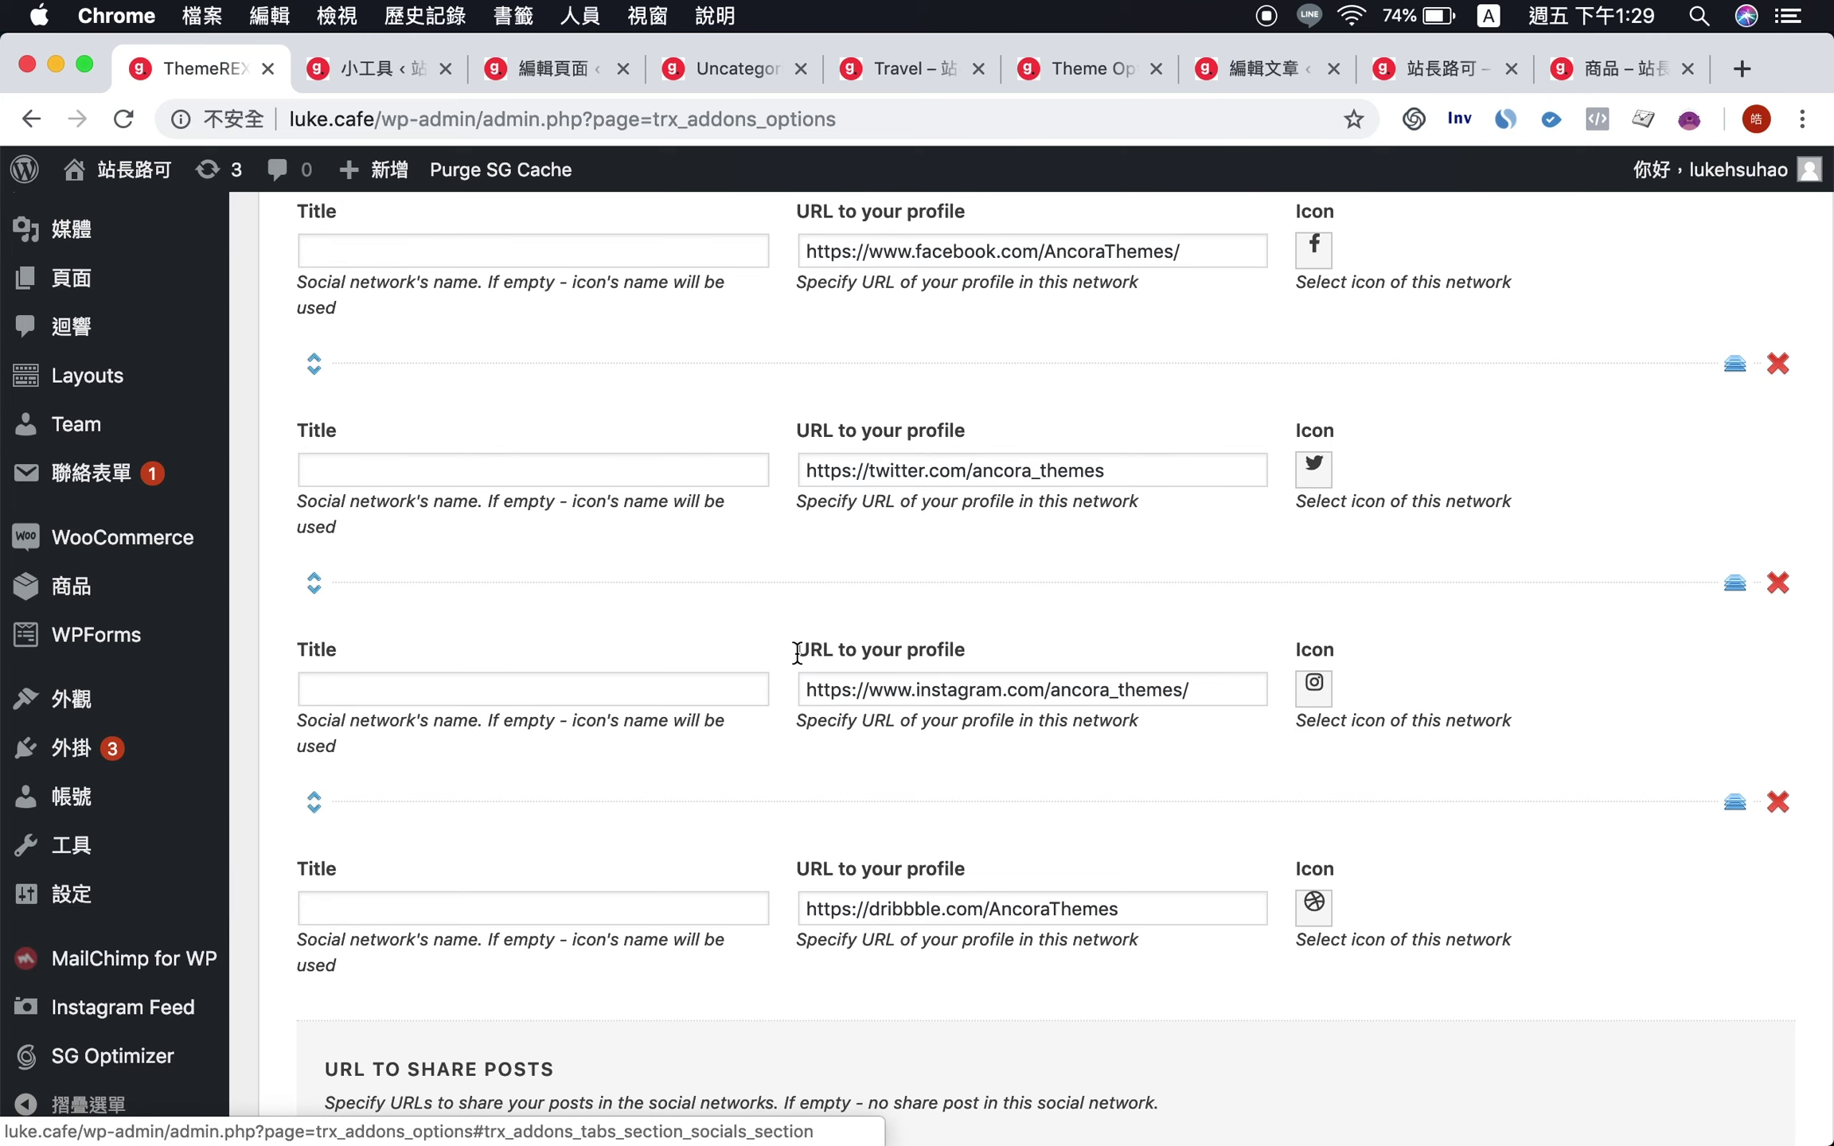
{"action": "scroll", "coordinate": [985, 553], "scroll_direction": "up", "scroll_amount": 1}
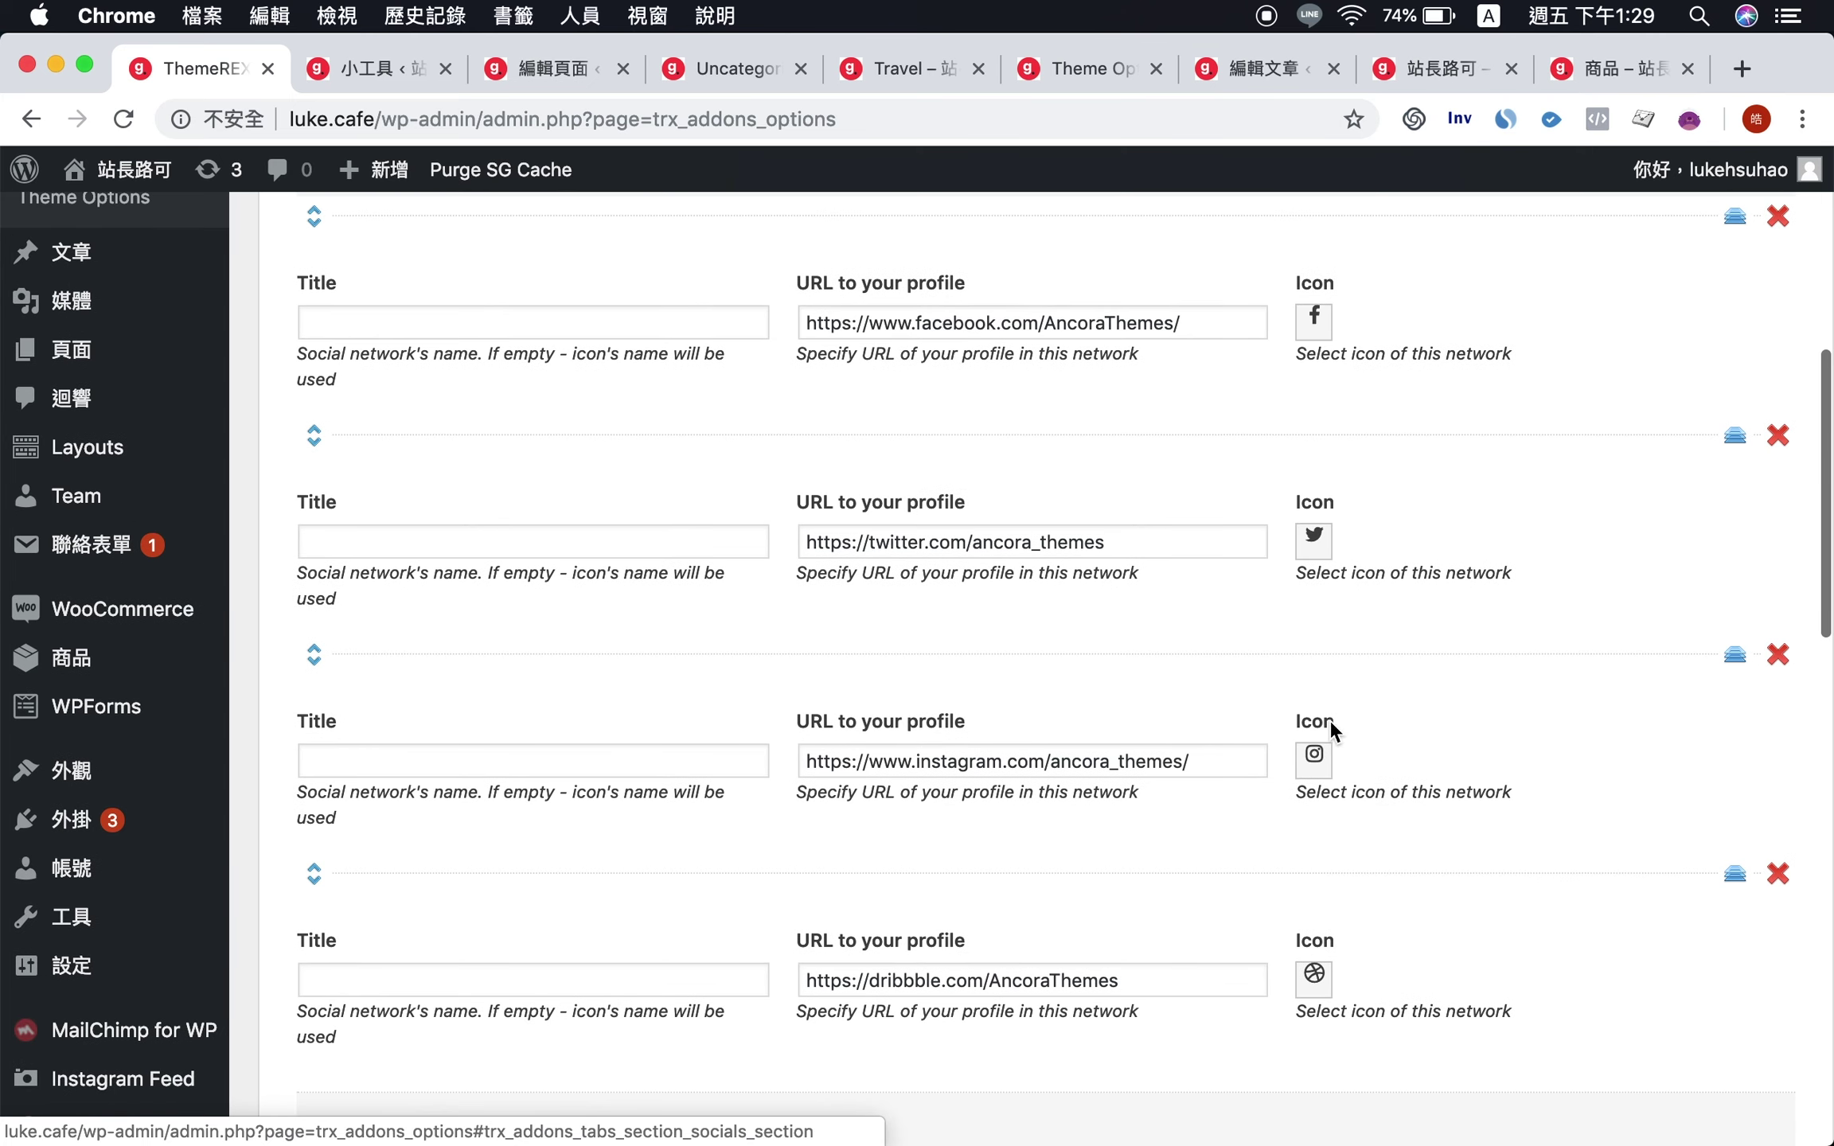
{"action": "left_click", "coordinate": [1778, 873]}
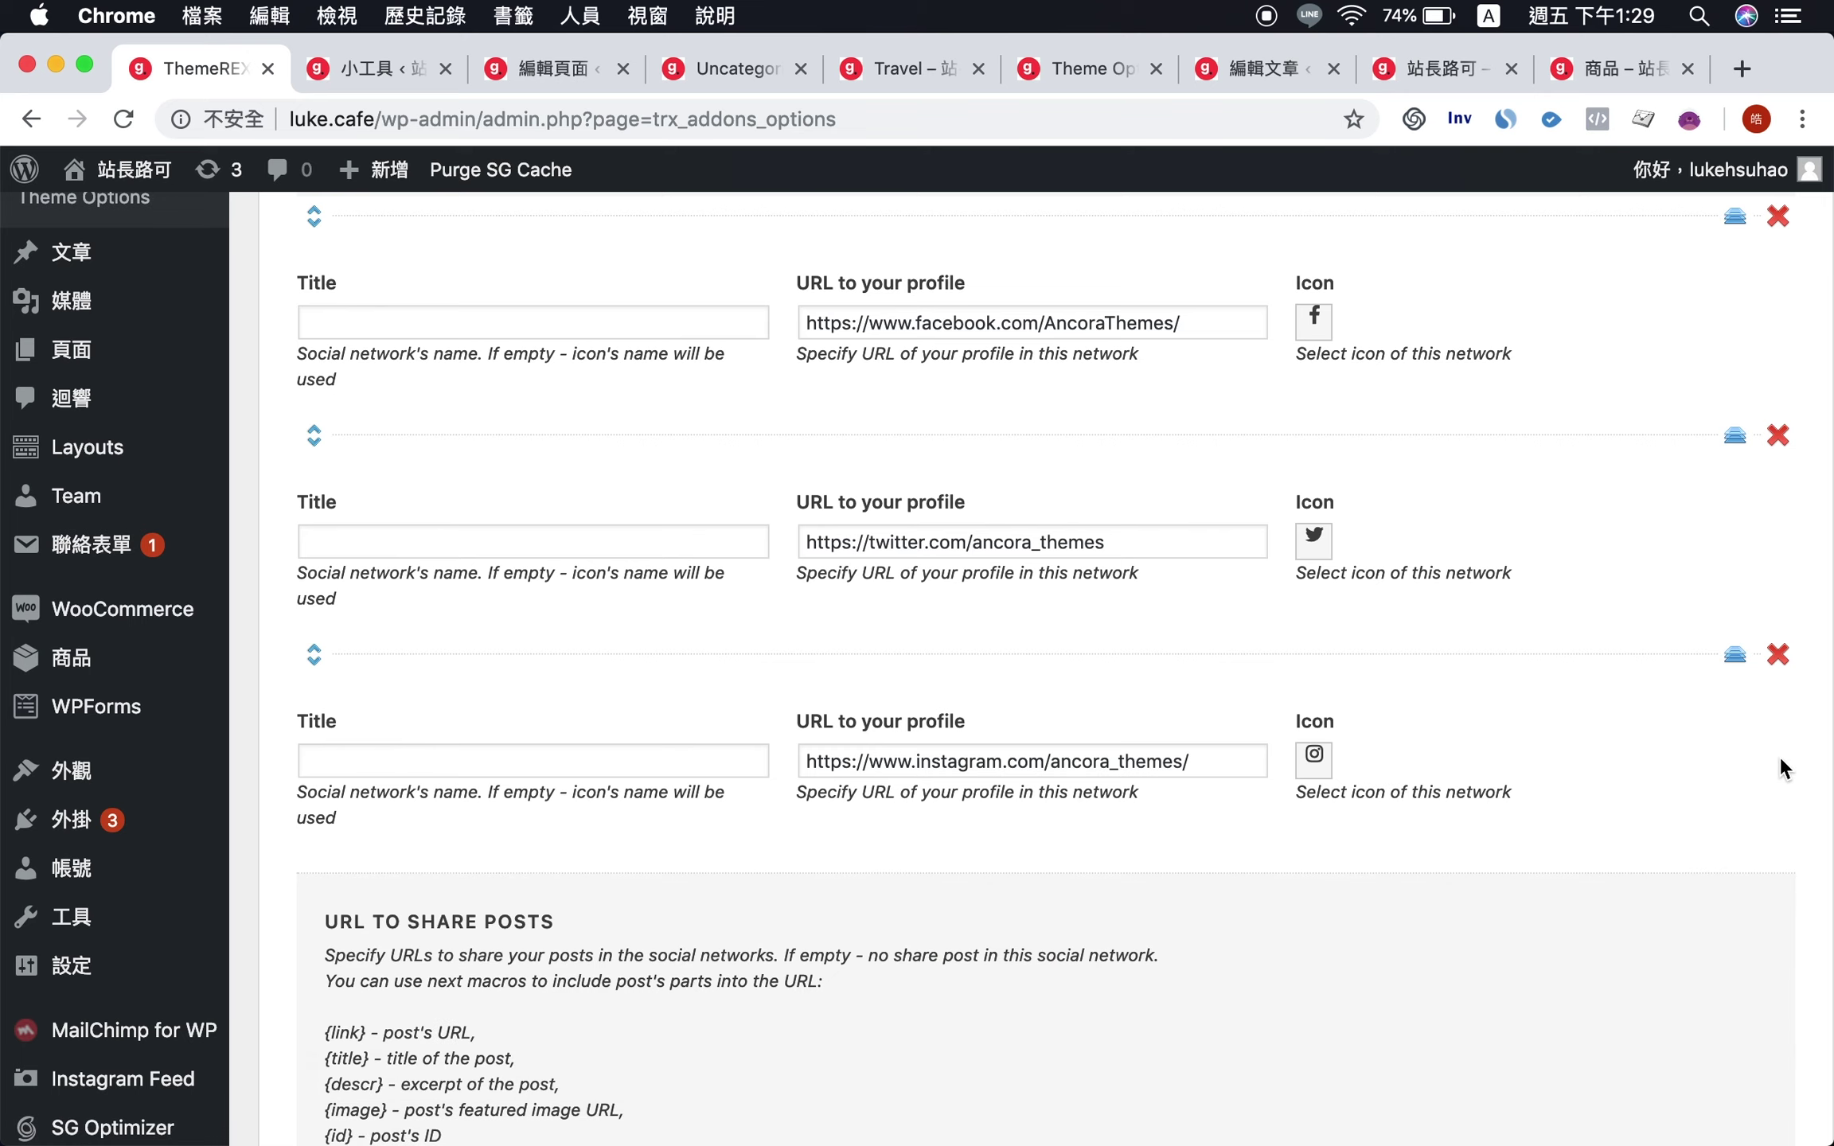
{"action": "left_click", "coordinate": [1779, 656]}
- Replace the Twitter profile entry's icon with the Instagram icon, found by searching for "ins", and save the options
{"action": "left_click", "coordinate": [807, 314]}
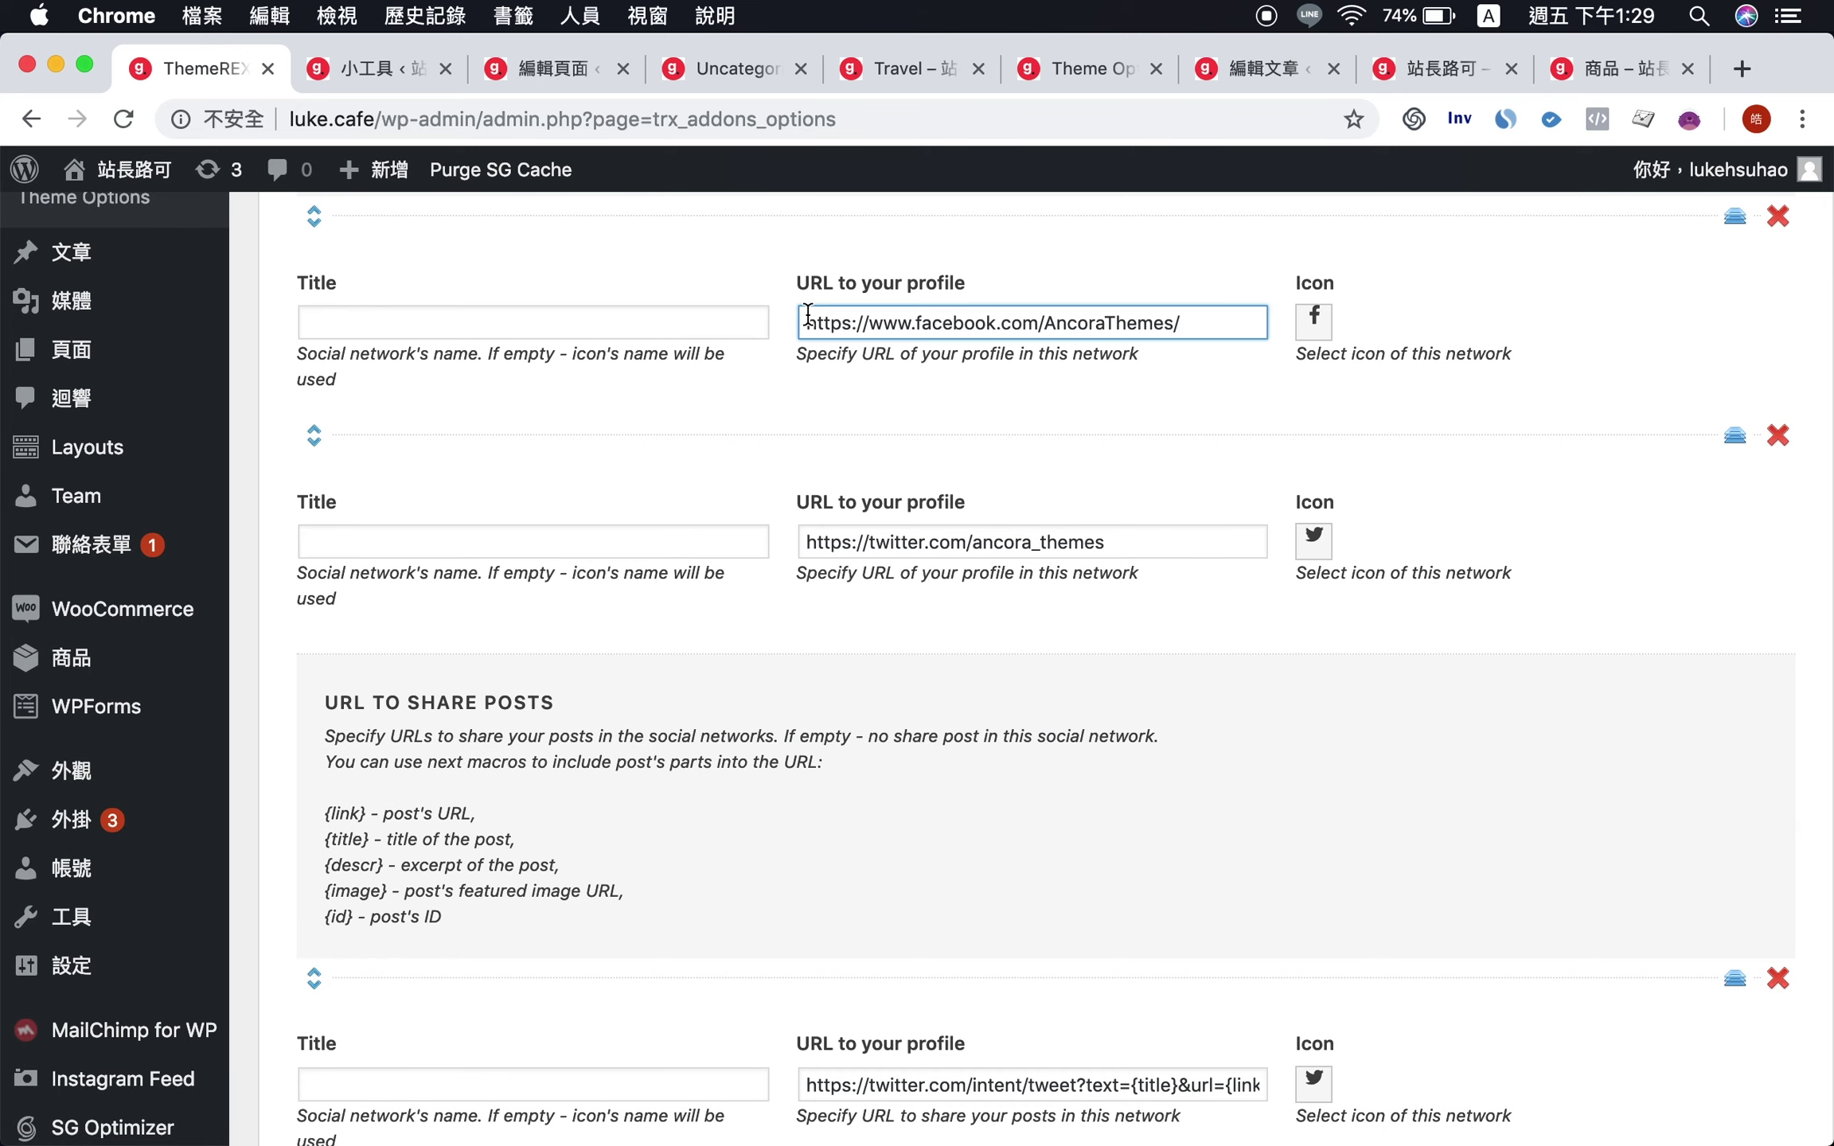
{"action": "left_click_drag", "start_coordinate": [807, 314], "coordinate": [1240, 316]}
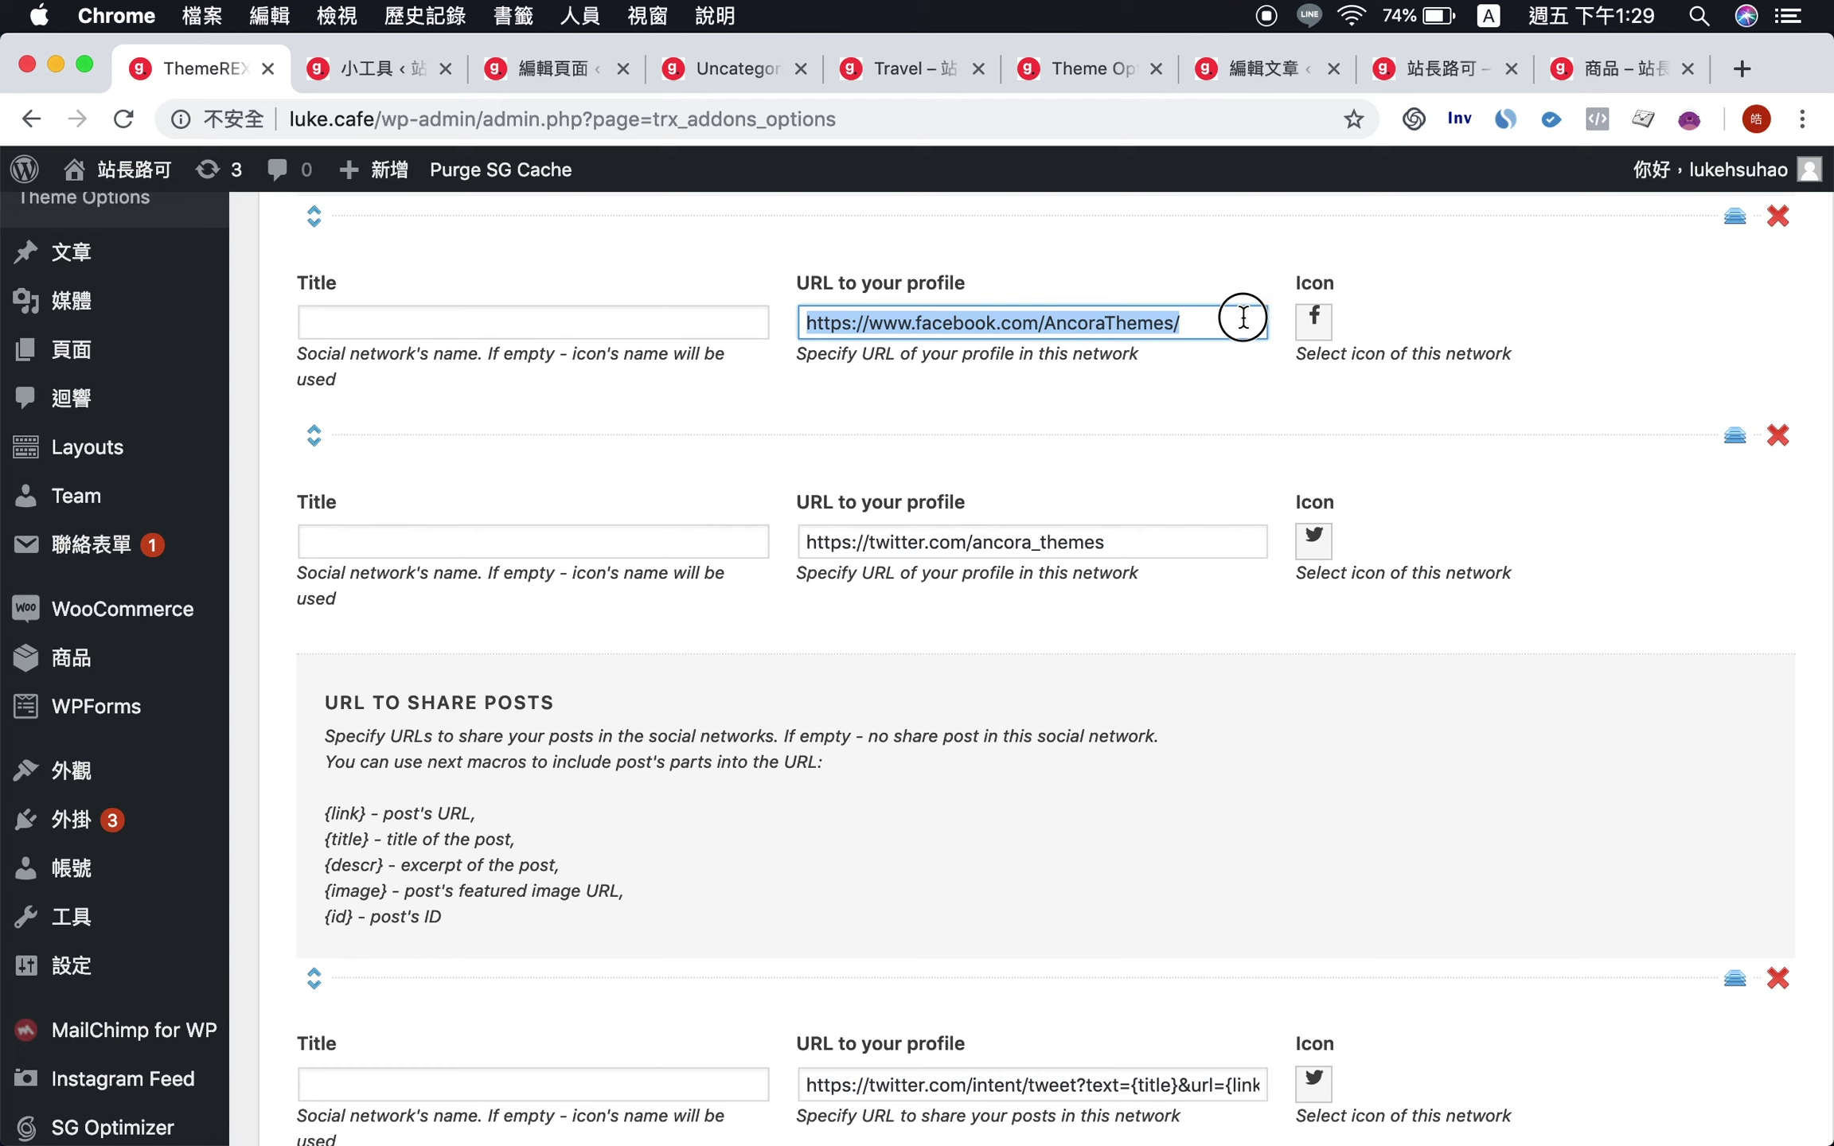
{"action": "left_click", "coordinate": [1315, 547]}
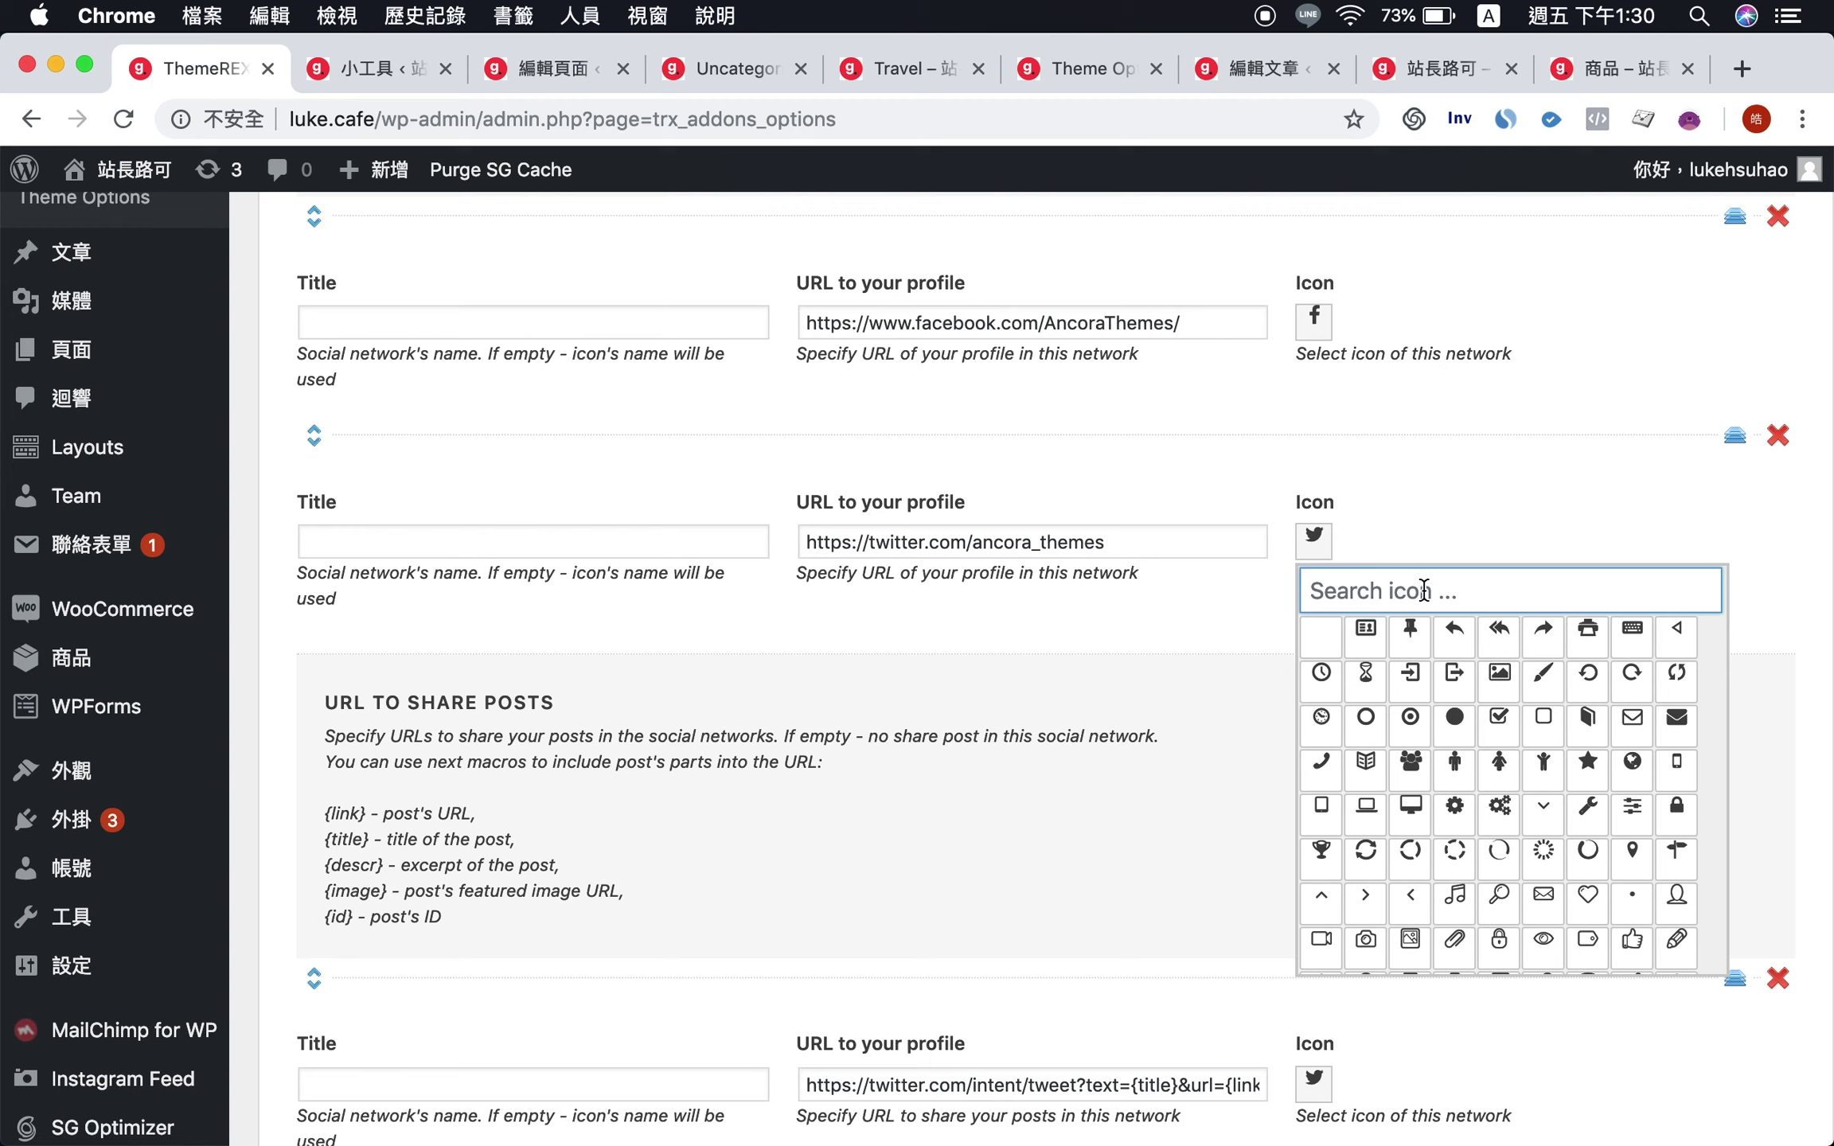
{"action": "type", "text": "ins"}
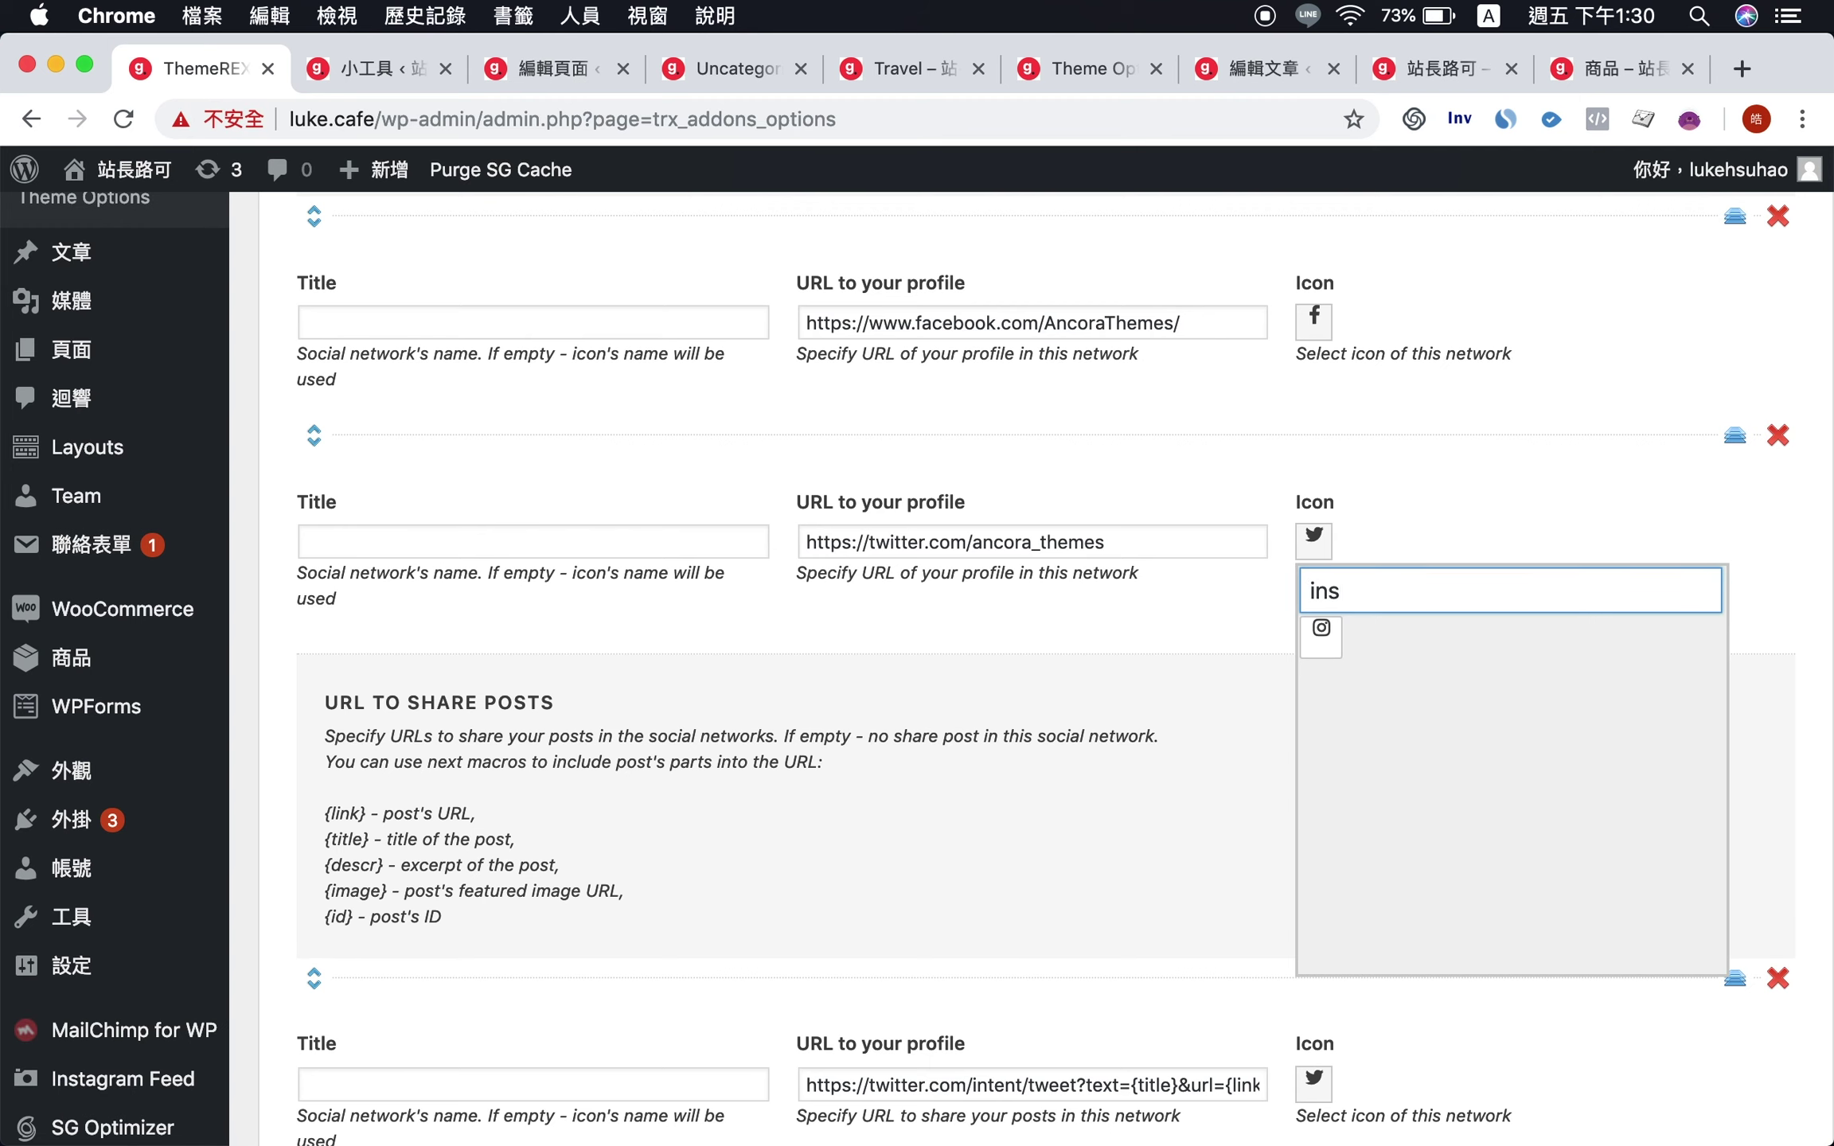
{"action": "left_click", "coordinate": [1321, 627]}
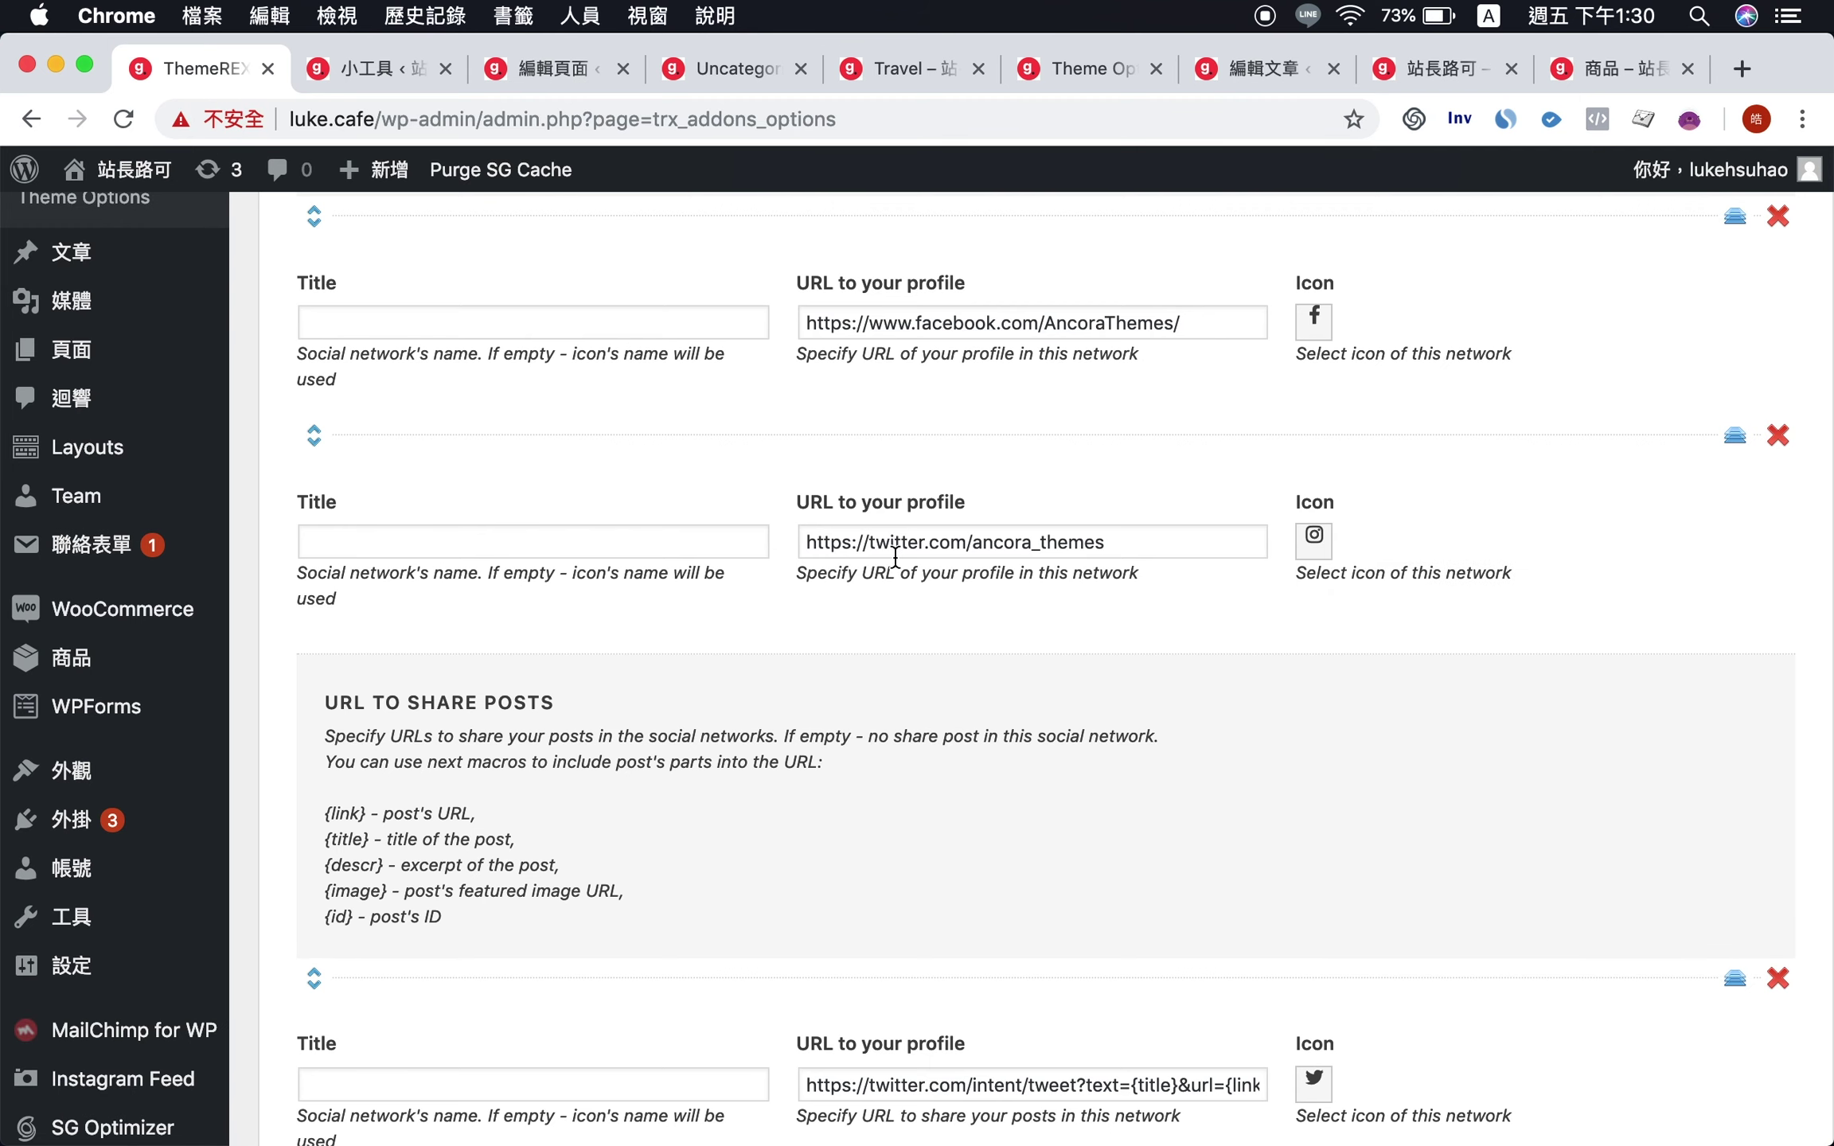
{"action": "left_click_drag", "start_coordinate": [832, 542], "coordinate": [1035, 585]}
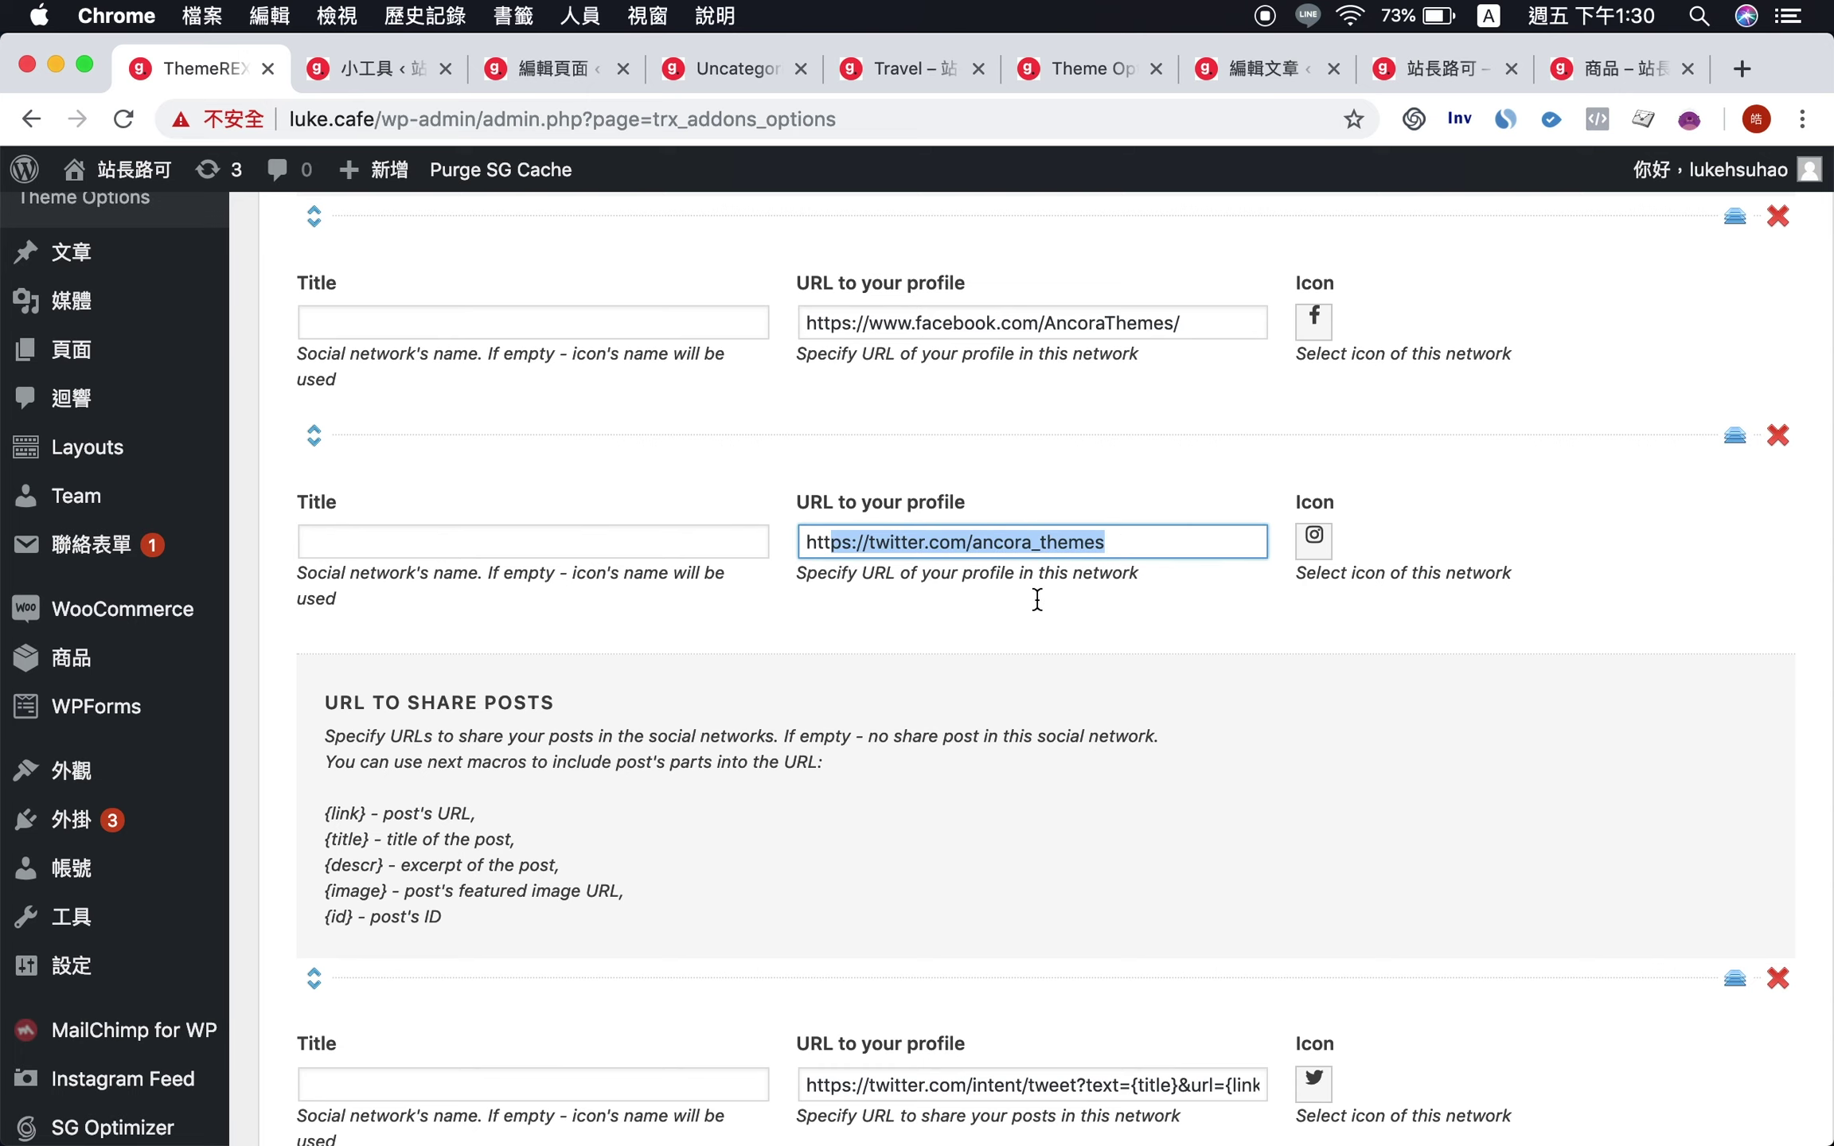
{"action": "scroll", "coordinate": [1033, 629], "scroll_direction": "down", "scroll_amount": 5}
{"action": "scroll", "coordinate": [1033, 628], "scroll_direction": "down", "scroll_amount": 6}
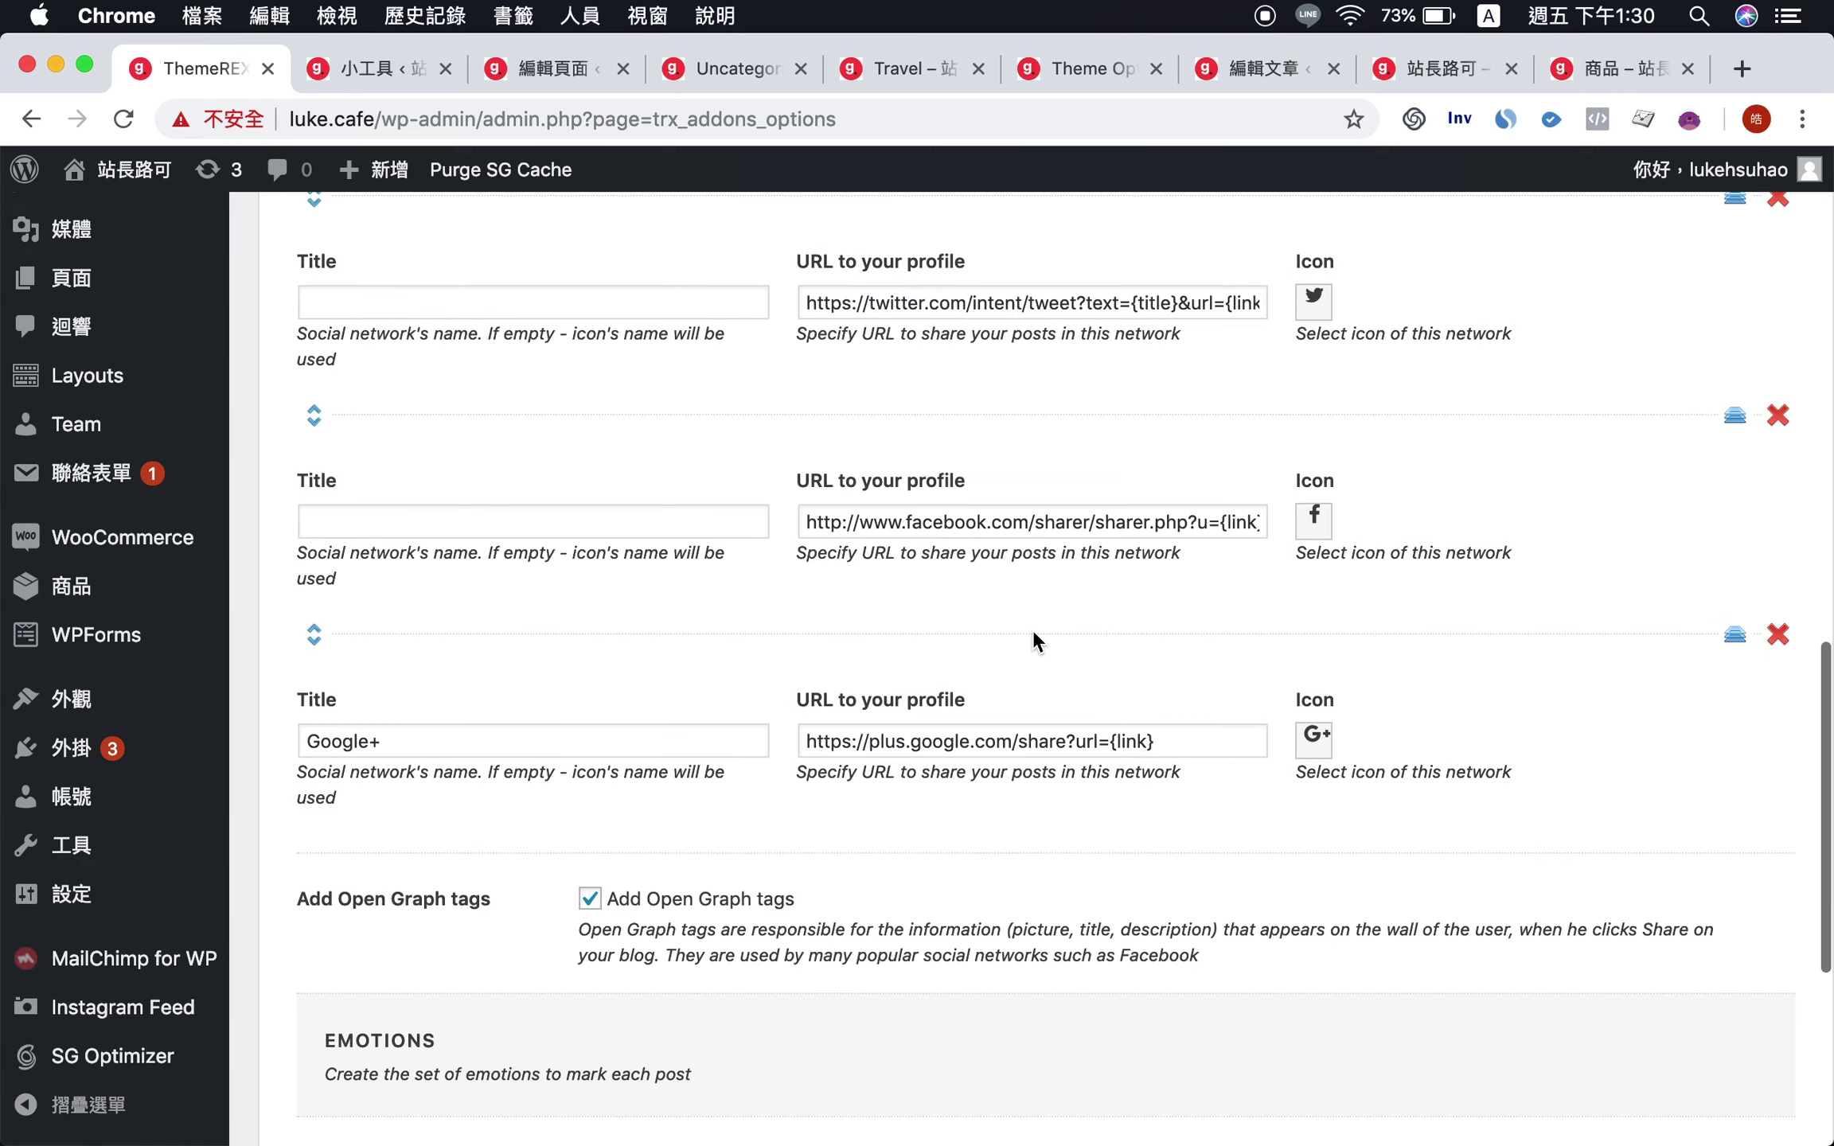
{"action": "left_click", "coordinate": [367, 1030]}
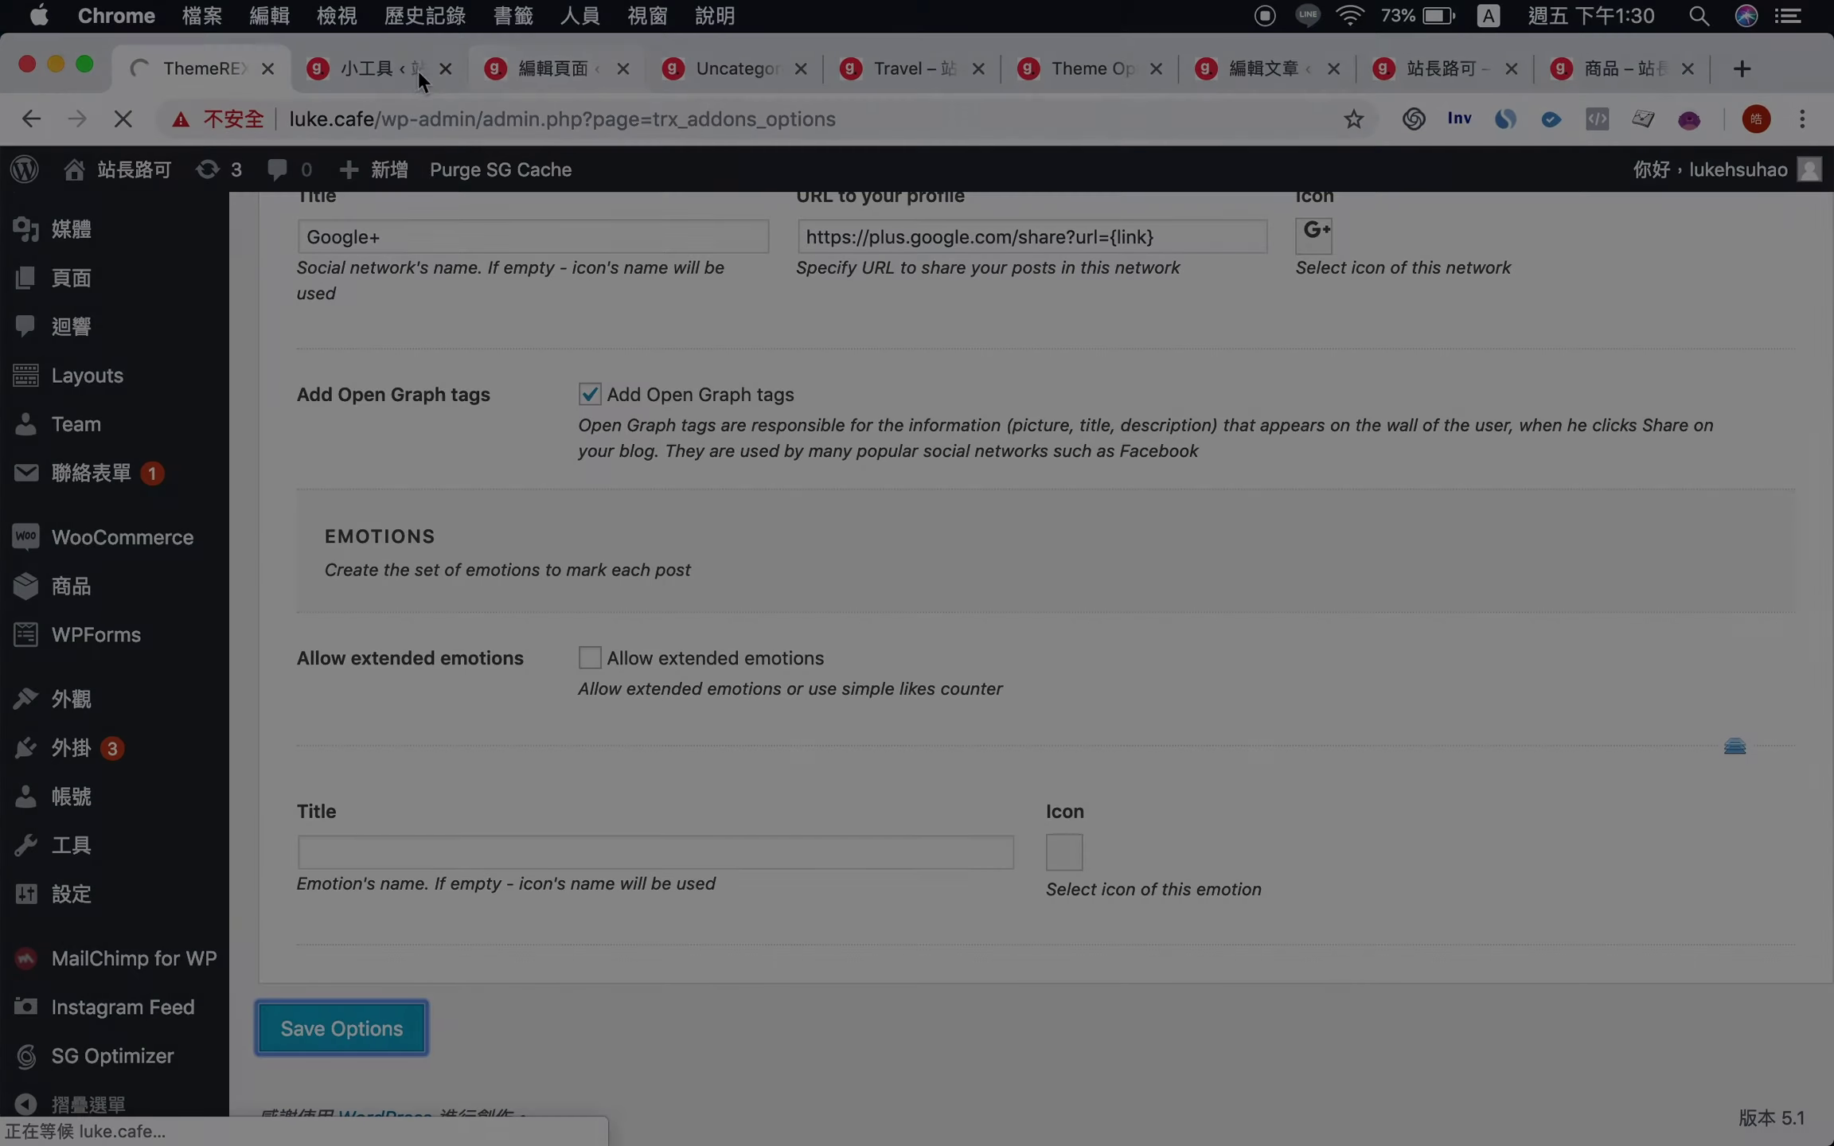
- Check the social icons in the header and side strip of the live Uncategorized page, and look further down the page
{"action": "left_click", "coordinate": [728, 68]}
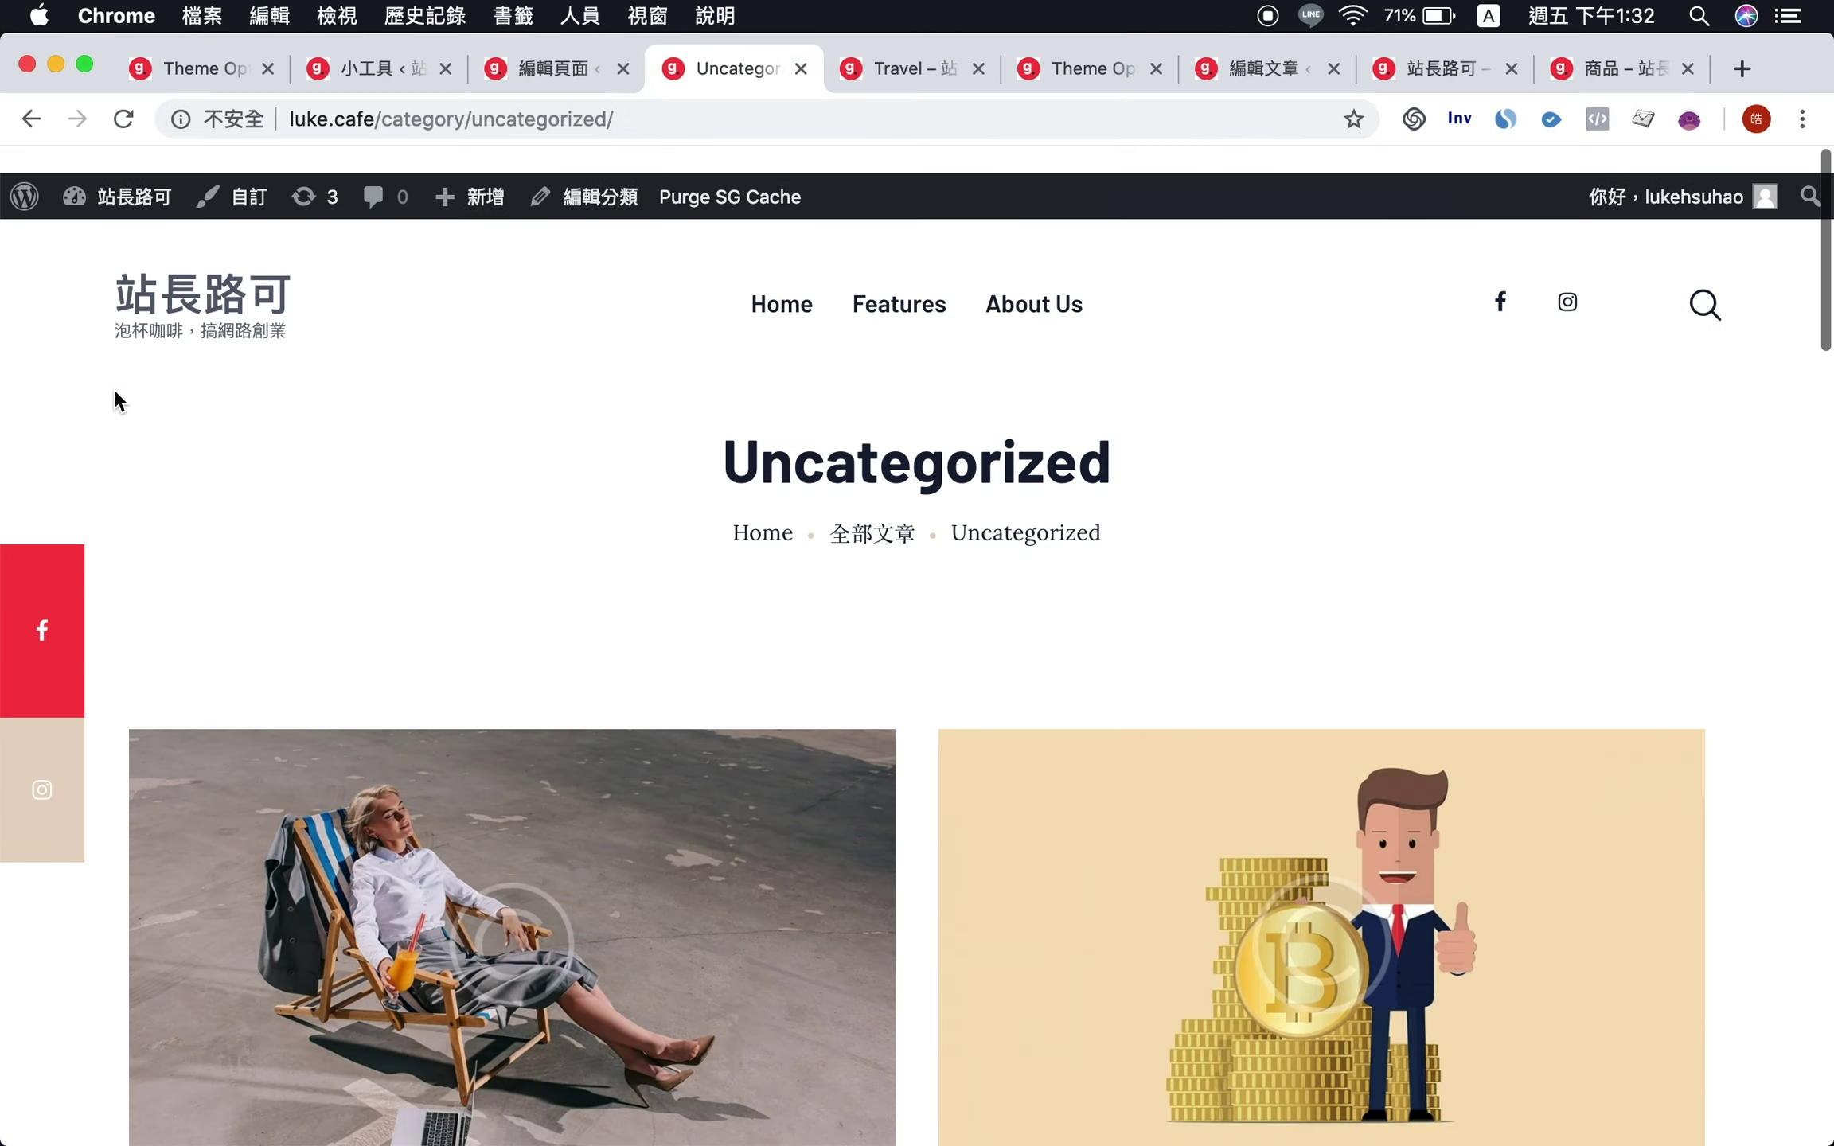
{"action": "scroll", "coordinate": [116, 394], "scroll_direction": "down", "scroll_amount": 10}
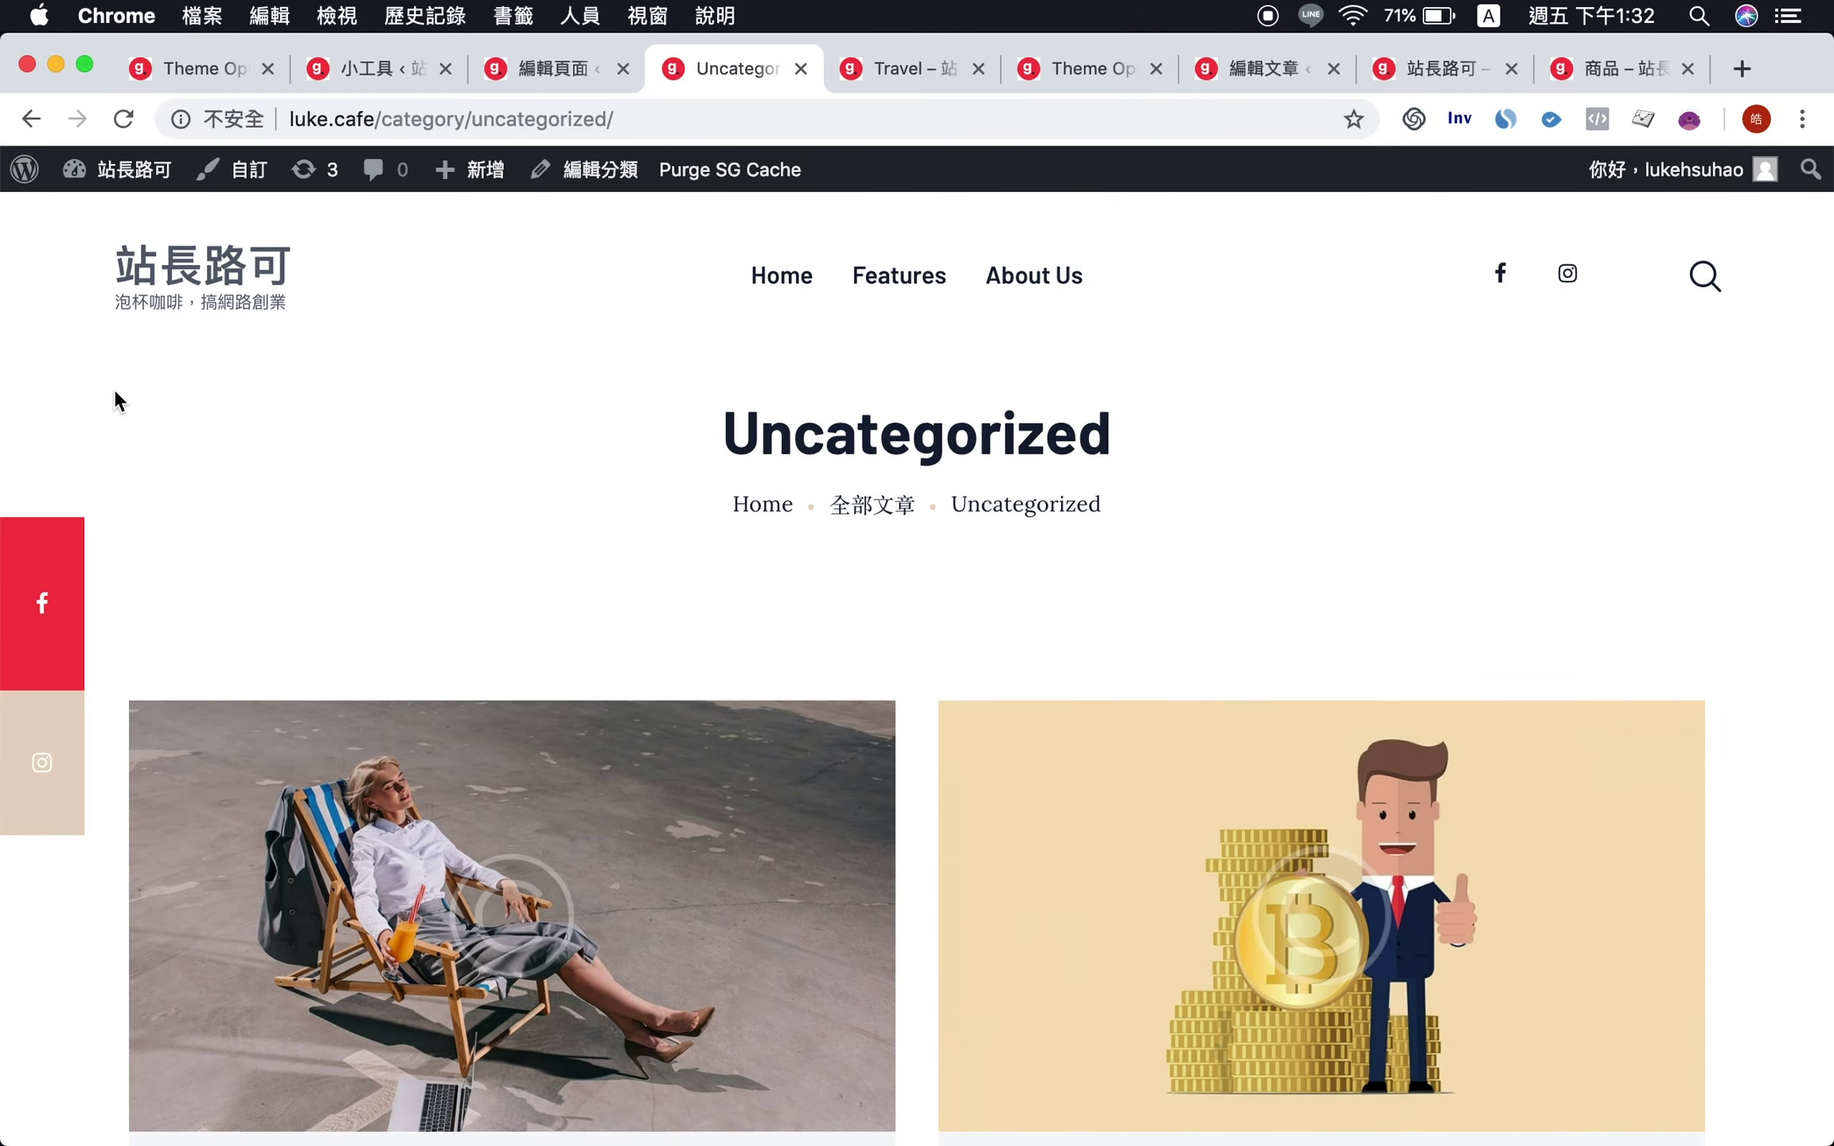
{"action": "scroll", "coordinate": [113, 389], "scroll_direction": "down", "scroll_amount": 15}
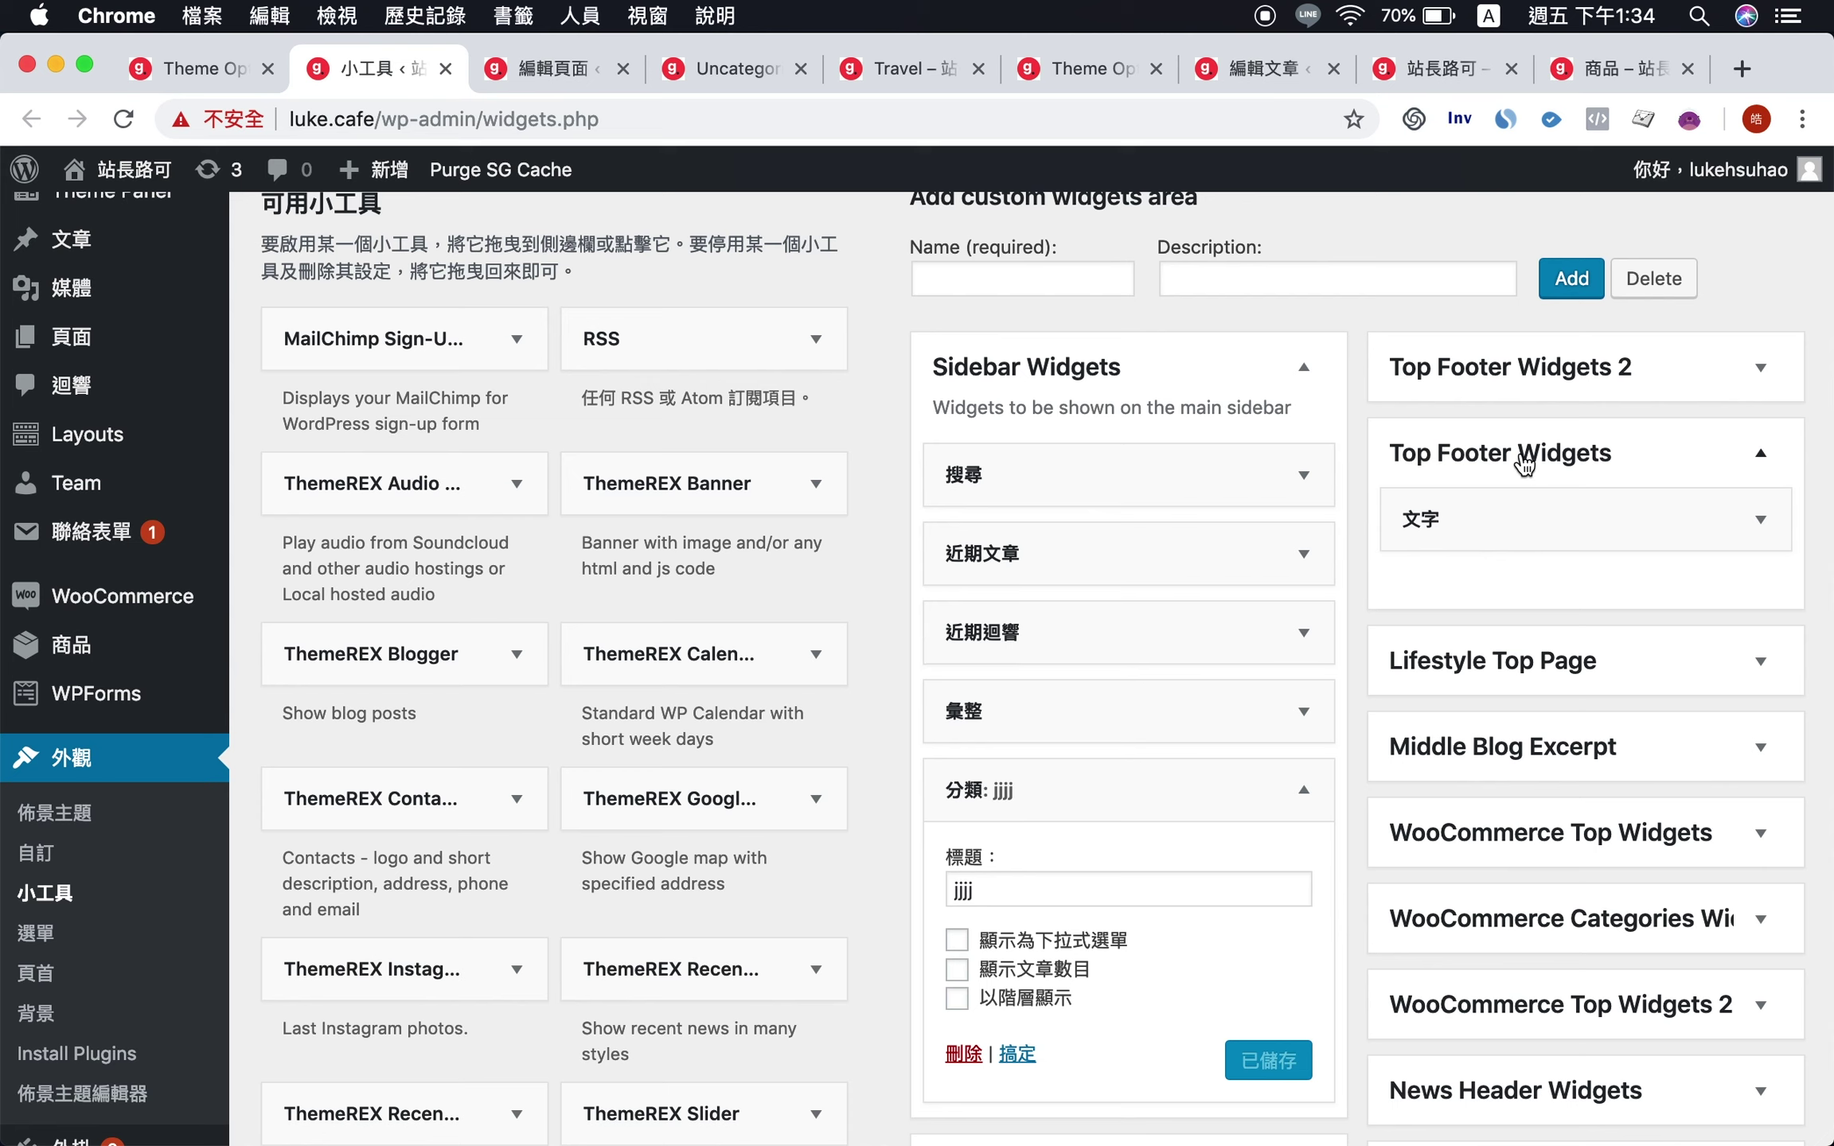
- In the Top Footer Widgets text widget, change "Our Instagram" to "Our Instagramabc" and save the widget
{"action": "left_click", "coordinate": [1741, 520]}
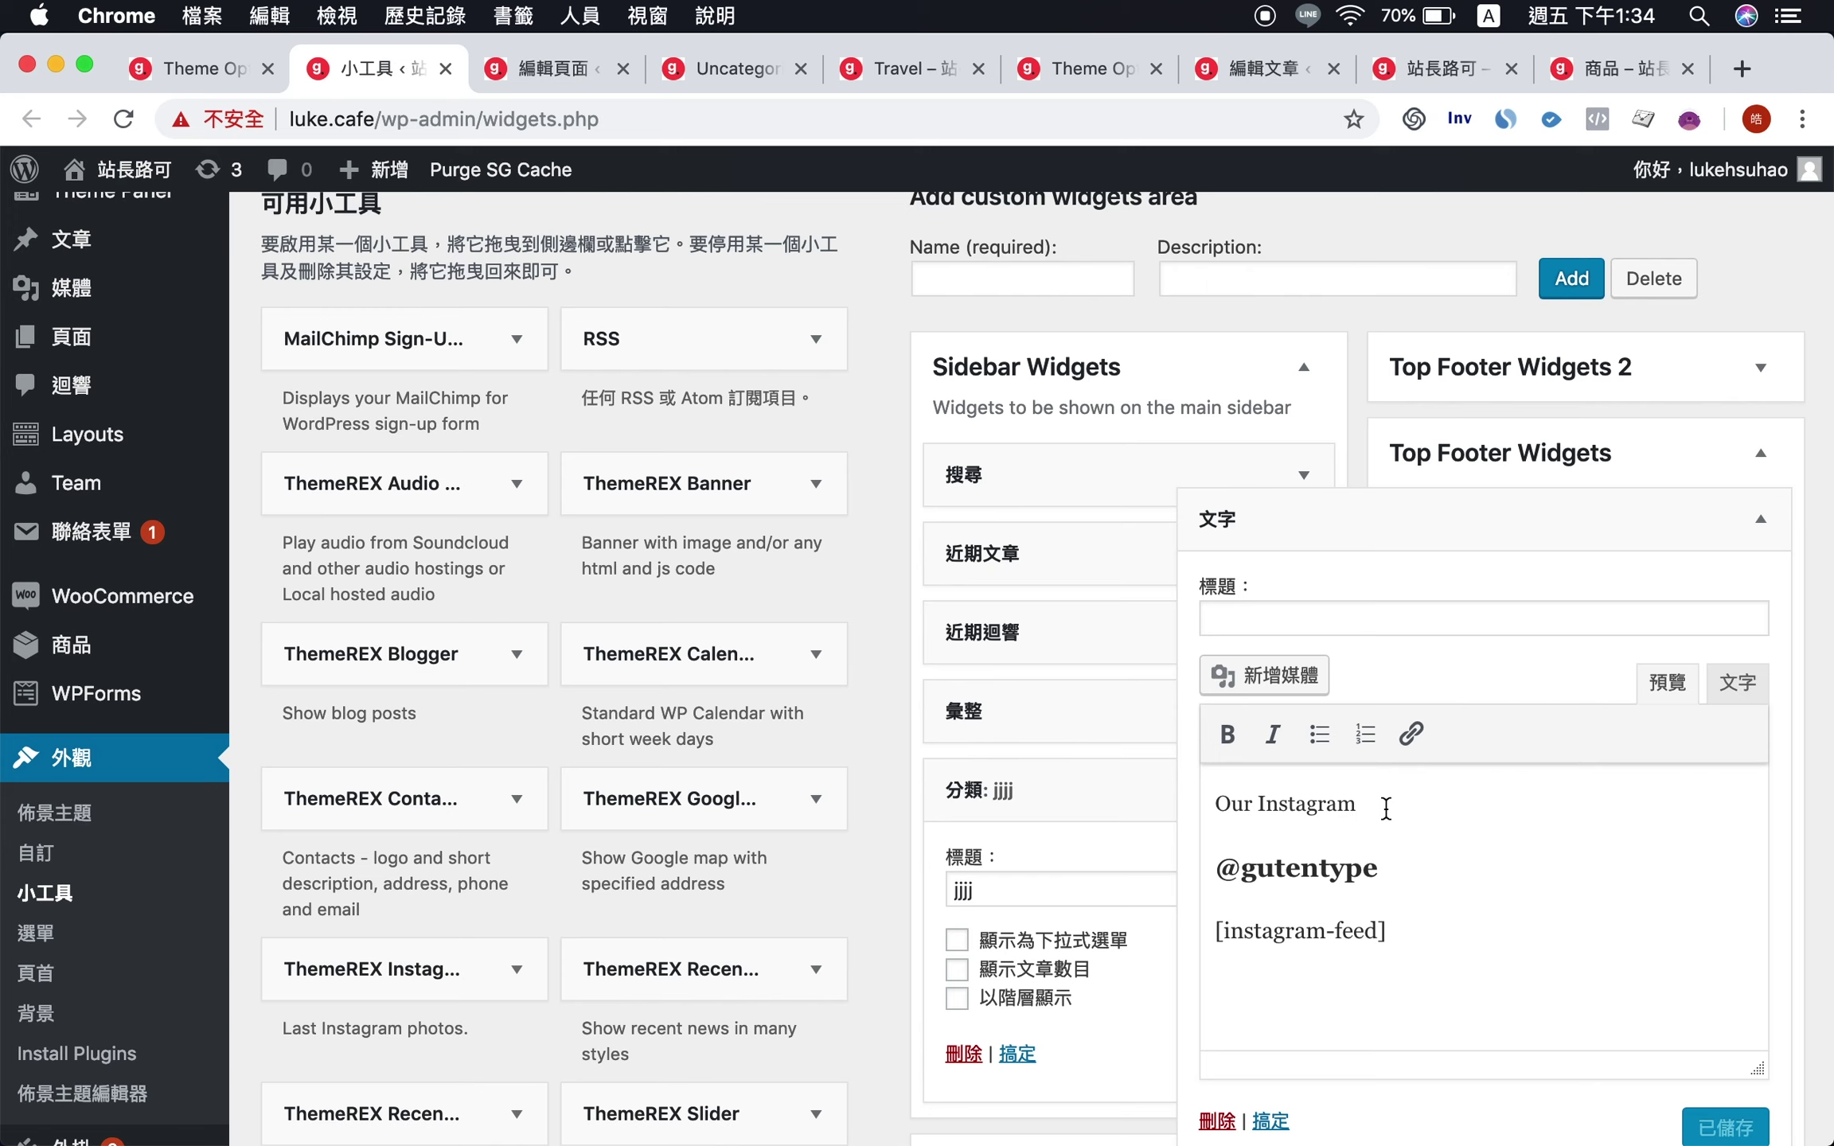
{"action": "scroll", "coordinate": [1401, 931], "scroll_direction": "down", "scroll_amount": 2}
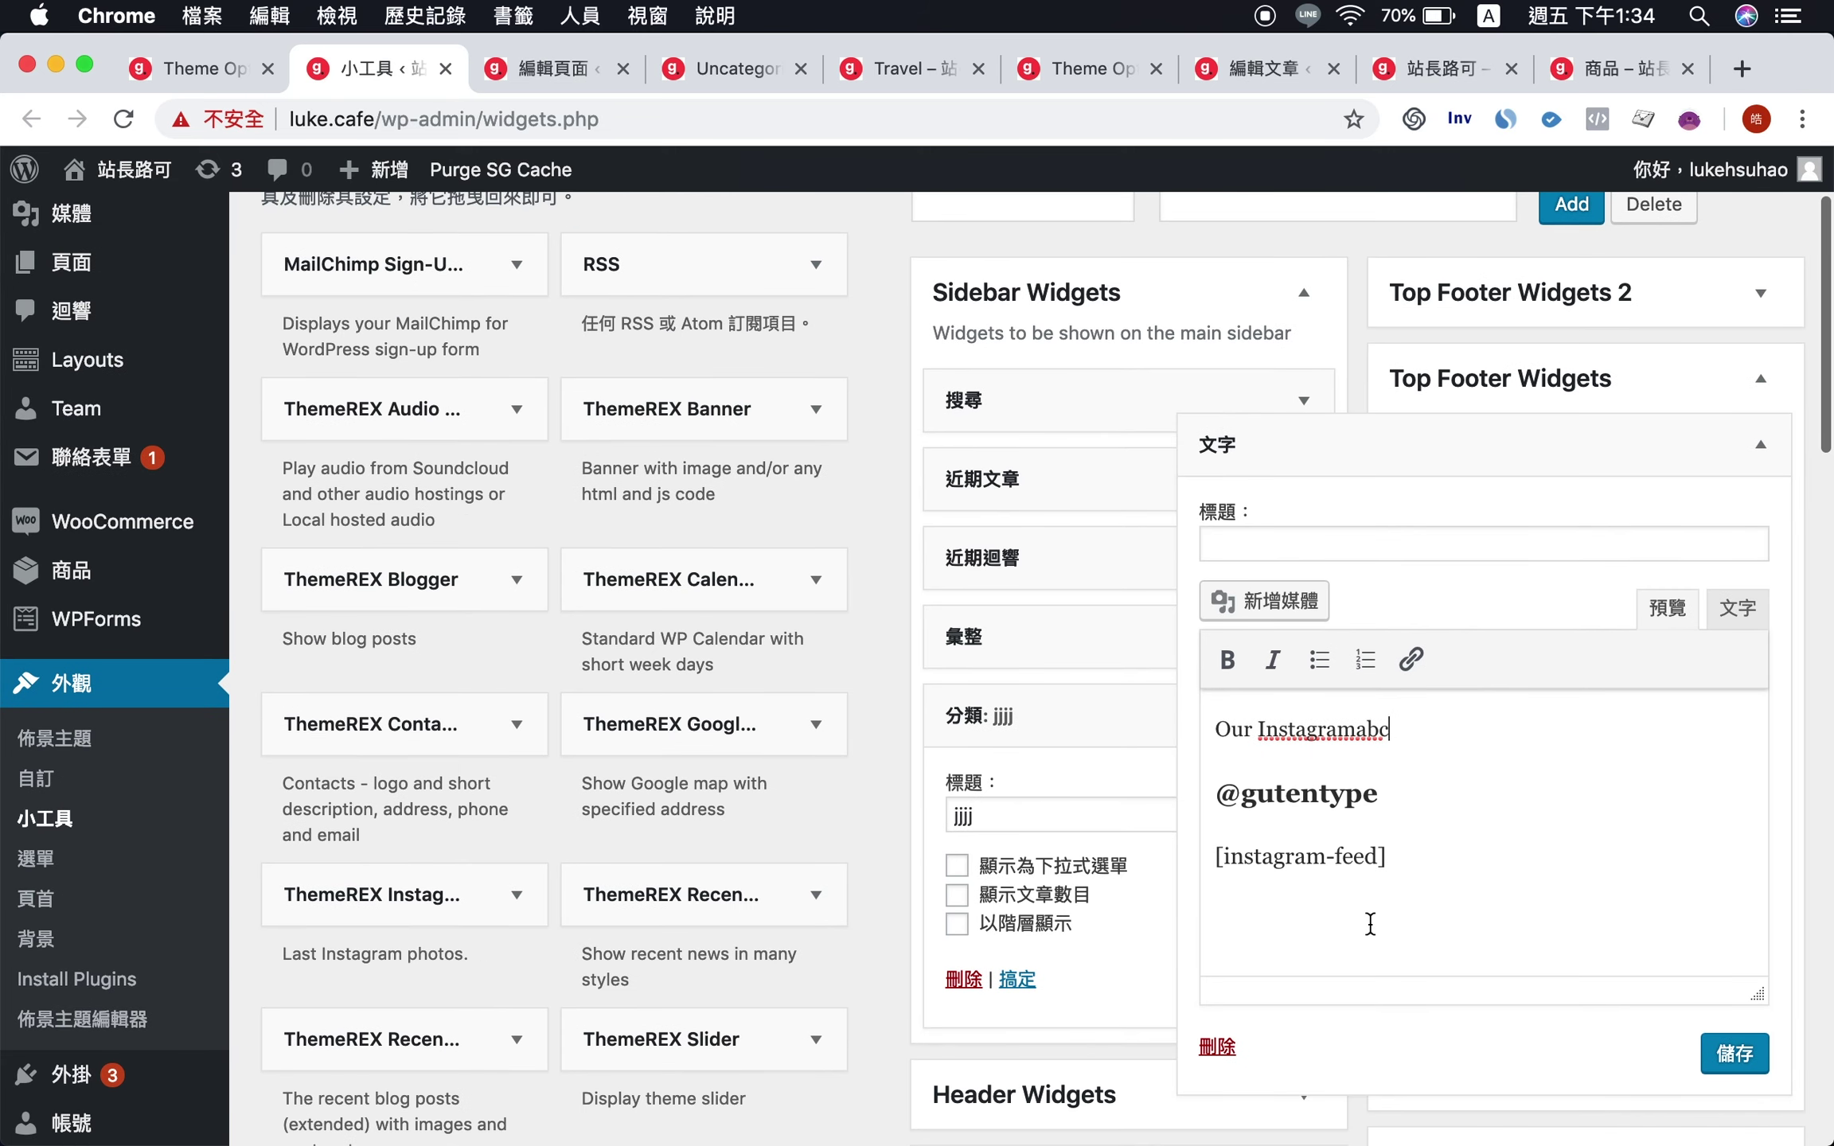
{"action": "left_click", "coordinate": [1735, 1055]}
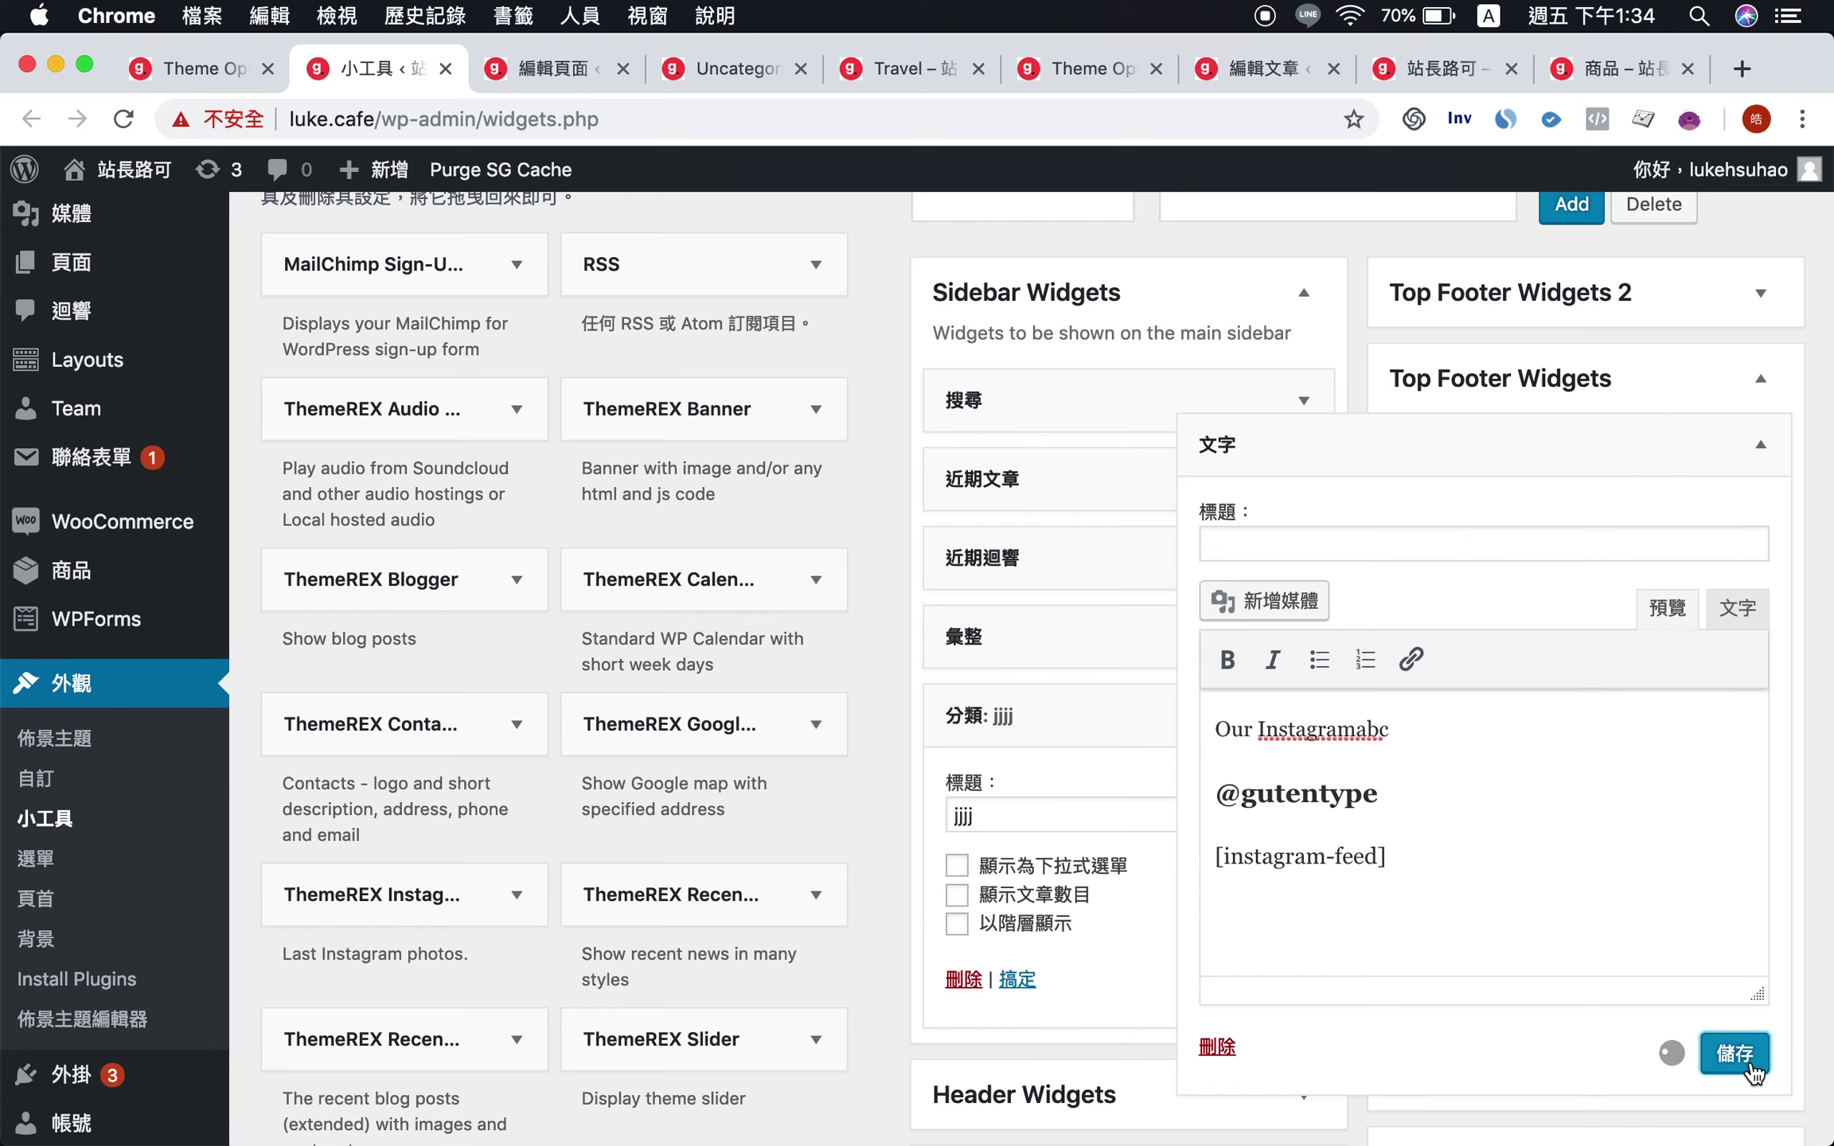
- Reload the live Uncategorized page and compare its Instagram section heading with the text in the Top Footer Widgets text widget
{"action": "left_click", "coordinate": [734, 70]}
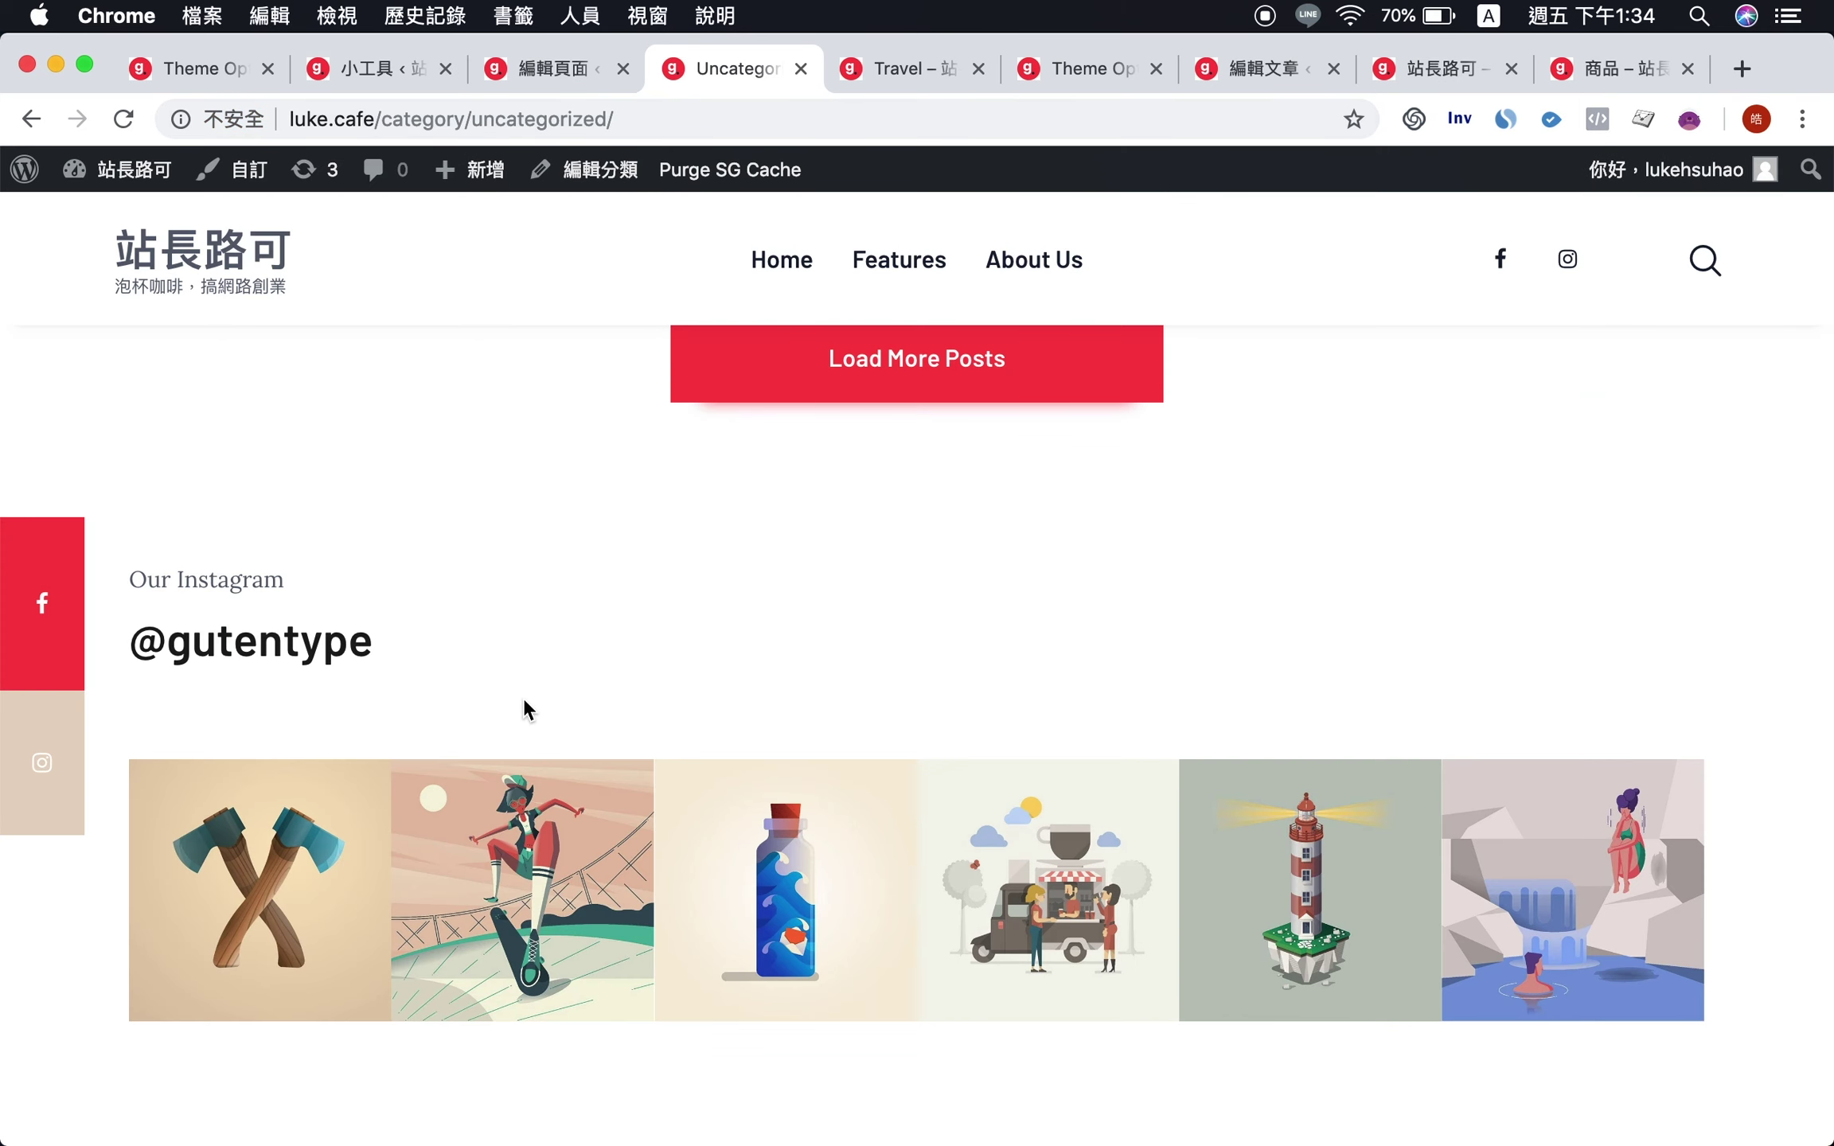
{"action": "key", "text": "super+r"}
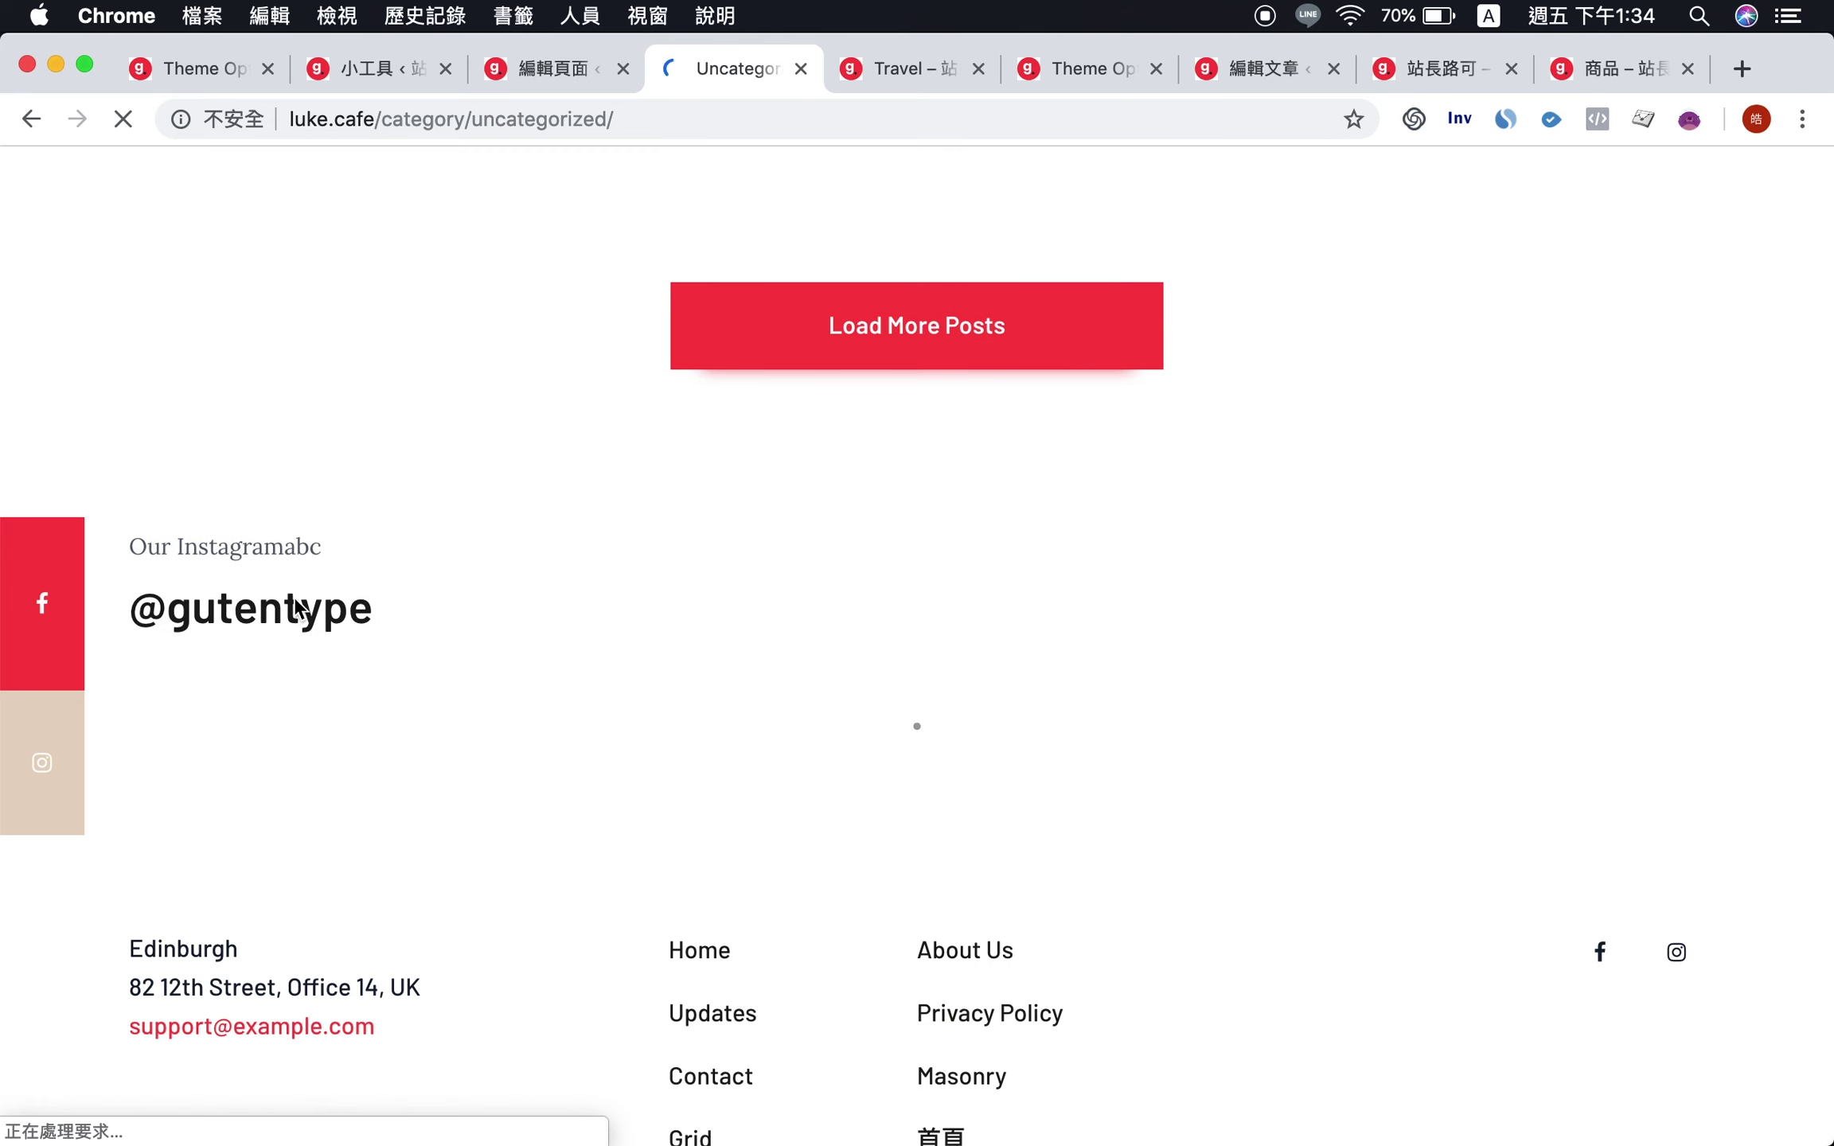
{"action": "left_click_drag", "start_coordinate": [284, 579], "coordinate": [323, 580]}
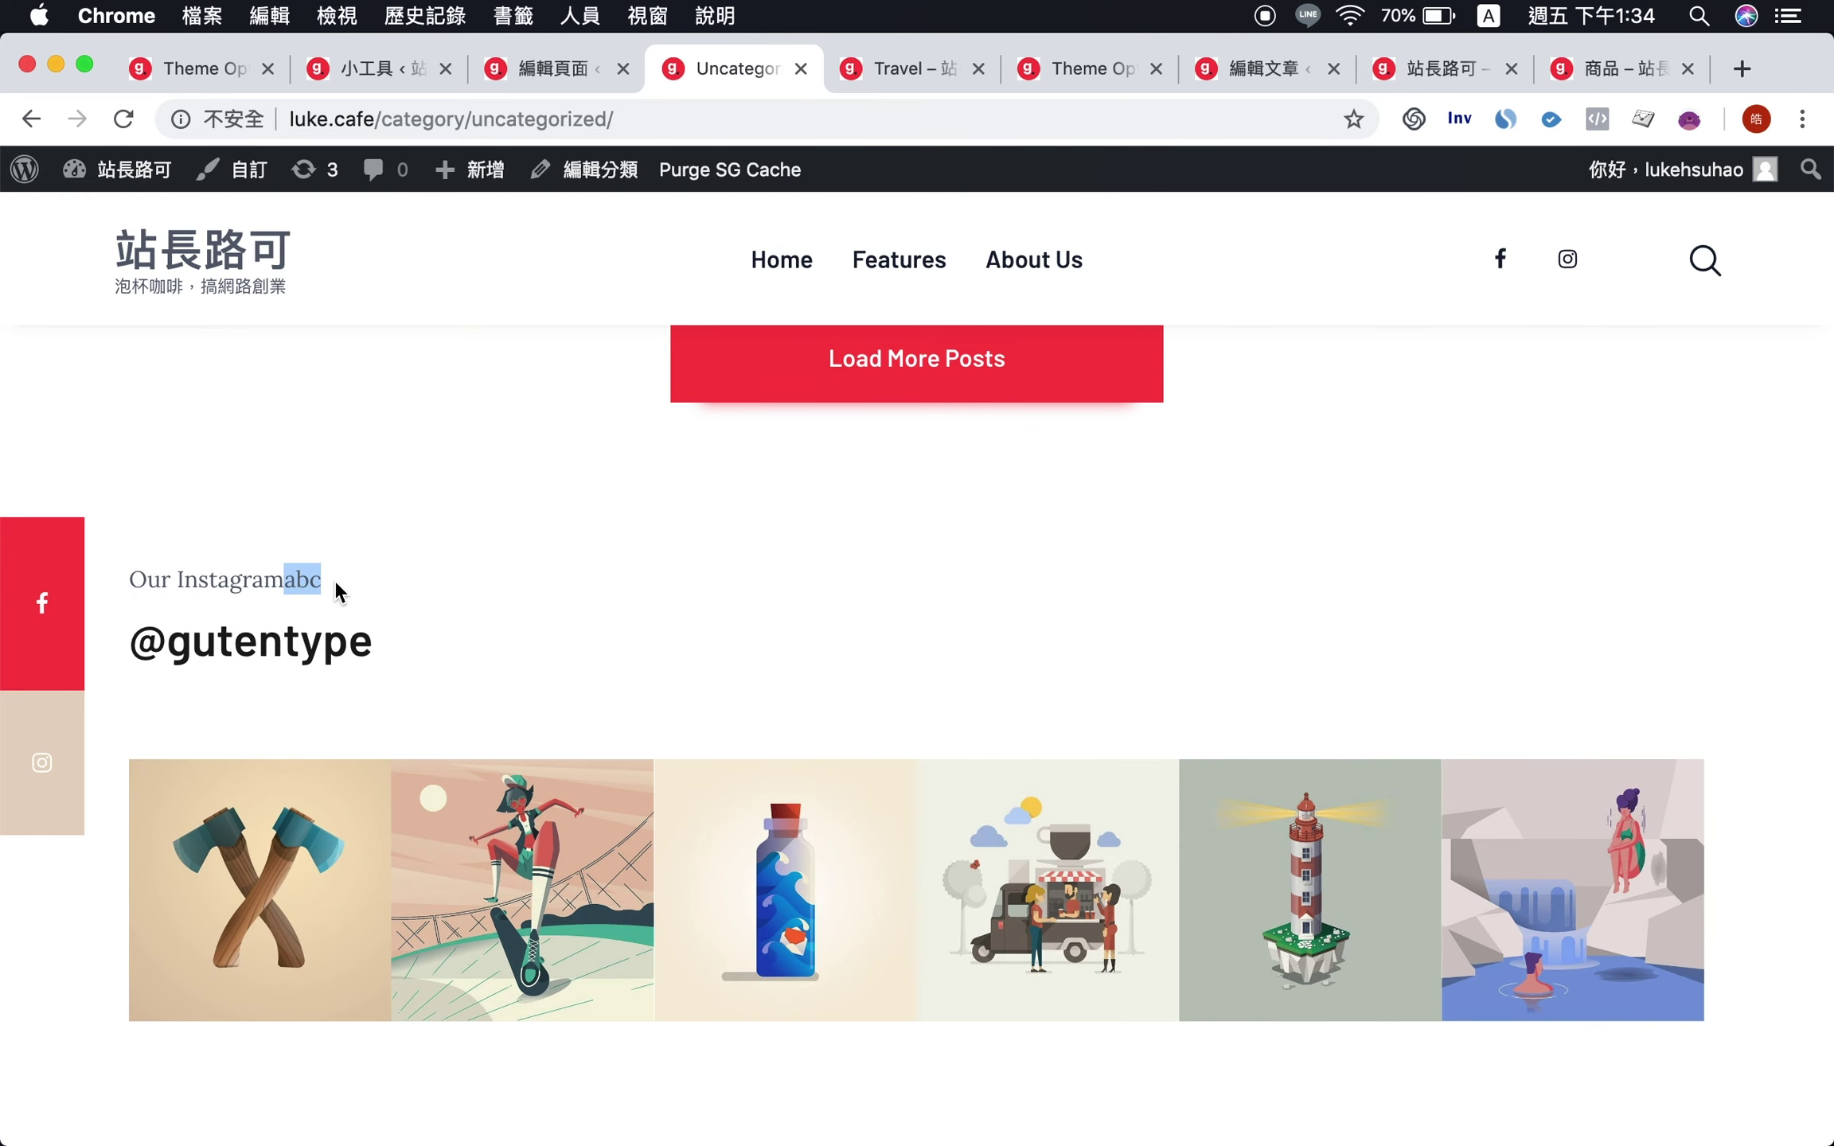
{"action": "left_click", "coordinate": [354, 72]}
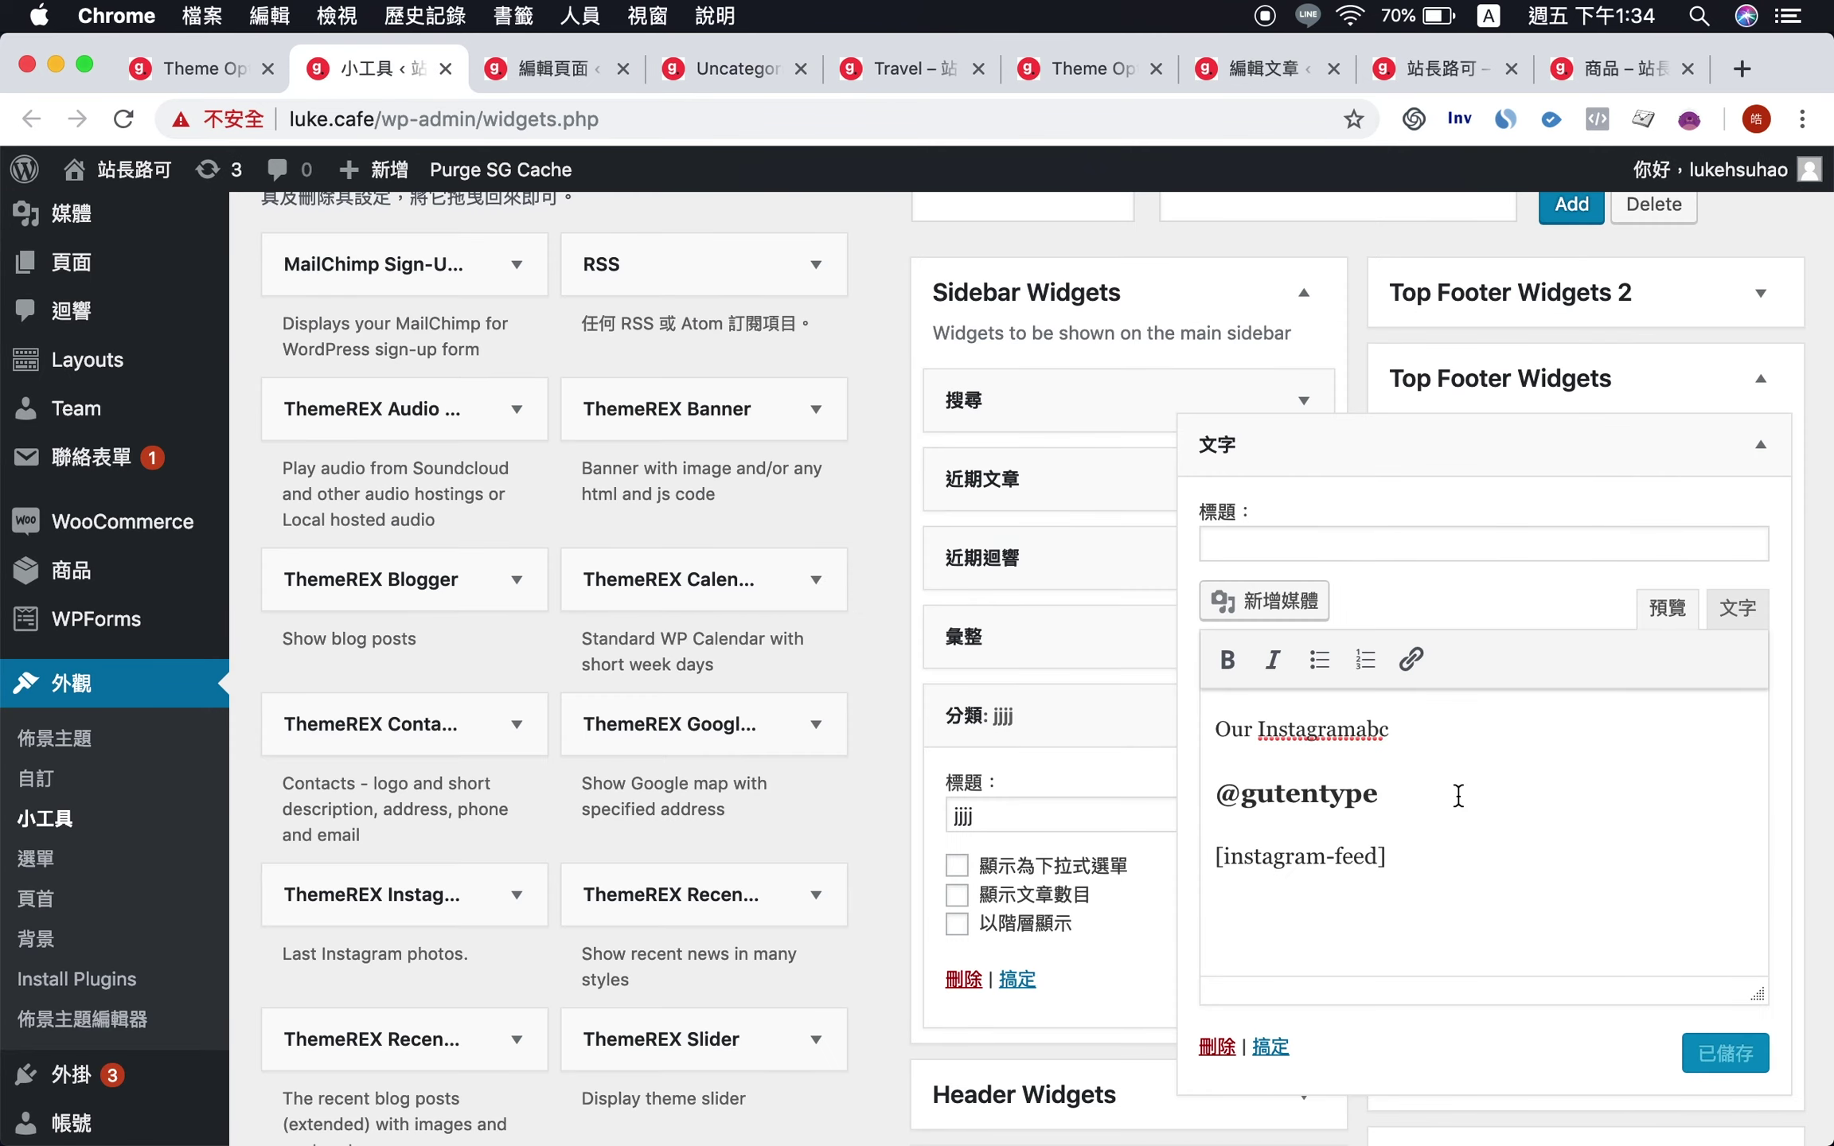
{"action": "left_click", "coordinate": [729, 80]}
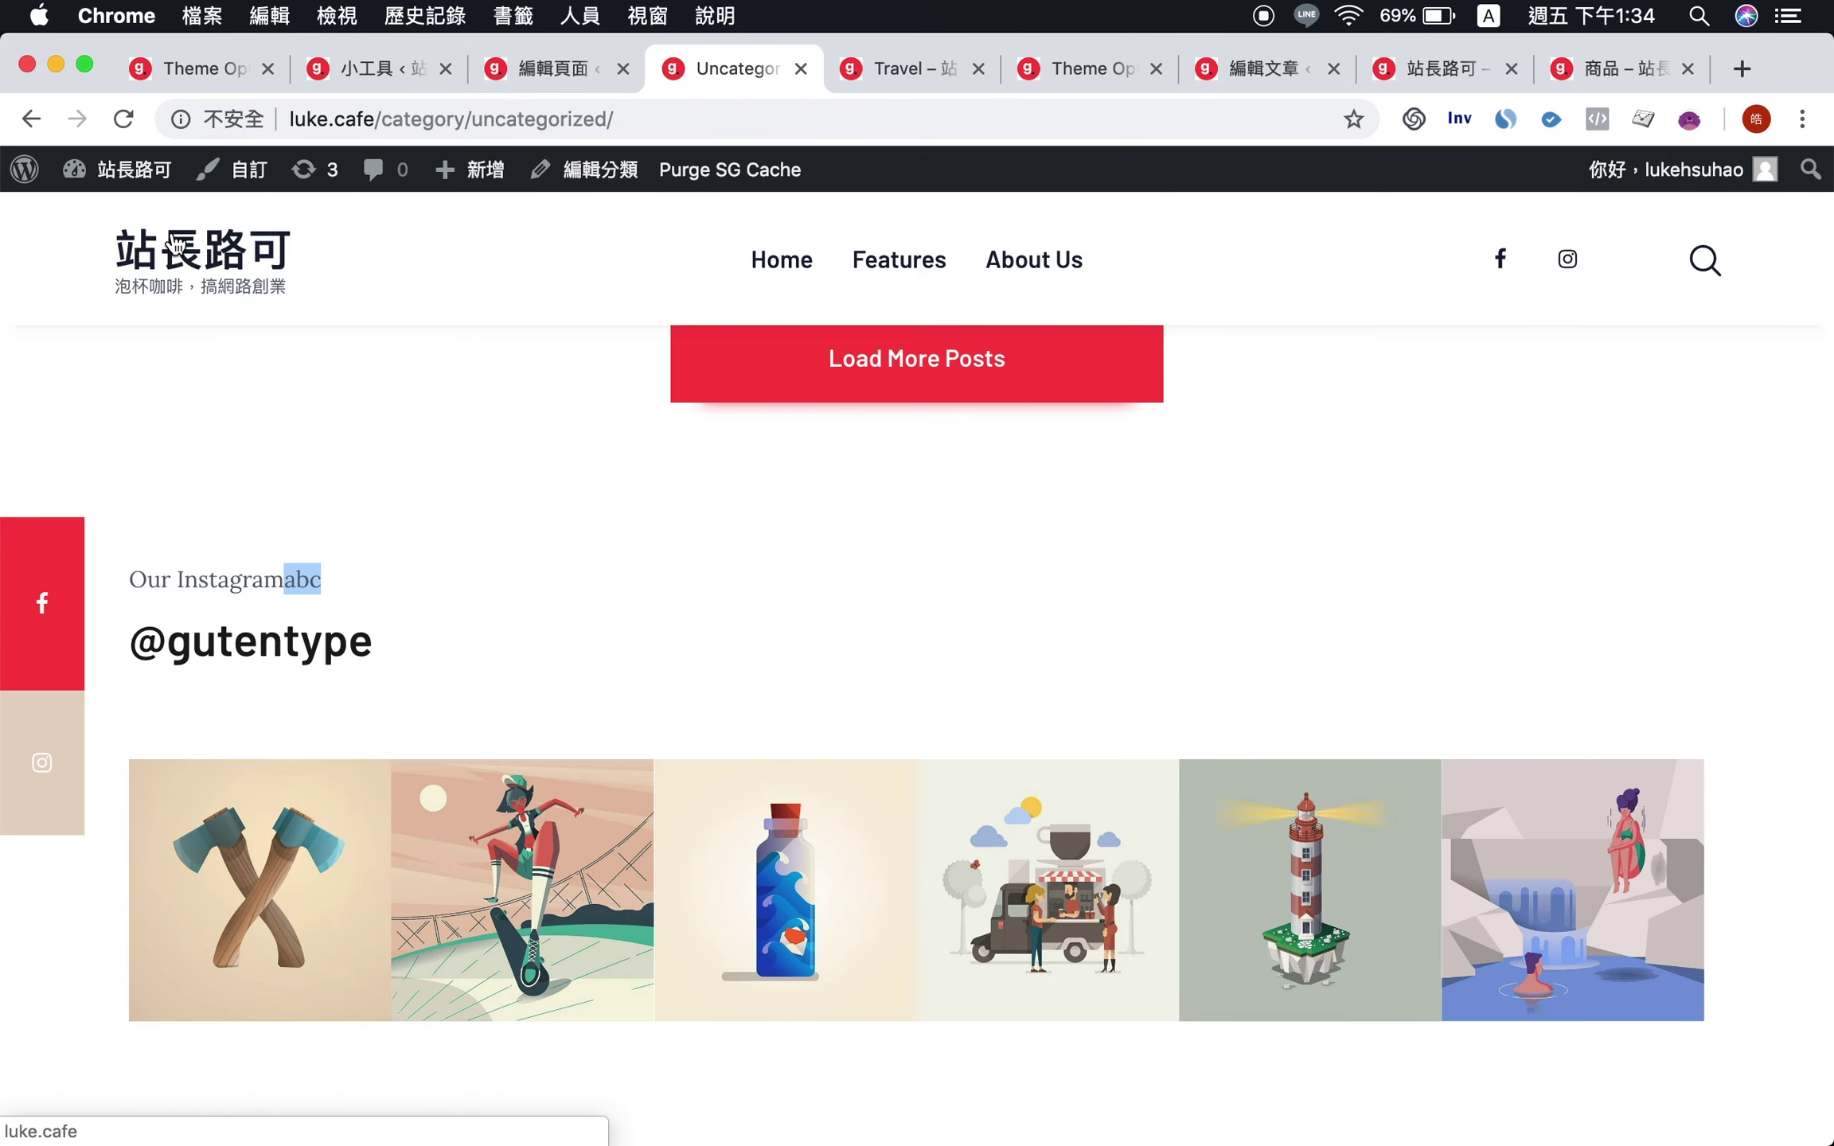
- Examine the [instagram-feed] shortcode in the Top Footer Widgets text widget
{"action": "left_click", "coordinate": [385, 82]}
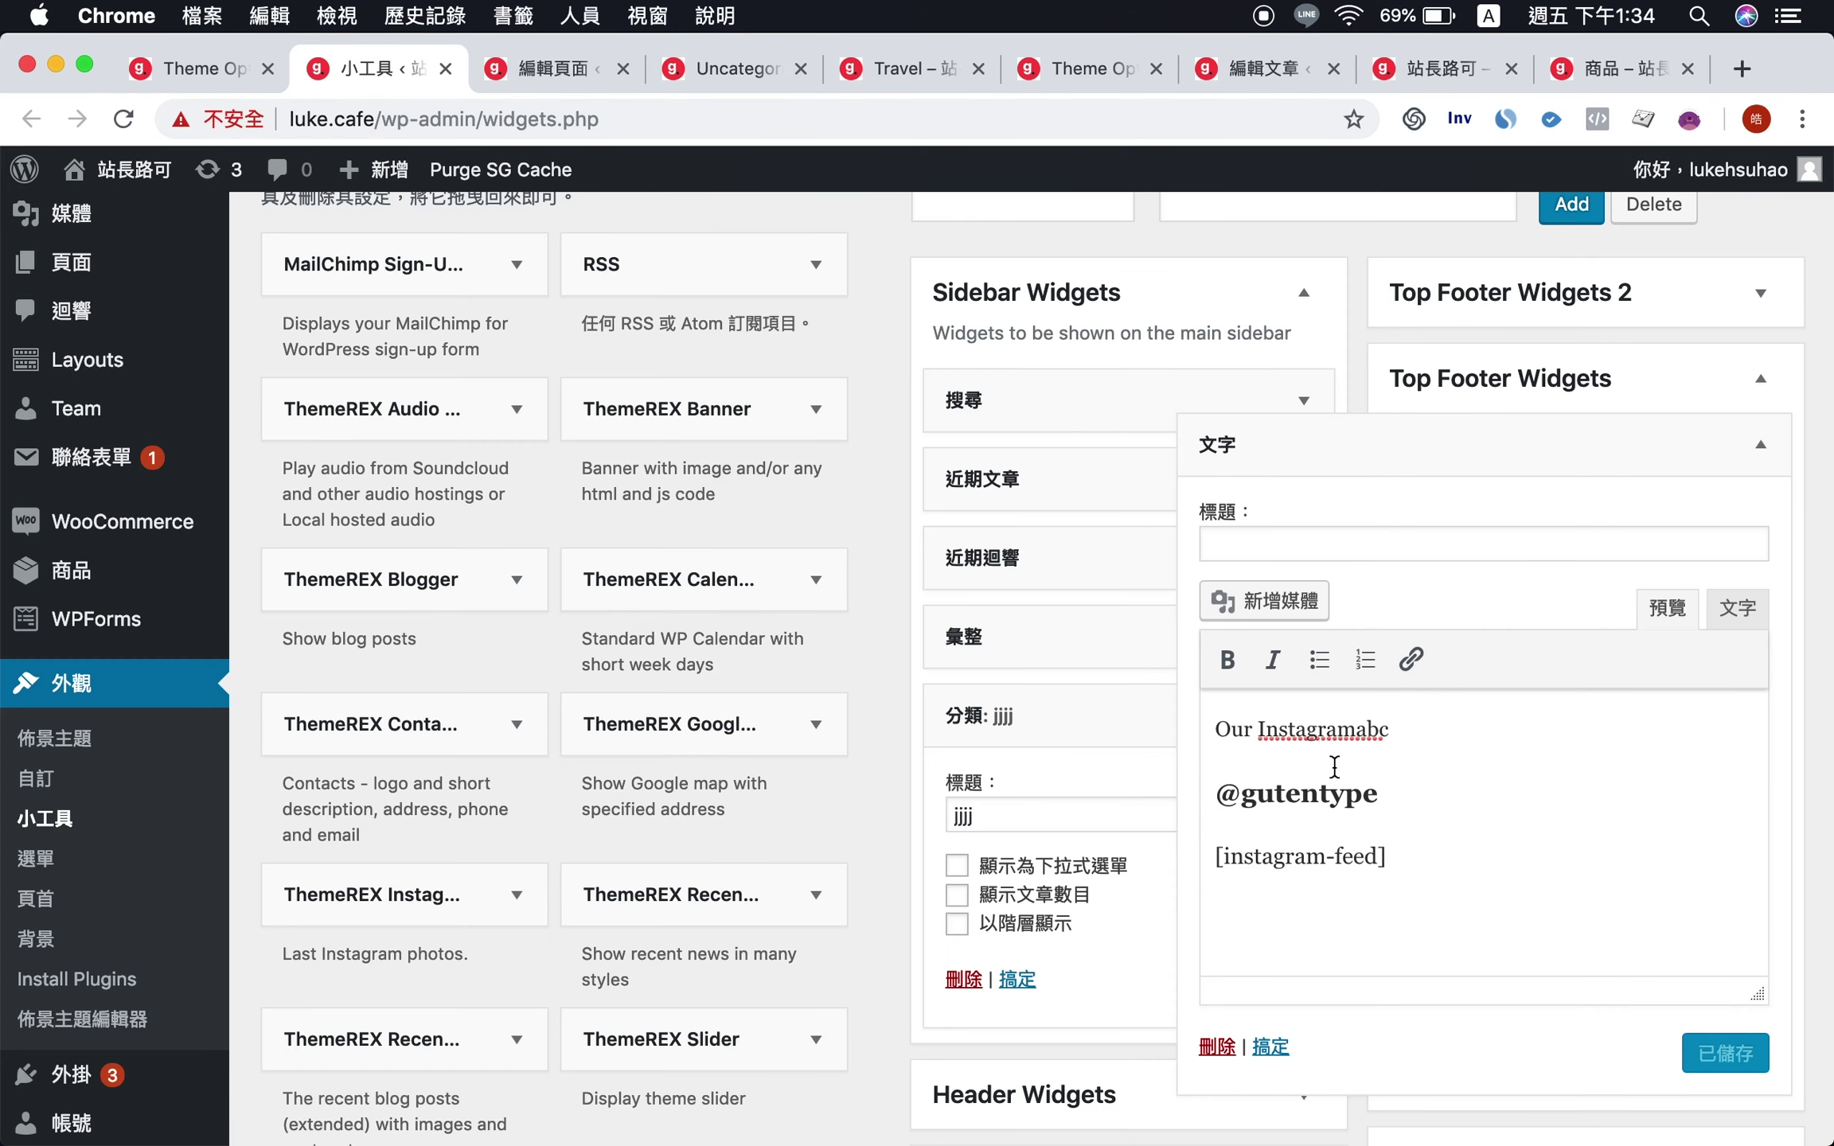
{"action": "left_click_drag", "start_coordinate": [1400, 856], "coordinate": [1198, 855]}
{"action": "left_click", "coordinate": [1362, 861]}
{"action": "left_click", "coordinate": [1226, 857]}
{"action": "left_click", "coordinate": [1391, 858]}
{"action": "left_click_drag", "start_coordinate": [1225, 860], "coordinate": [1400, 859]}
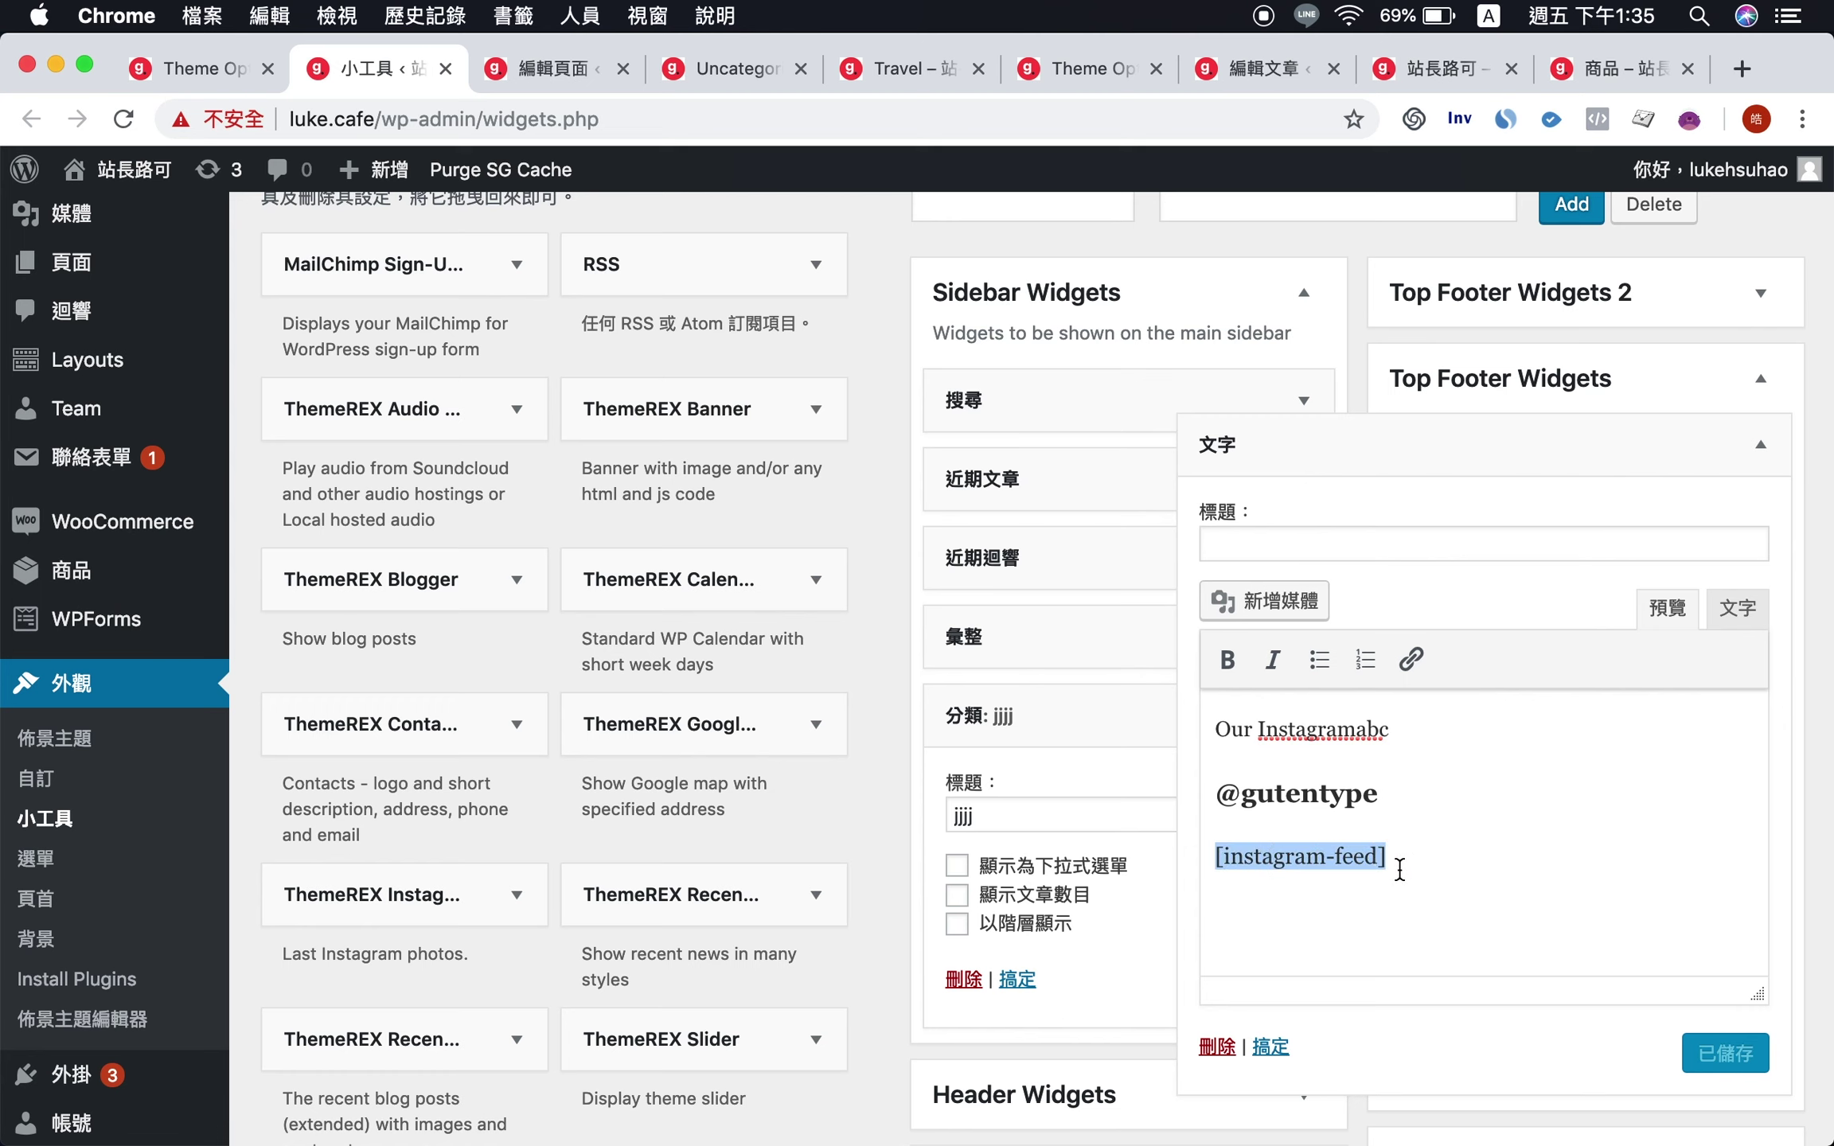
{"action": "left_click", "coordinate": [1400, 868]}
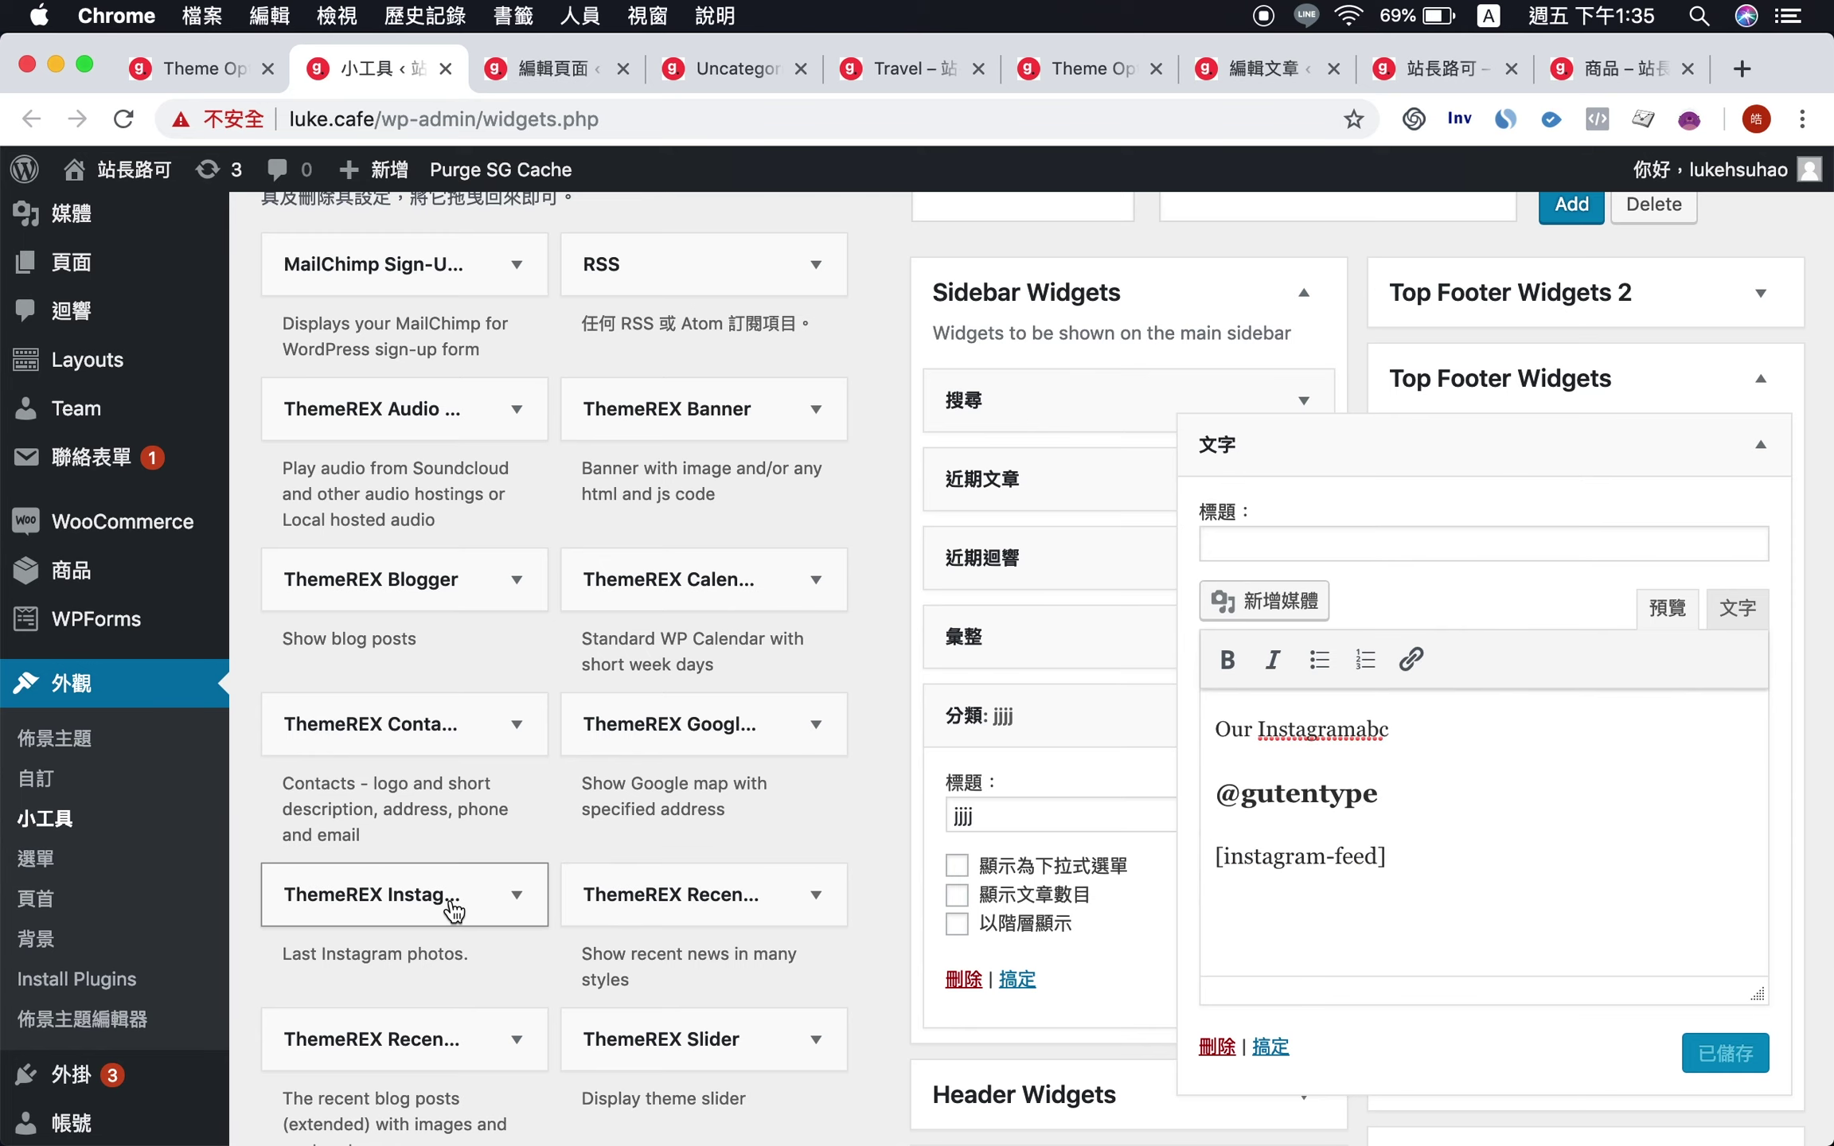
- Open the Instagram Feed plugin's settings and connect the site owner's Instagram account
{"action": "scroll", "coordinate": [451, 908], "scroll_direction": "down", "scroll_amount": 3}
{"action": "scroll", "coordinate": [159, 1058], "scroll_direction": "down", "scroll_amount": 2}
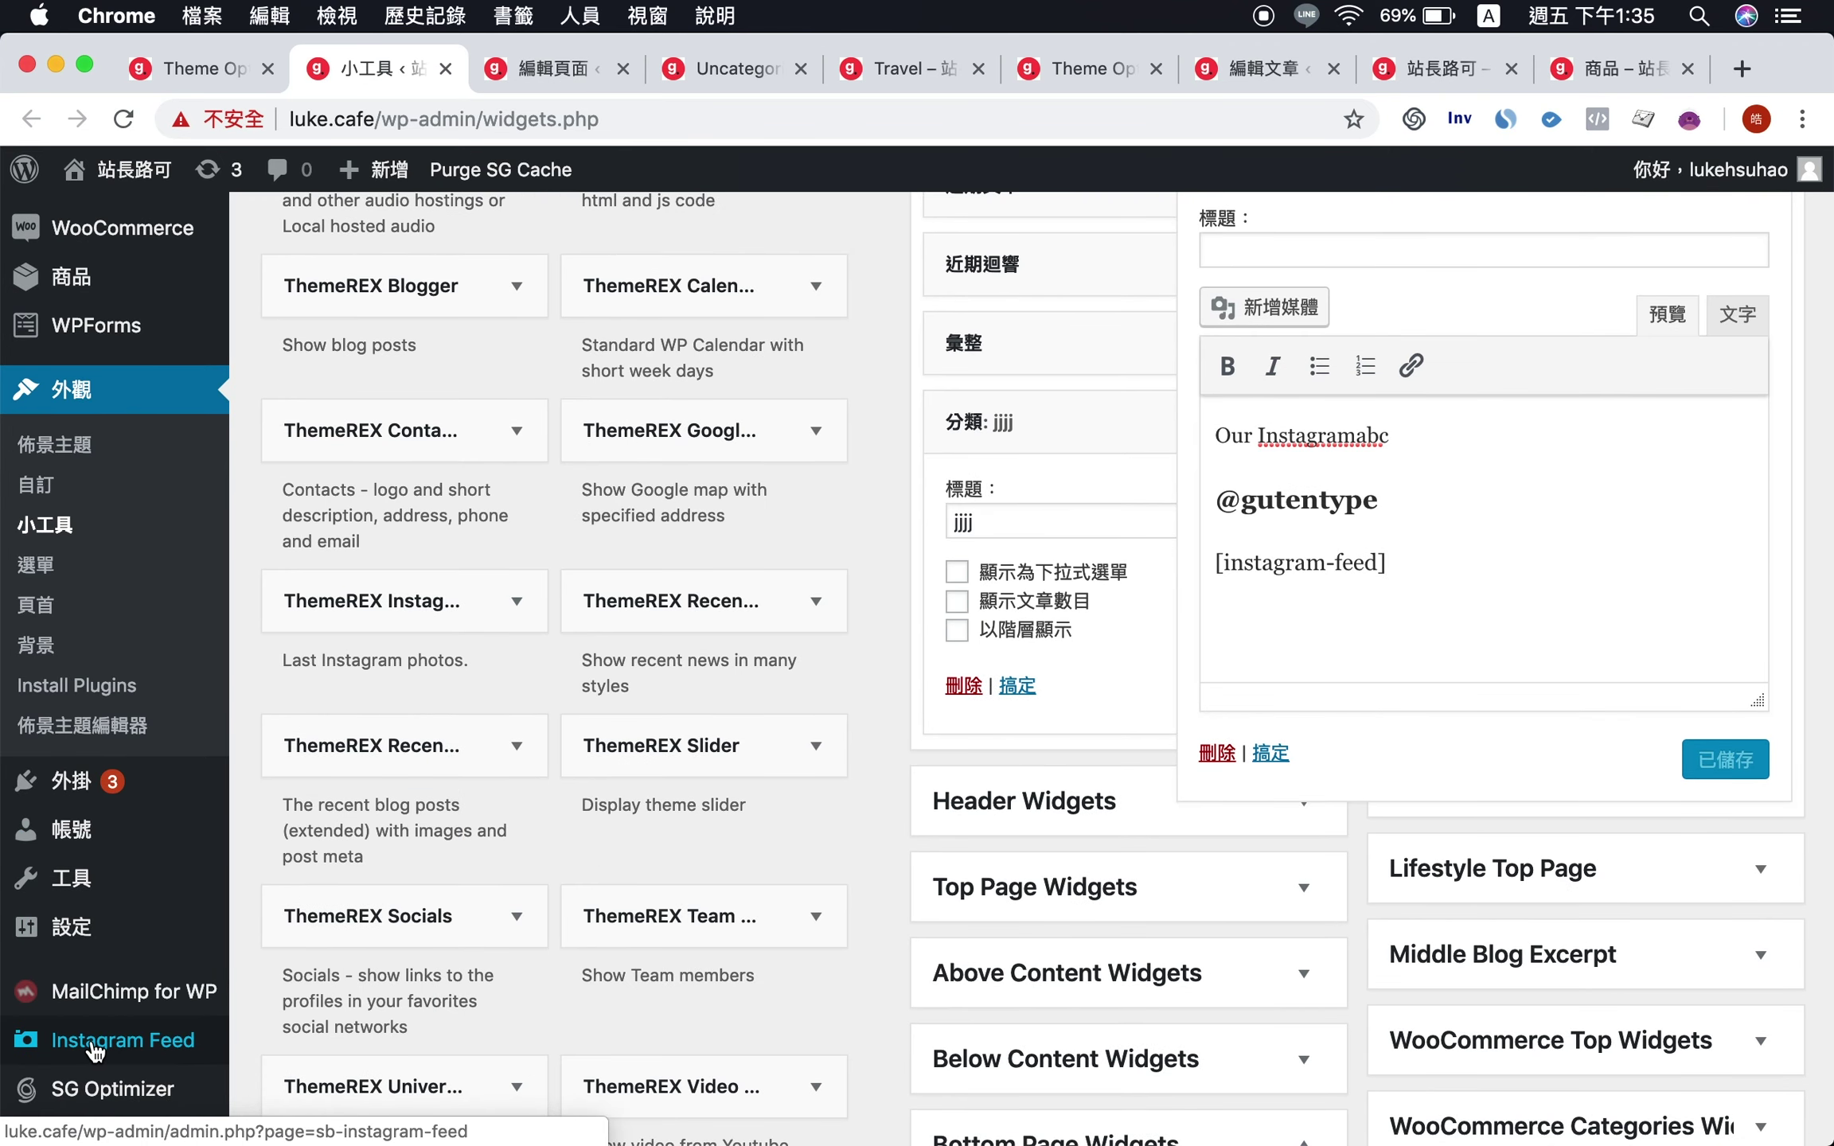
{"action": "scroll", "coordinate": [821, 829], "scroll_direction": "up", "scroll_amount": 8}
{"action": "scroll", "coordinate": [820, 830], "scroll_direction": "down", "scroll_amount": 1}
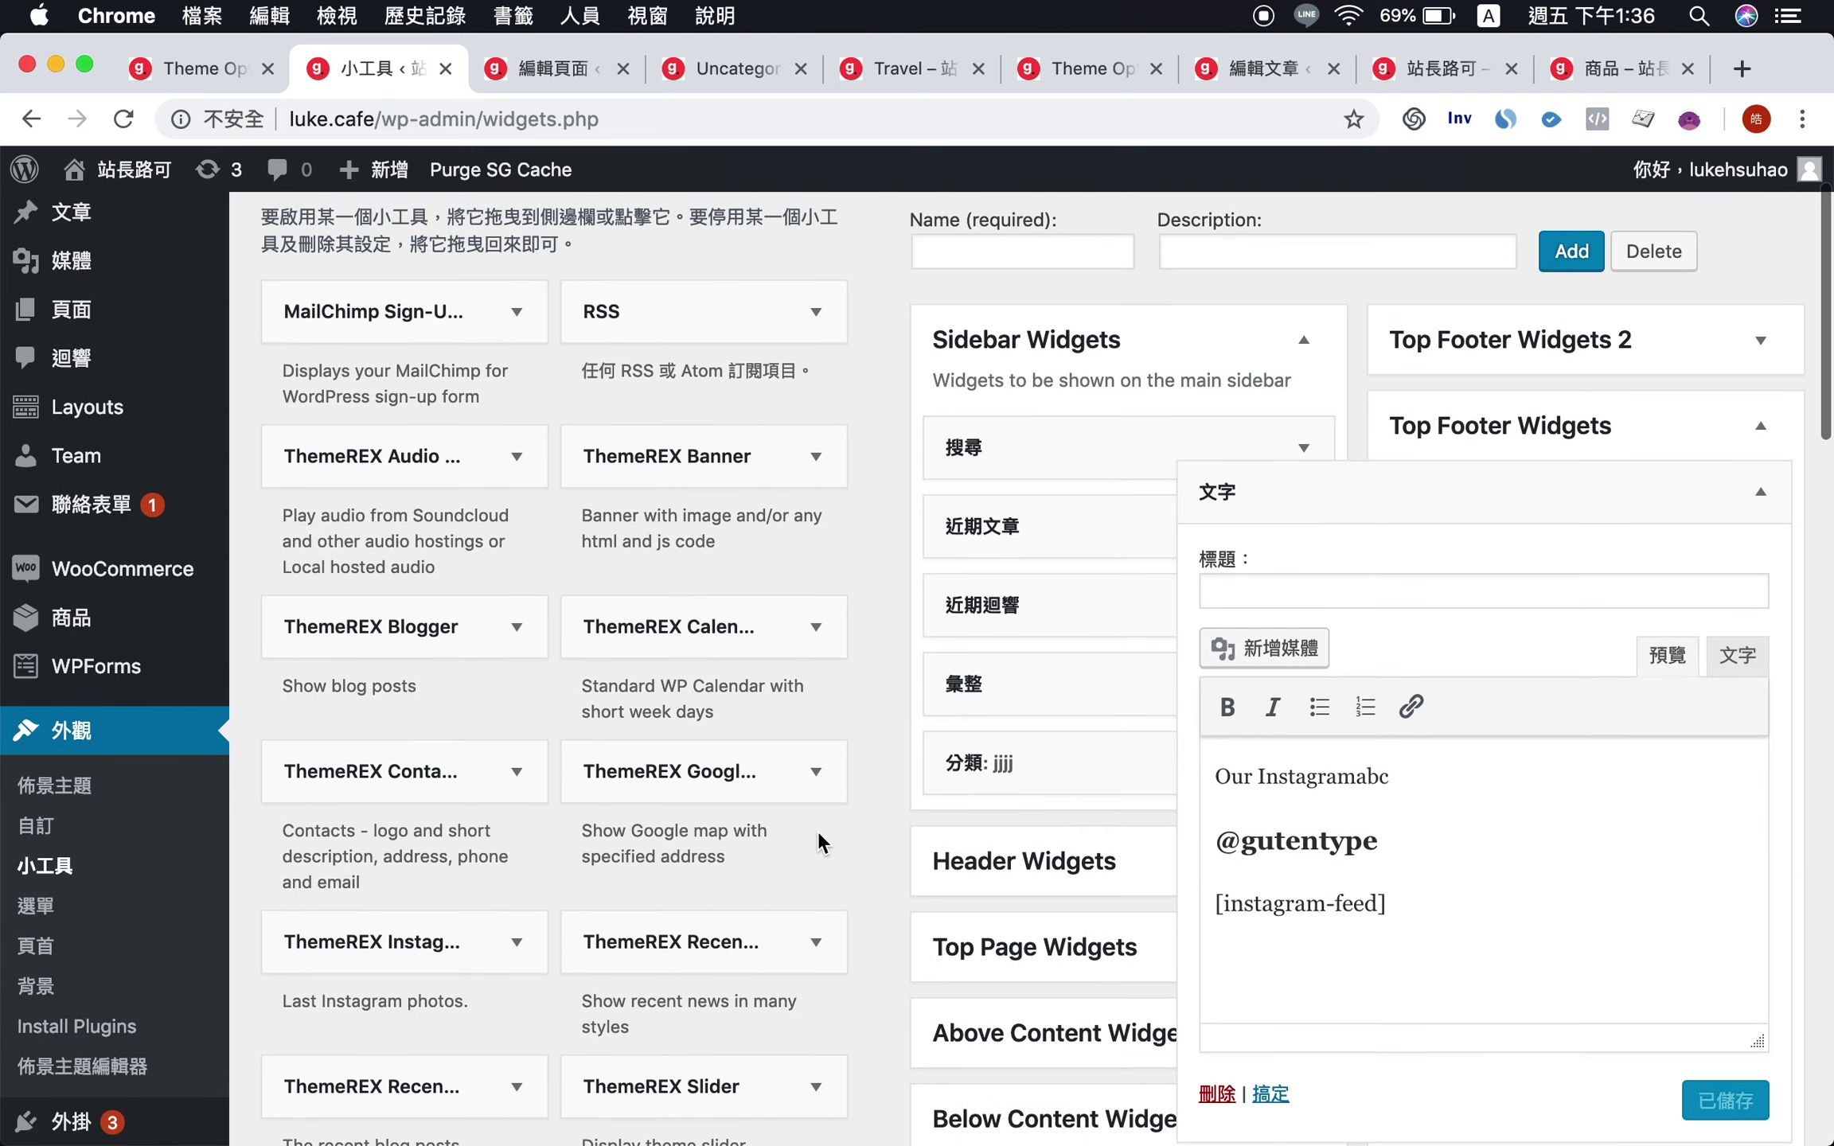
{"action": "scroll", "coordinate": [539, 894], "scroll_direction": "down", "scroll_amount": 6}
{"action": "scroll", "coordinate": [205, 1022], "scroll_direction": "down", "scroll_amount": 5}
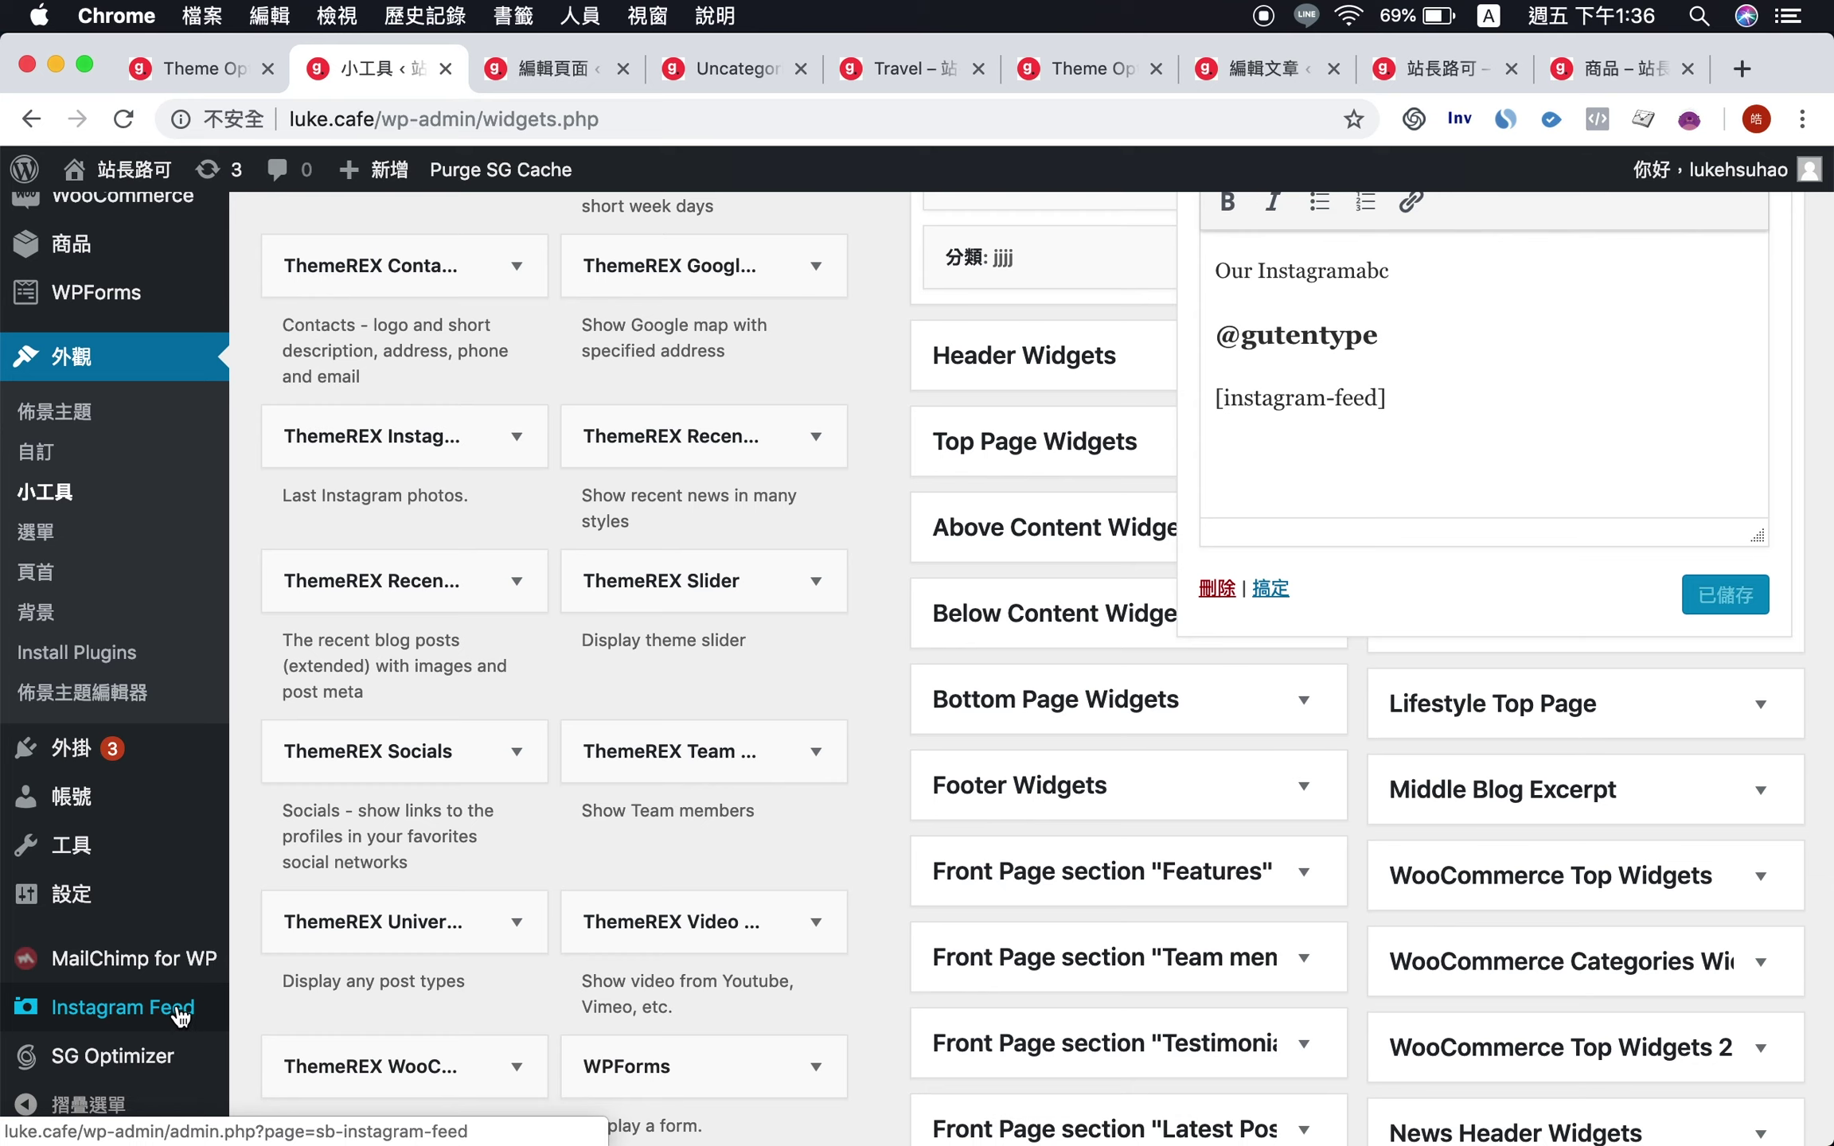
{"action": "left_click", "coordinate": [117, 1009]}
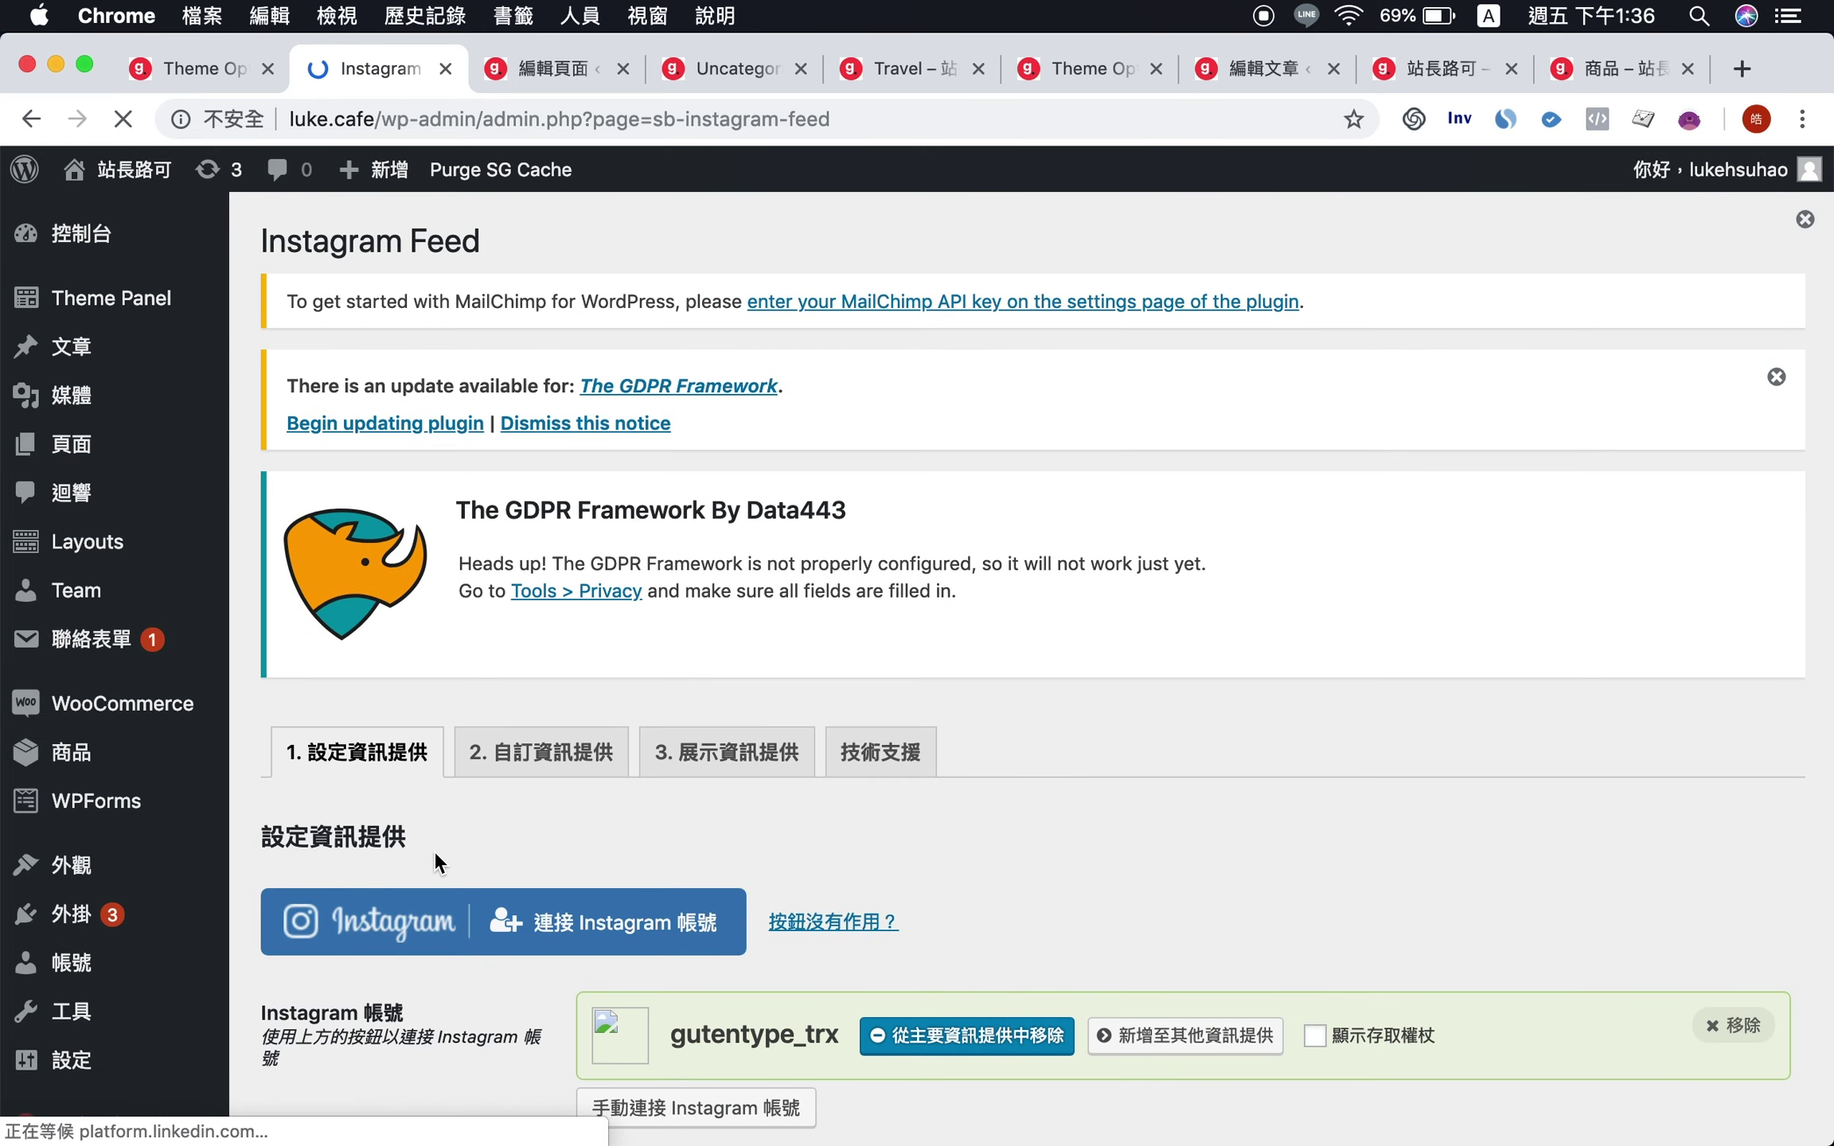
{"action": "scroll", "coordinate": [433, 849], "scroll_direction": "down", "scroll_amount": 5}
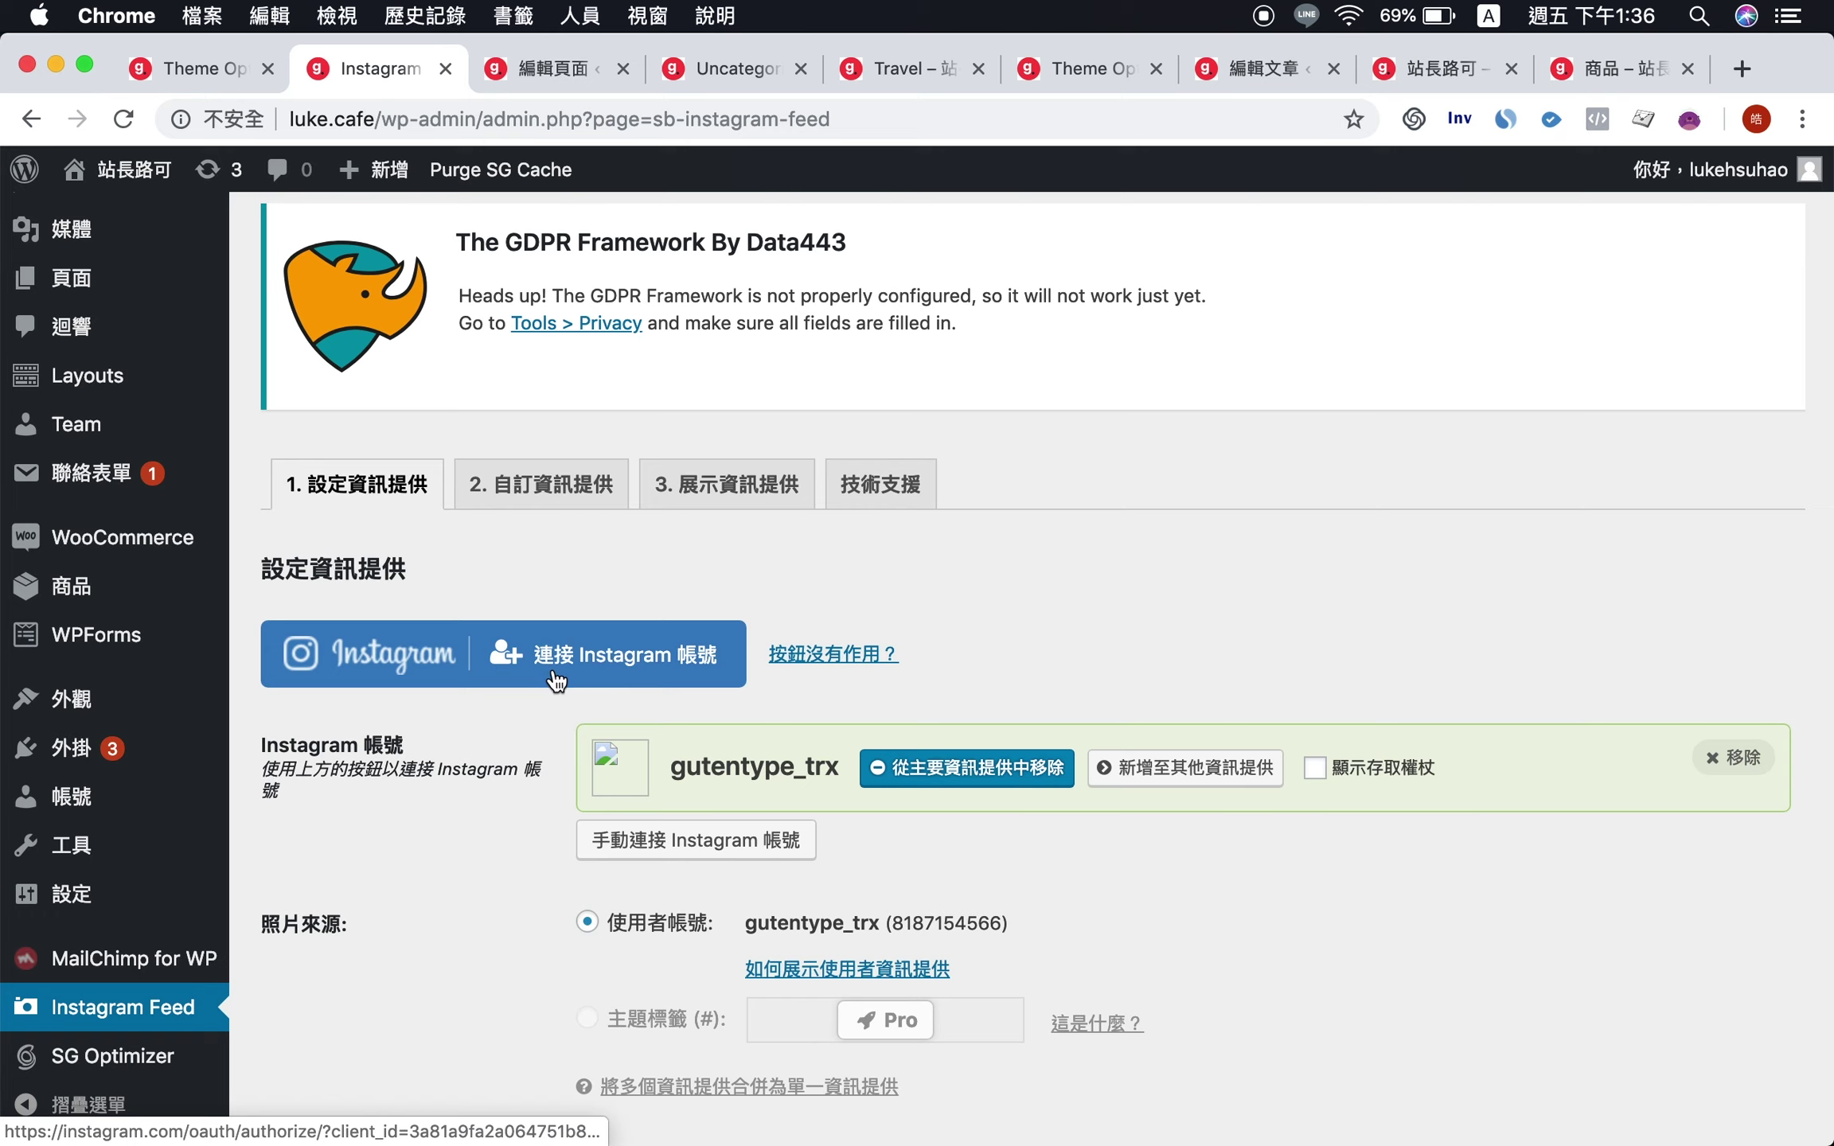
{"action": "left_click", "coordinate": [561, 671]}
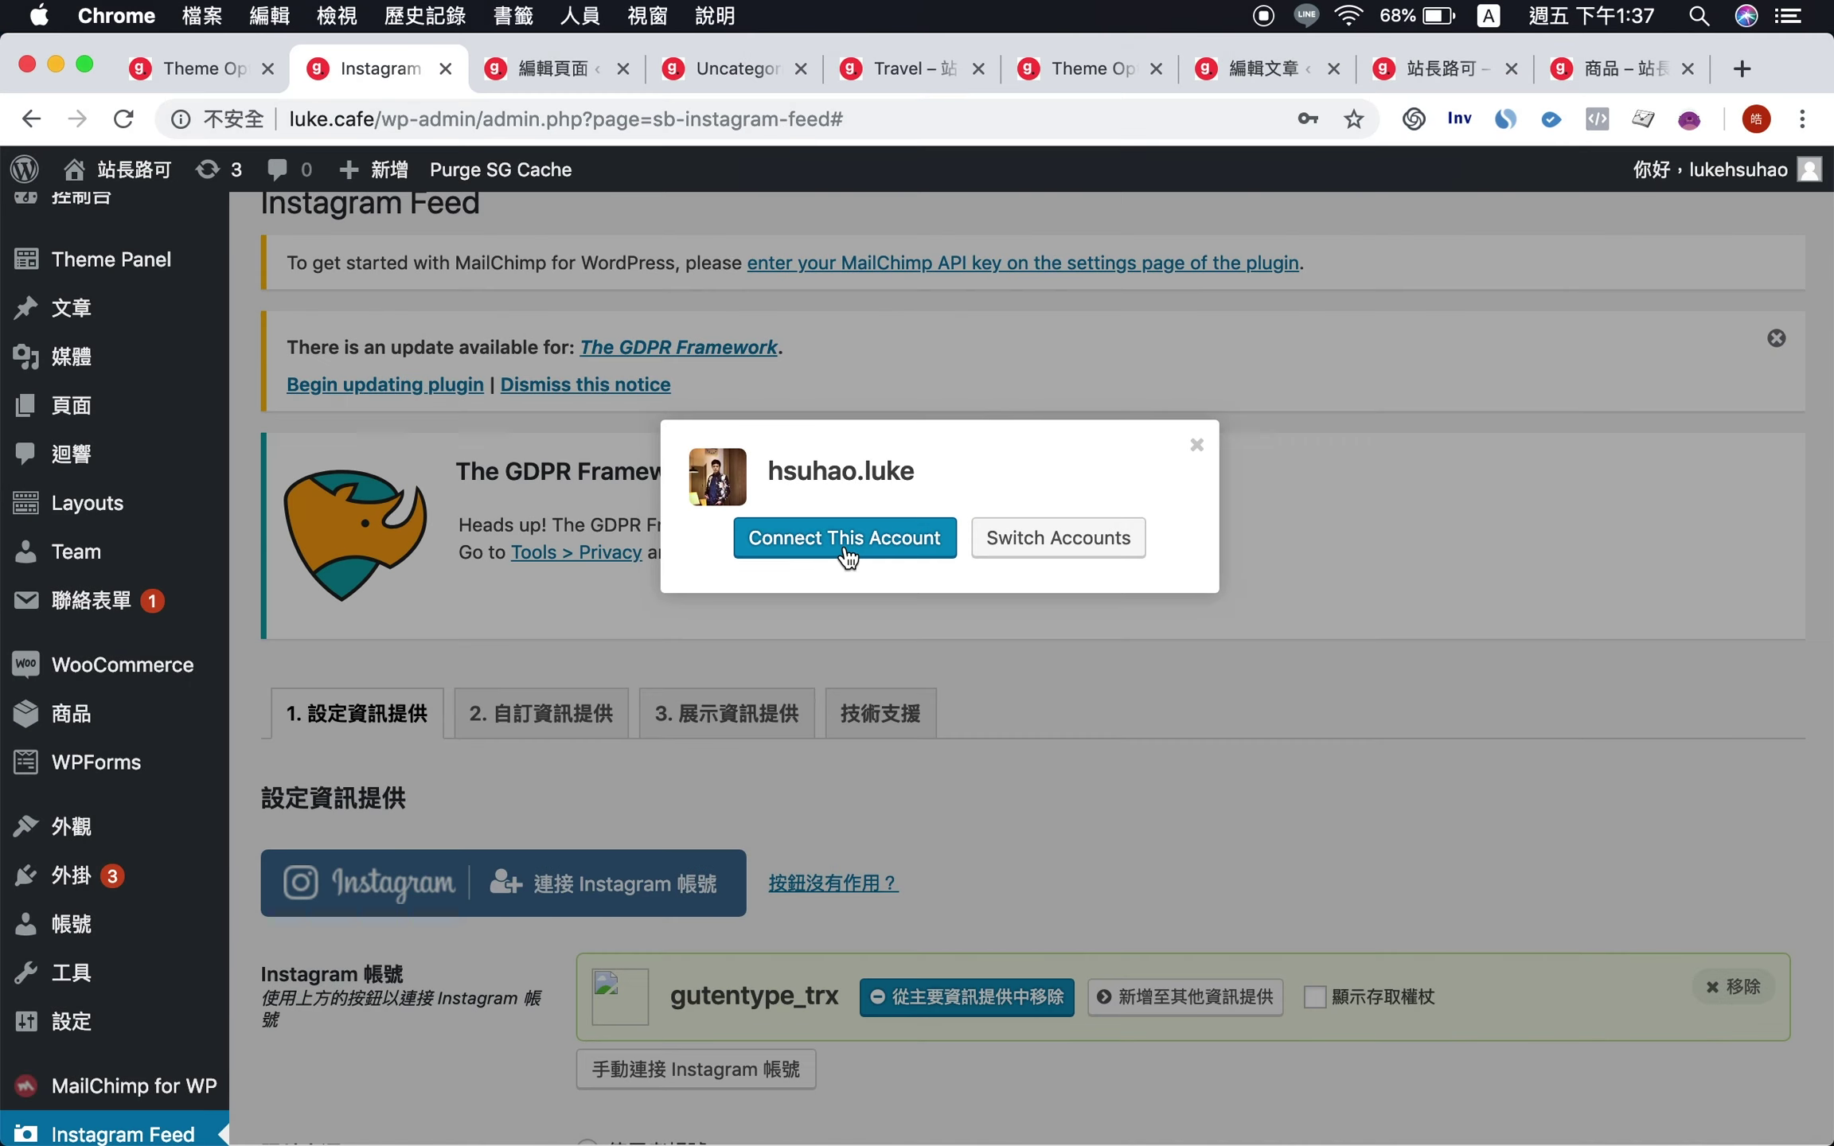
{"action": "left_click", "coordinate": [803, 541]}
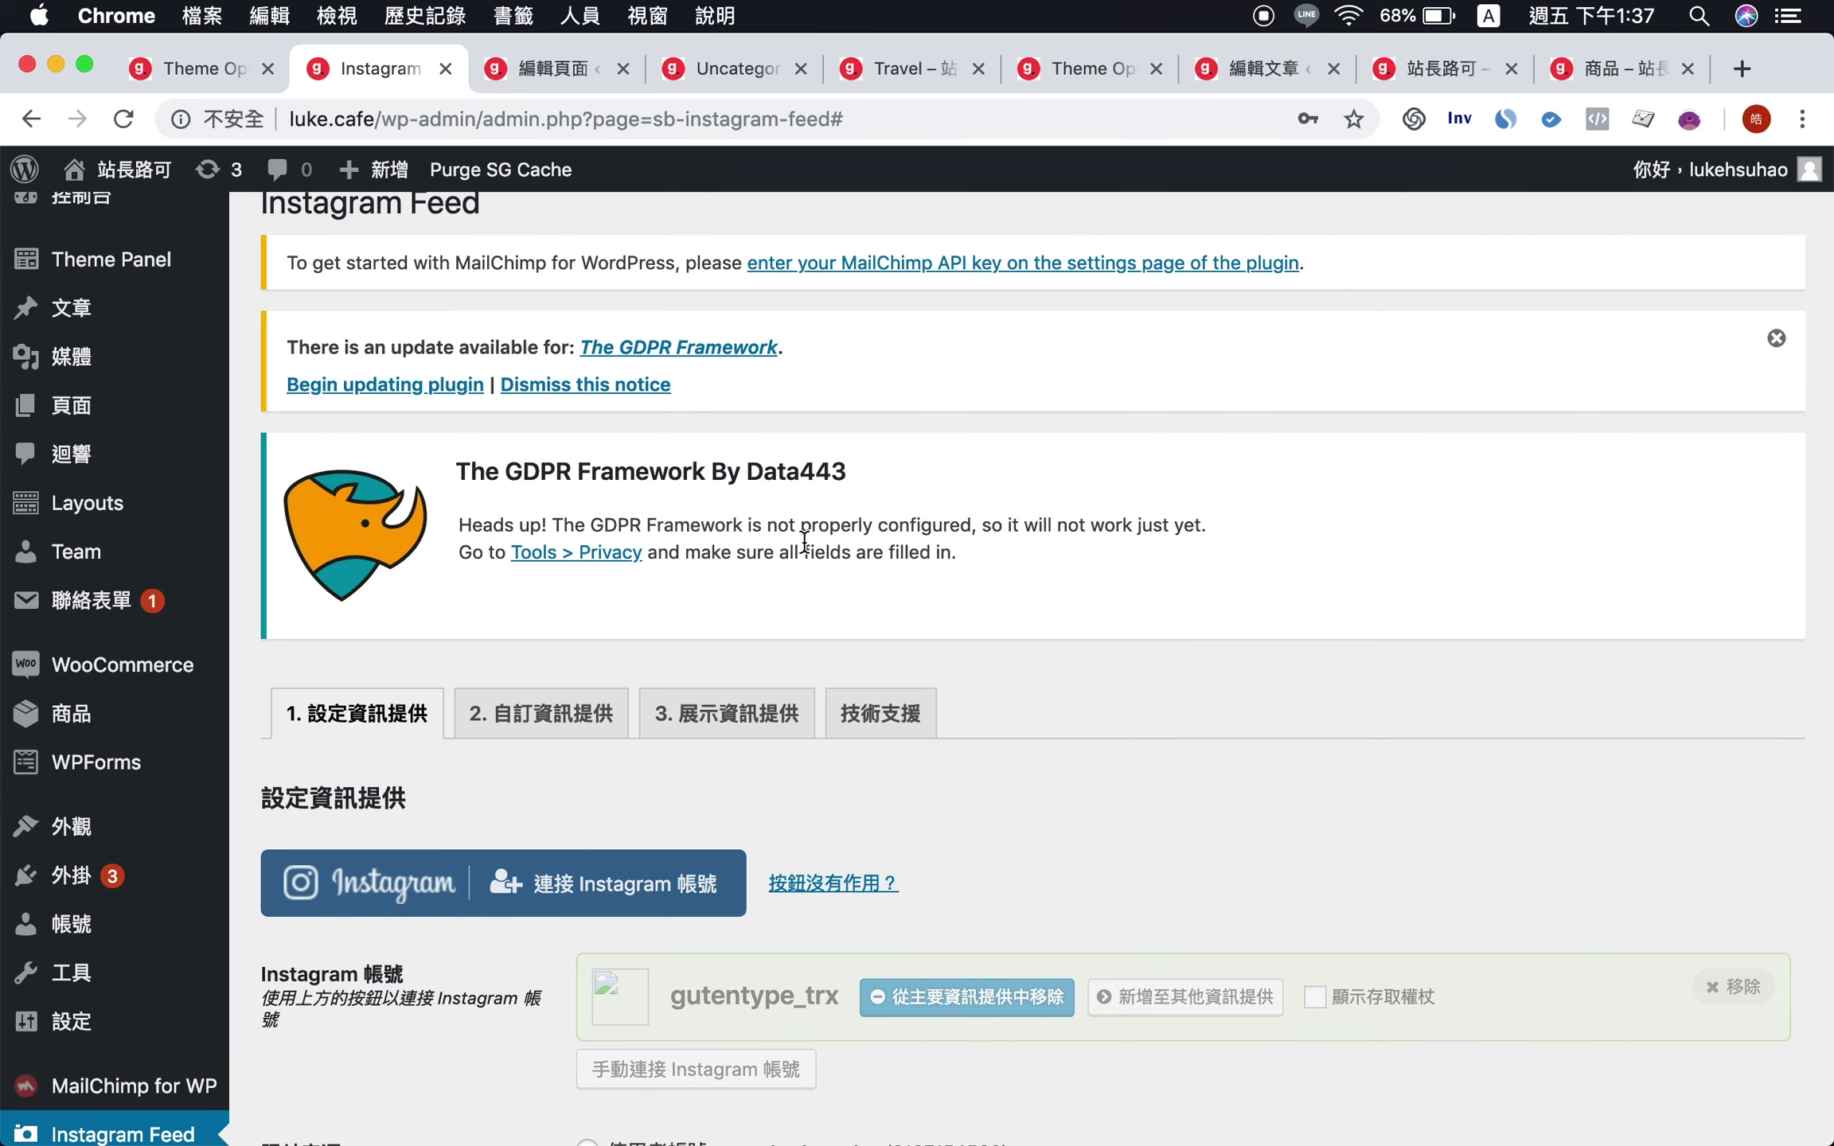
- Remove the gutentype_trx account from the connected Instagram accounts and save the feed settings
{"action": "scroll", "coordinate": [706, 740], "scroll_direction": "down", "scroll_amount": 4}
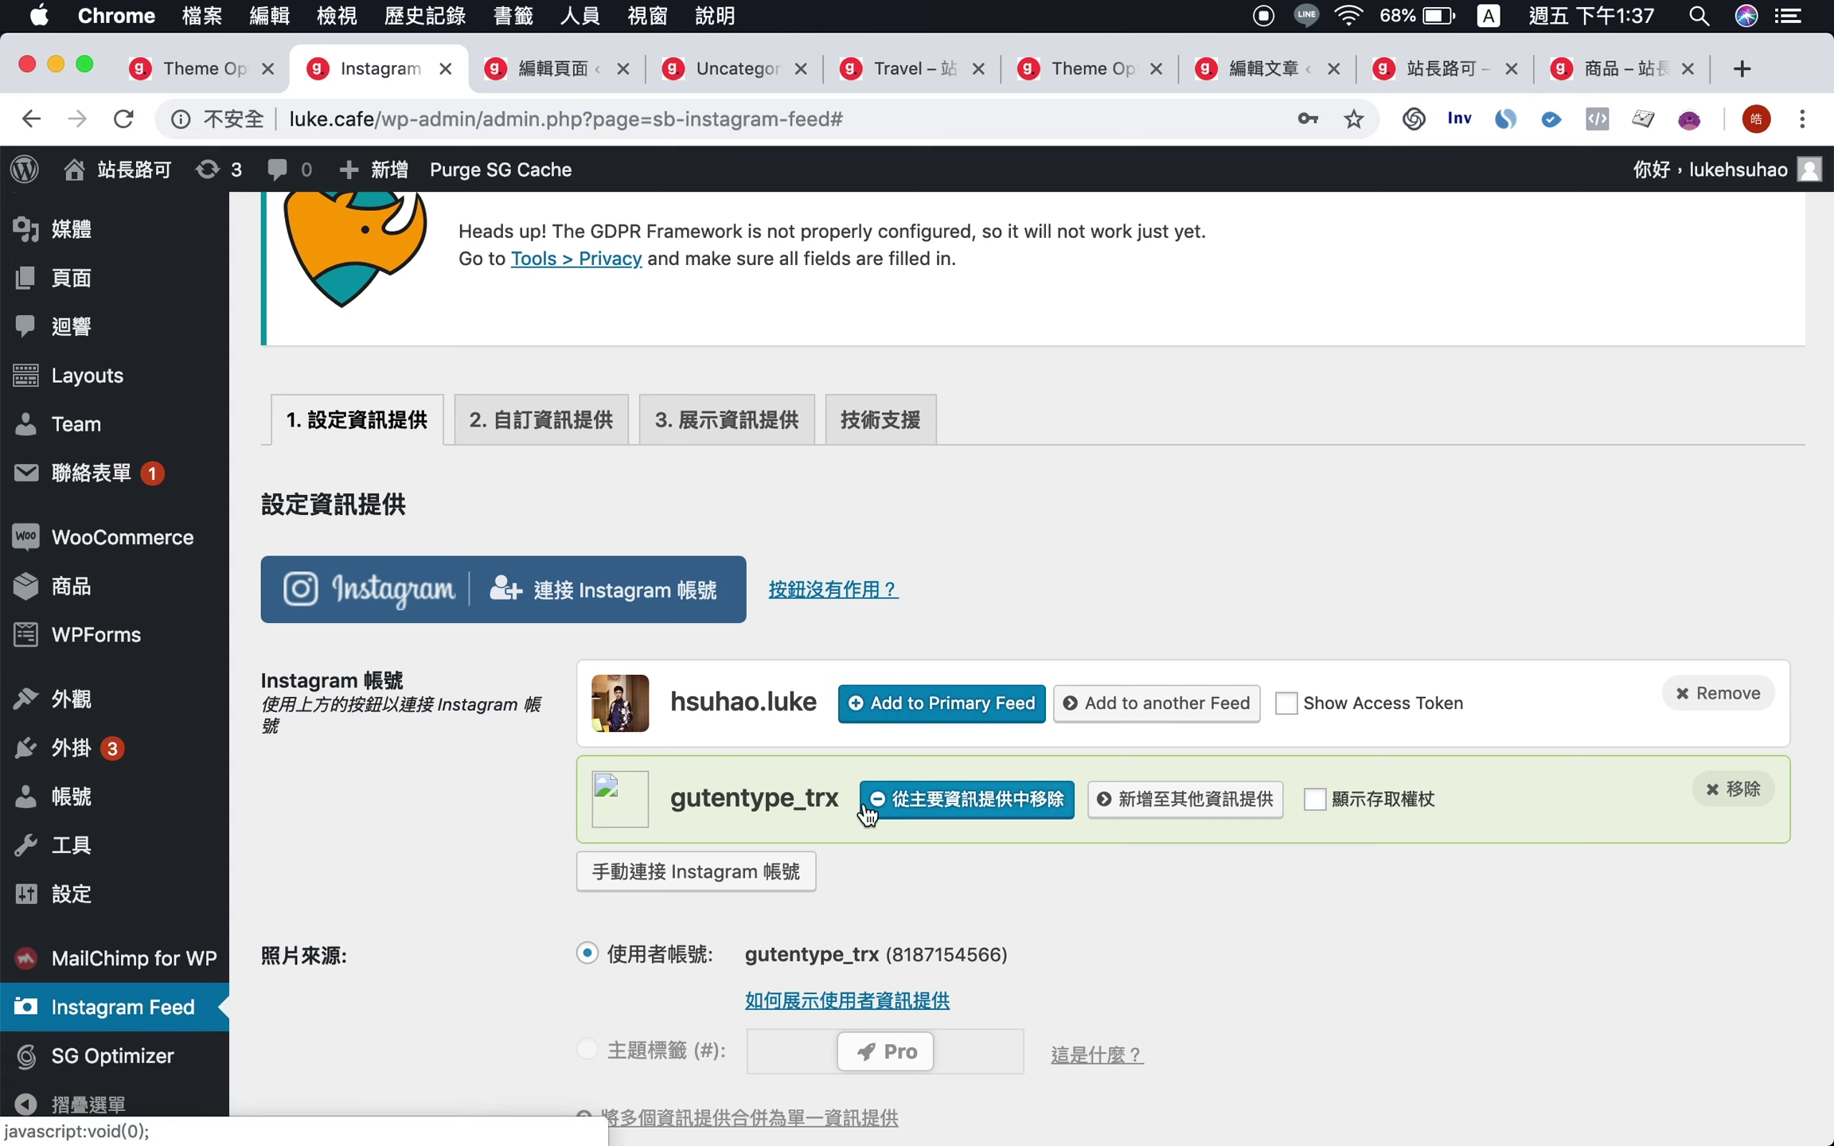
{"action": "left_click", "coordinate": [1733, 788]}
{"action": "key", "text": "Return"}
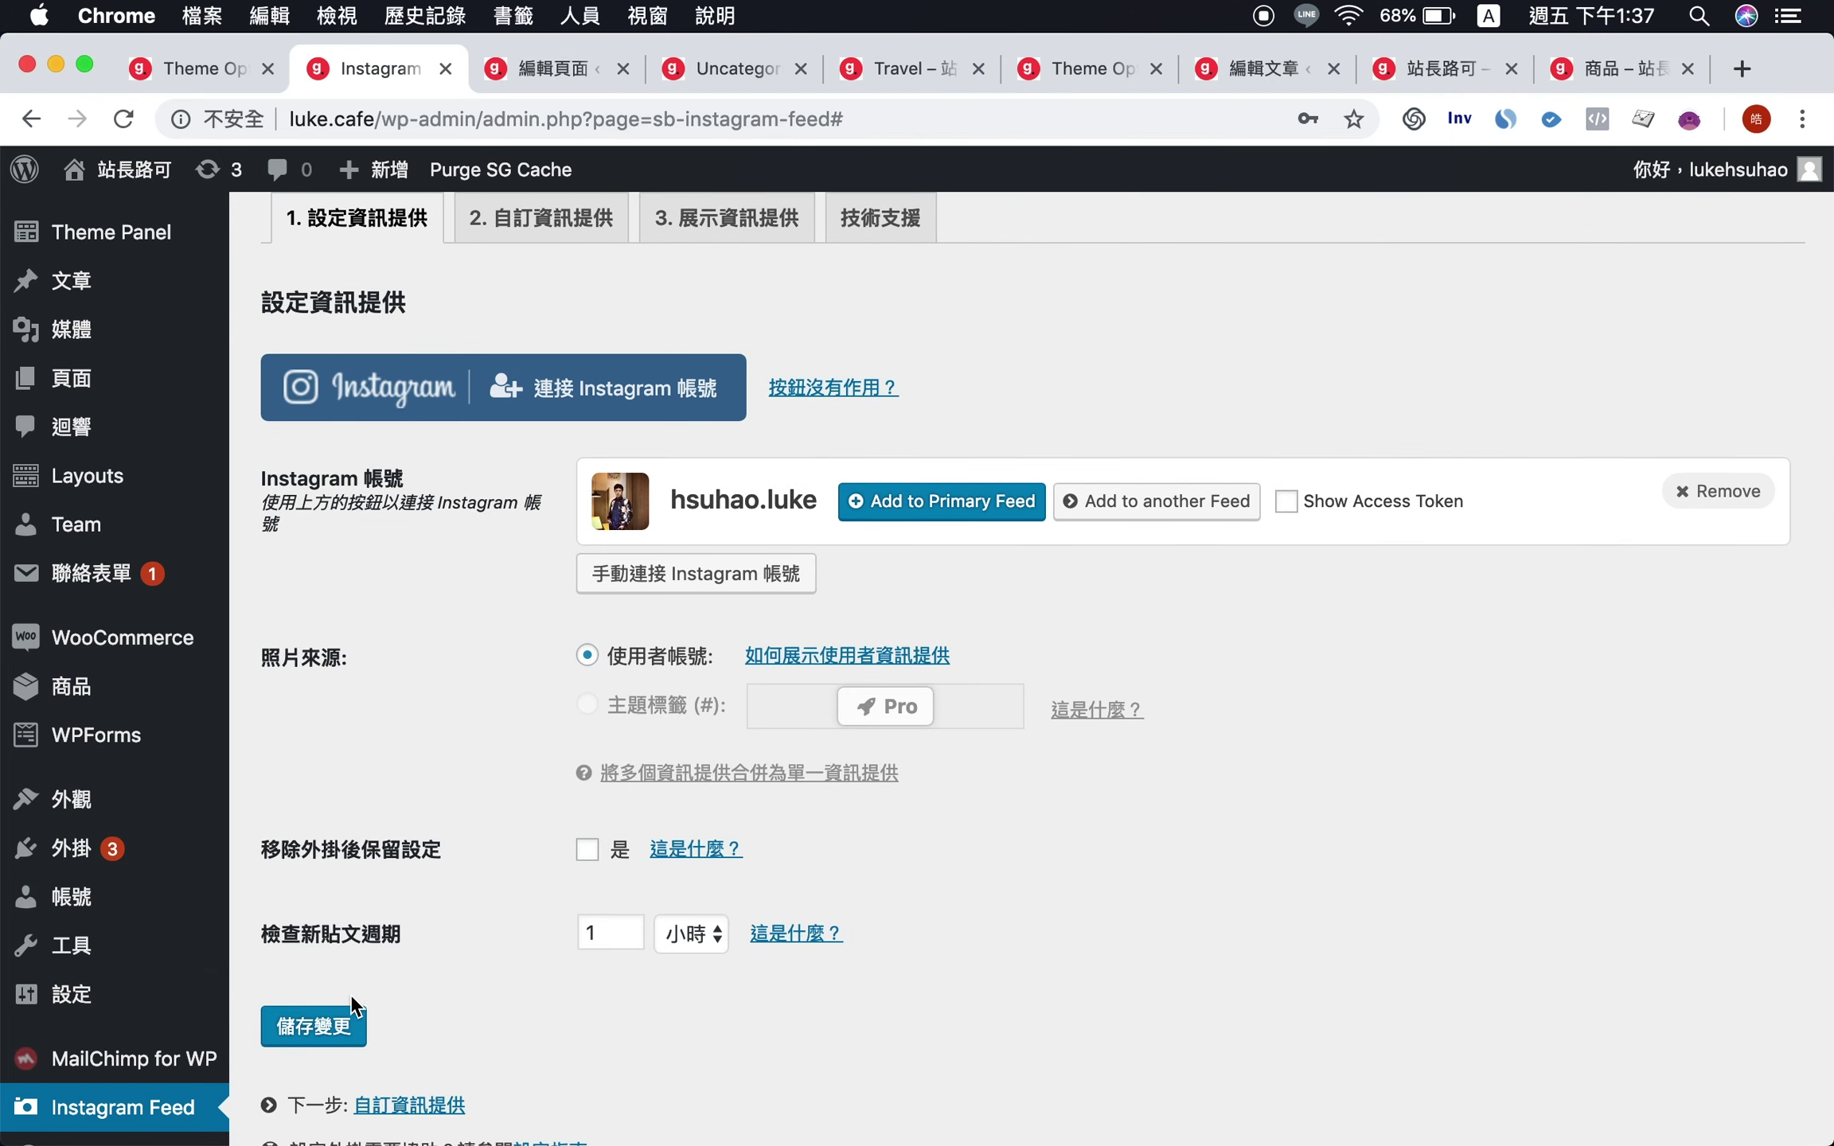
{"action": "left_click", "coordinate": [314, 1029]}
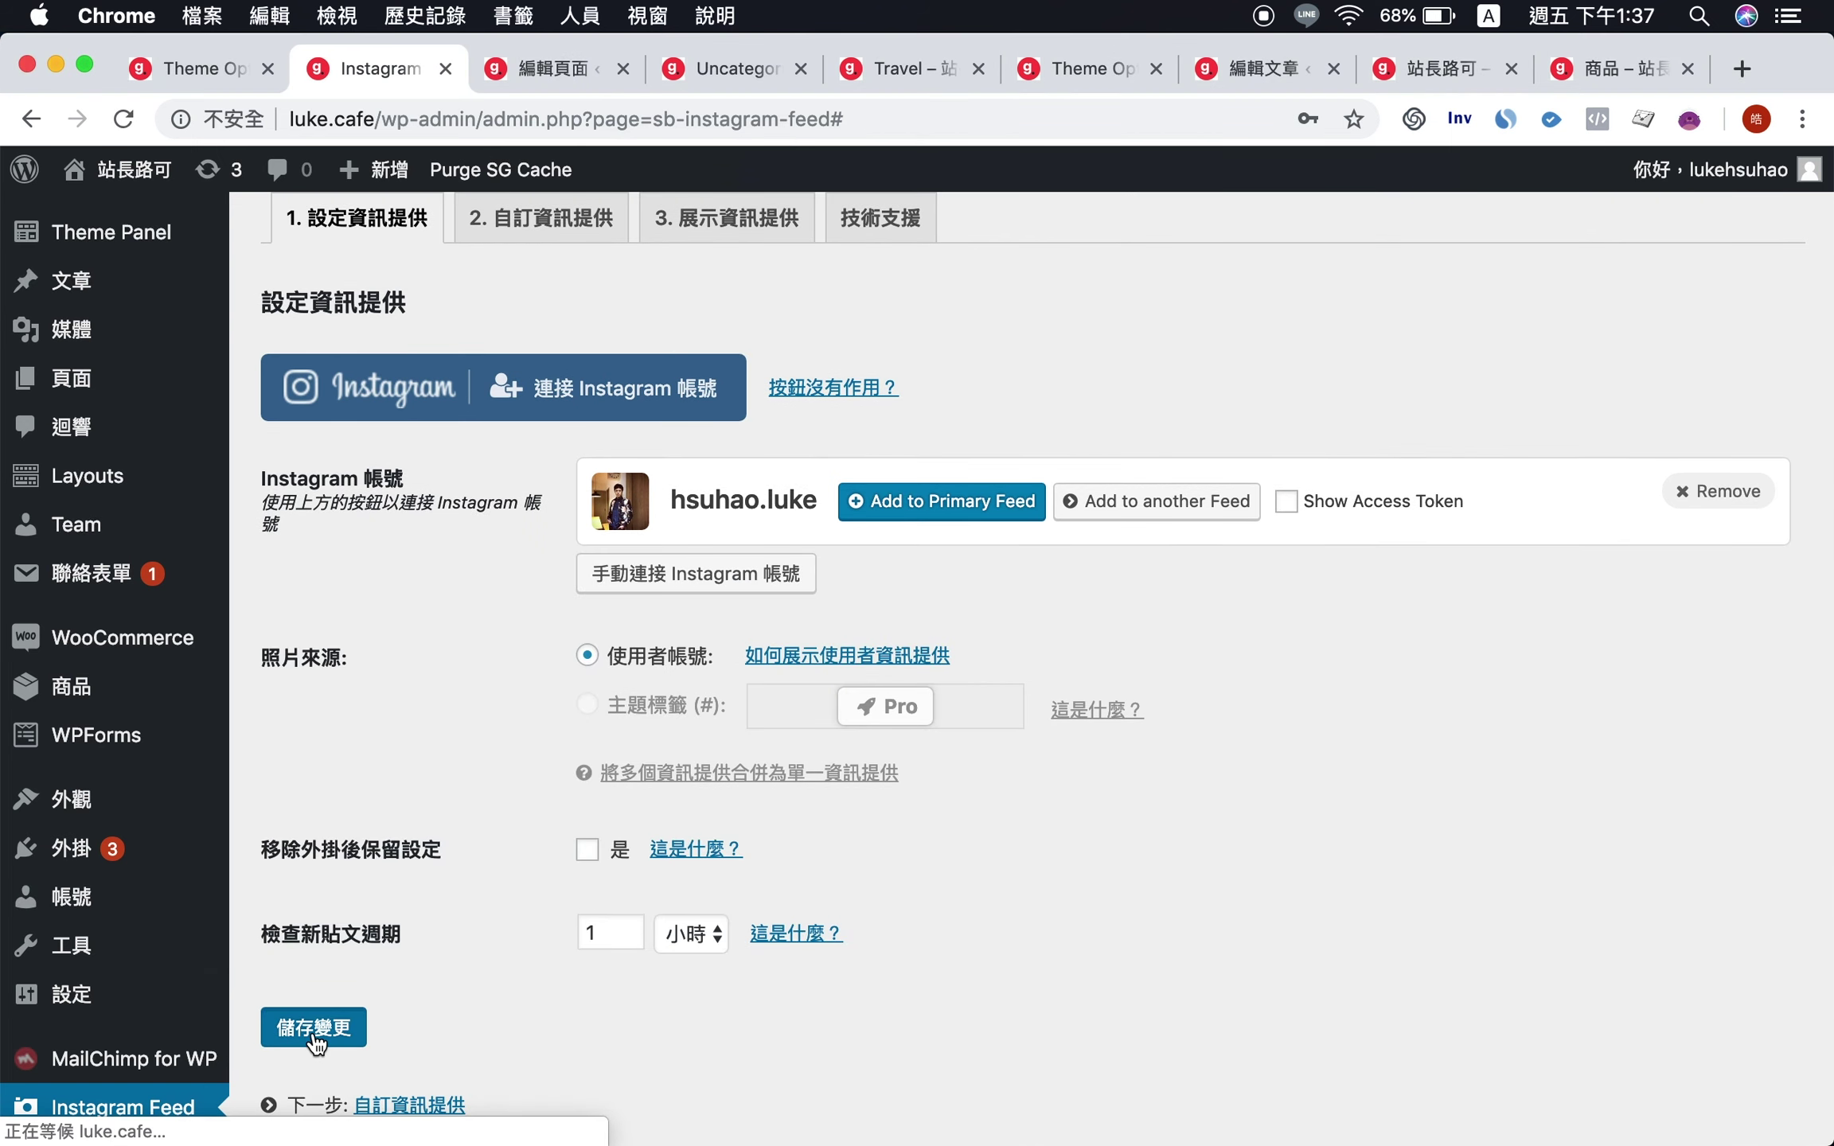
- Reload the live Uncategorized page and check the heading text and photos in its Instagram section
{"action": "left_click", "coordinate": [734, 69]}
{"action": "key", "text": "super+r"}
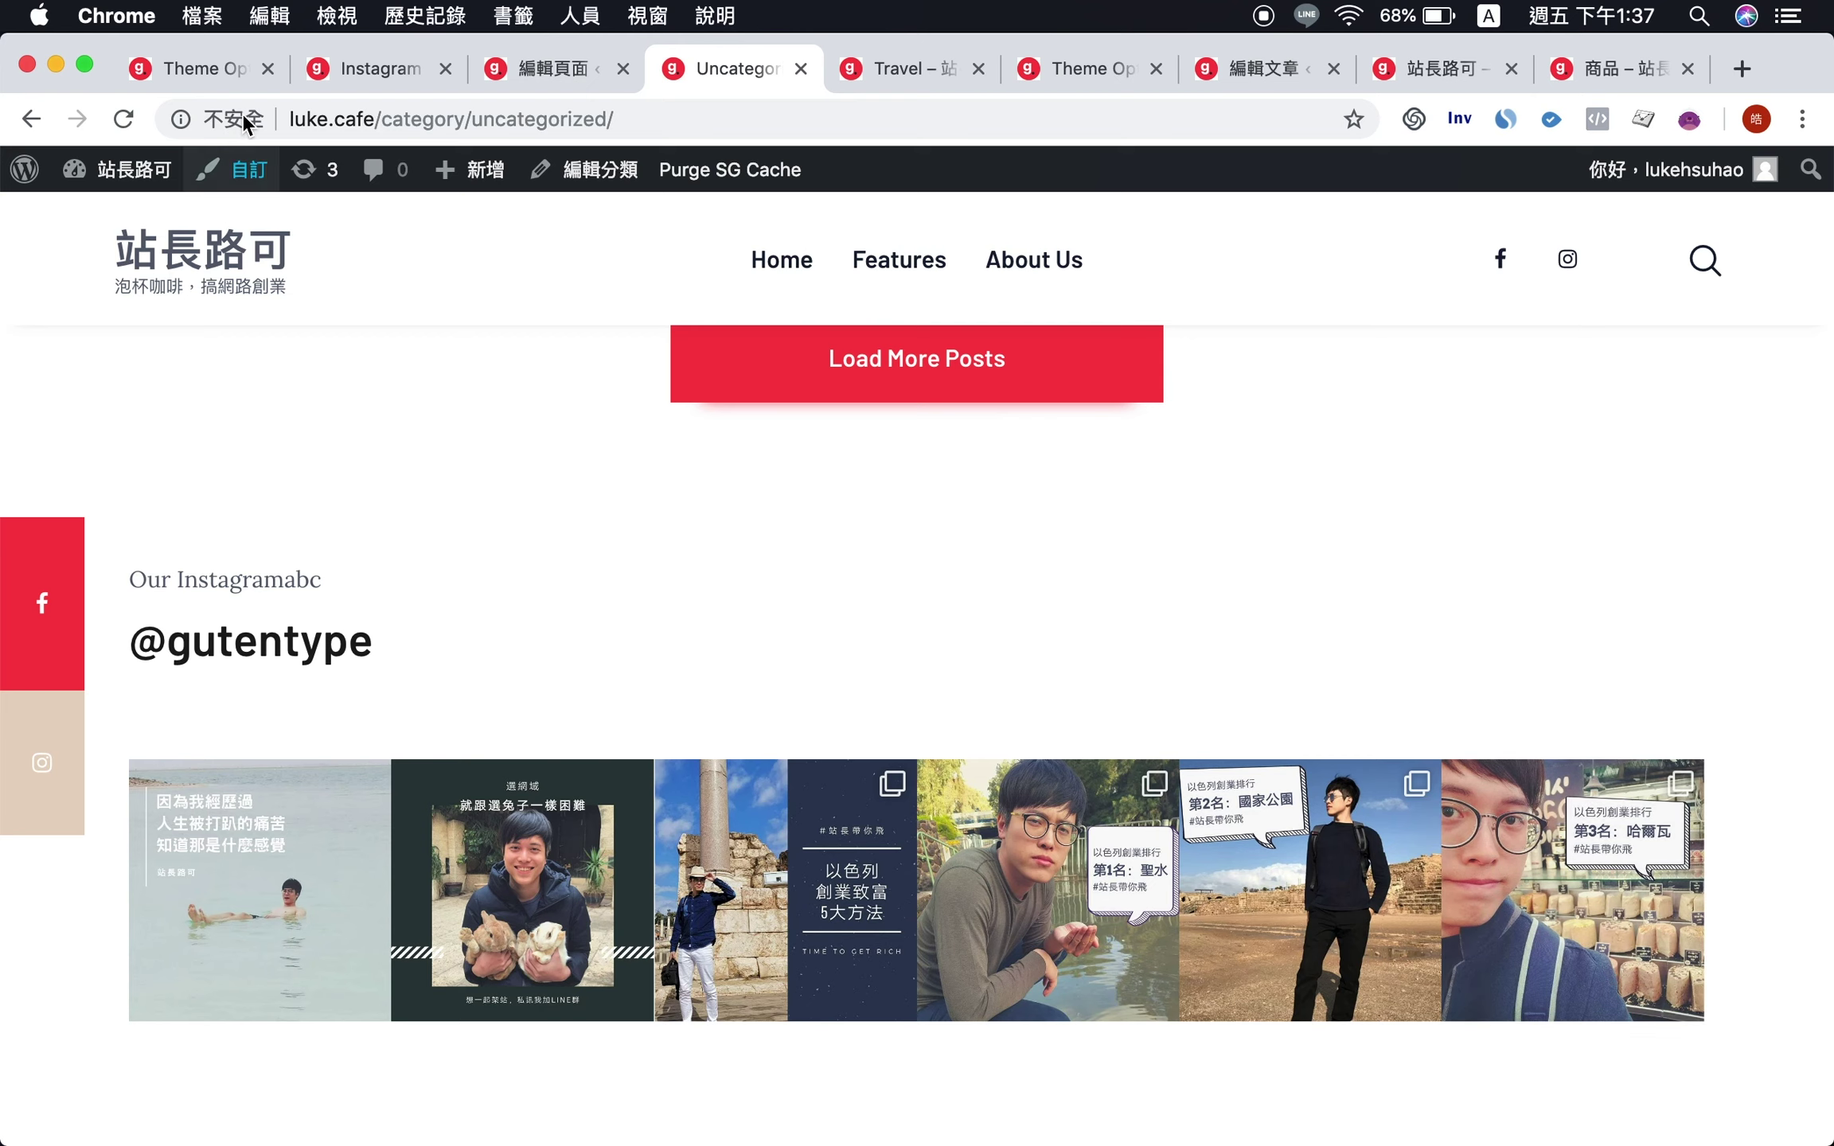
{"action": "left_click_drag", "start_coordinate": [147, 574], "coordinate": [413, 683]}
{"action": "left_click", "coordinate": [409, 677]}
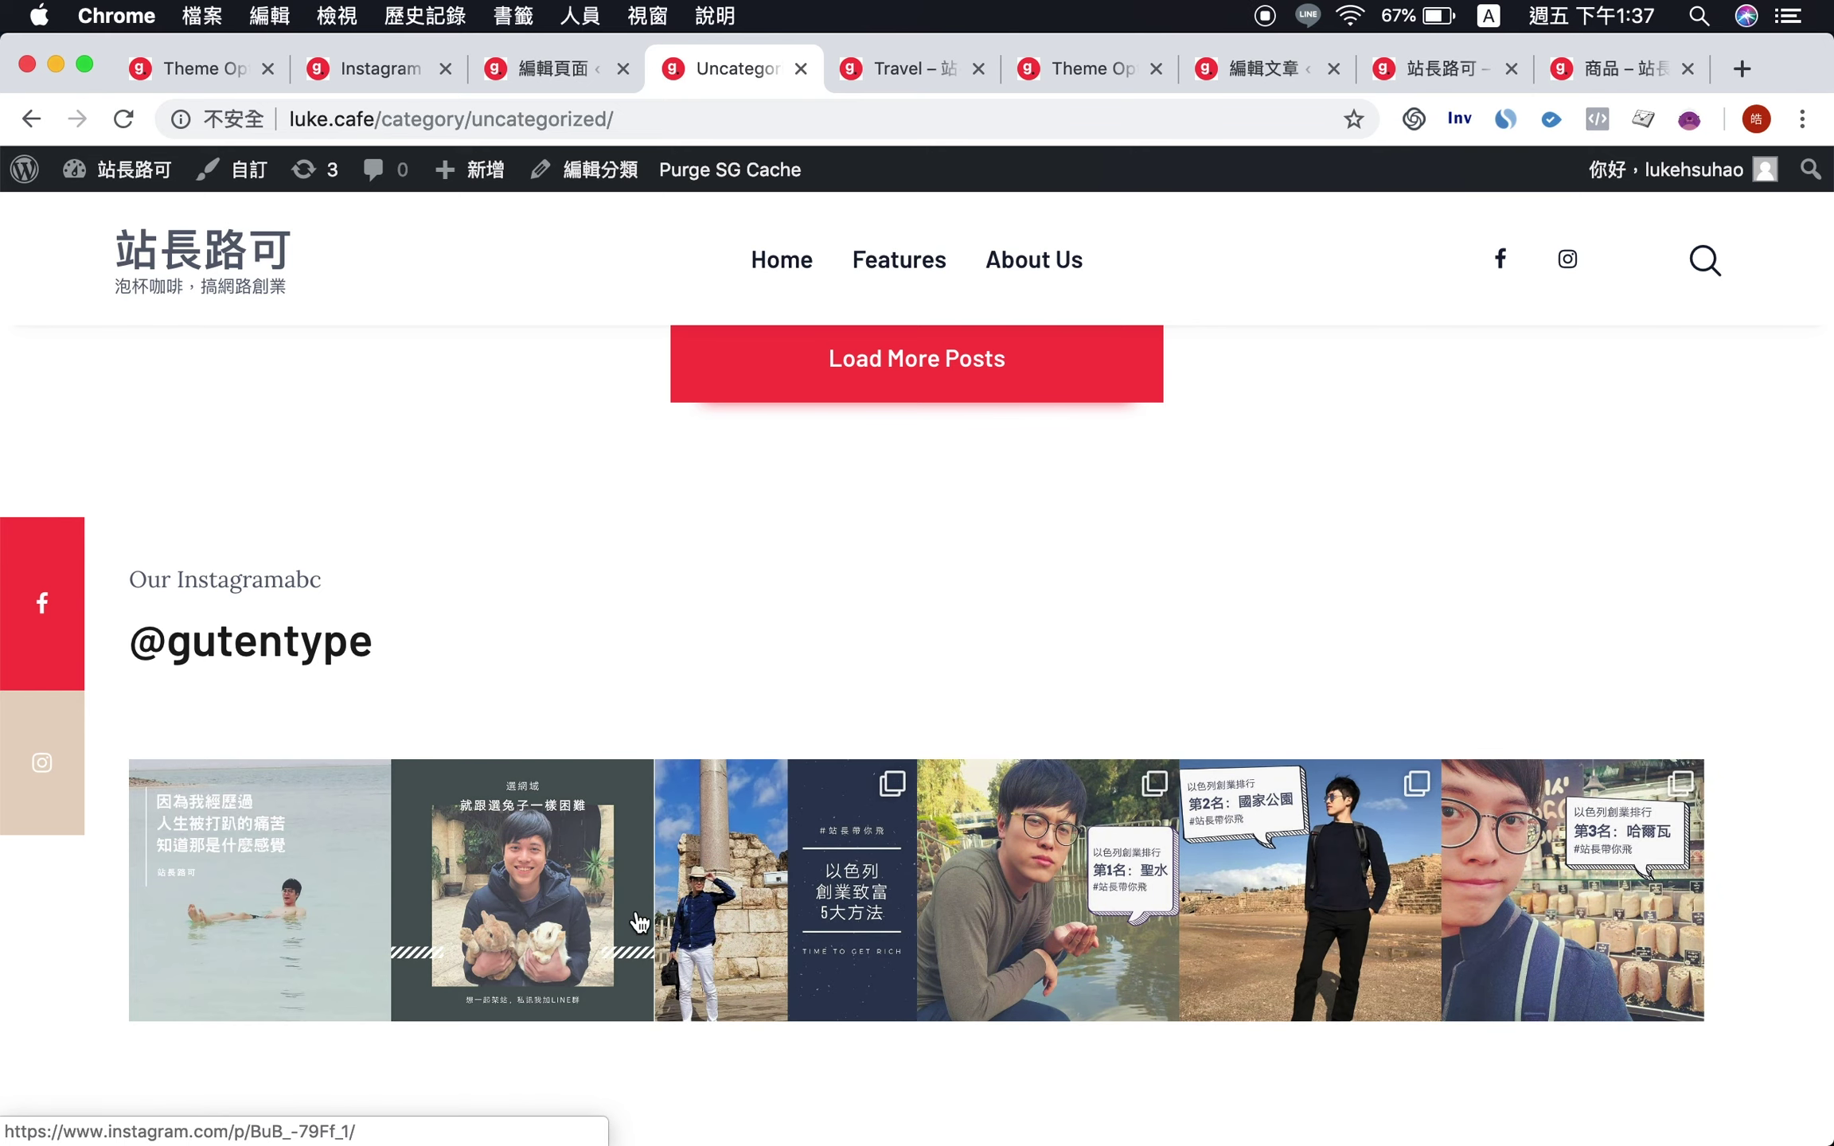
{"action": "scroll", "coordinate": [859, 915], "scroll_direction": "down", "scroll_amount": 2}
- Review the Instagram Feed customization settings, including feed size, layout type, total number of photos and photos per row
{"action": "left_click", "coordinate": [390, 73]}
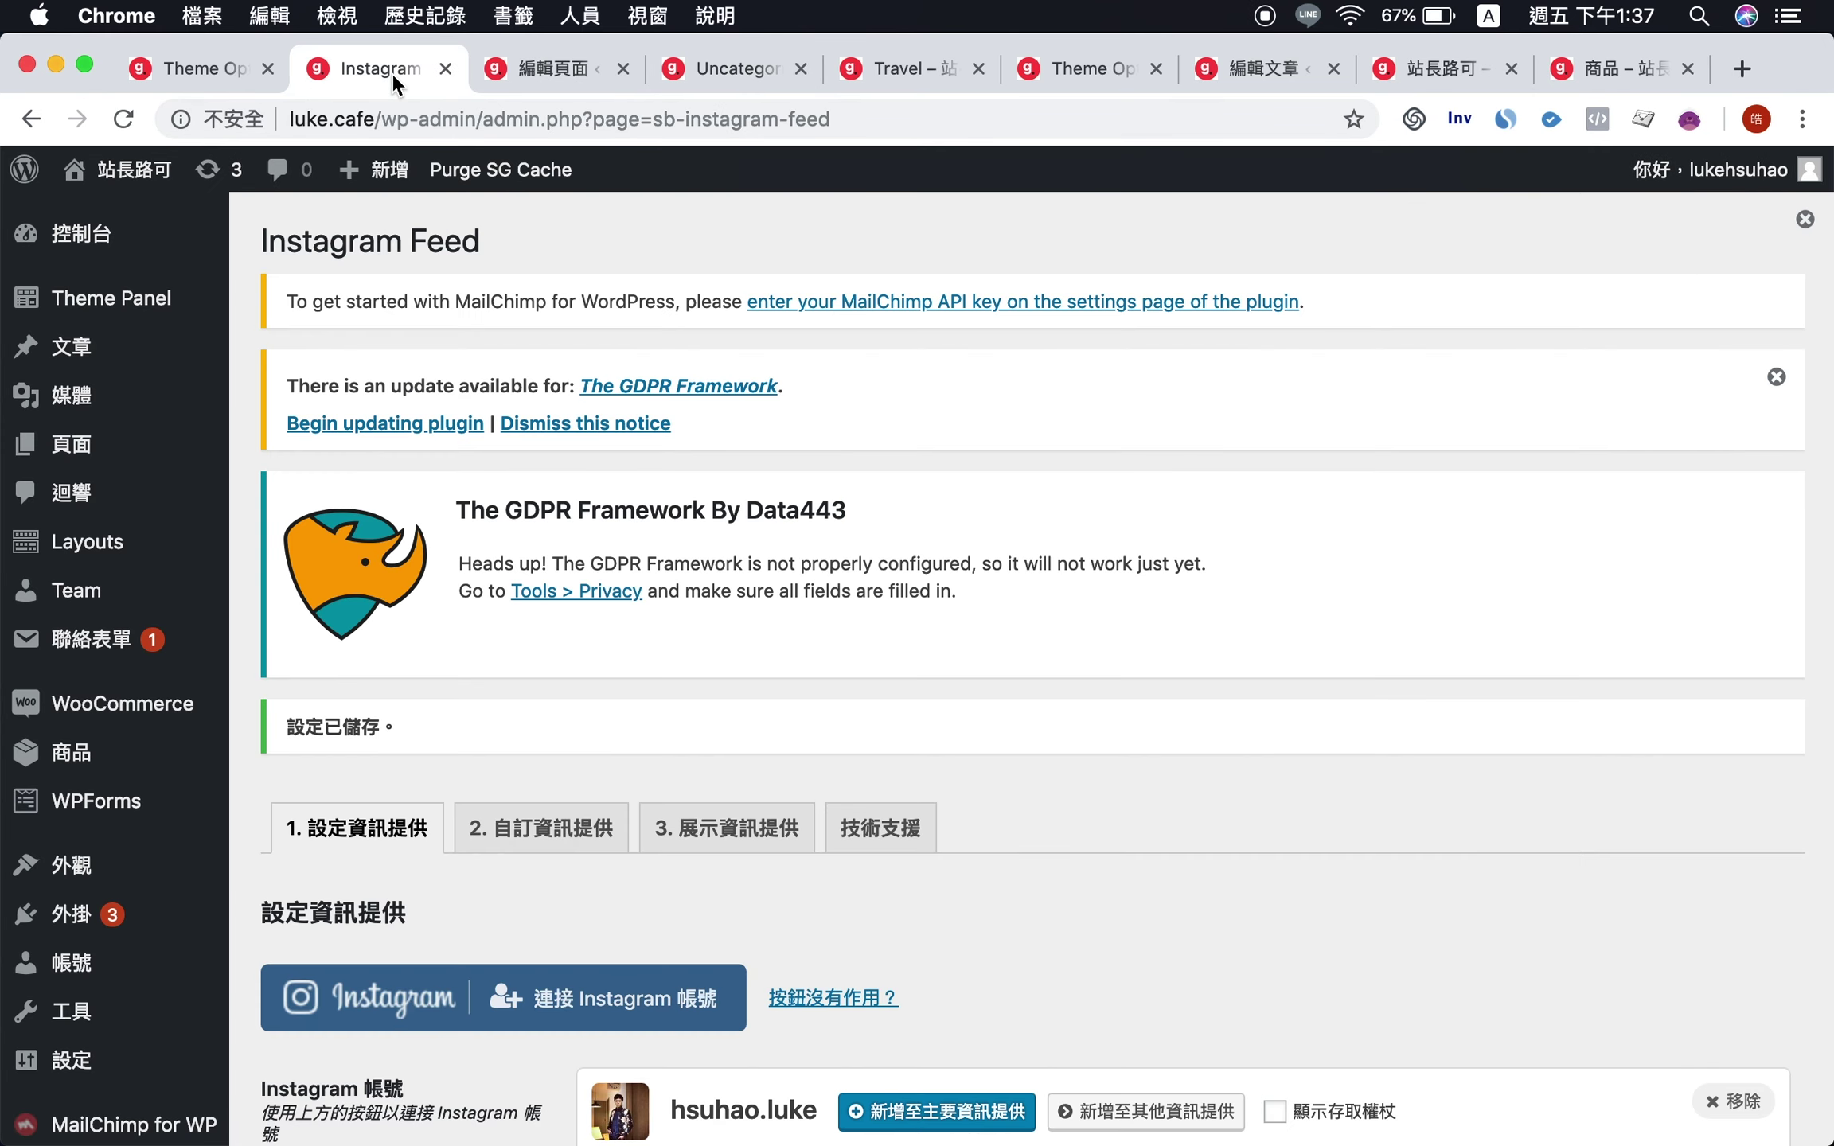
{"action": "scroll", "coordinate": [522, 679], "scroll_direction": "down", "scroll_amount": 4}
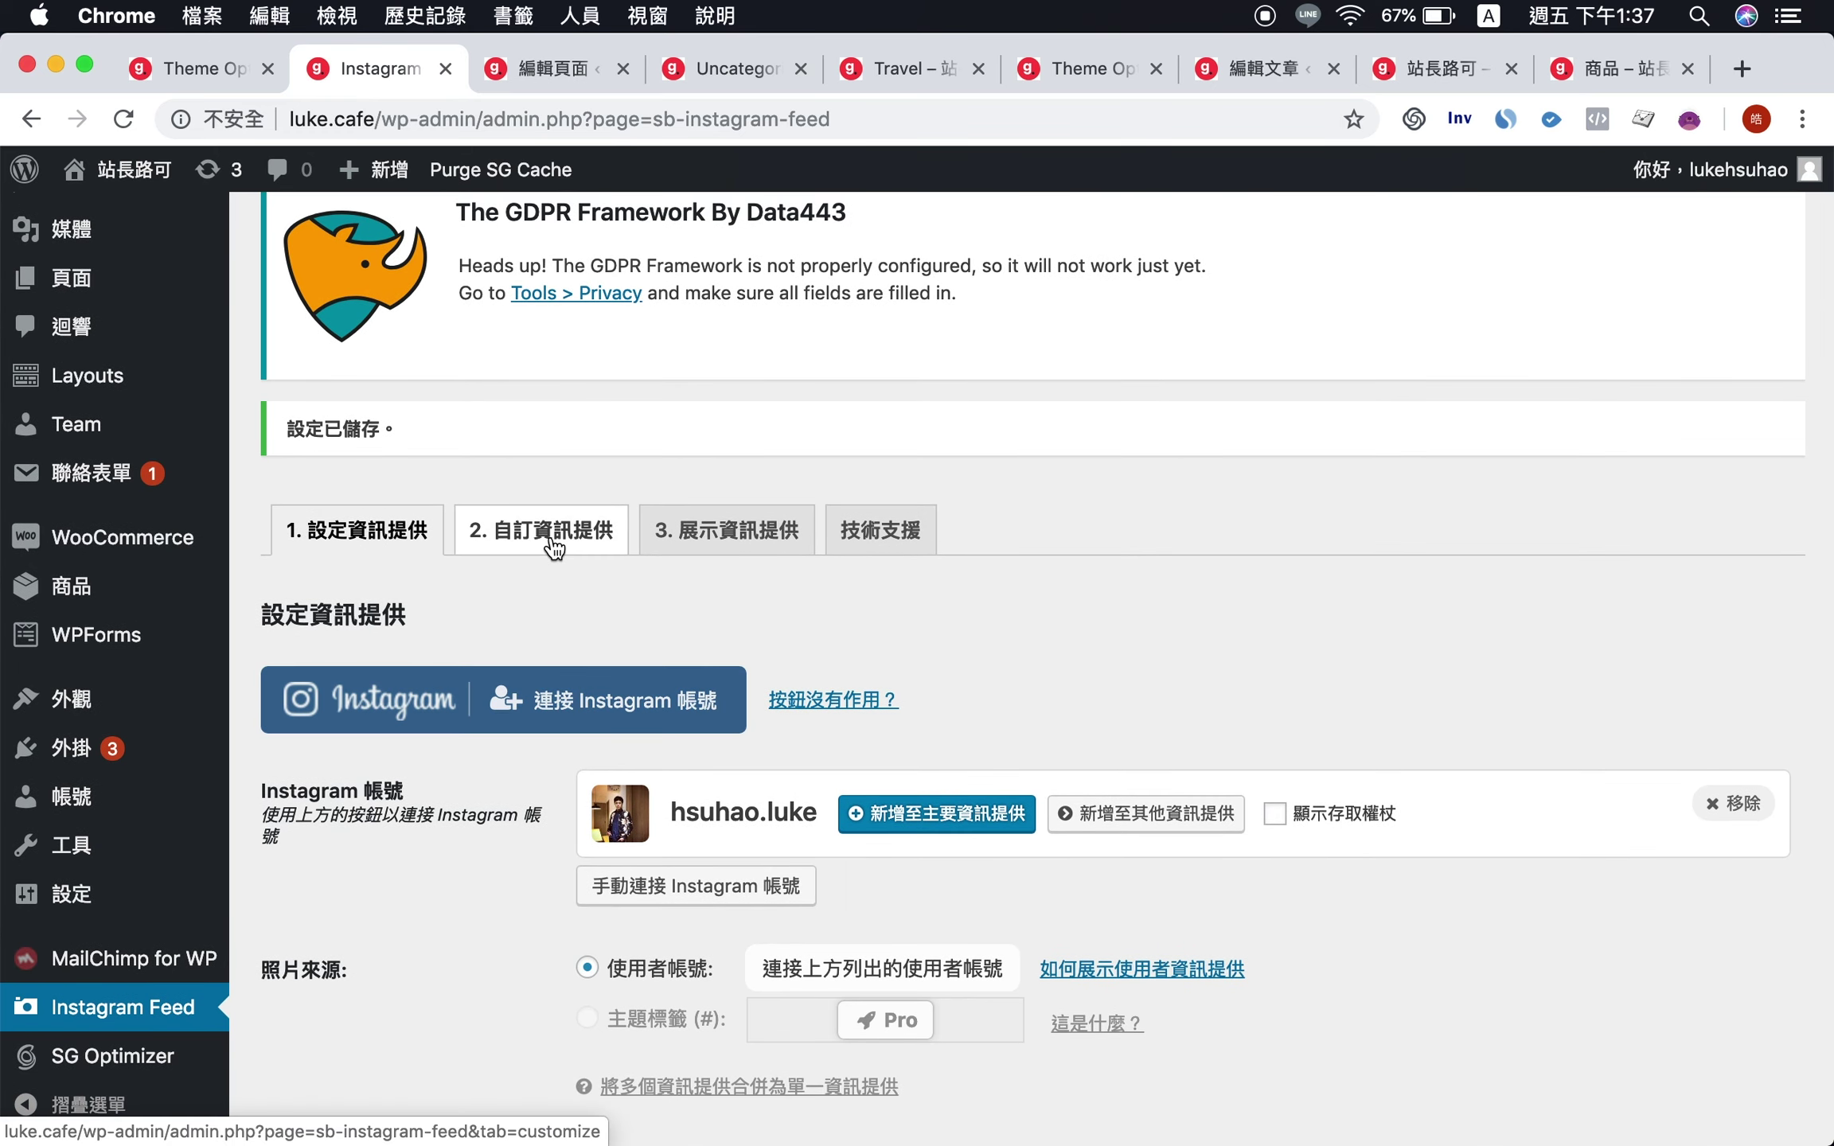
{"action": "left_click", "coordinate": [553, 546]}
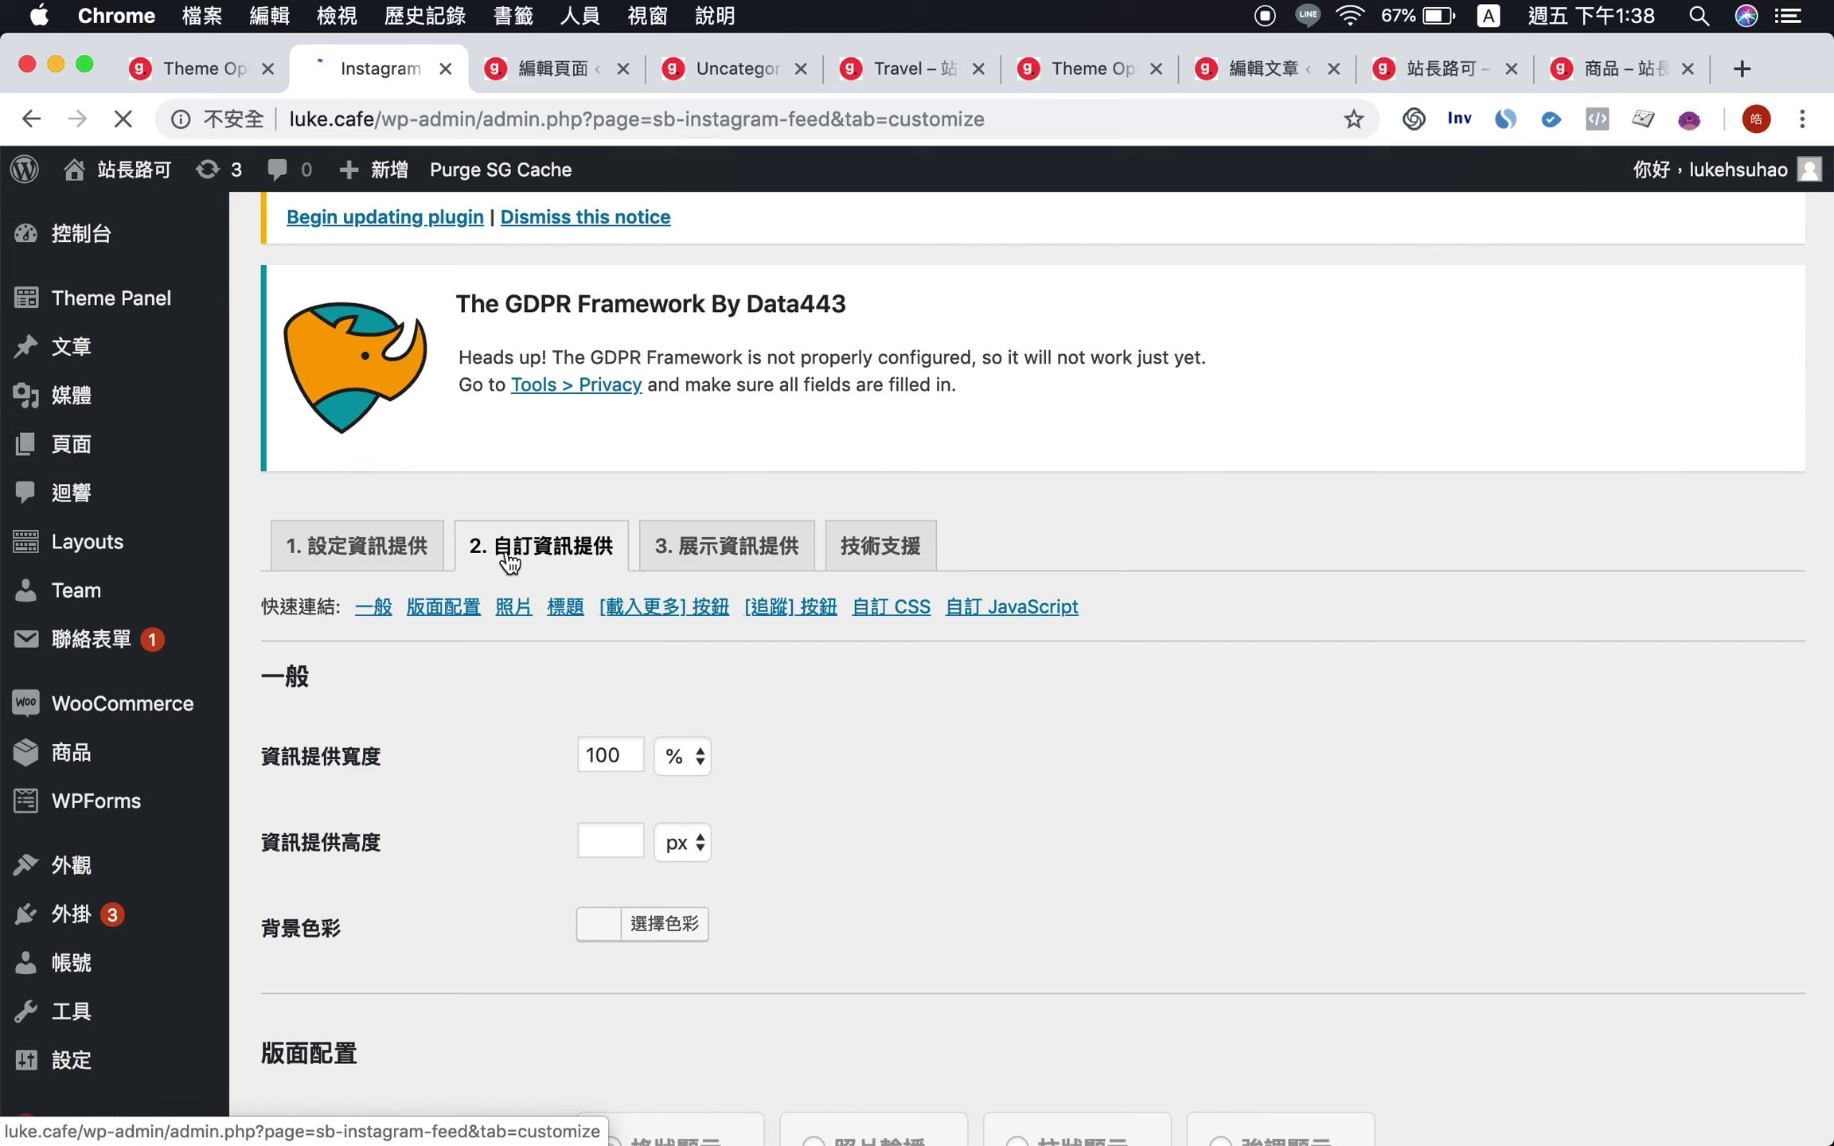
{"action": "scroll", "coordinate": [512, 565], "scroll_direction": "down", "scroll_amount": 4}
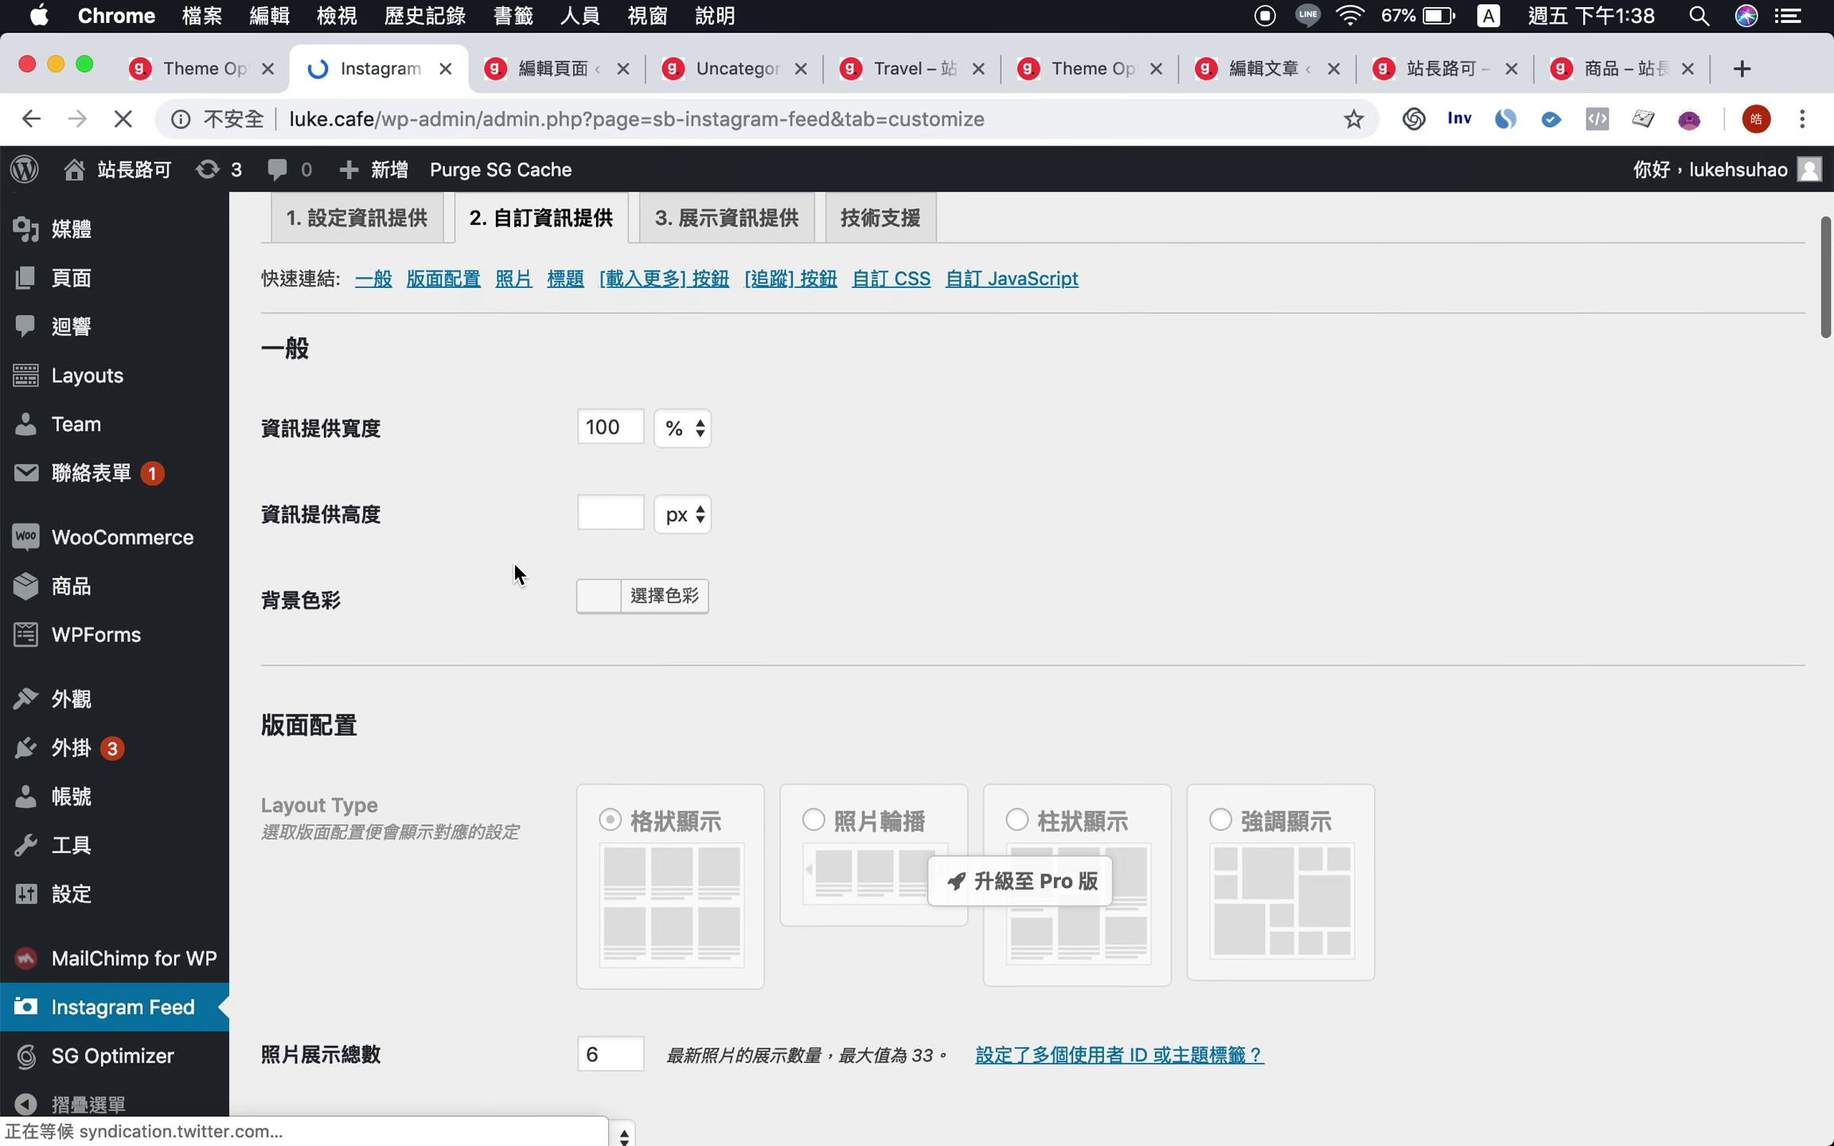
{"action": "scroll", "coordinate": [497, 456], "scroll_direction": "down", "scroll_amount": 6}
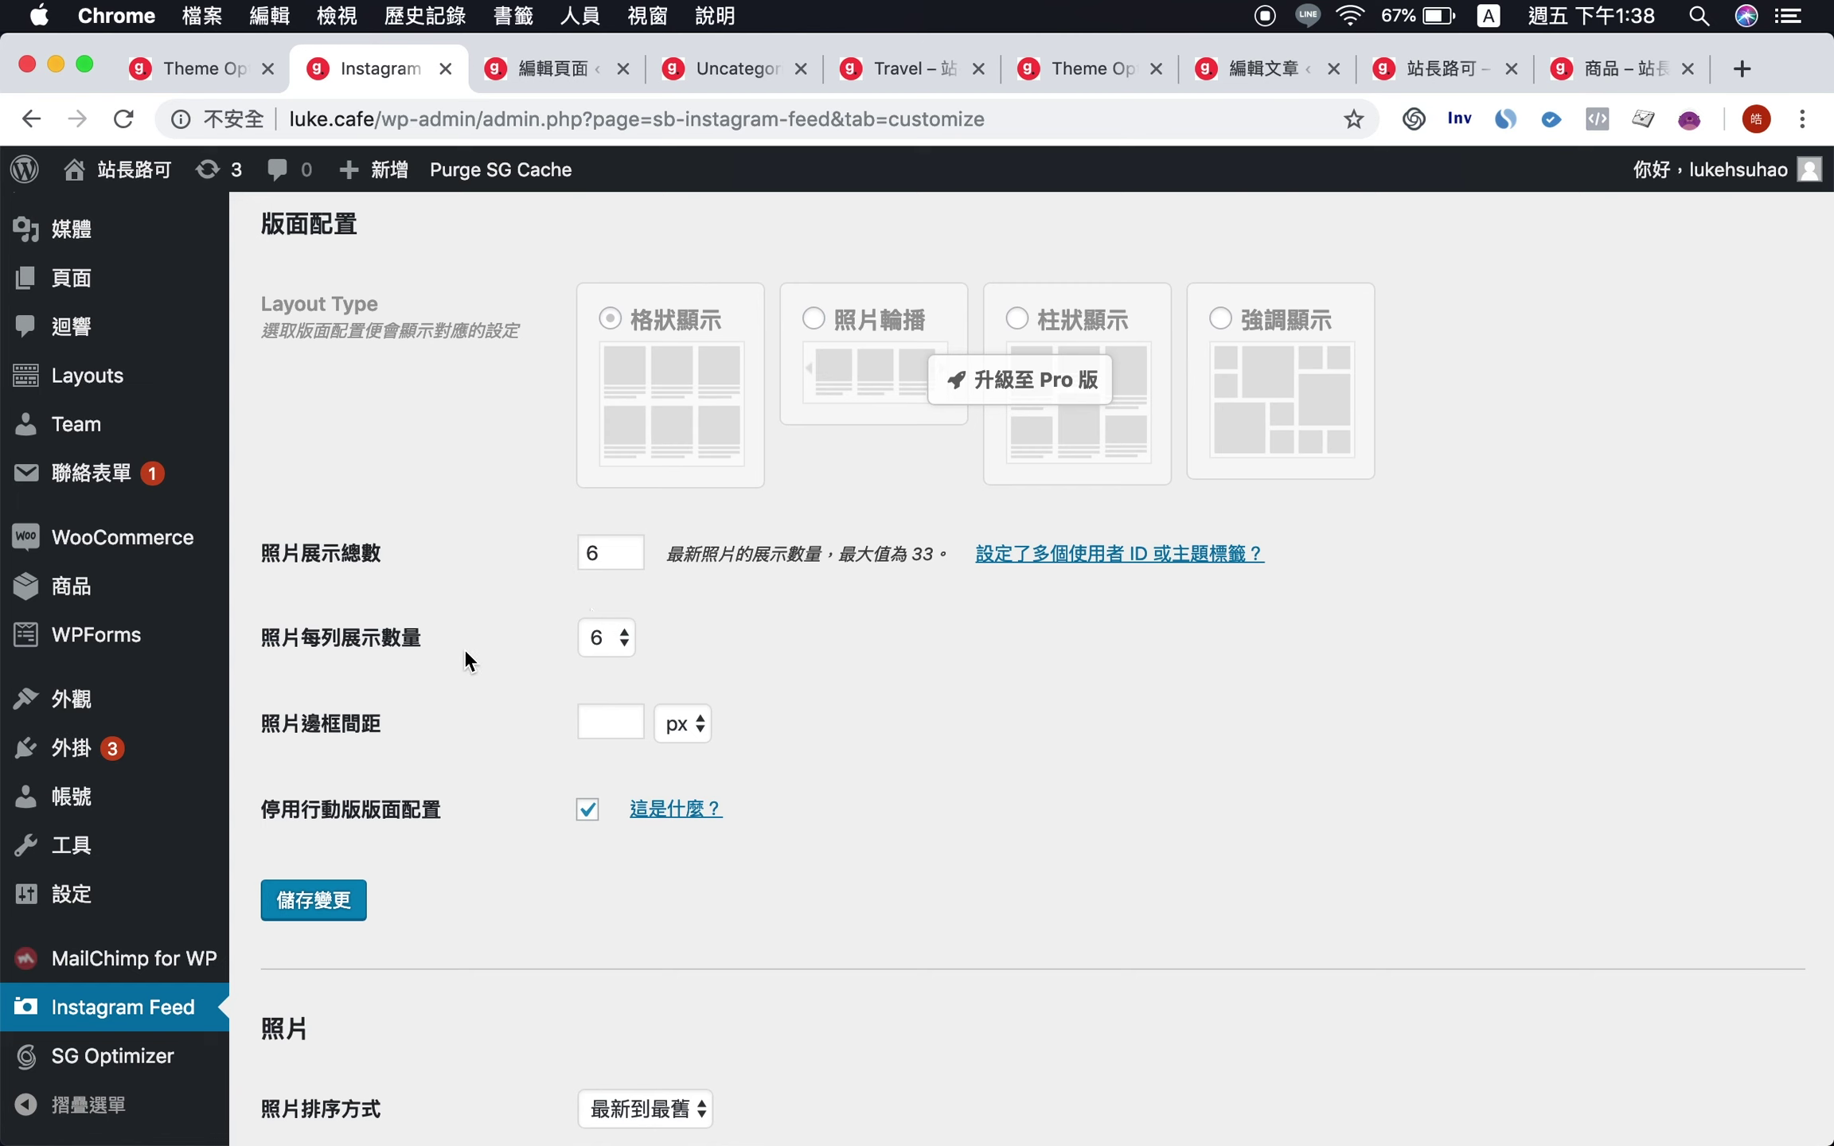
{"action": "left_click", "coordinate": [589, 651]}
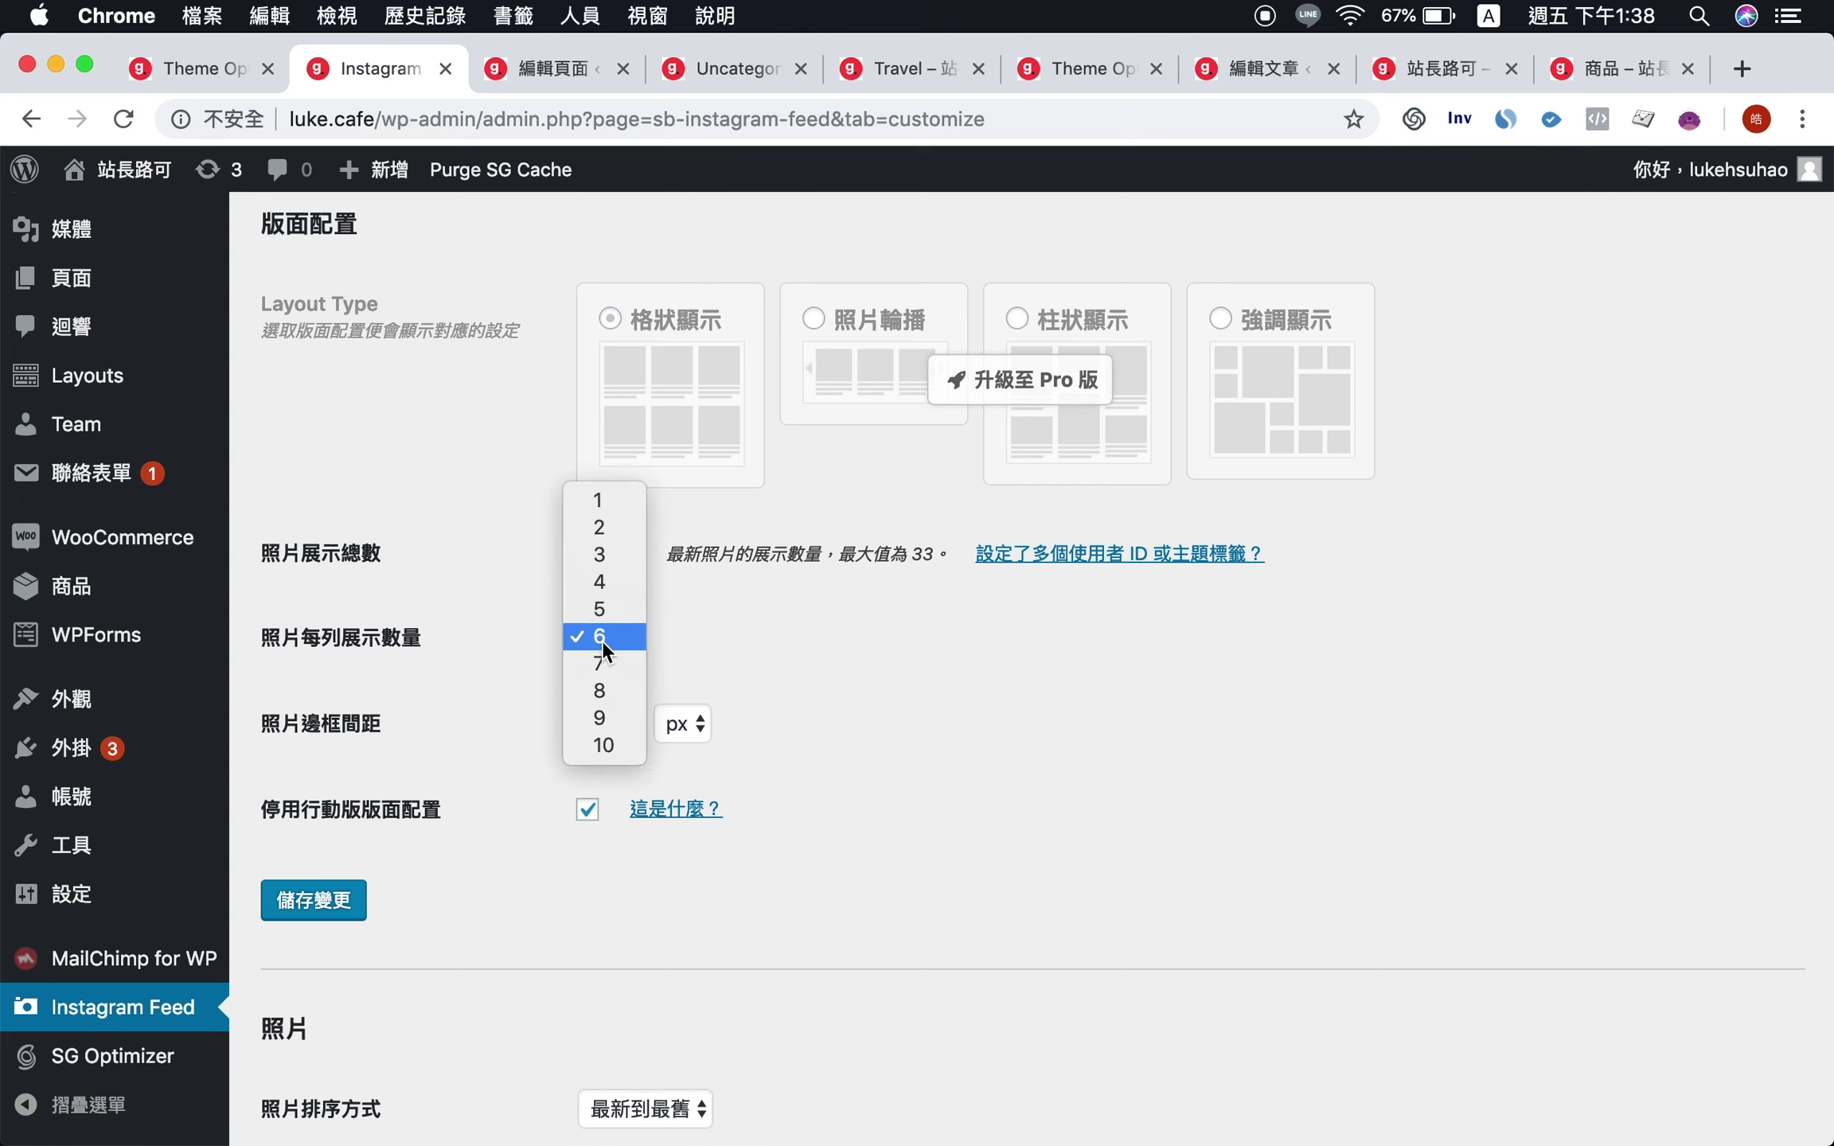
{"action": "left_click", "coordinate": [892, 686]}
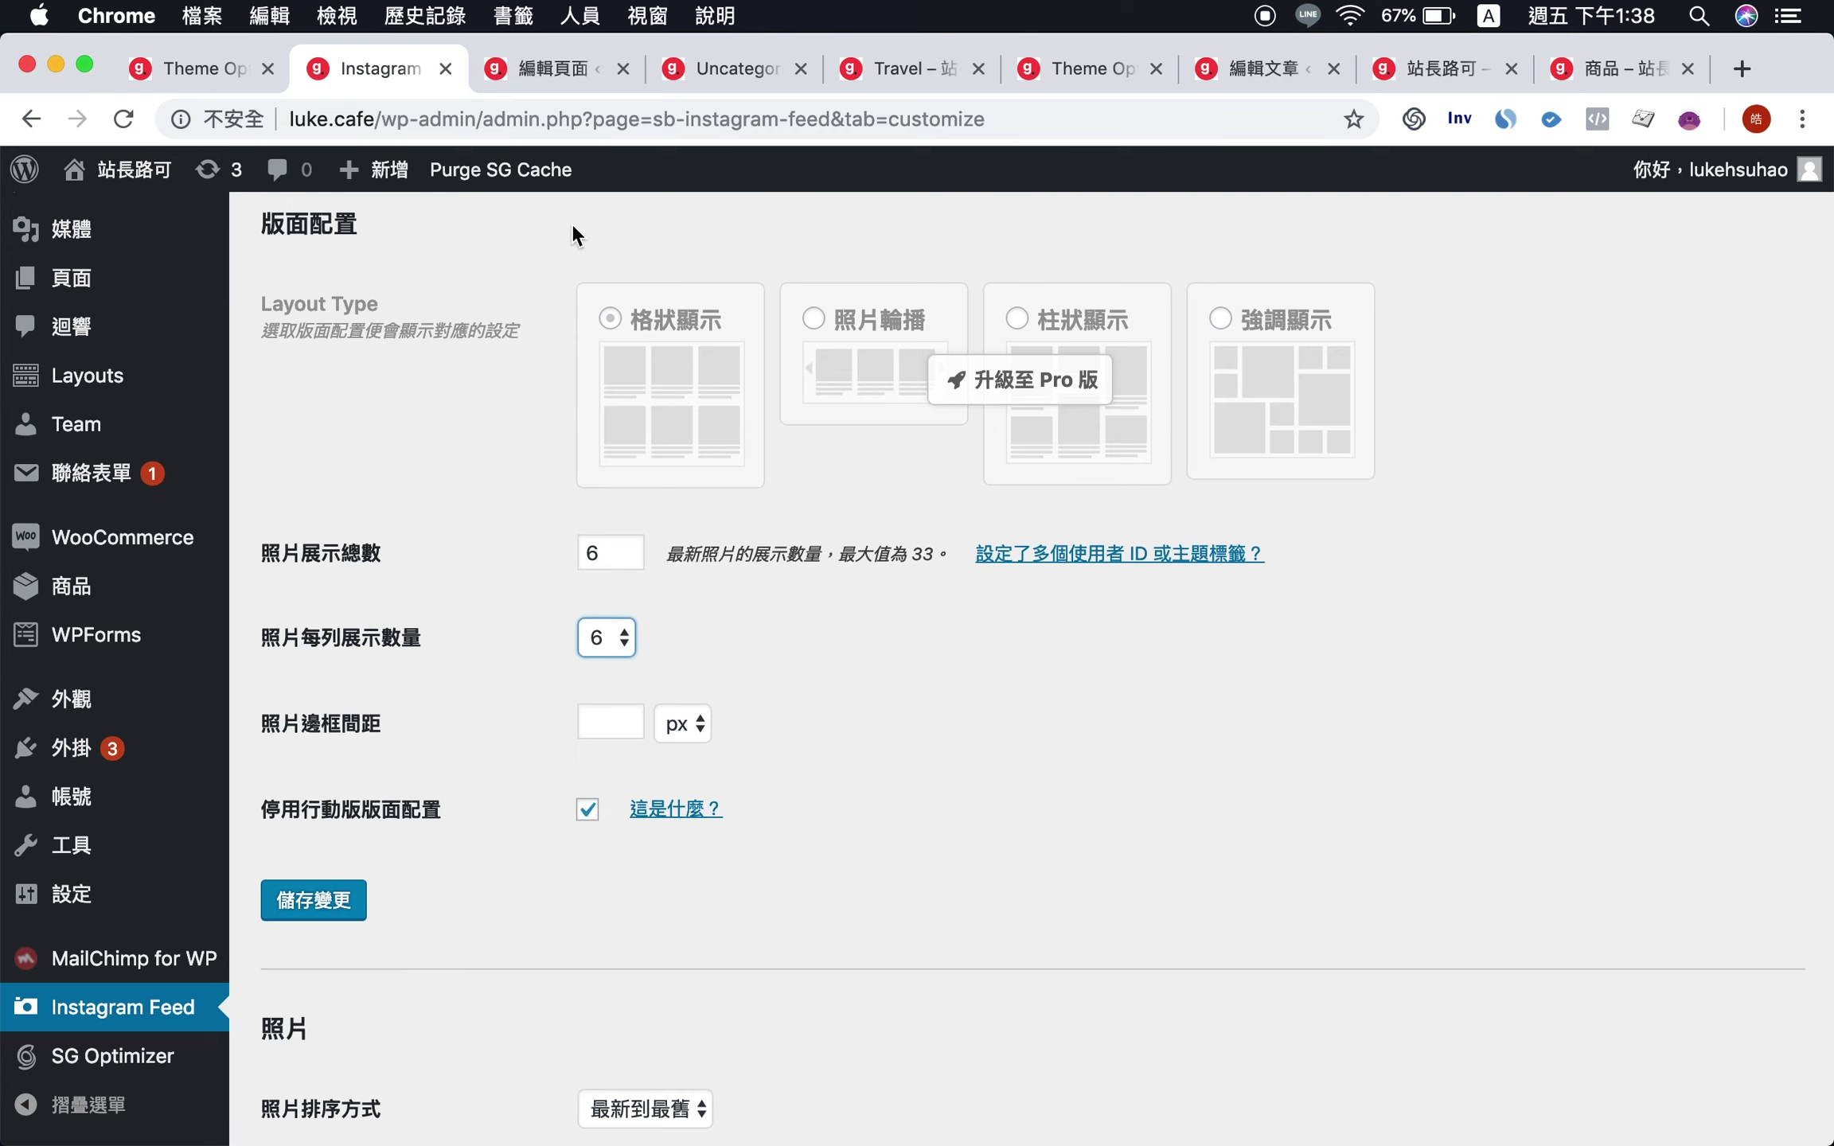
- Check the footer of the live Uncategorized page and expand the Footer Widgets area on the site's widgets page
{"action": "left_click", "coordinate": [732, 69]}
{"action": "scroll", "coordinate": [724, 720], "scroll_direction": "down", "scroll_amount": 5}
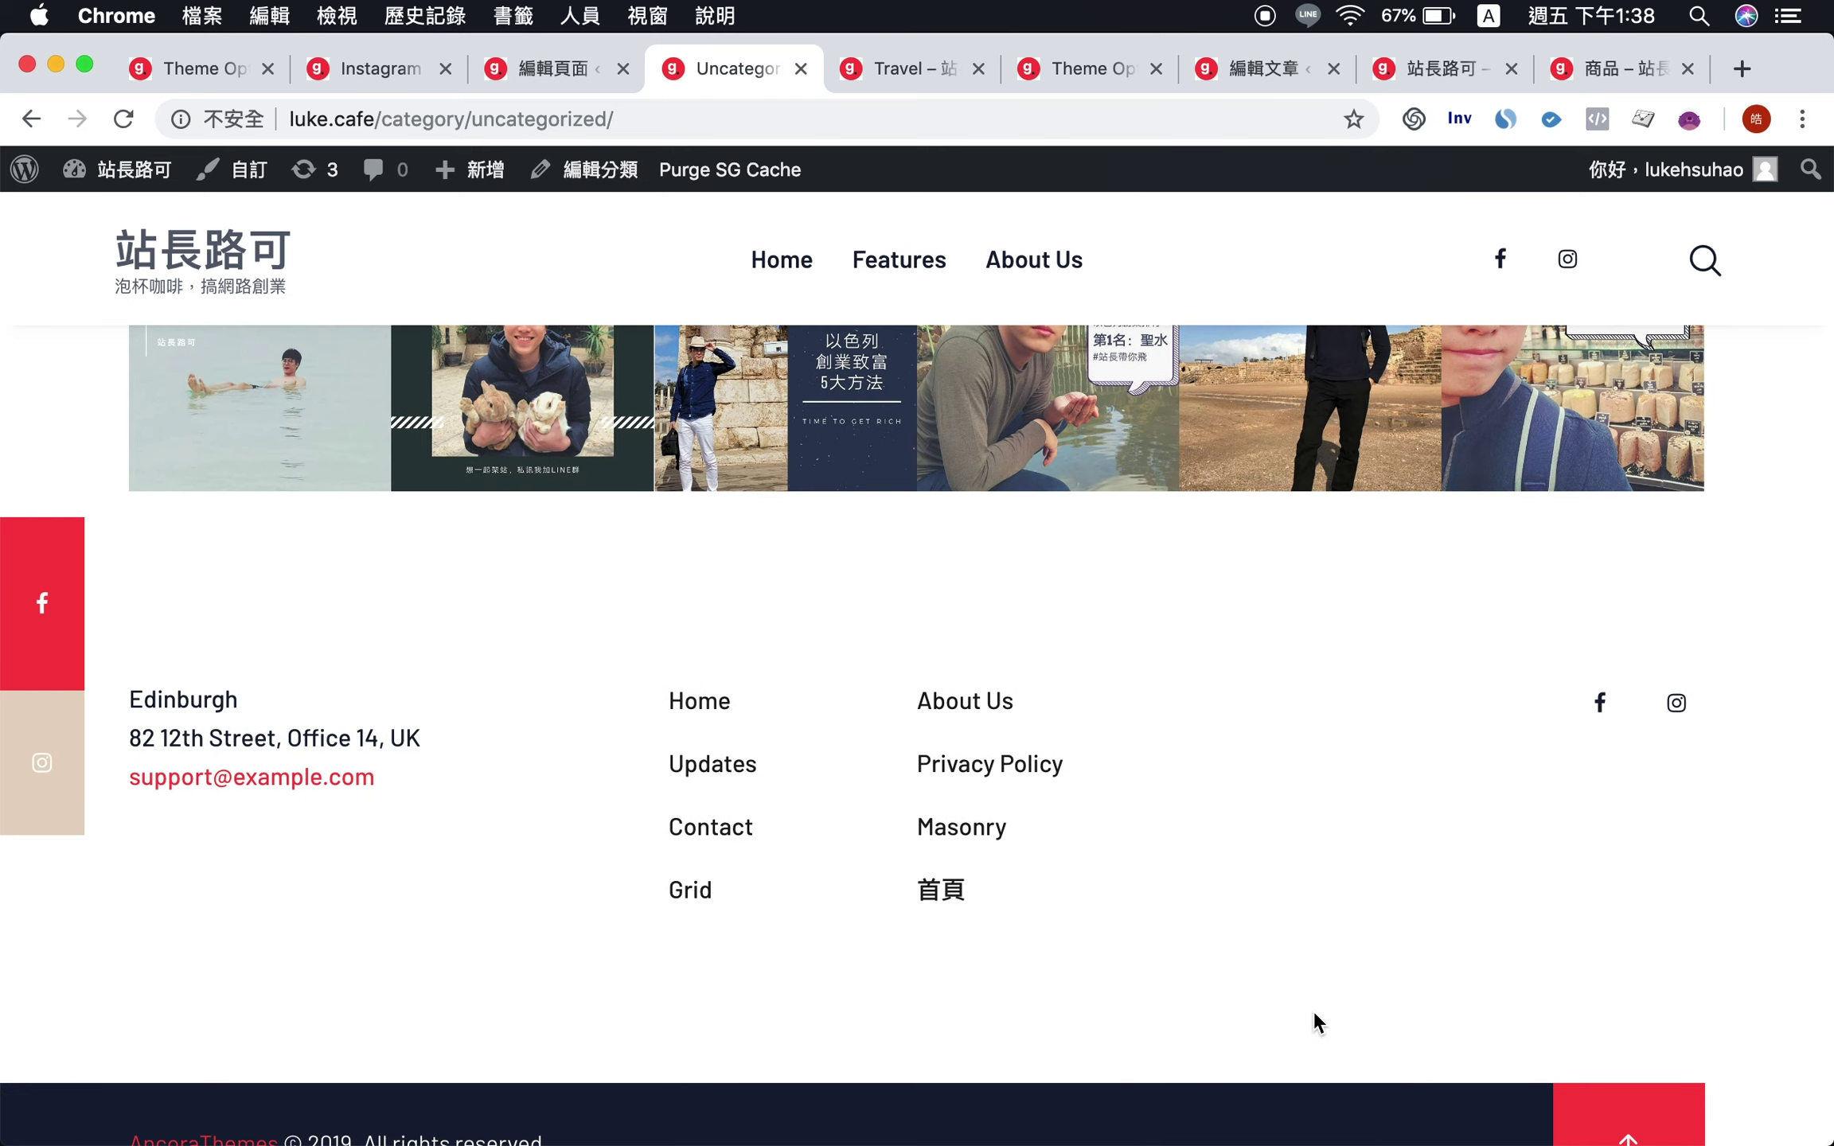
{"action": "left_click", "coordinate": [357, 83]}
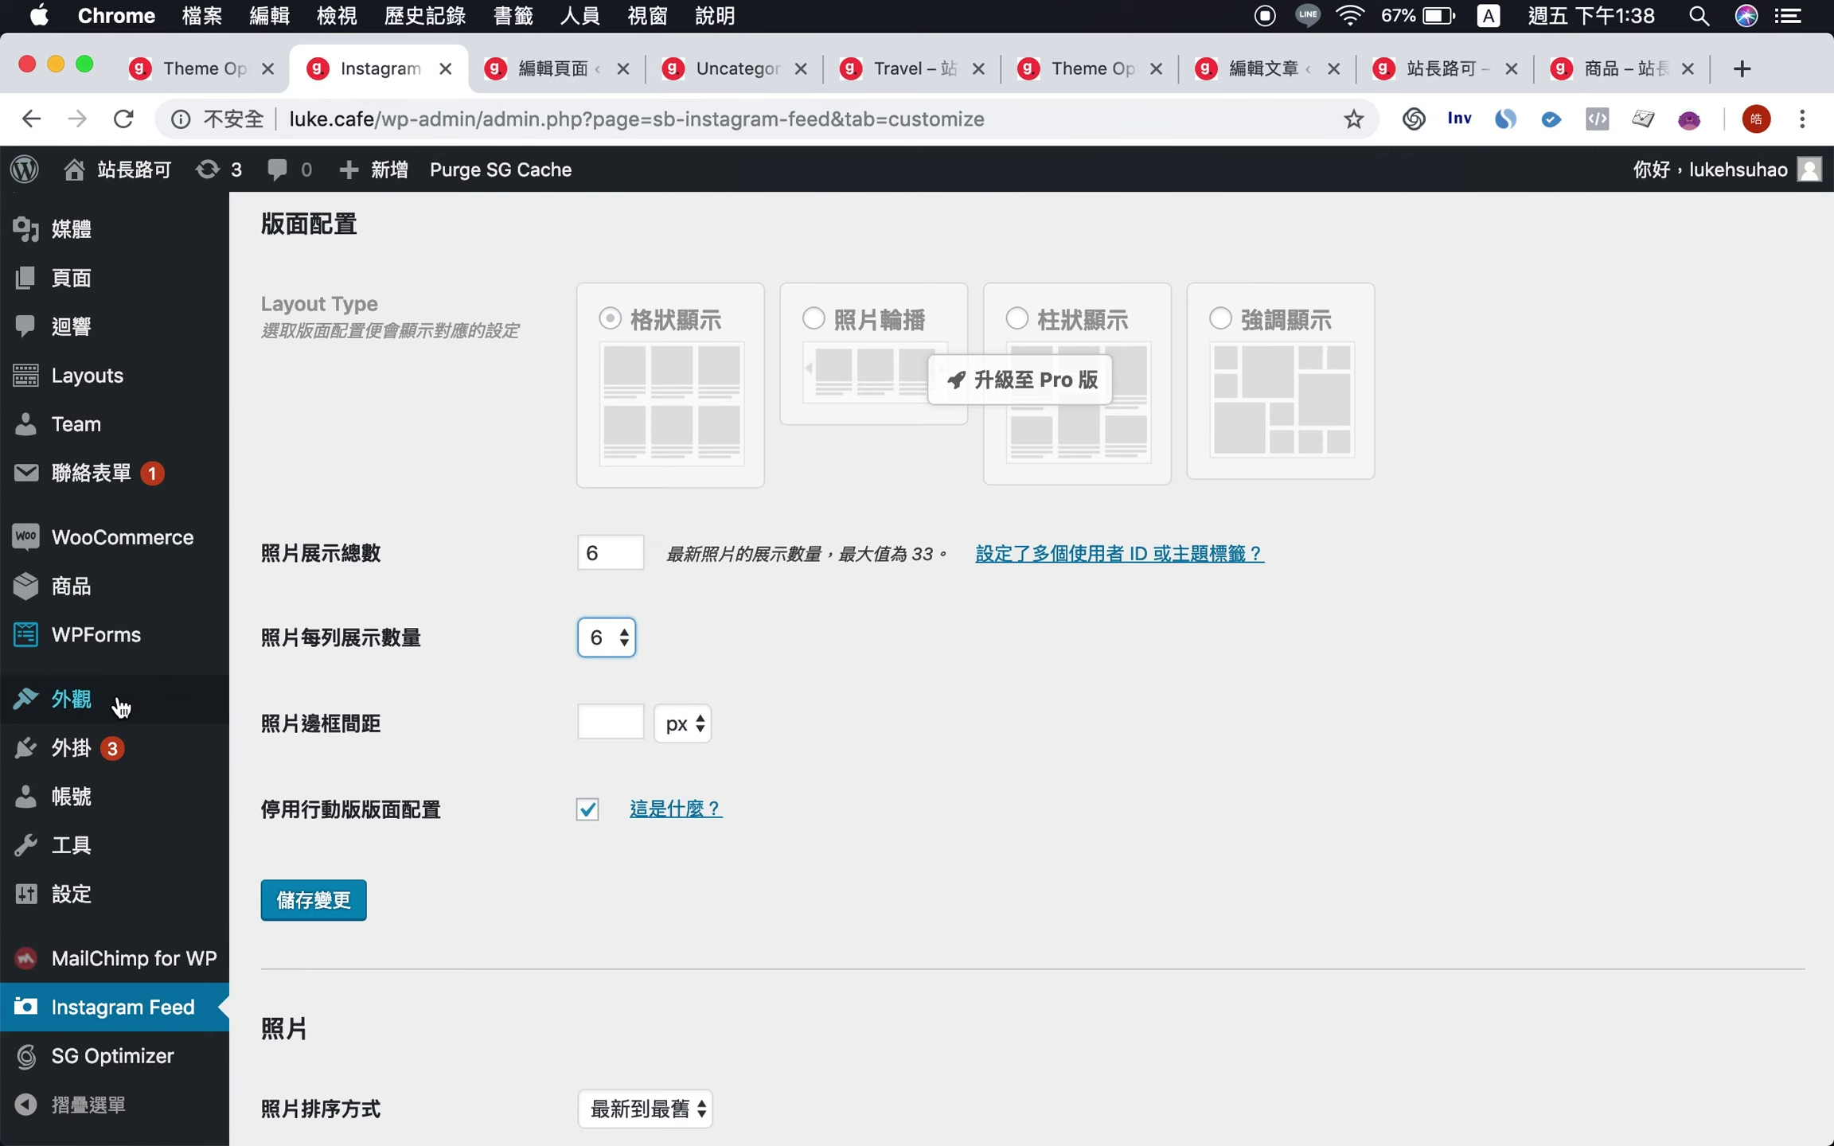
{"action": "mouse_move", "coordinate": [123, 707]}
{"action": "left_click", "coordinate": [296, 794]}
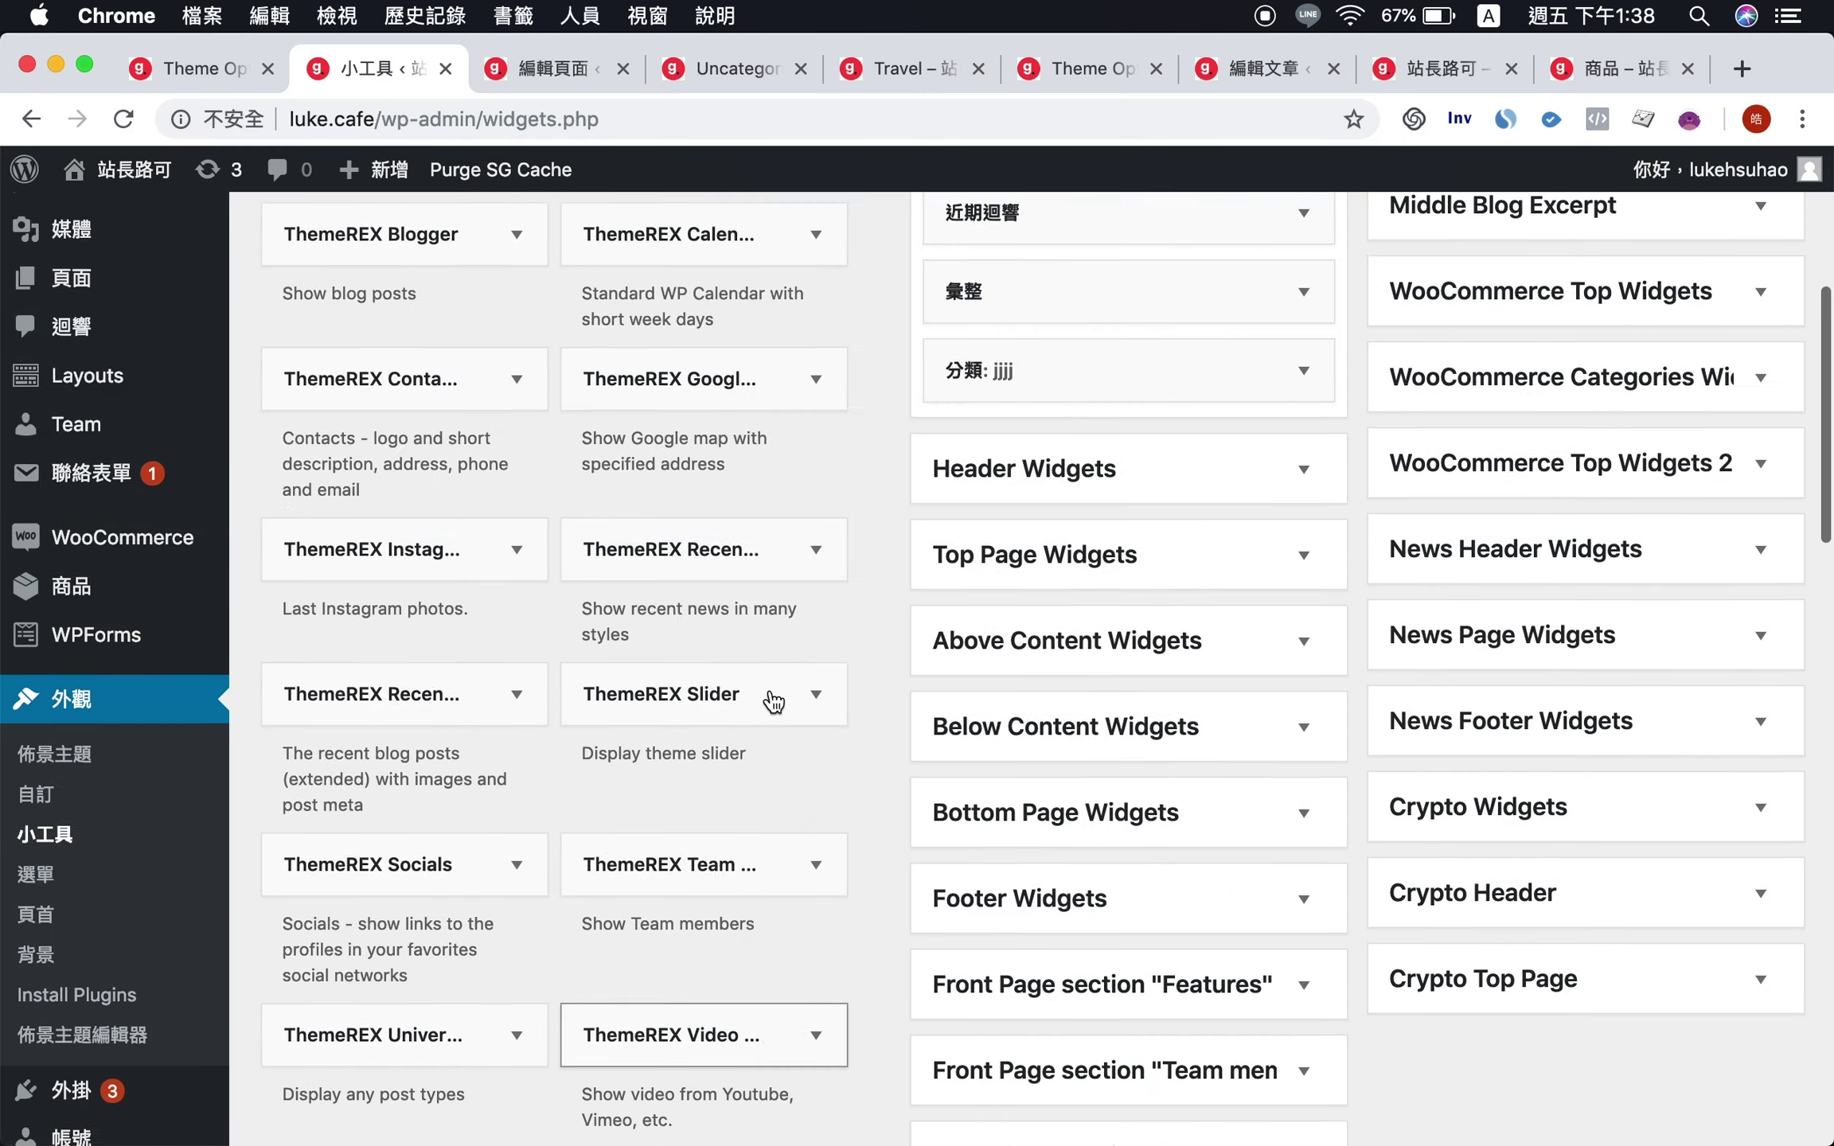
{"action": "scroll", "coordinate": [770, 697], "scroll_direction": "down", "scroll_amount": 3}
{"action": "scroll", "coordinate": [770, 689], "scroll_direction": "down", "scroll_amount": 5}
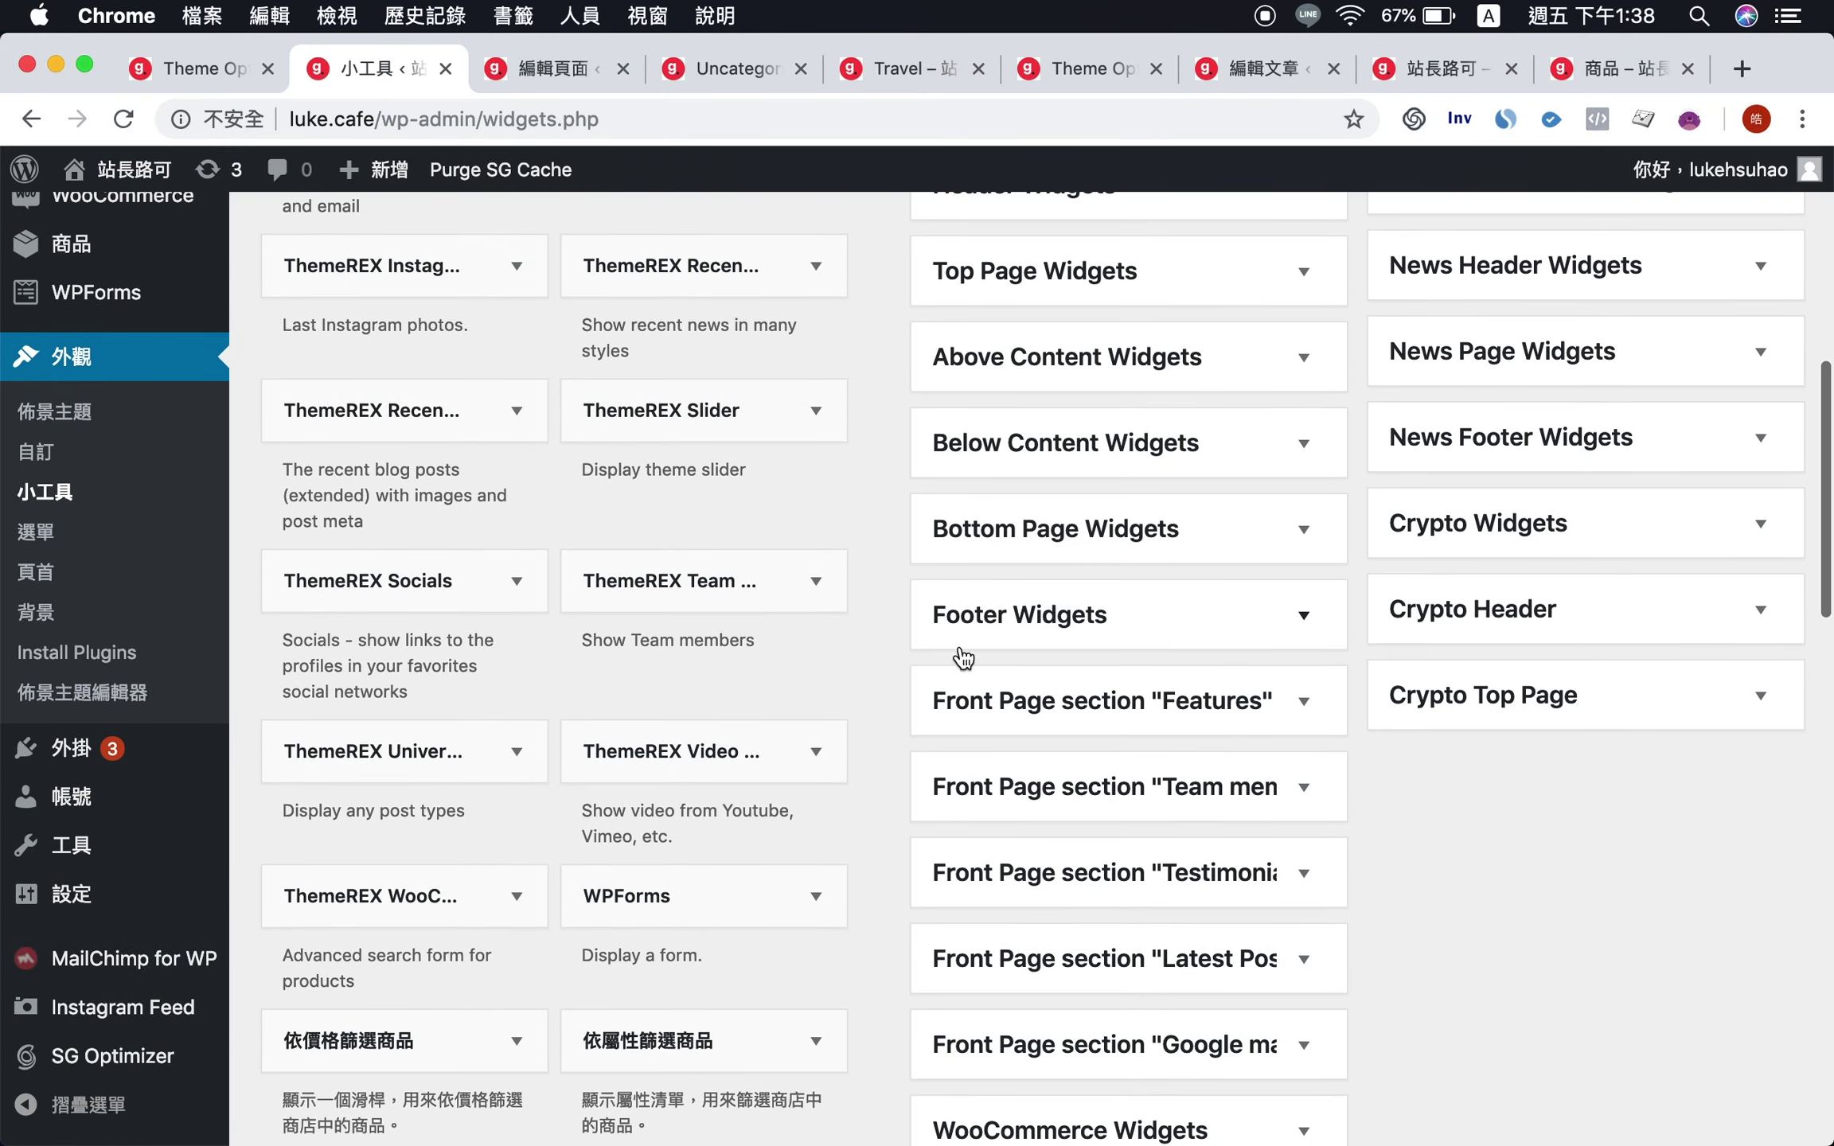
{"action": "left_click", "coordinate": [1107, 619]}
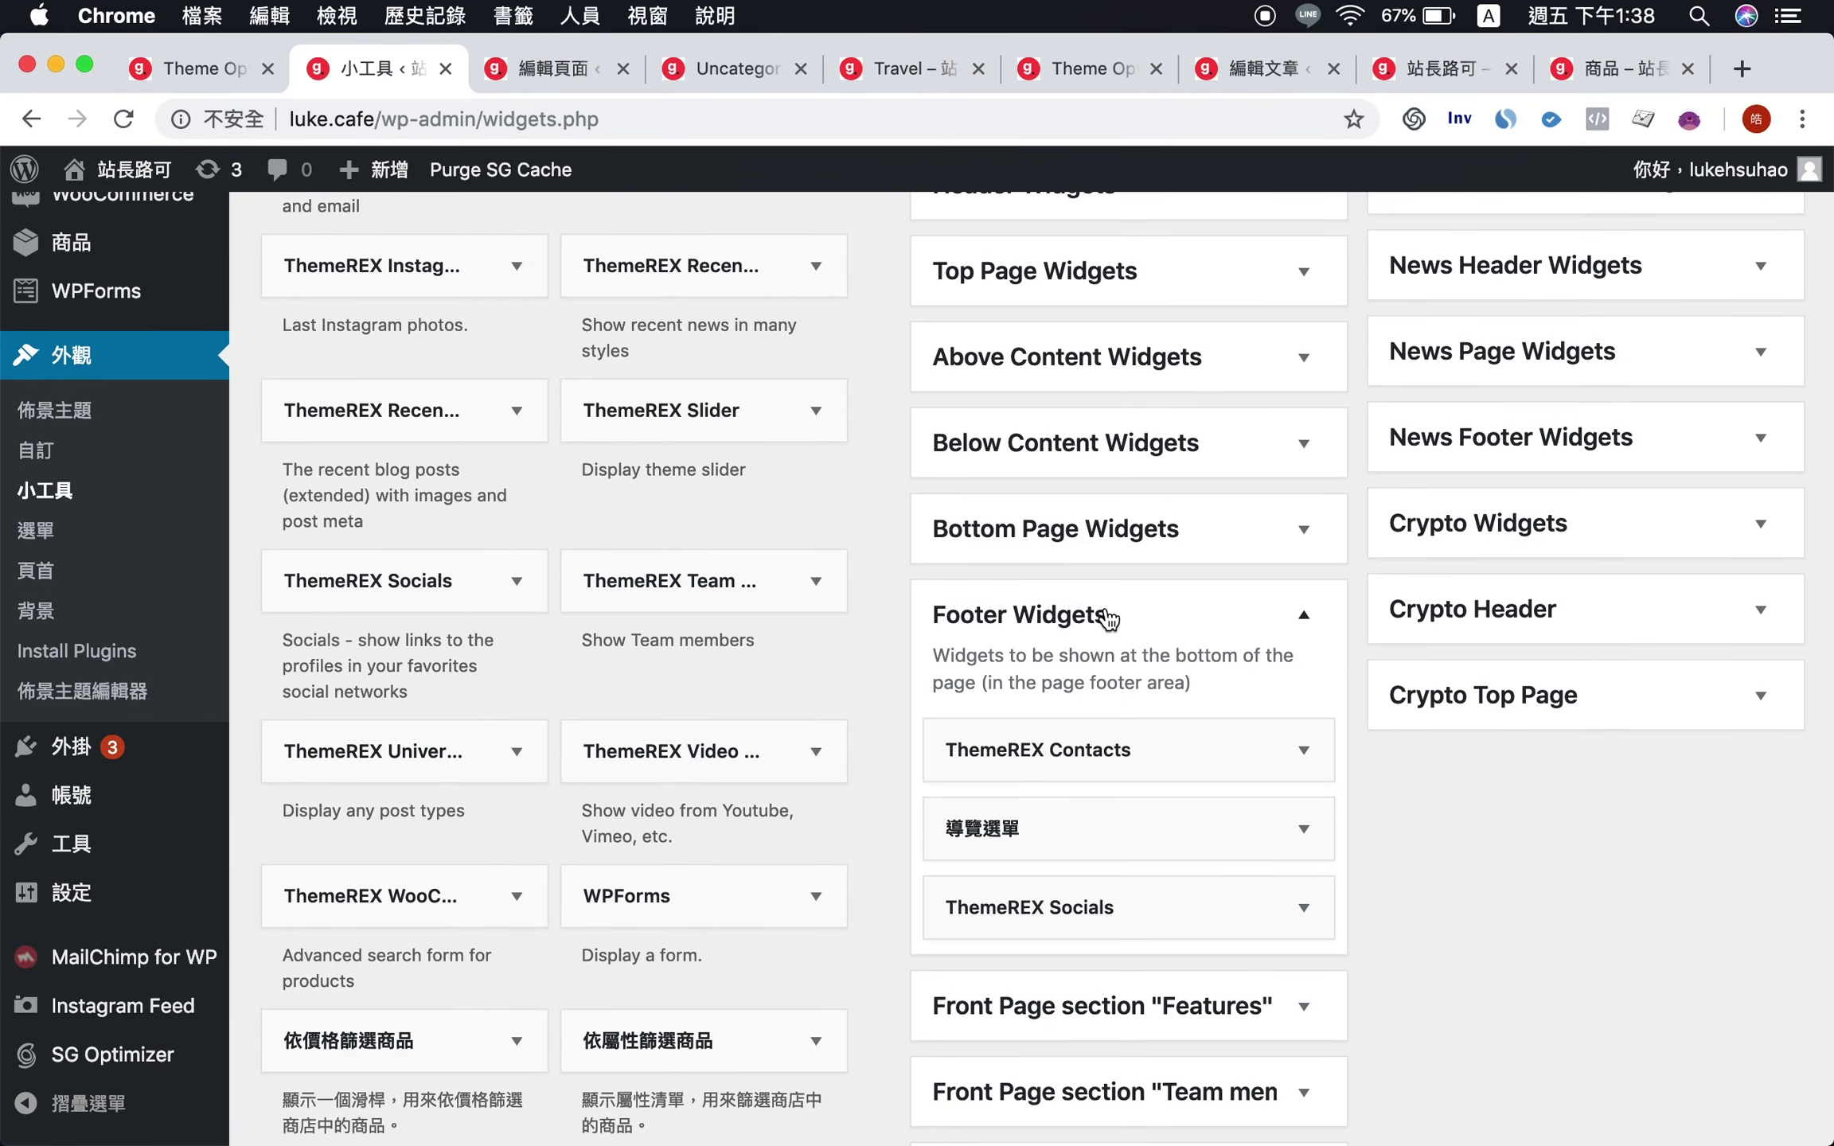
- Set the e-mail of the ThemeREX Contacts widget in Footer Widgets to abc and save the widget
{"action": "left_click", "coordinate": [1241, 756]}
{"action": "scroll", "coordinate": [1136, 799], "scroll_direction": "down", "scroll_amount": 5}
{"action": "scroll", "coordinate": [1135, 798], "scroll_direction": "down", "scroll_amount": 10}
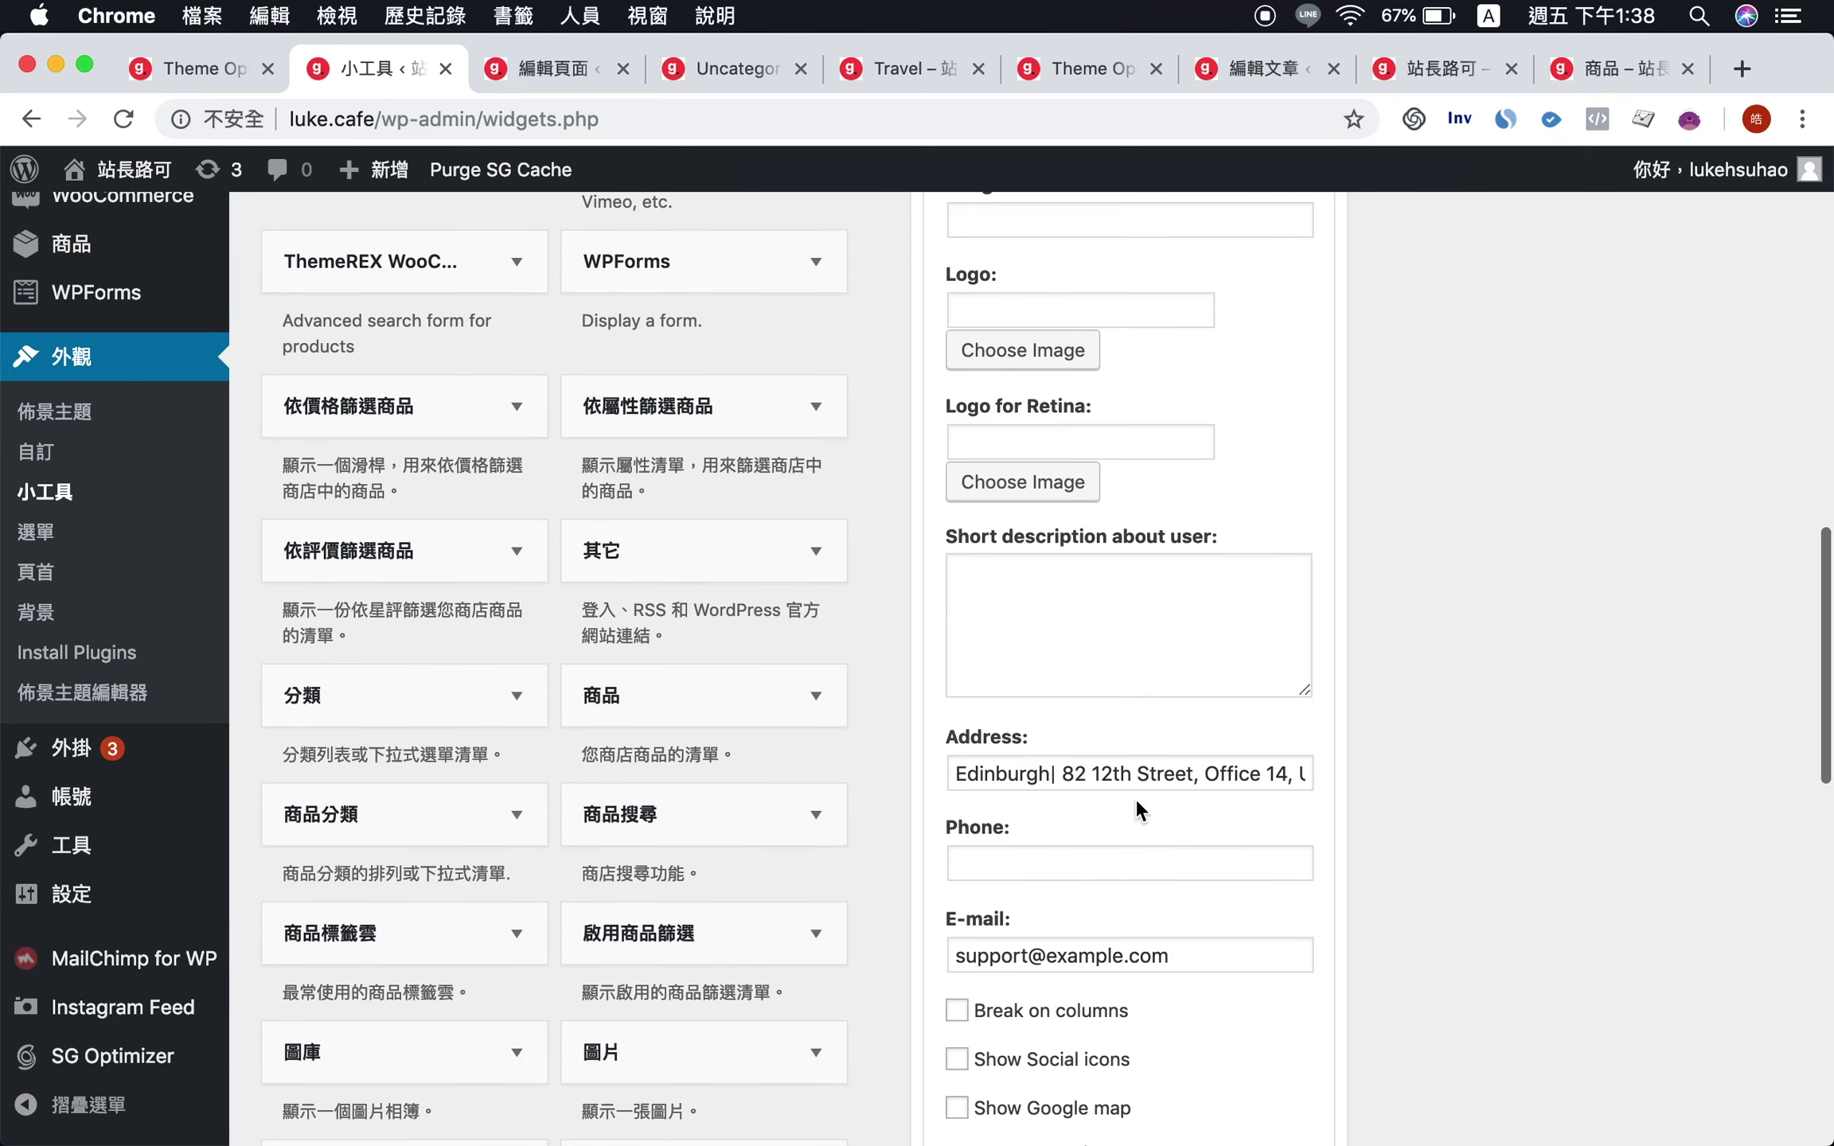
{"action": "scroll", "coordinate": [1116, 707], "scroll_direction": "down", "scroll_amount": 4}
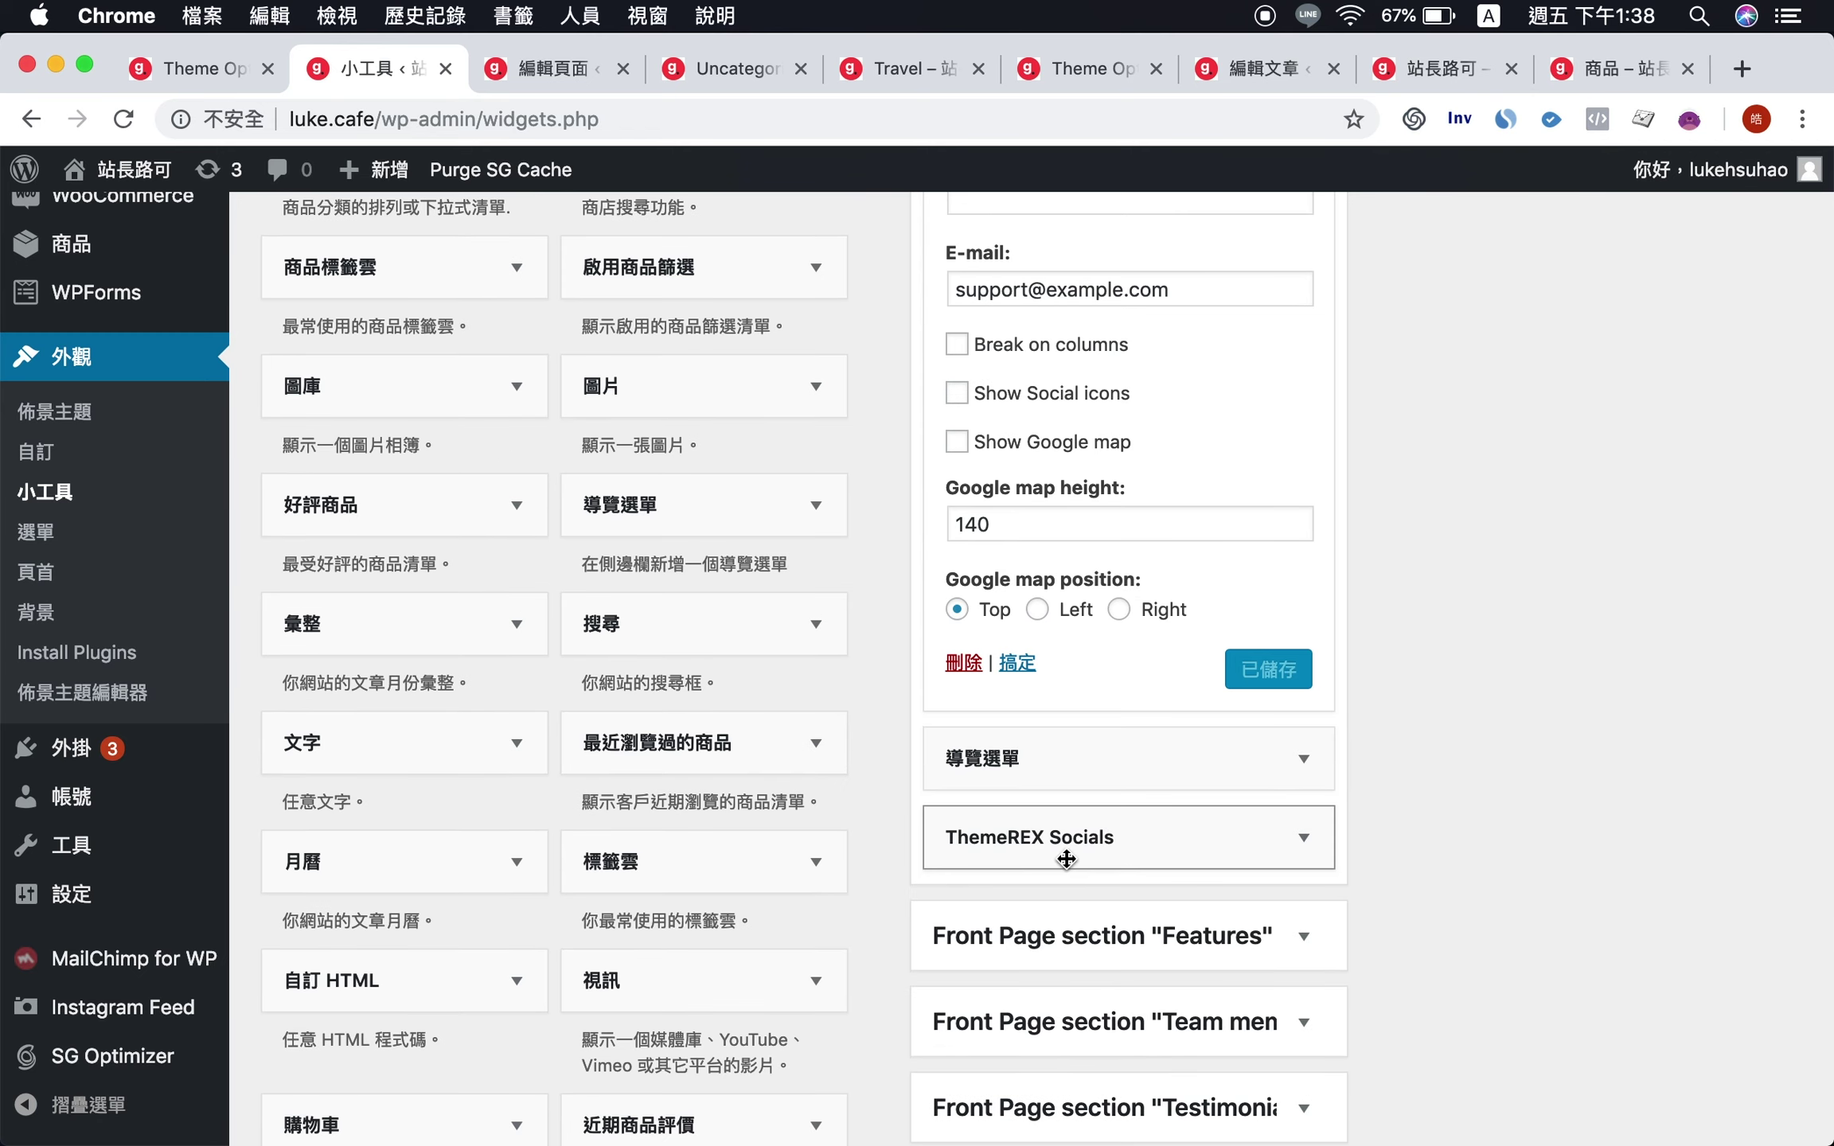
{"action": "scroll", "coordinate": [1109, 710], "scroll_direction": "up", "scroll_amount": 3}
{"action": "left_click_drag", "start_coordinate": [1239, 438], "coordinate": [713, 369]}
{"action": "type", "text": "abc"}
{"action": "left_click", "coordinate": [1278, 810]}
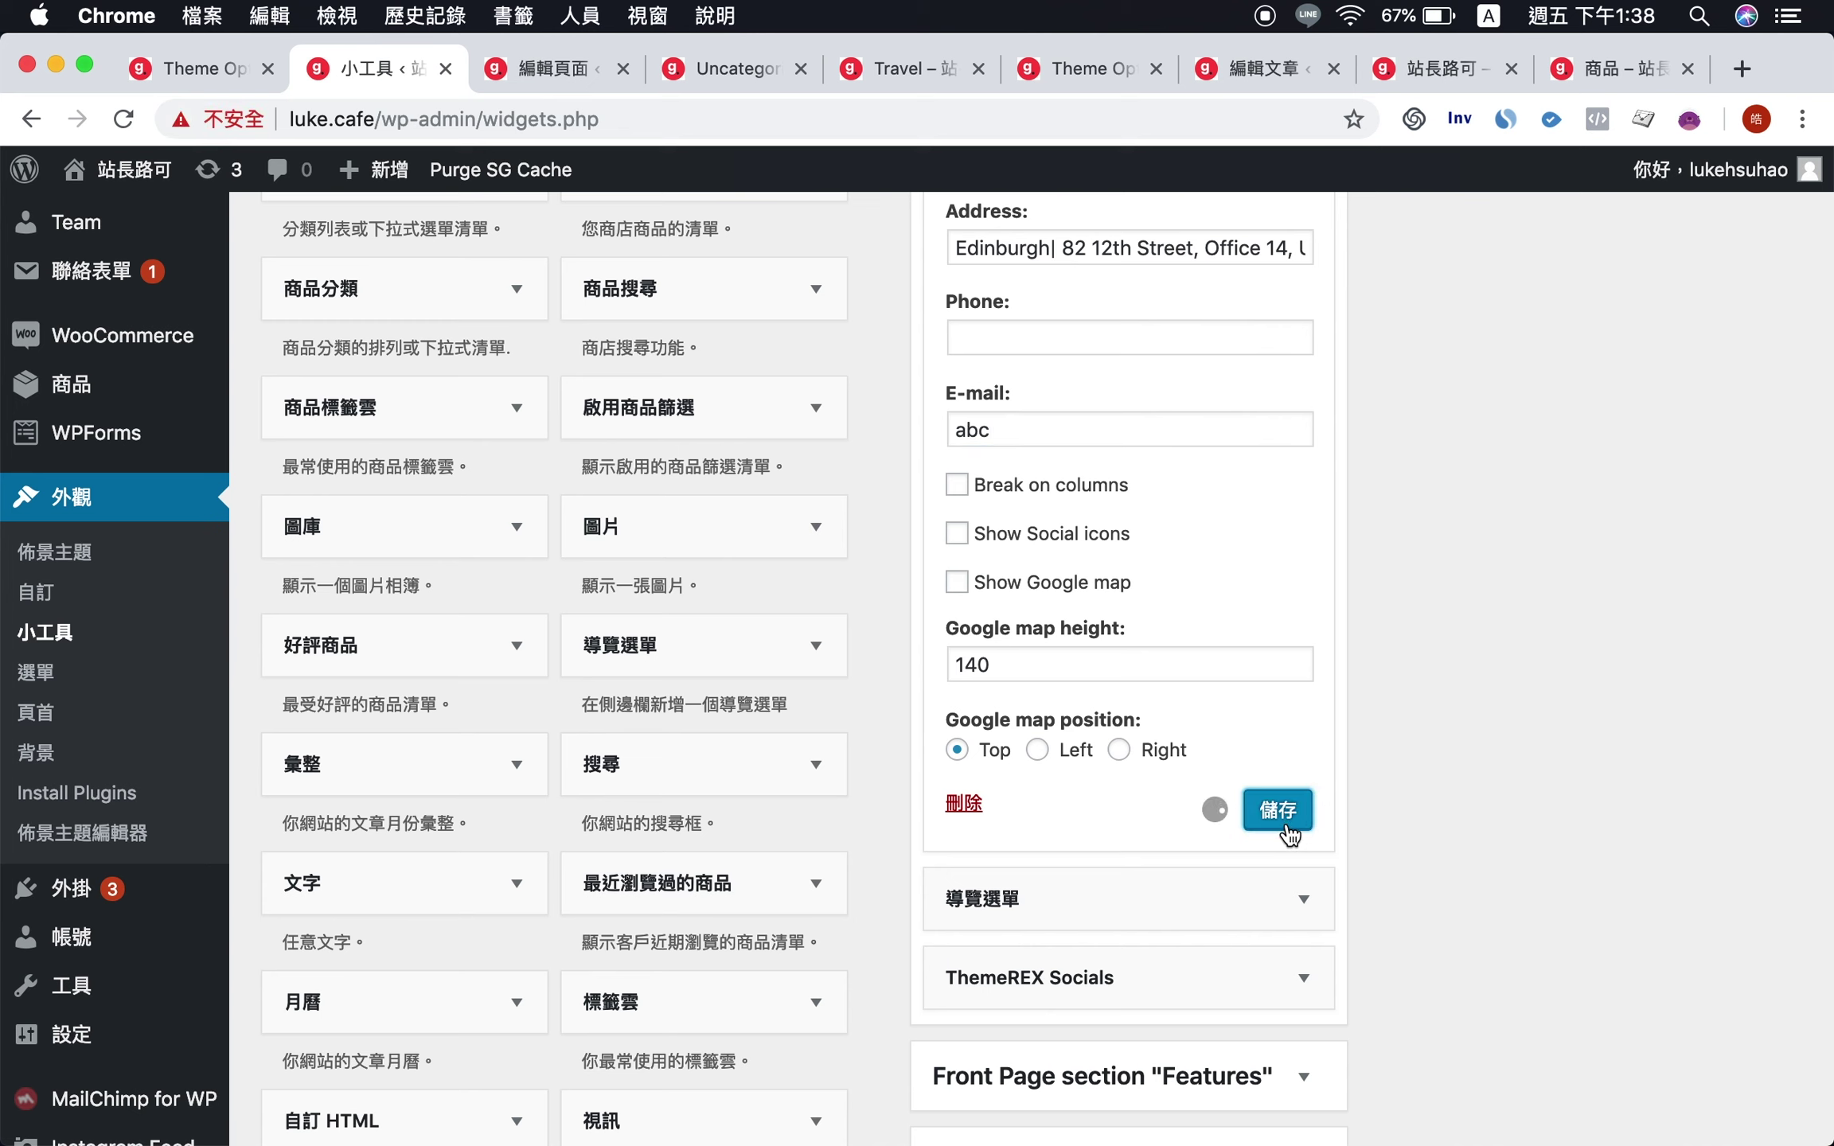
- Reload the live Uncategorized page and check the contact details, menu links and social icons in its footer
{"action": "left_click", "coordinate": [739, 82]}
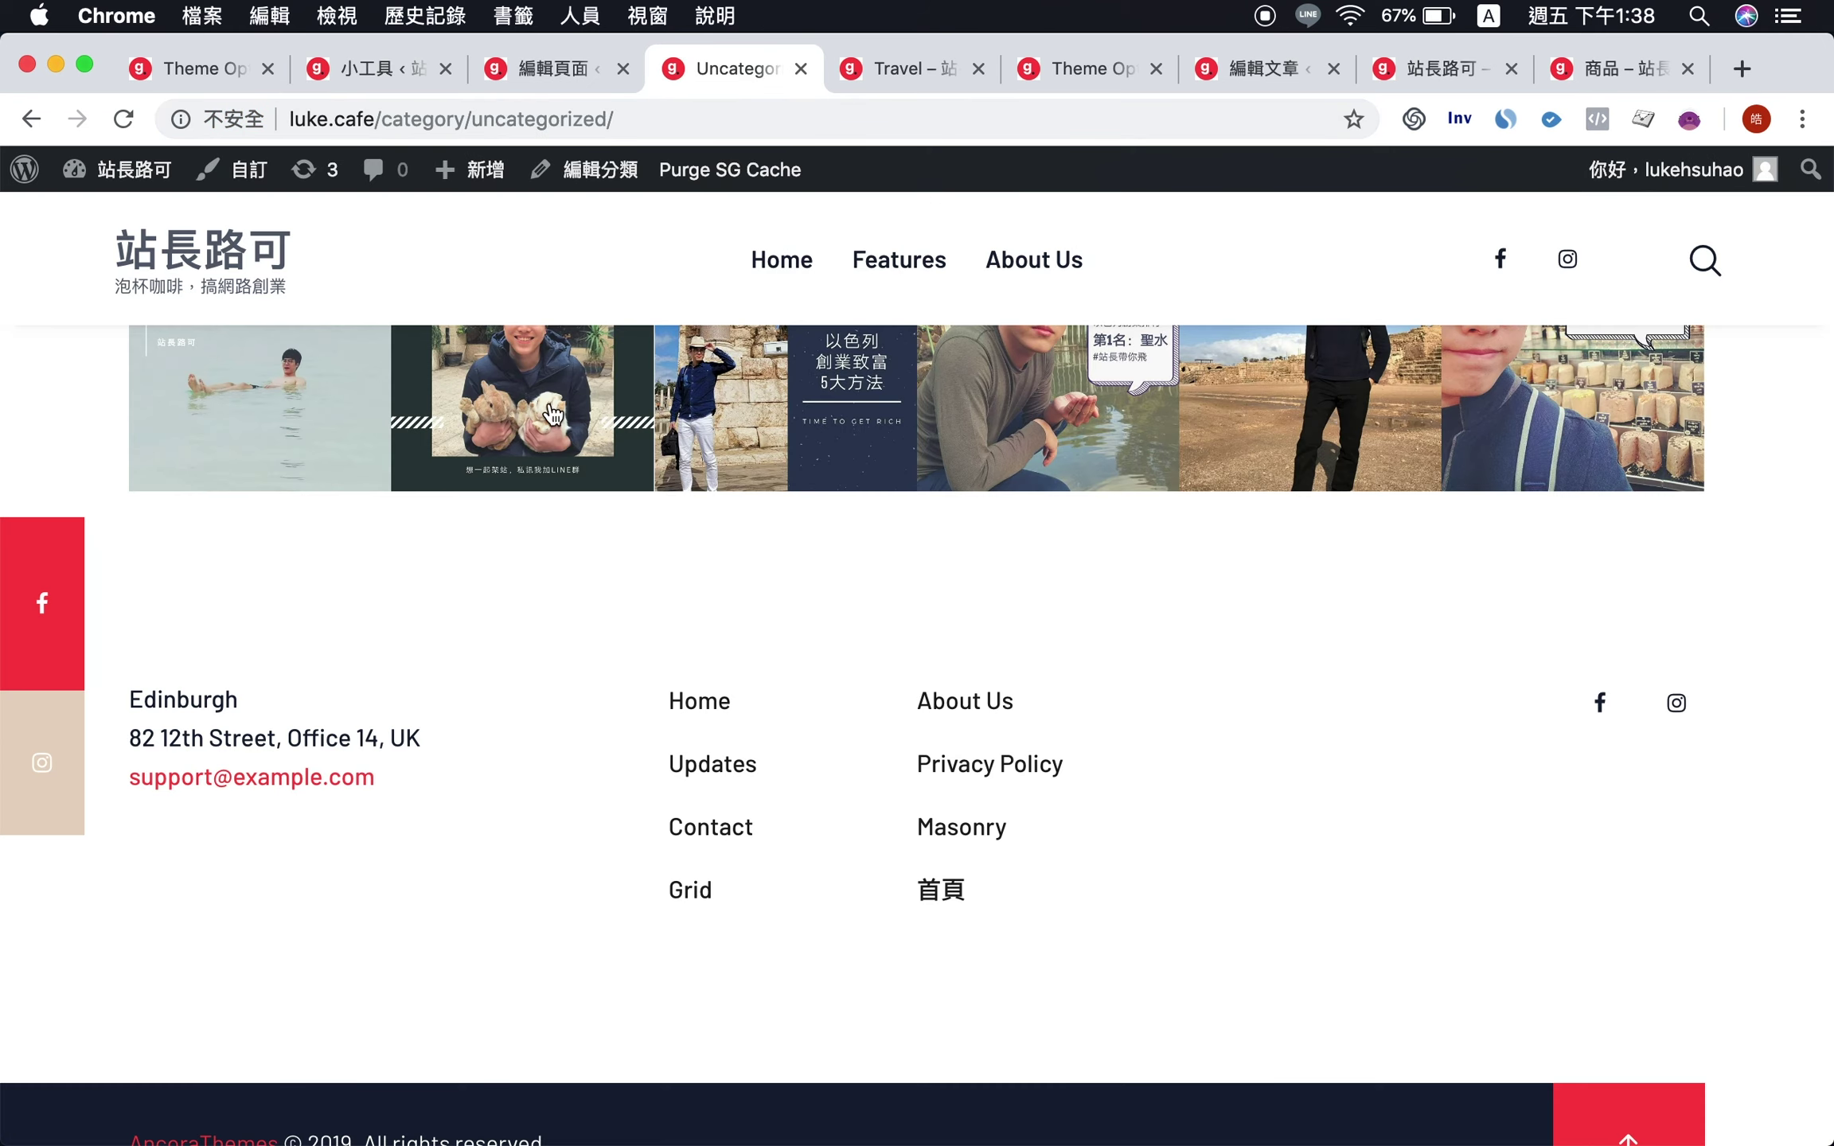
{"action": "key", "text": "super+r"}
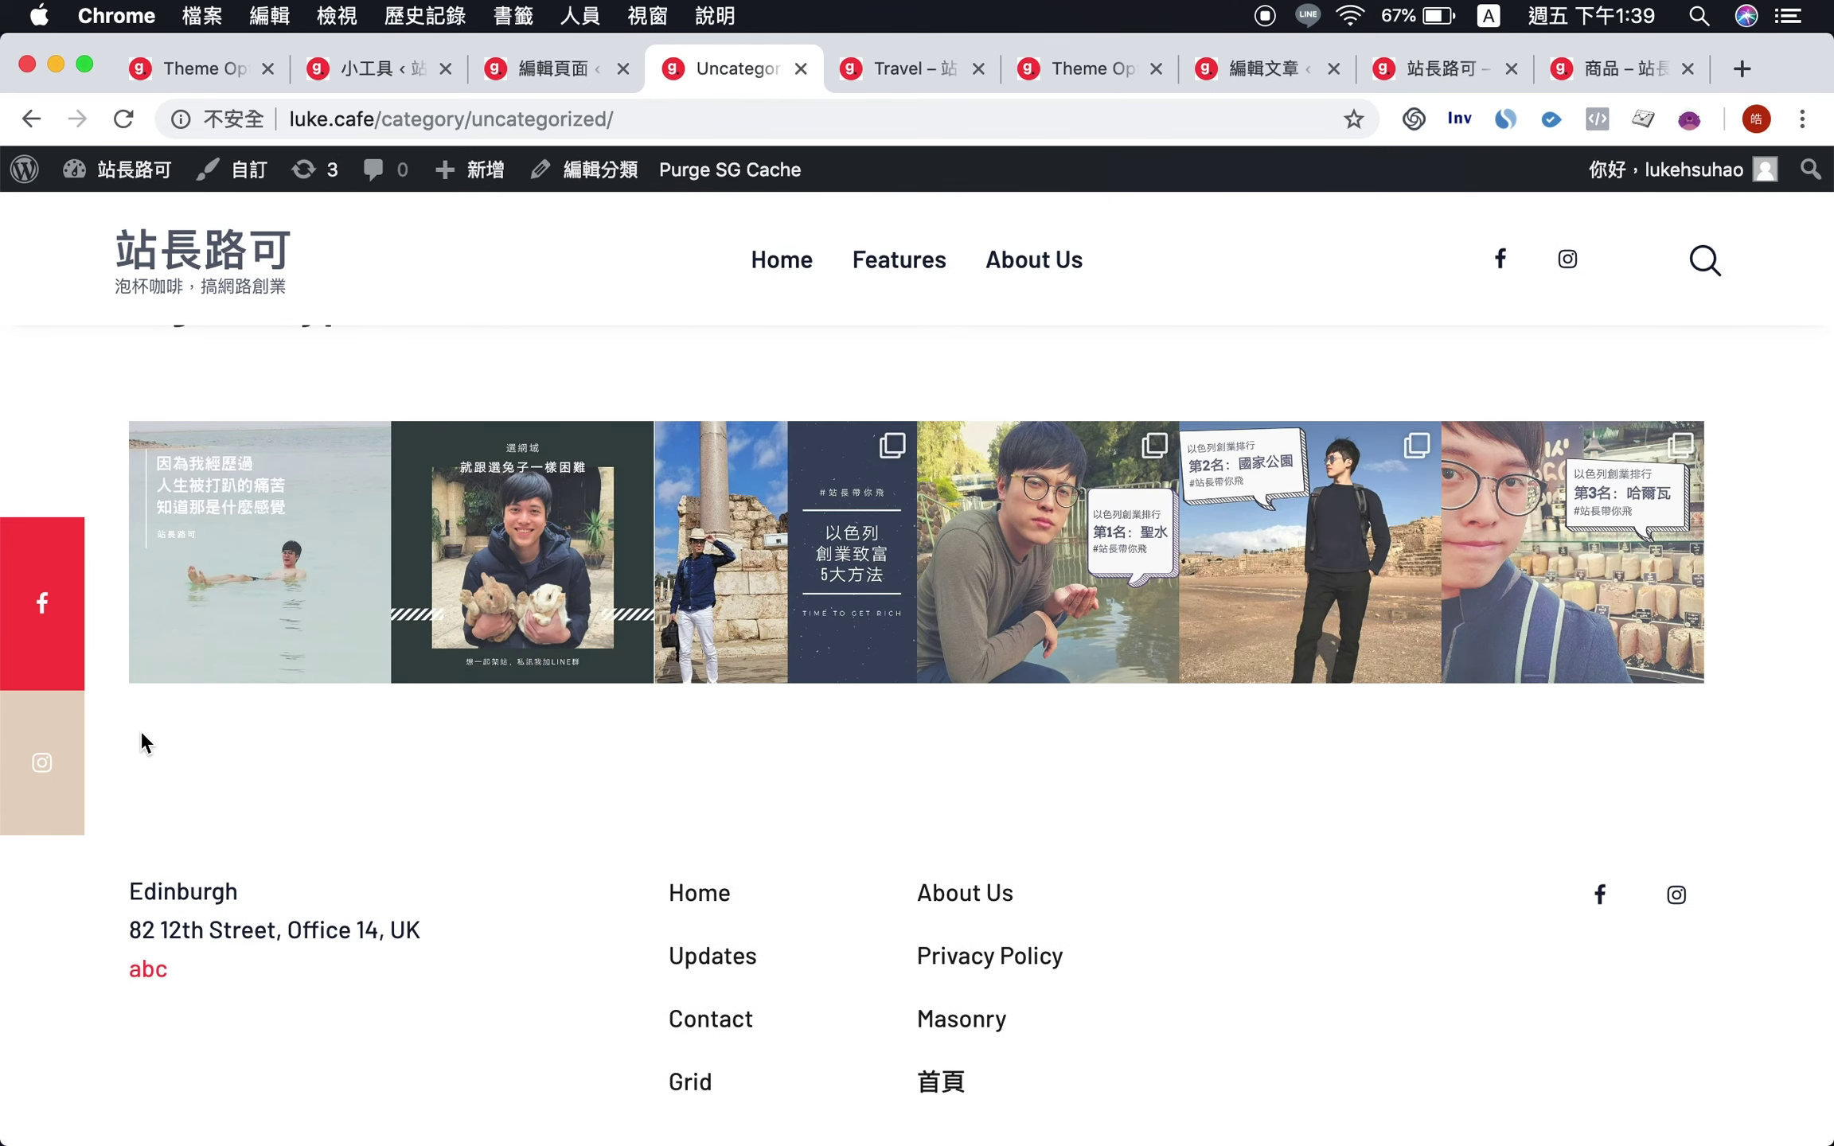
{"action": "scroll", "coordinate": [163, 922], "scroll_direction": "down", "scroll_amount": 2}
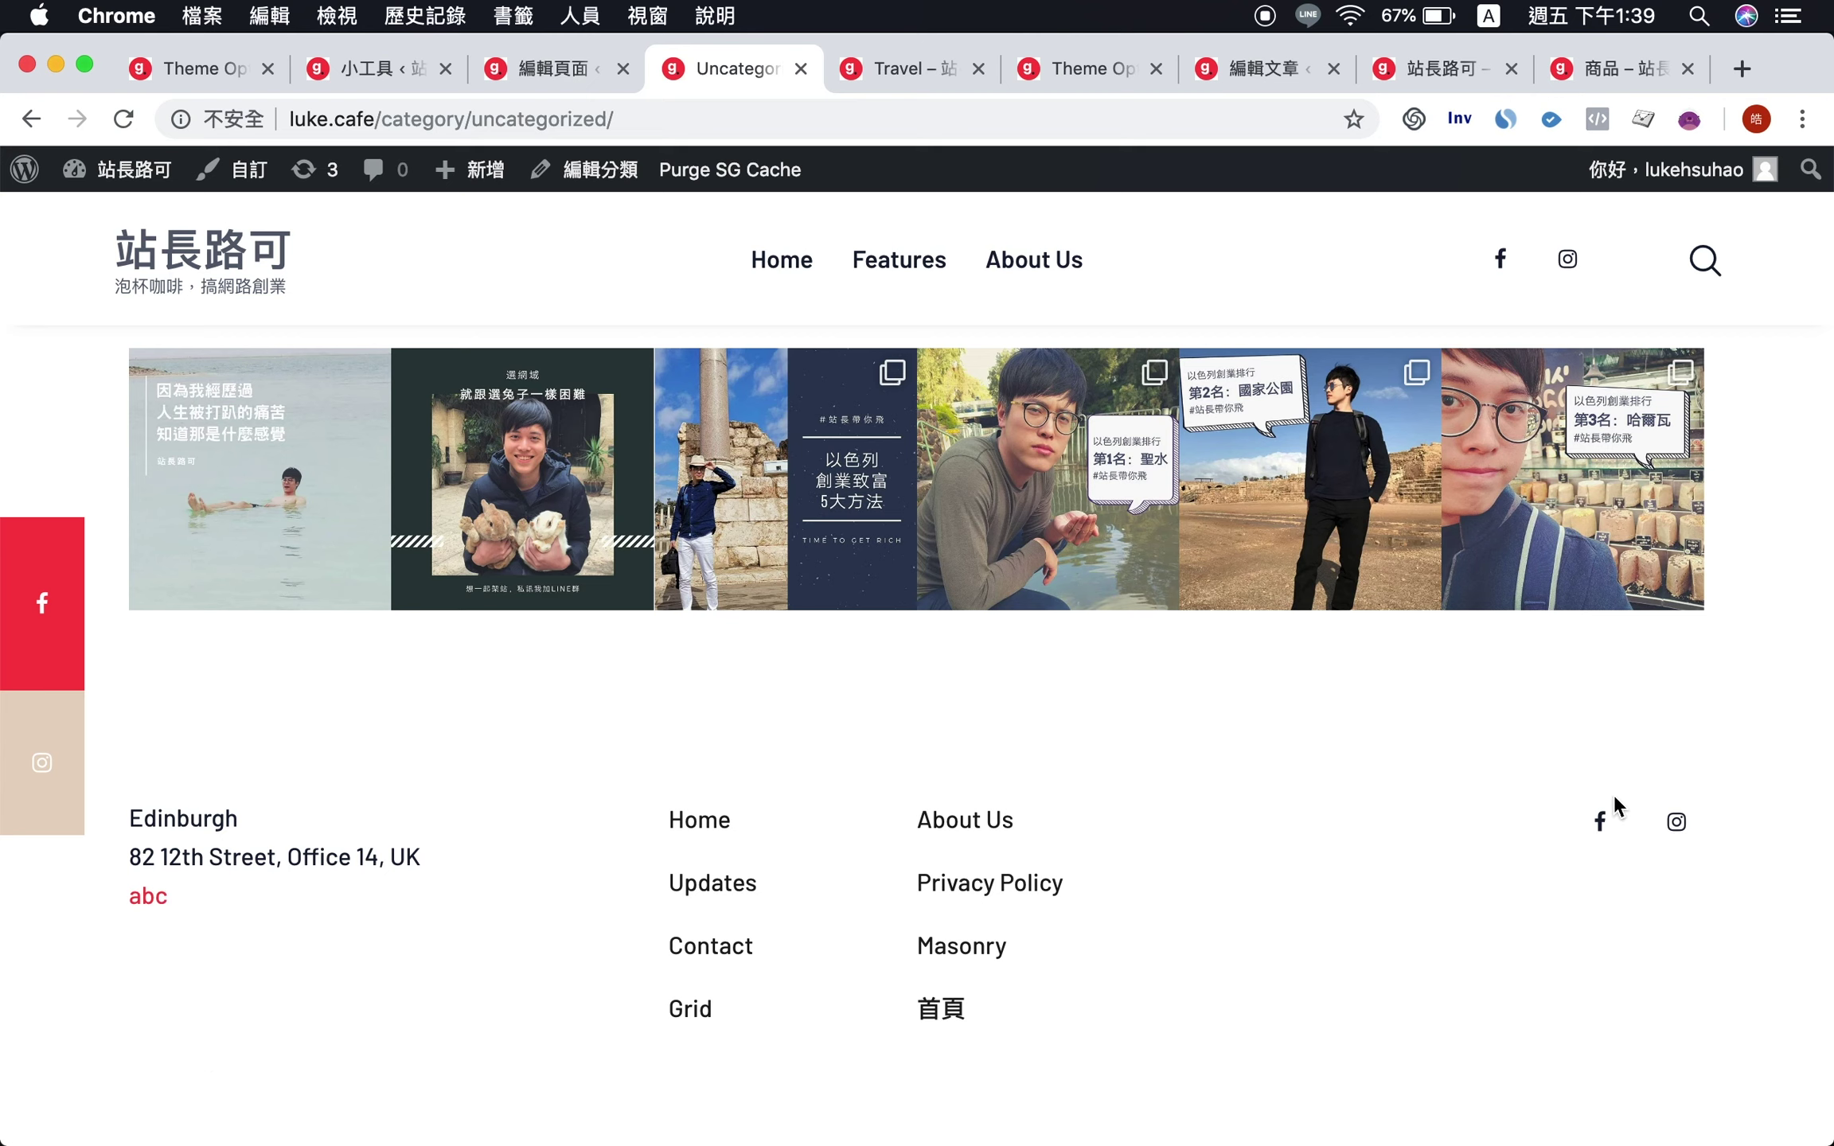
- Add a Text (文字) widget to the Footer Widgets area on the widgets page and place it first, above ThemeREX Contacts
{"action": "left_click", "coordinate": [376, 70]}
{"action": "scroll", "coordinate": [1240, 663], "scroll_direction": "up", "scroll_amount": 1}
{"action": "key", "text": "ctrl+Tab"}
{"action": "key", "text": "ctrl+Tab"}
{"action": "left_click", "coordinate": [369, 61]}
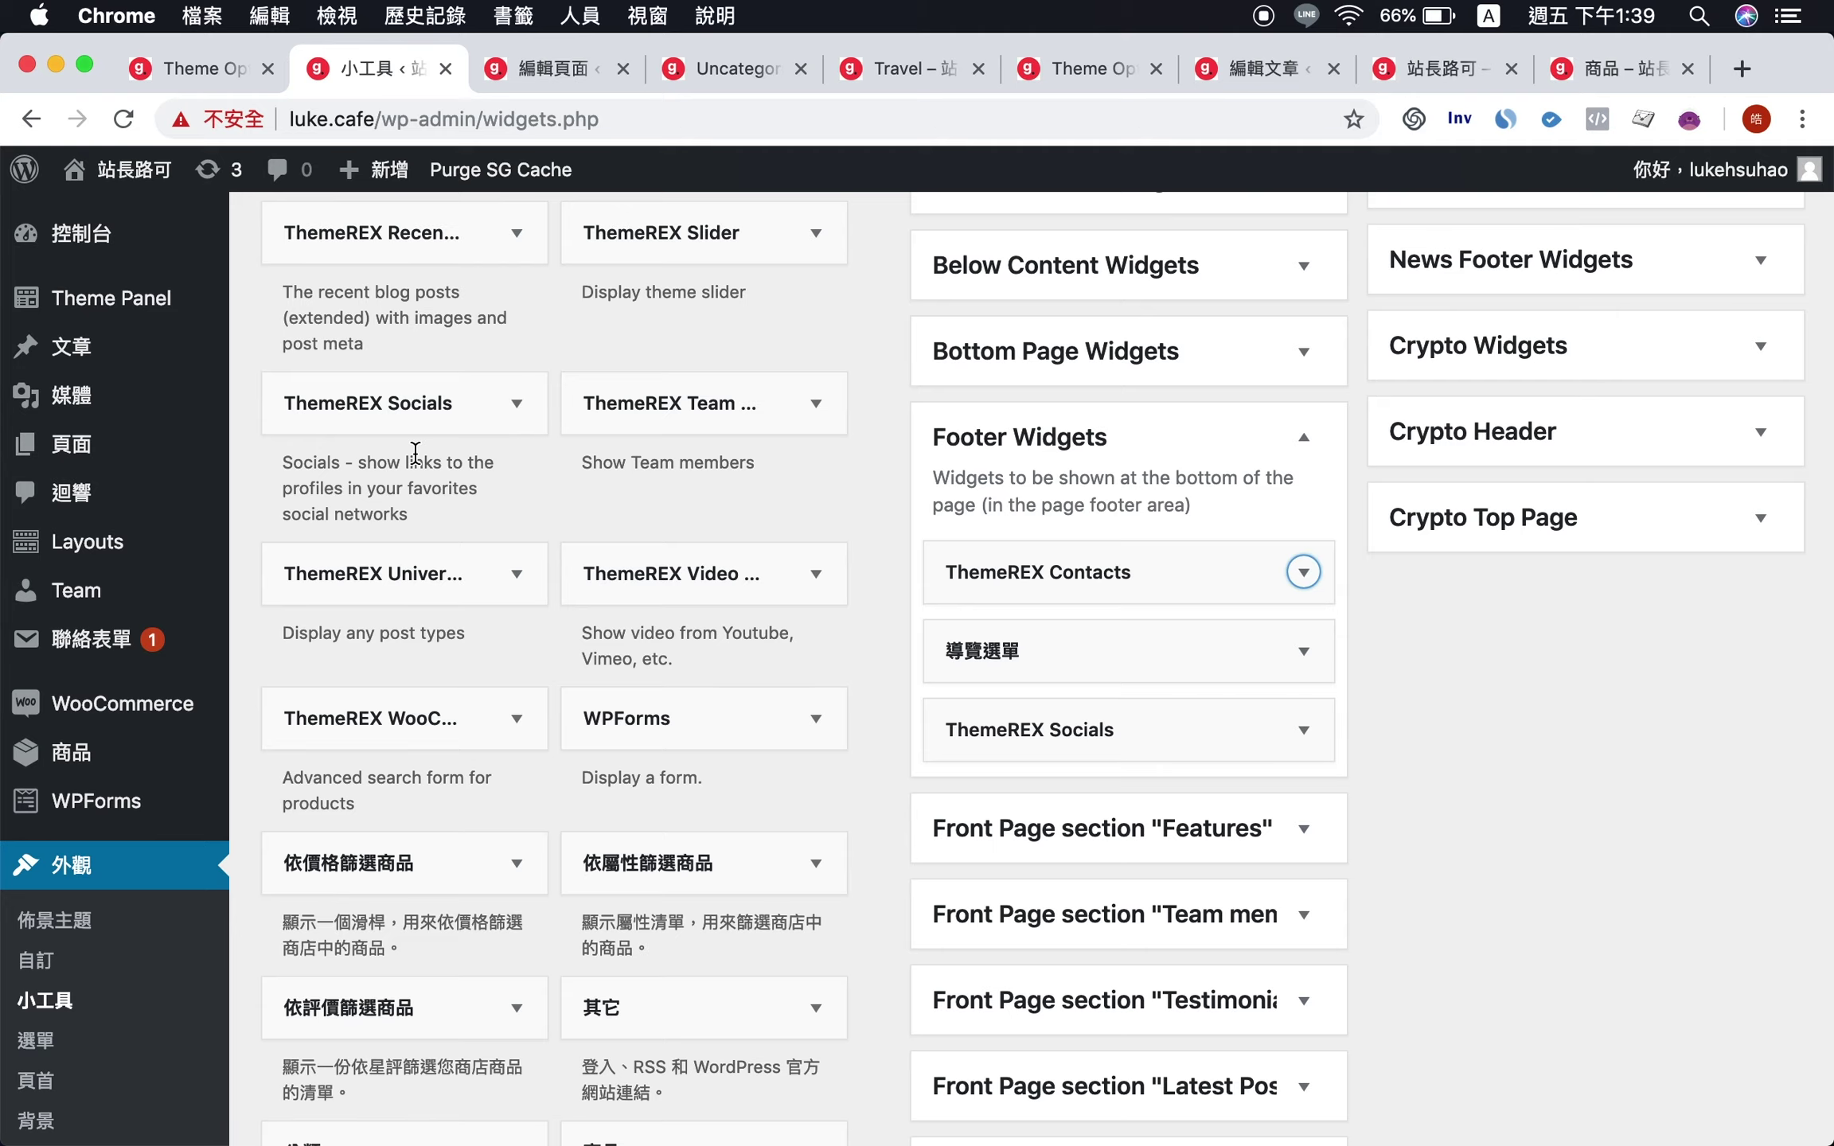
{"action": "scroll", "coordinate": [414, 451], "scroll_direction": "up", "scroll_amount": 10}
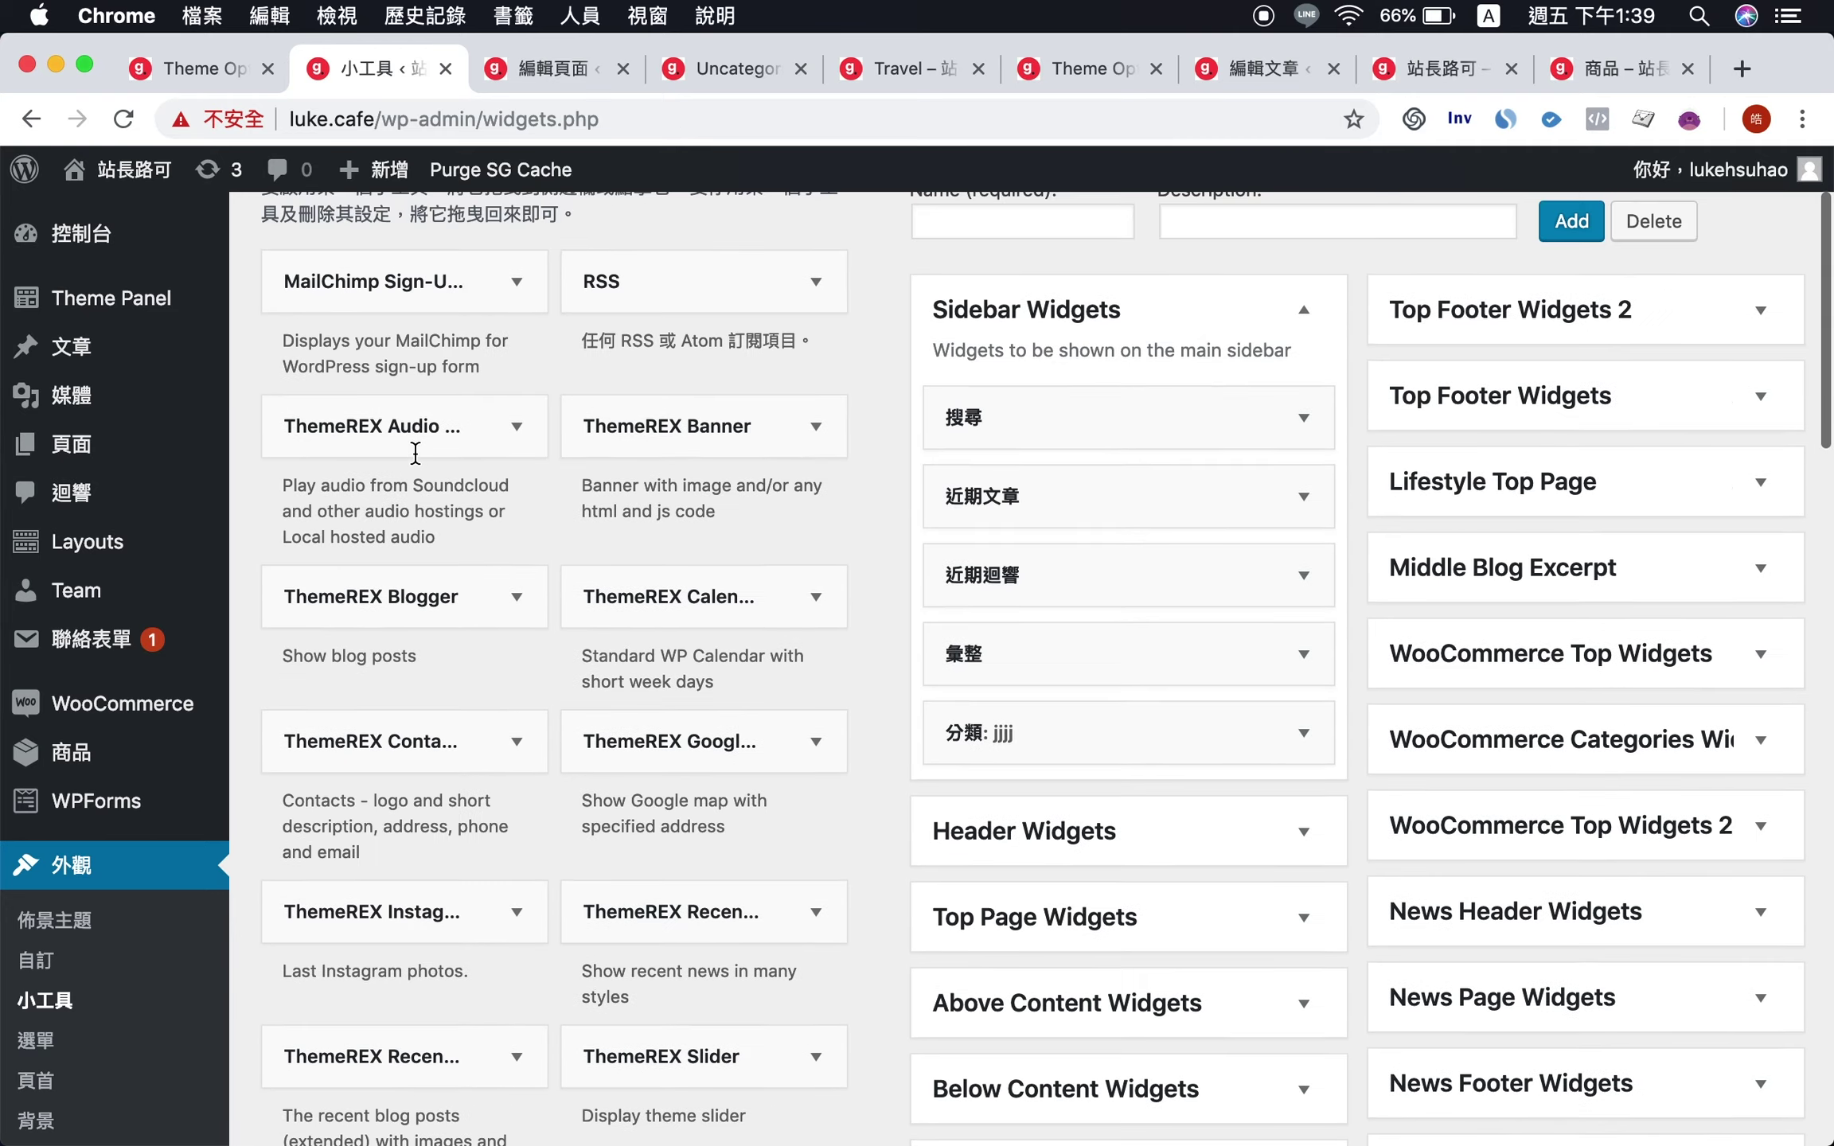
{"action": "scroll", "coordinate": [415, 451], "scroll_direction": "down", "scroll_amount": 15}
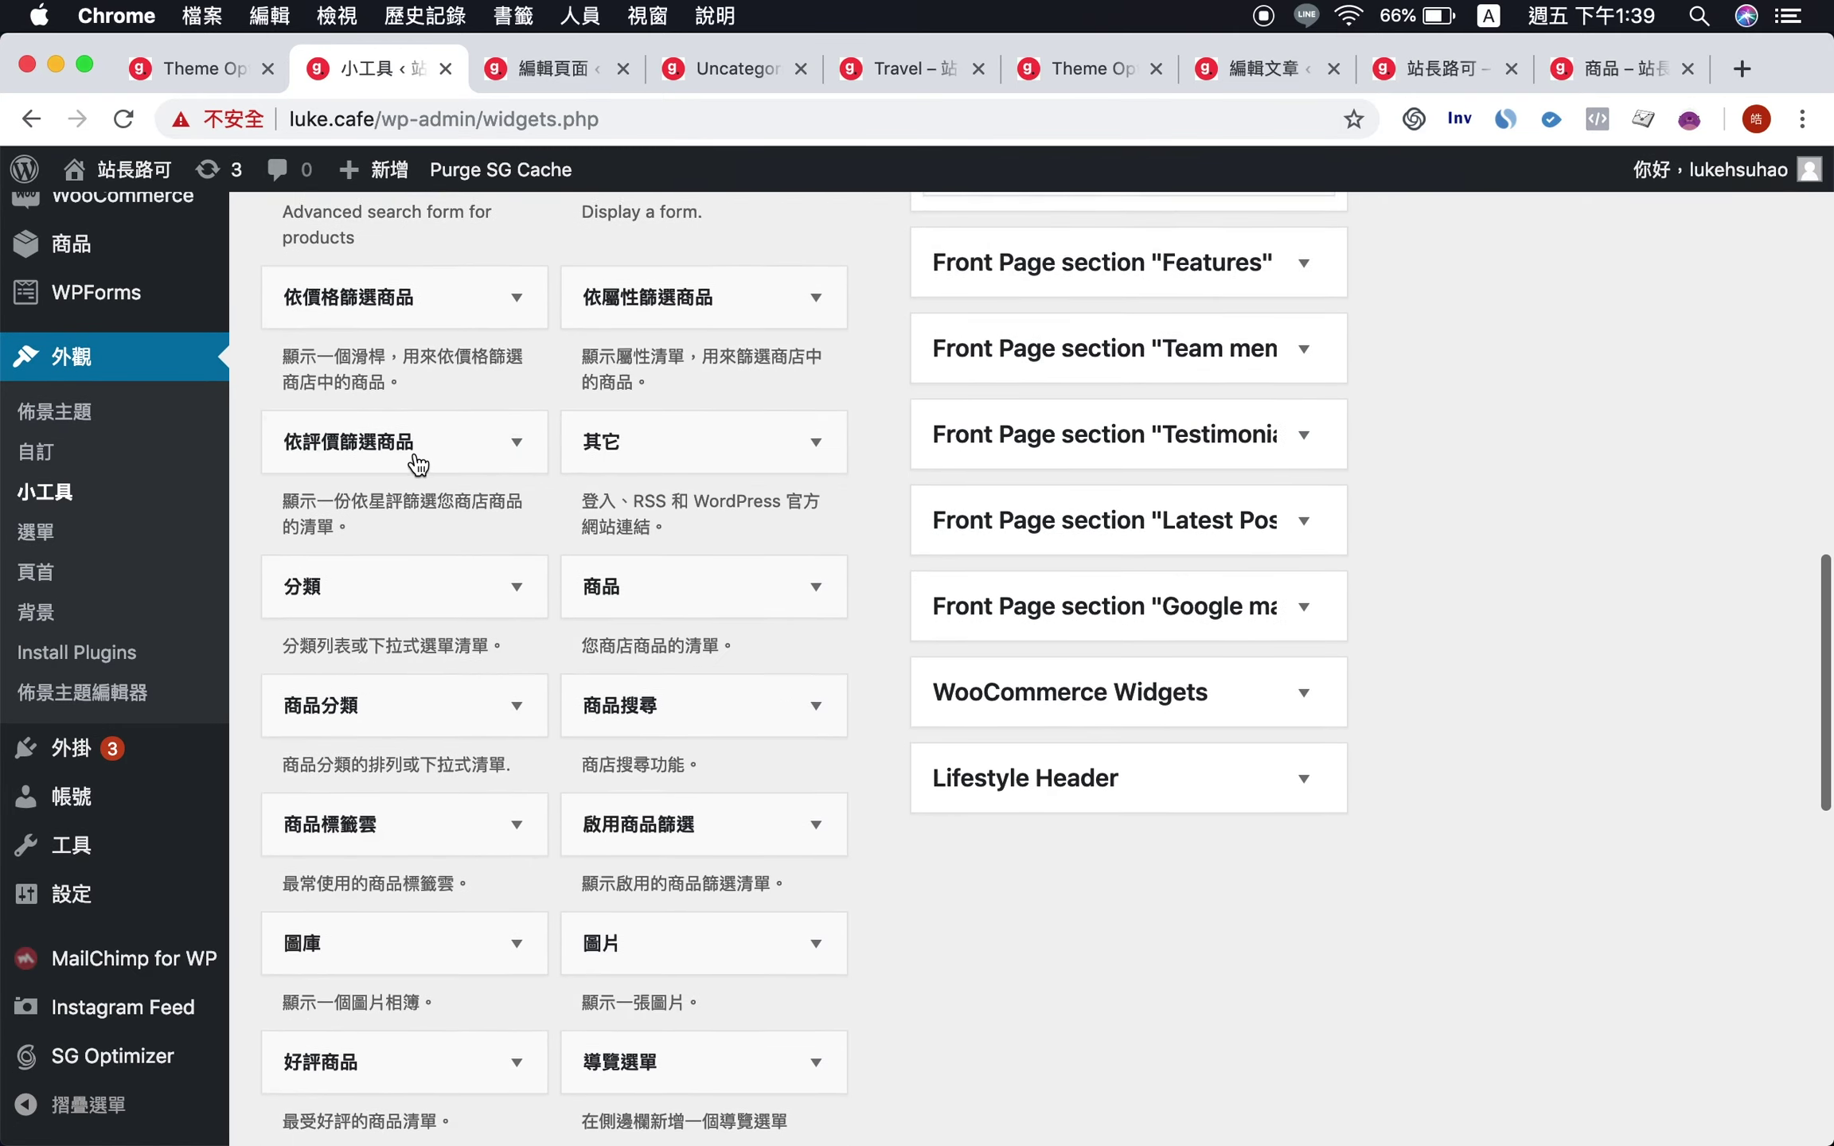
{"action": "scroll", "coordinate": [415, 462], "scroll_direction": "down", "scroll_amount": 6}
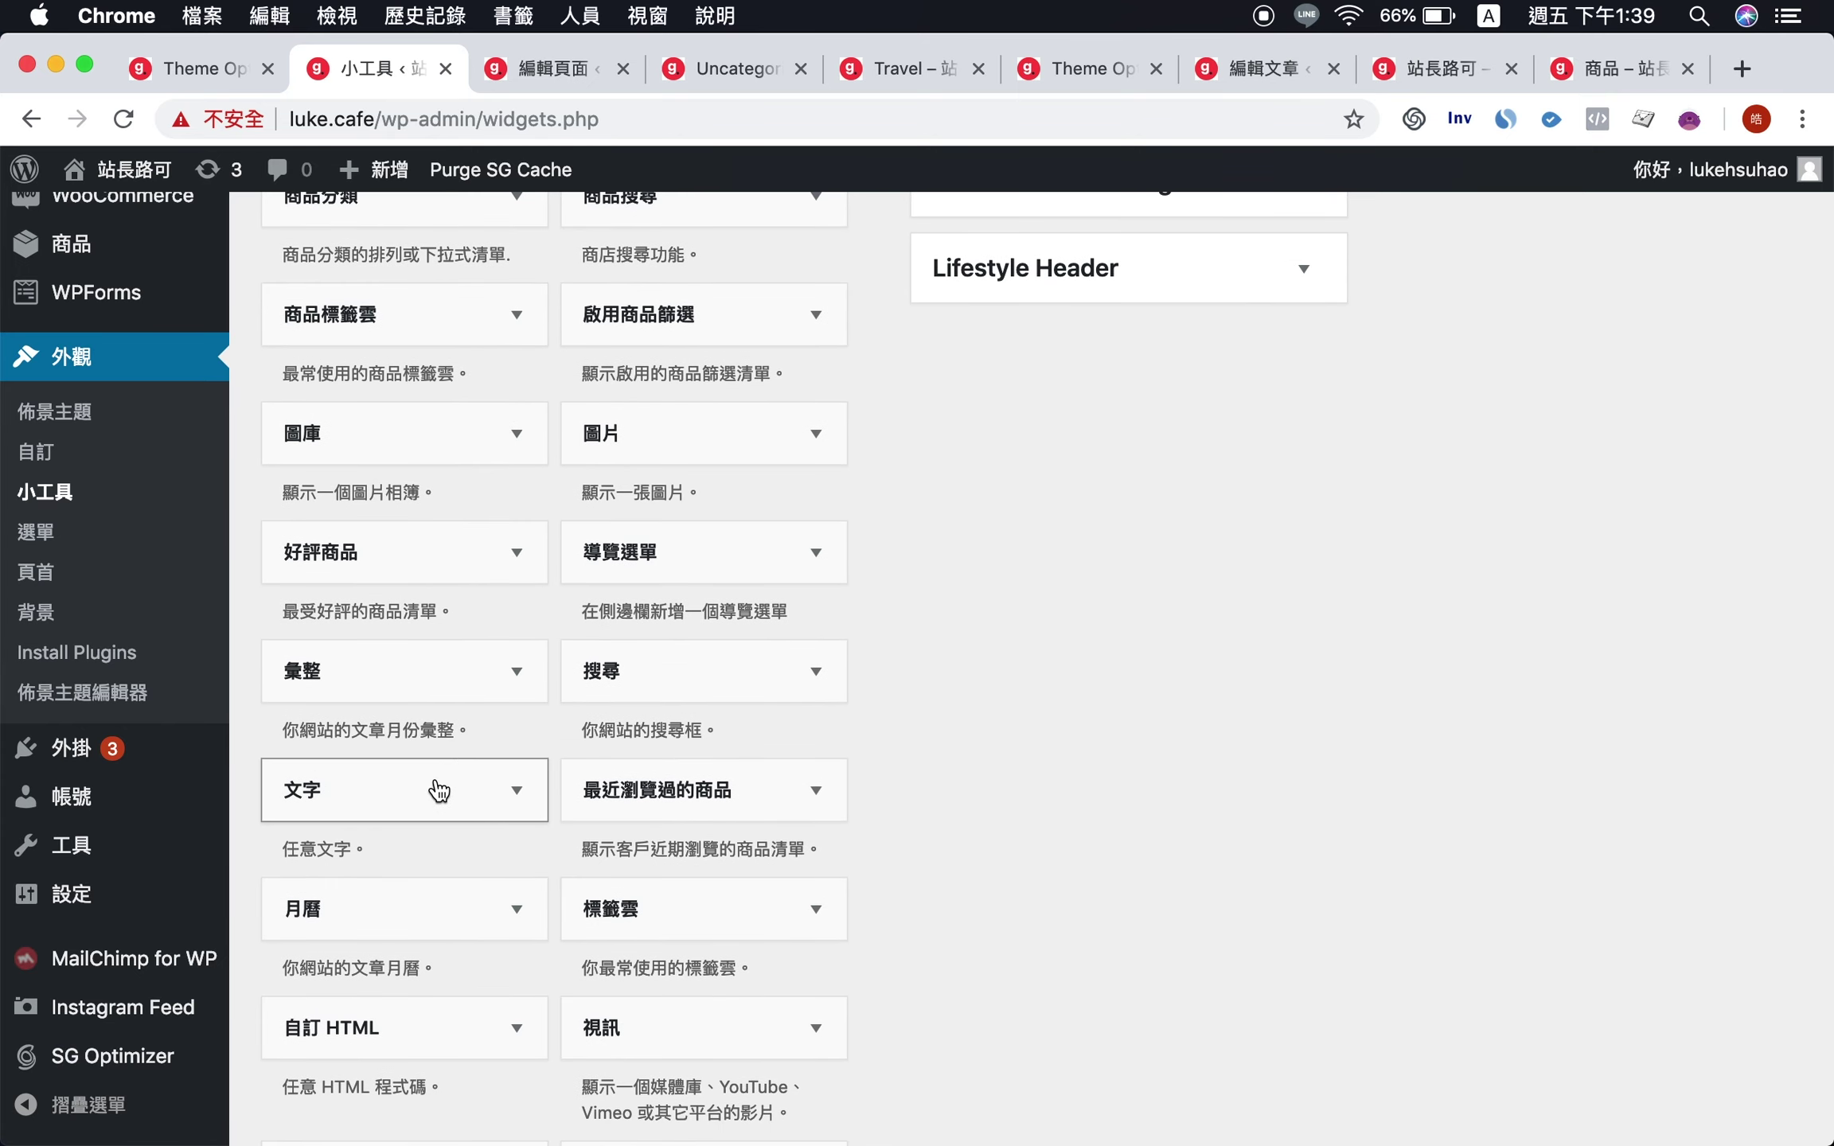
{"action": "left_click", "coordinate": [438, 790]}
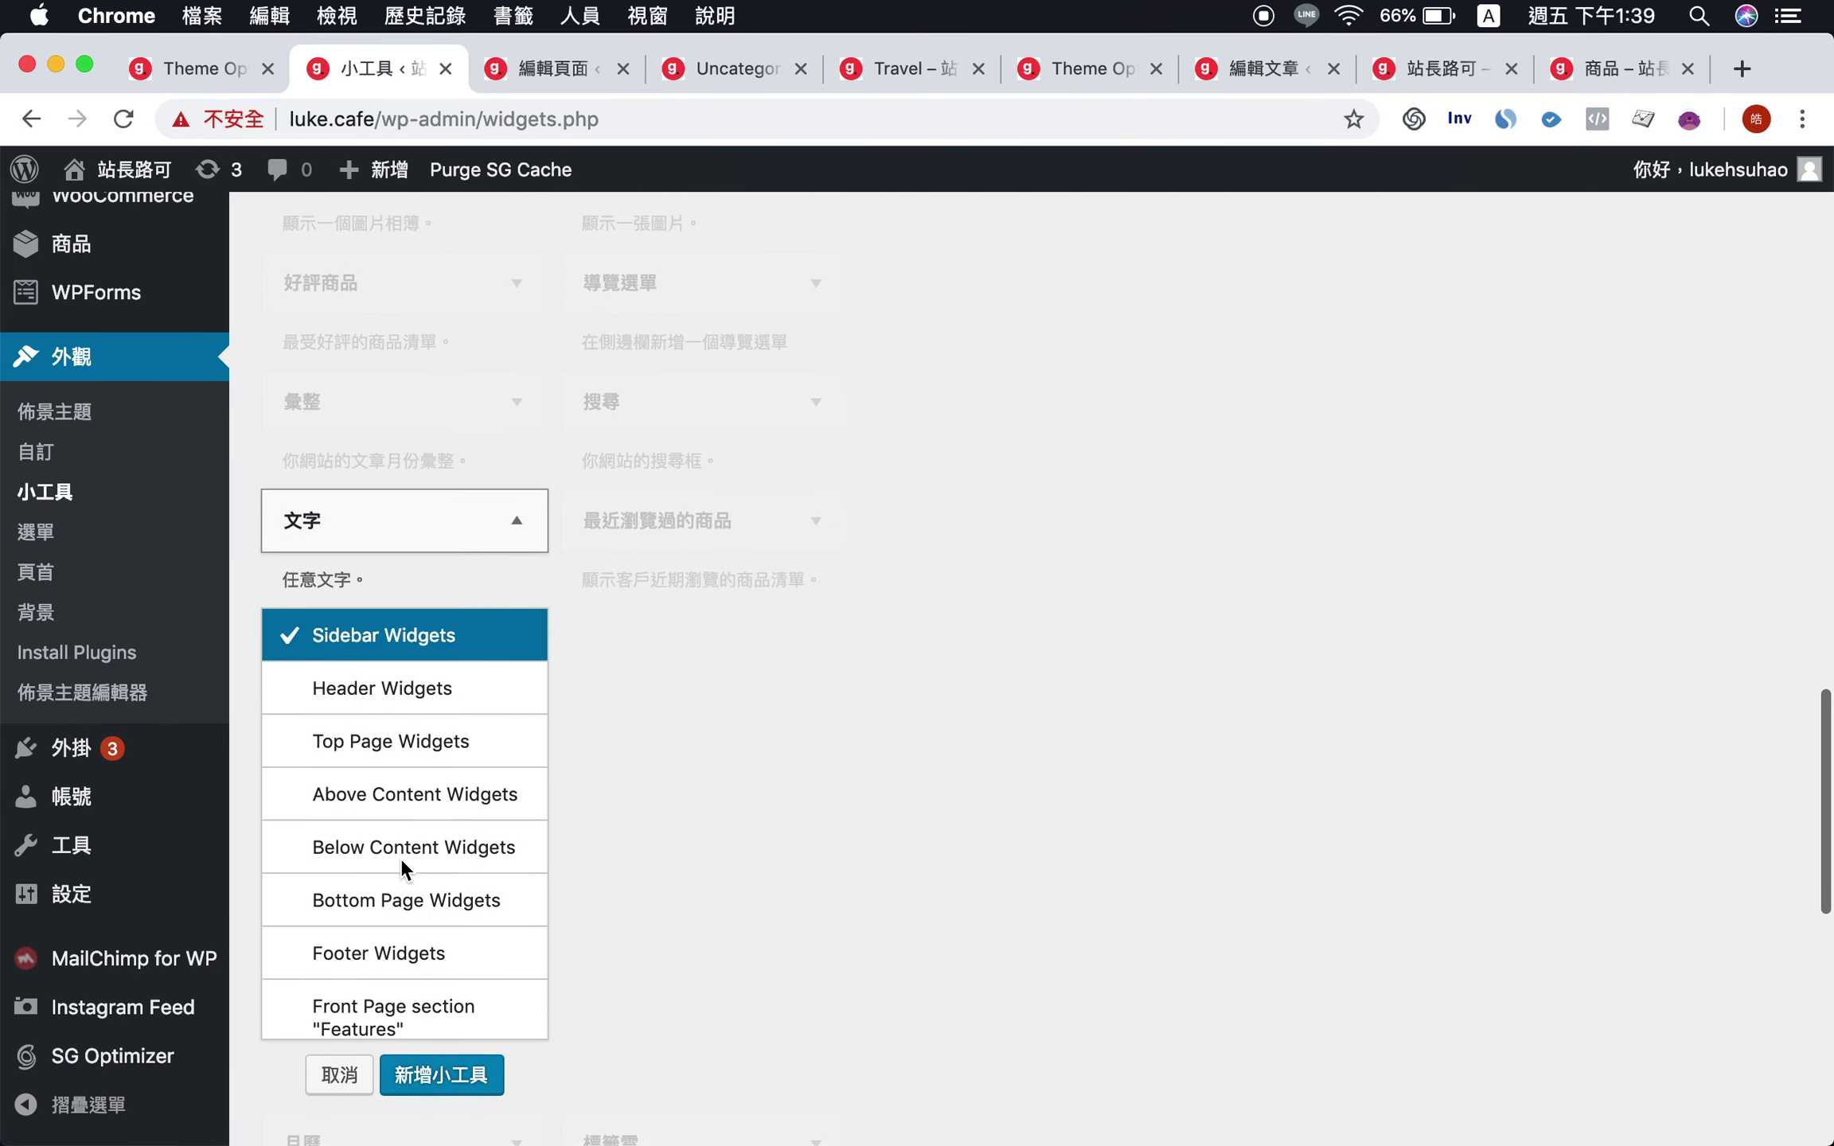
{"action": "scroll", "coordinate": [399, 857], "scroll_direction": "down", "scroll_amount": 2}
{"action": "left_click", "coordinate": [380, 900]}
{"action": "left_click", "coordinate": [438, 1061]}
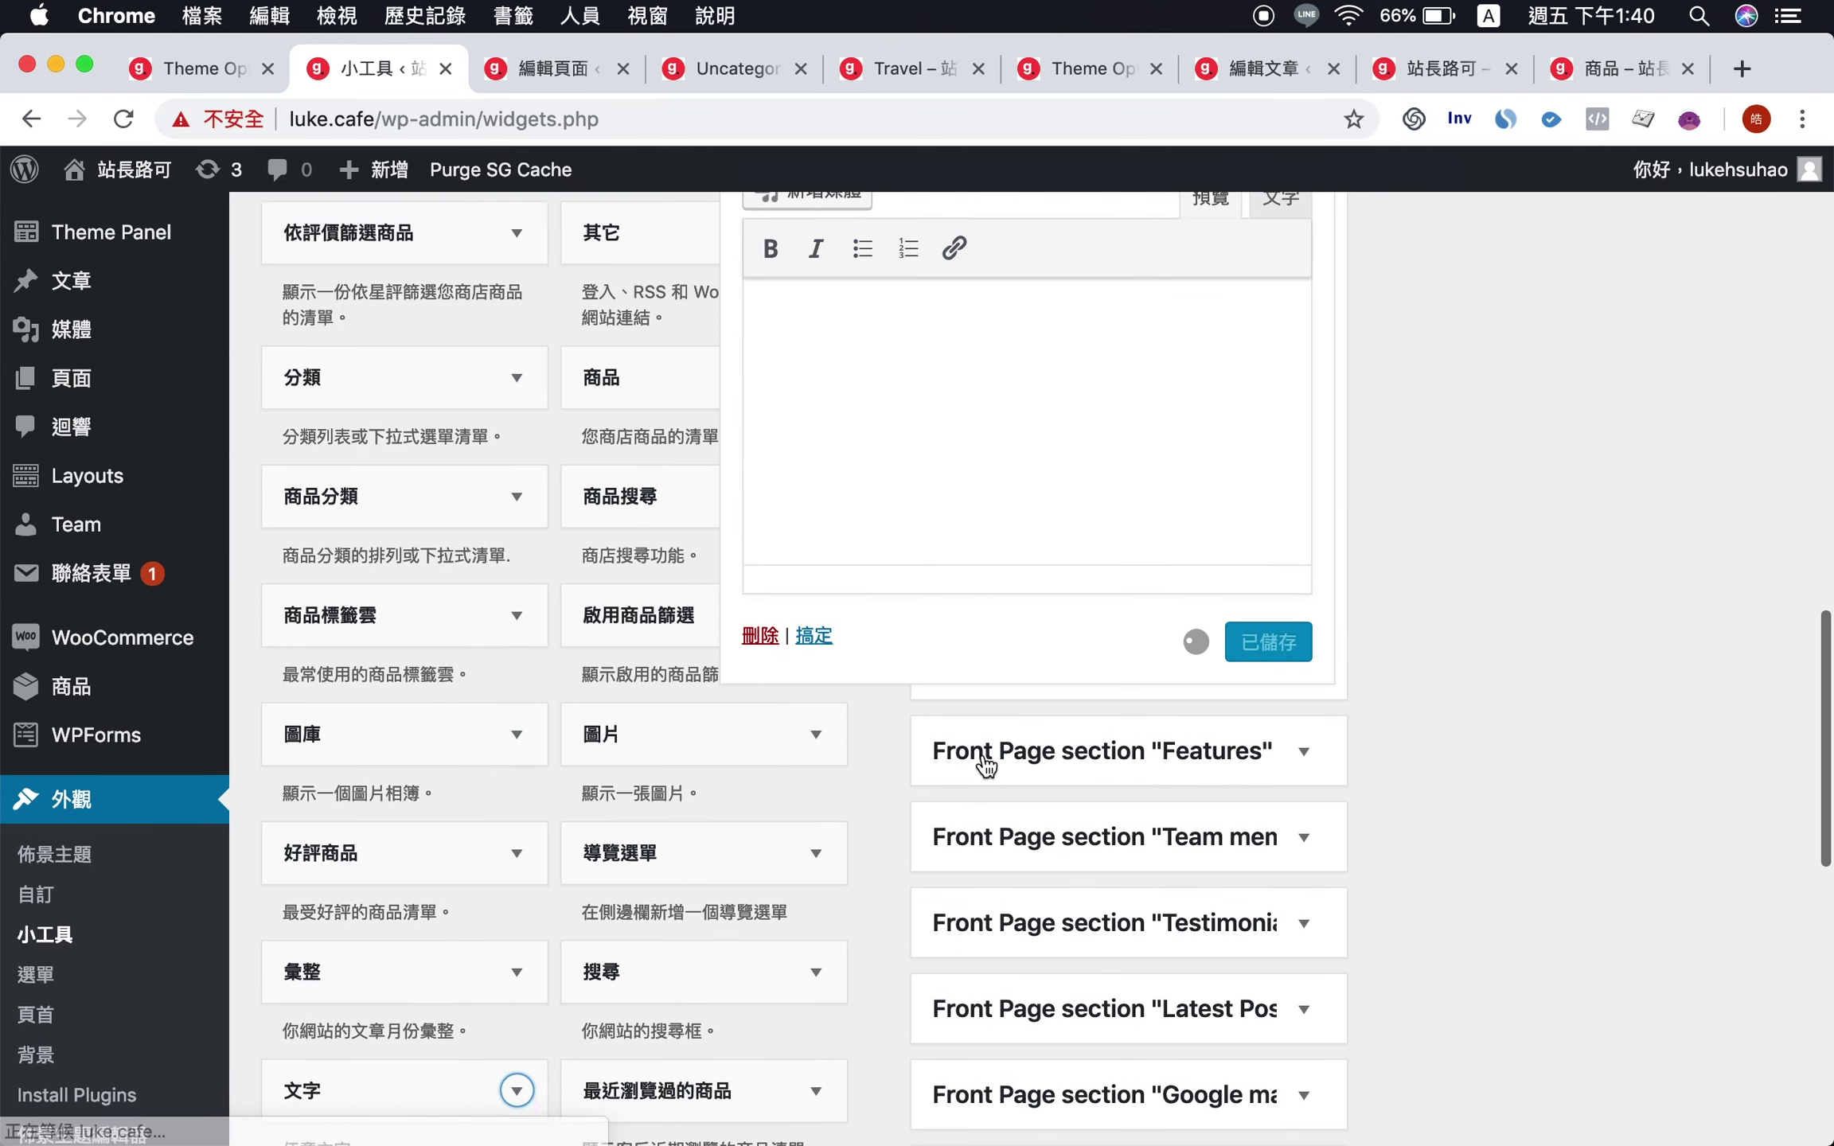
{"action": "scroll", "coordinate": [983, 756], "scroll_direction": "up", "scroll_amount": 6}
{"action": "left_click_drag", "start_coordinate": [1101, 536], "coordinate": [1053, 306]}
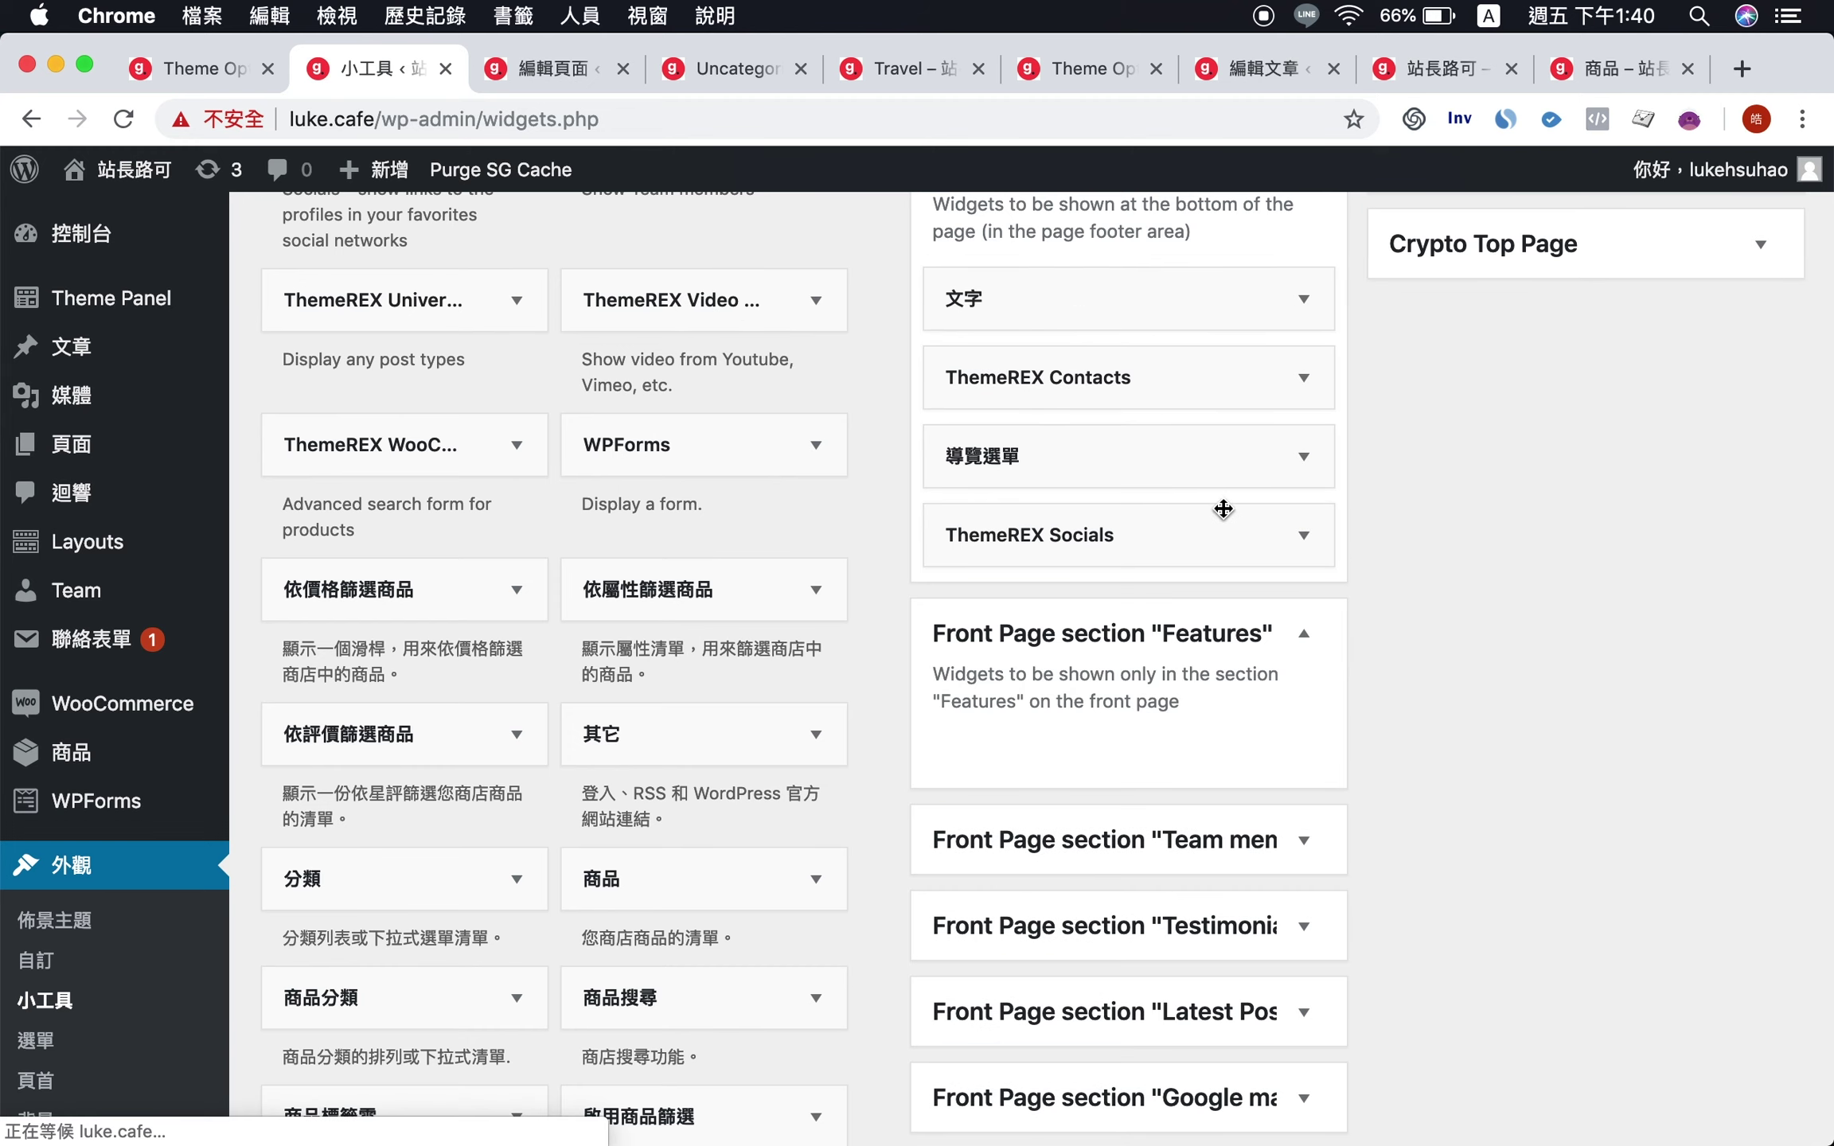
- Give the footer's Text widget the title 嗨 and the content 自我介紹, and save it
{"action": "left_click", "coordinate": [1302, 301]}
{"action": "key", "text": "ctrl+space"}
{"action": "type", "text": "自我介紹"}
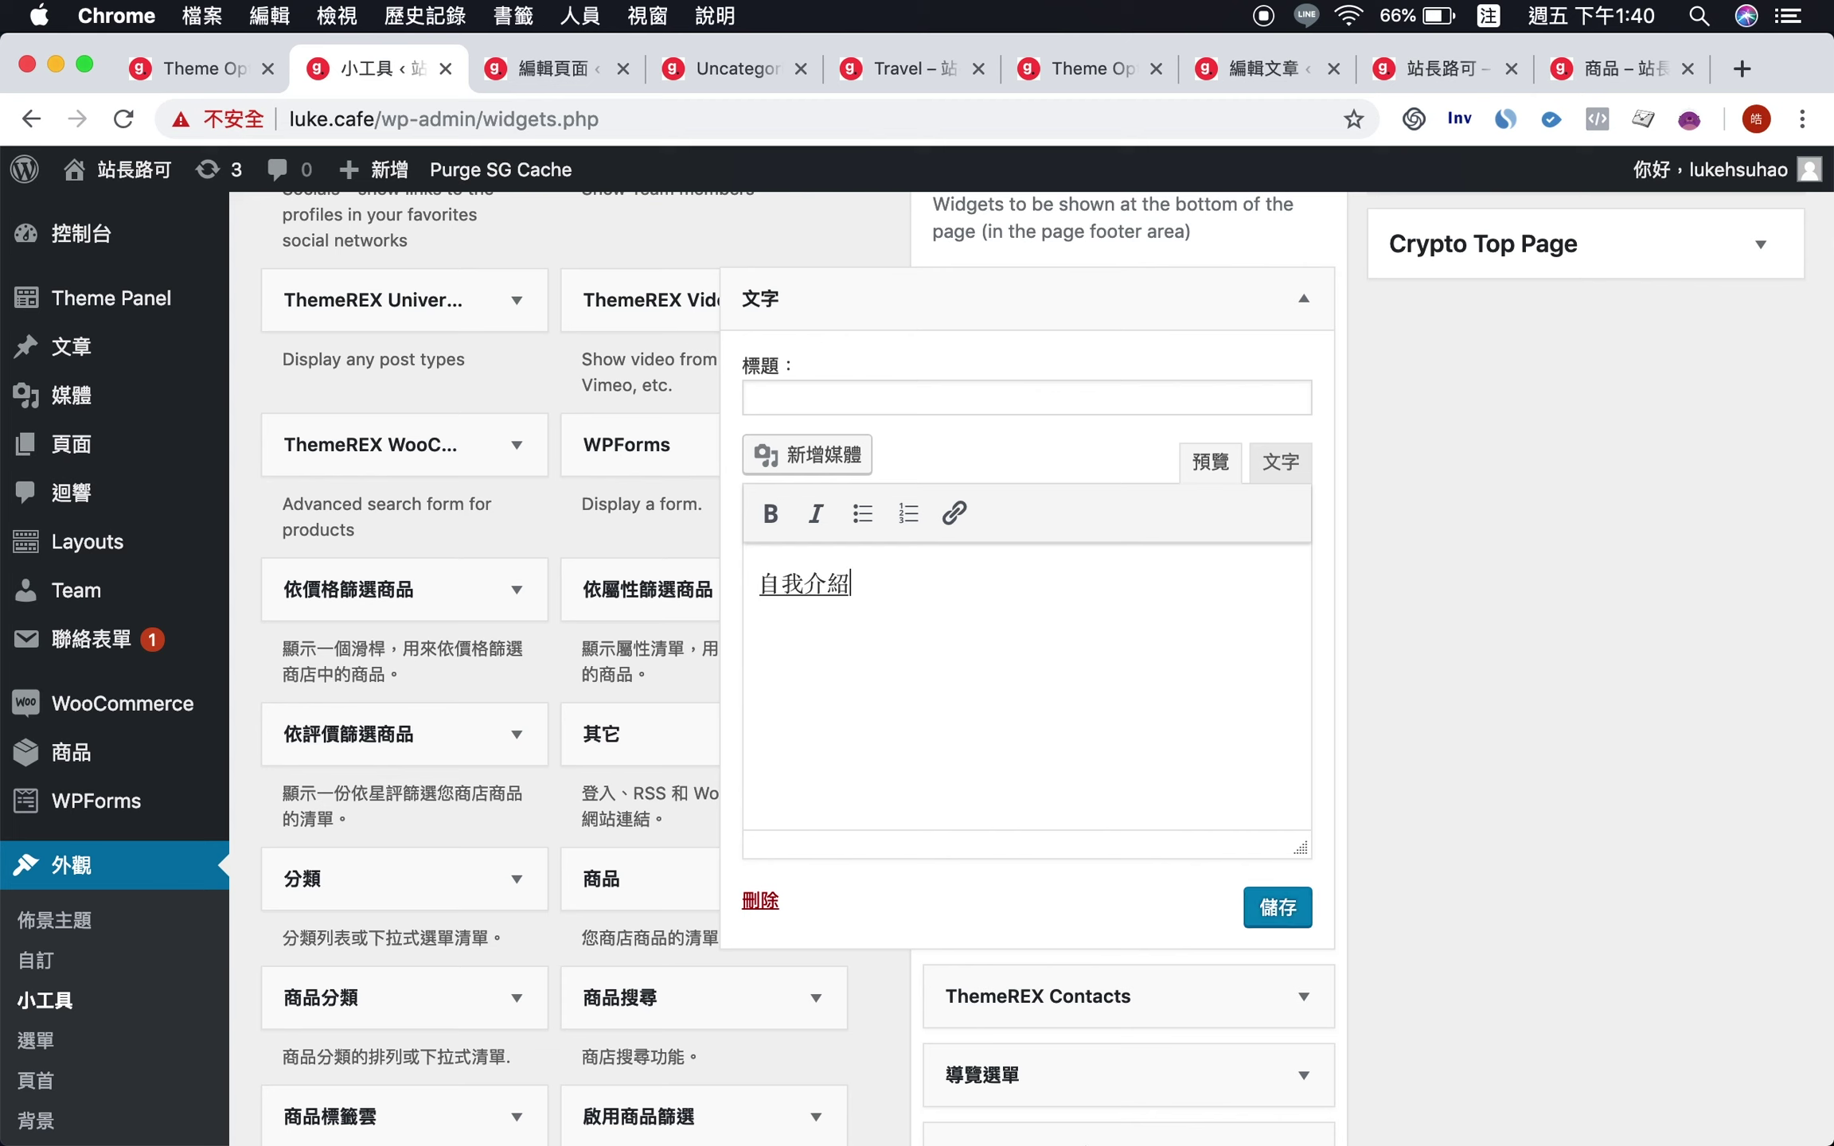
{"action": "left_click", "coordinate": [957, 409]}
{"action": "type", "text": "嗨"}
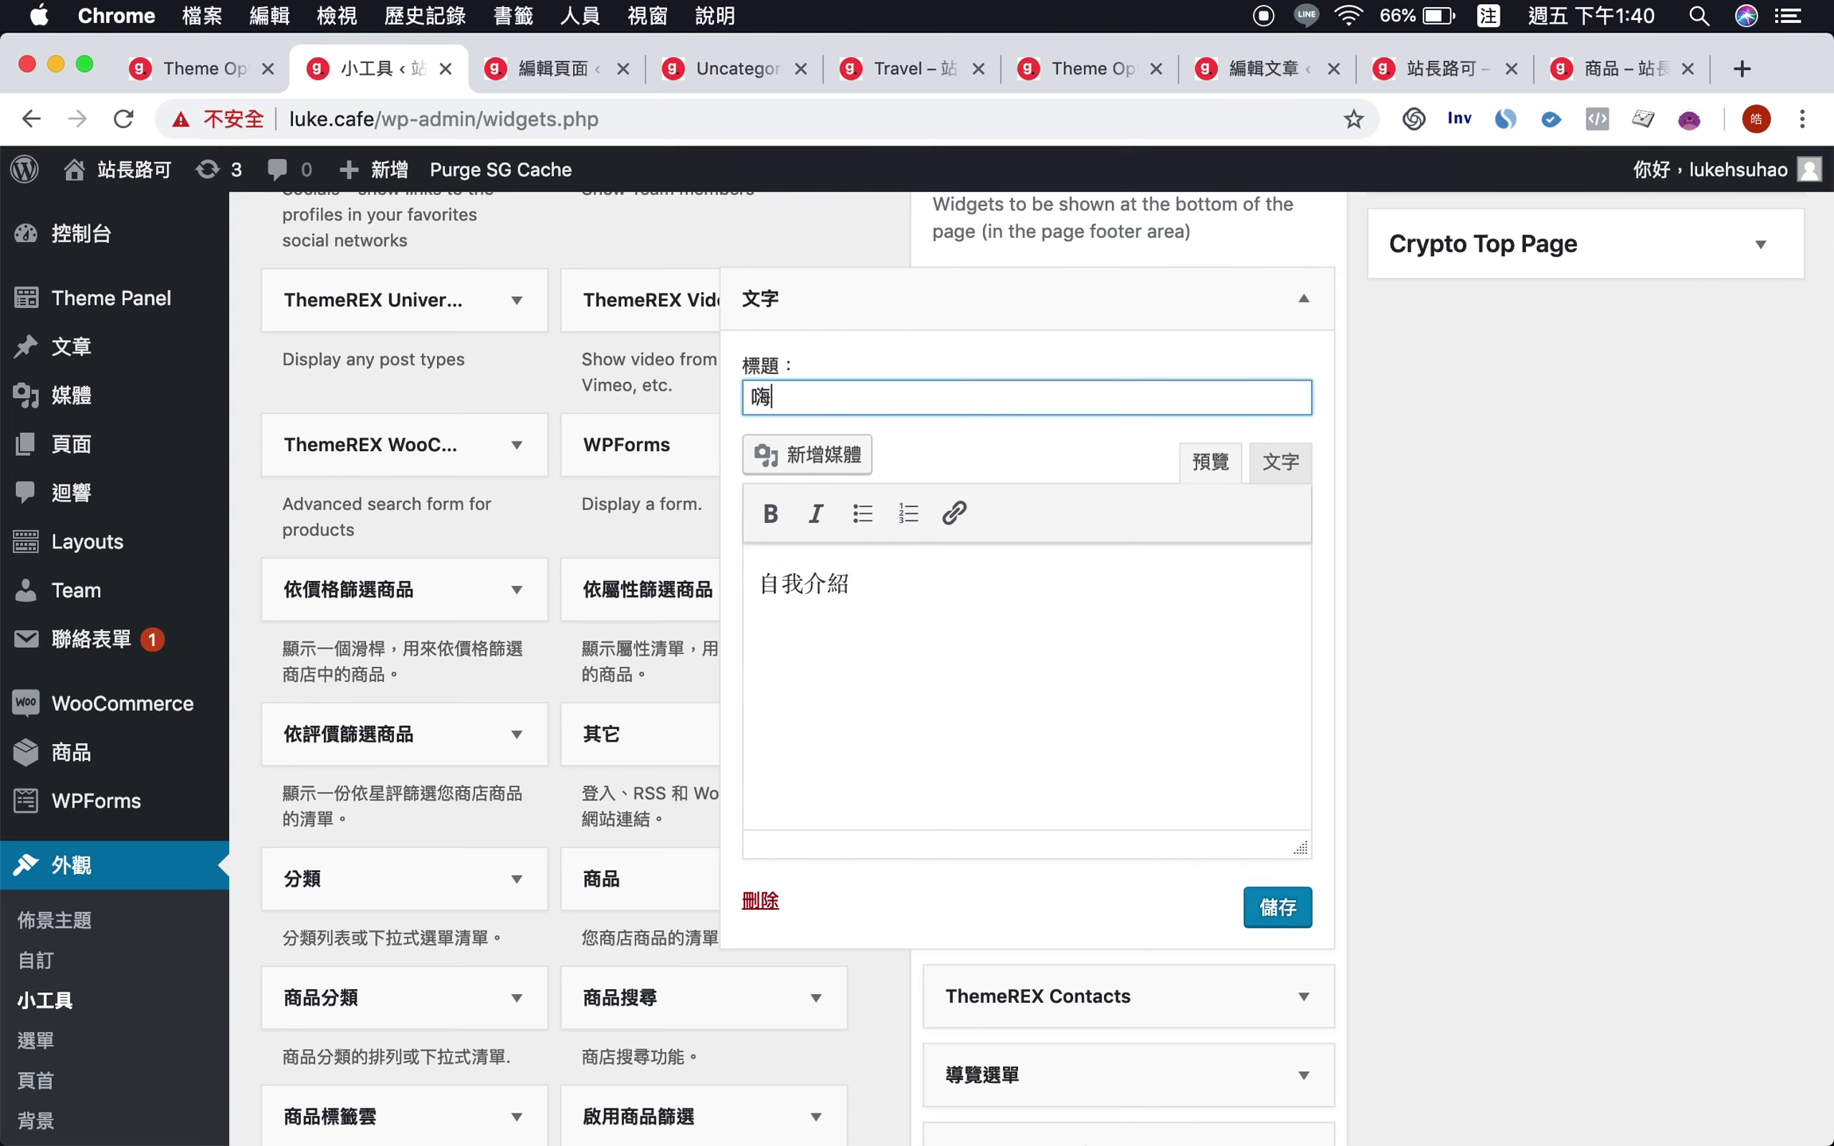
{"action": "left_click", "coordinate": [1293, 909]}
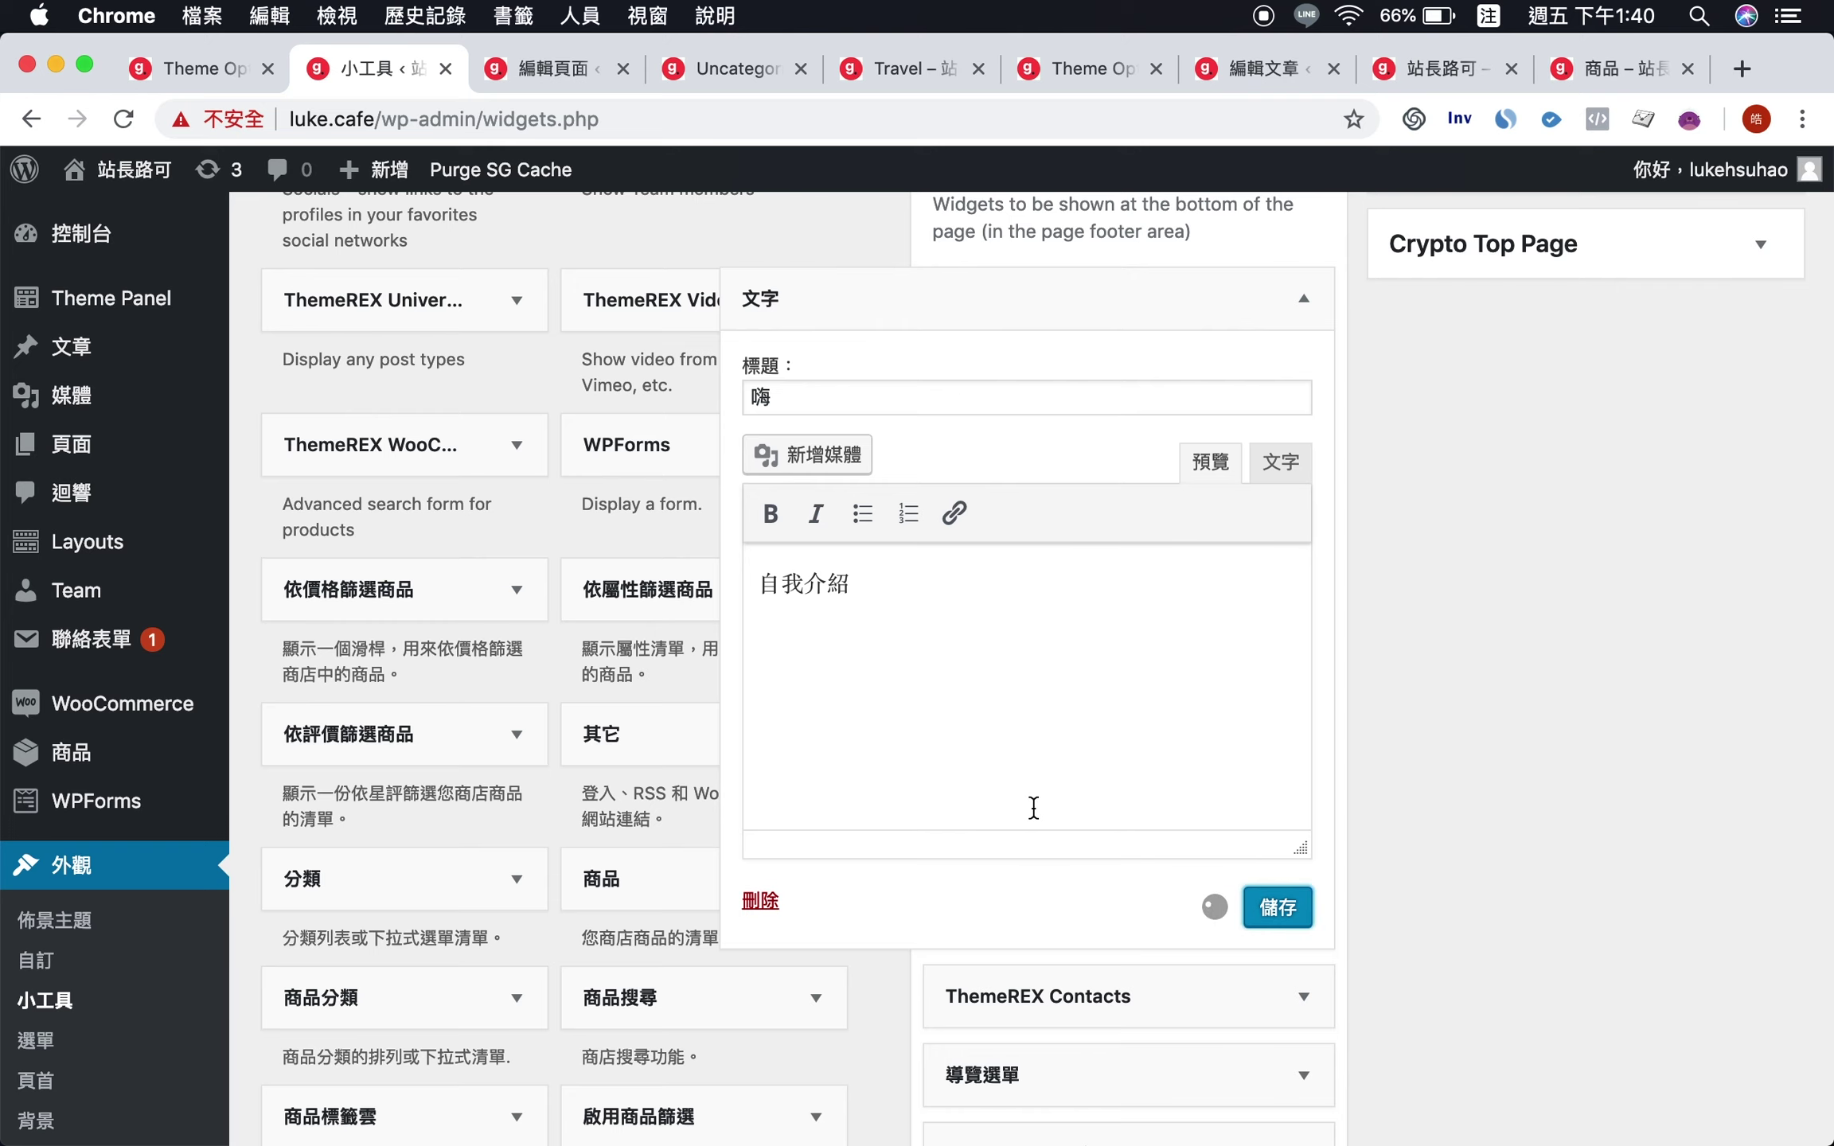
- Check the live Uncategorized page's footer and examine the Footer columns choices in the theme's footer options
{"action": "left_click", "coordinate": [725, 77]}
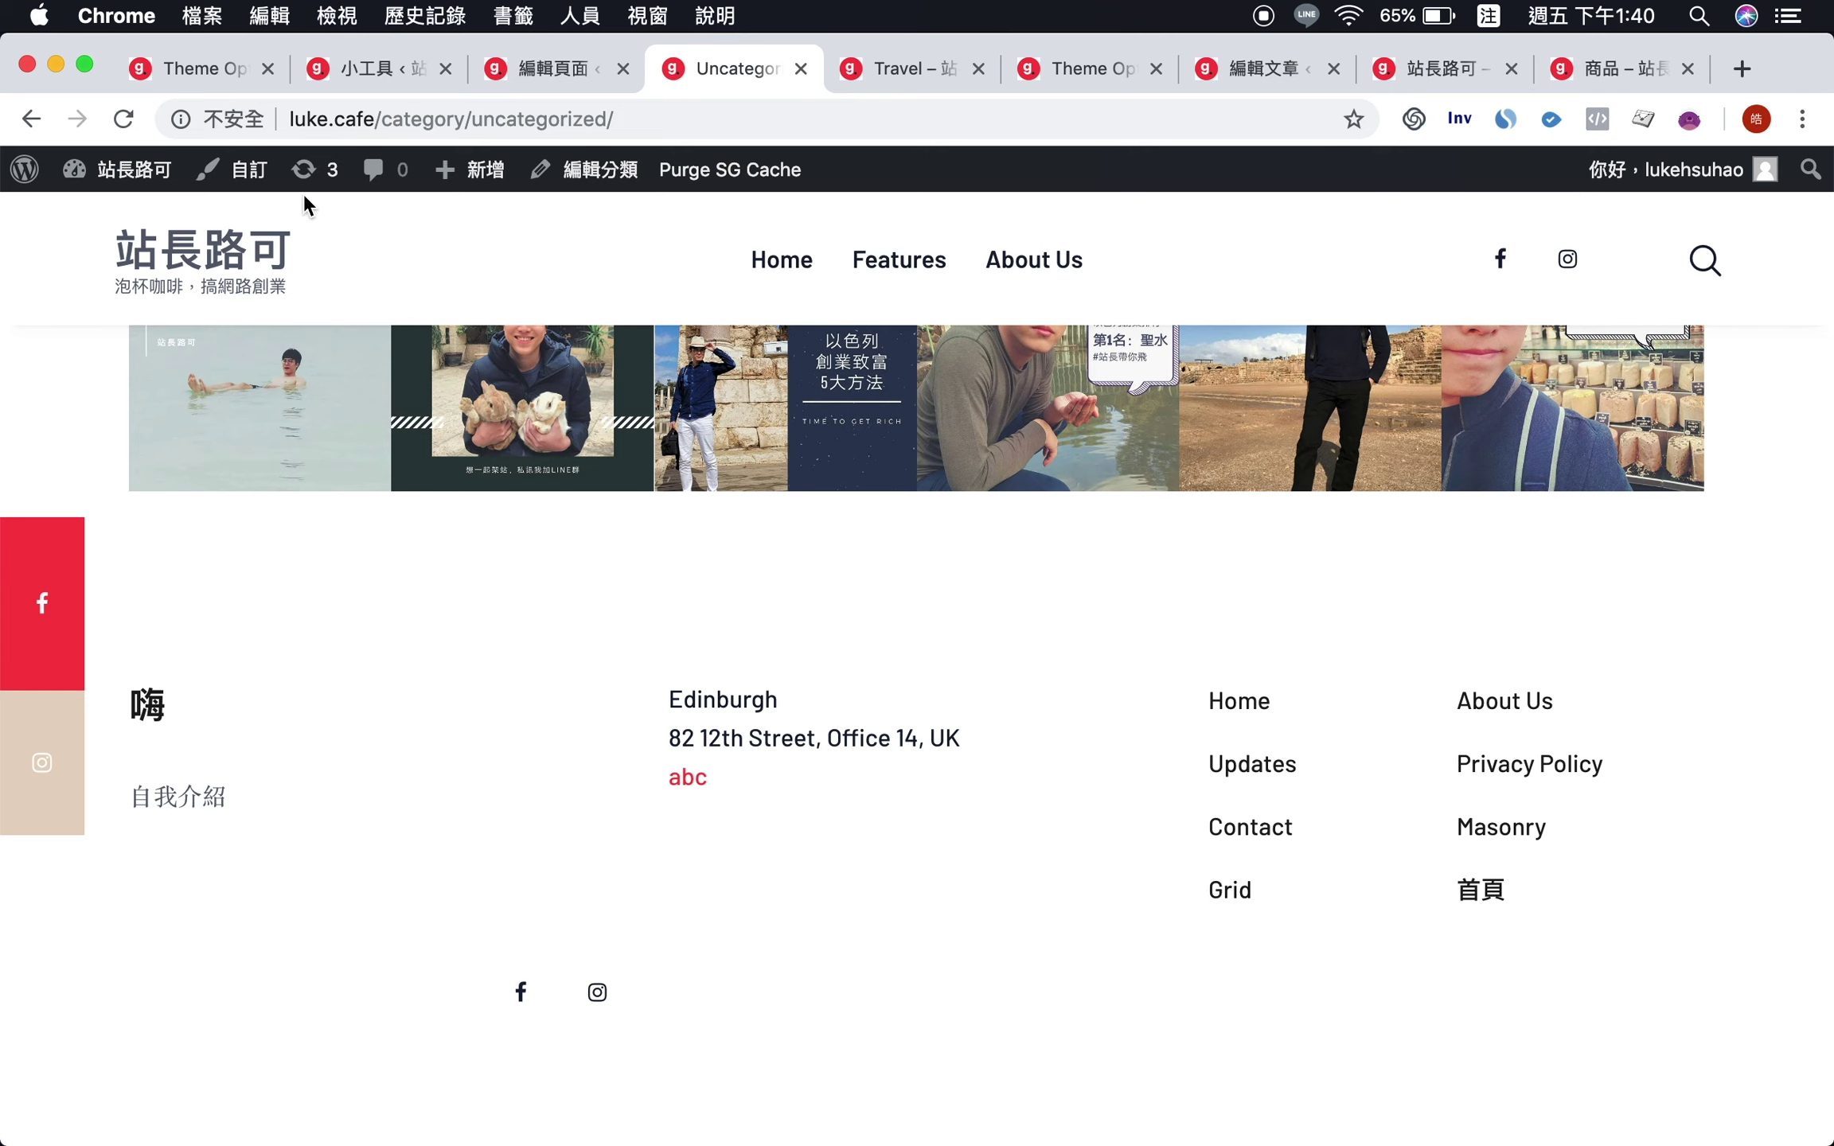
{"action": "left_click", "coordinate": [212, 69]}
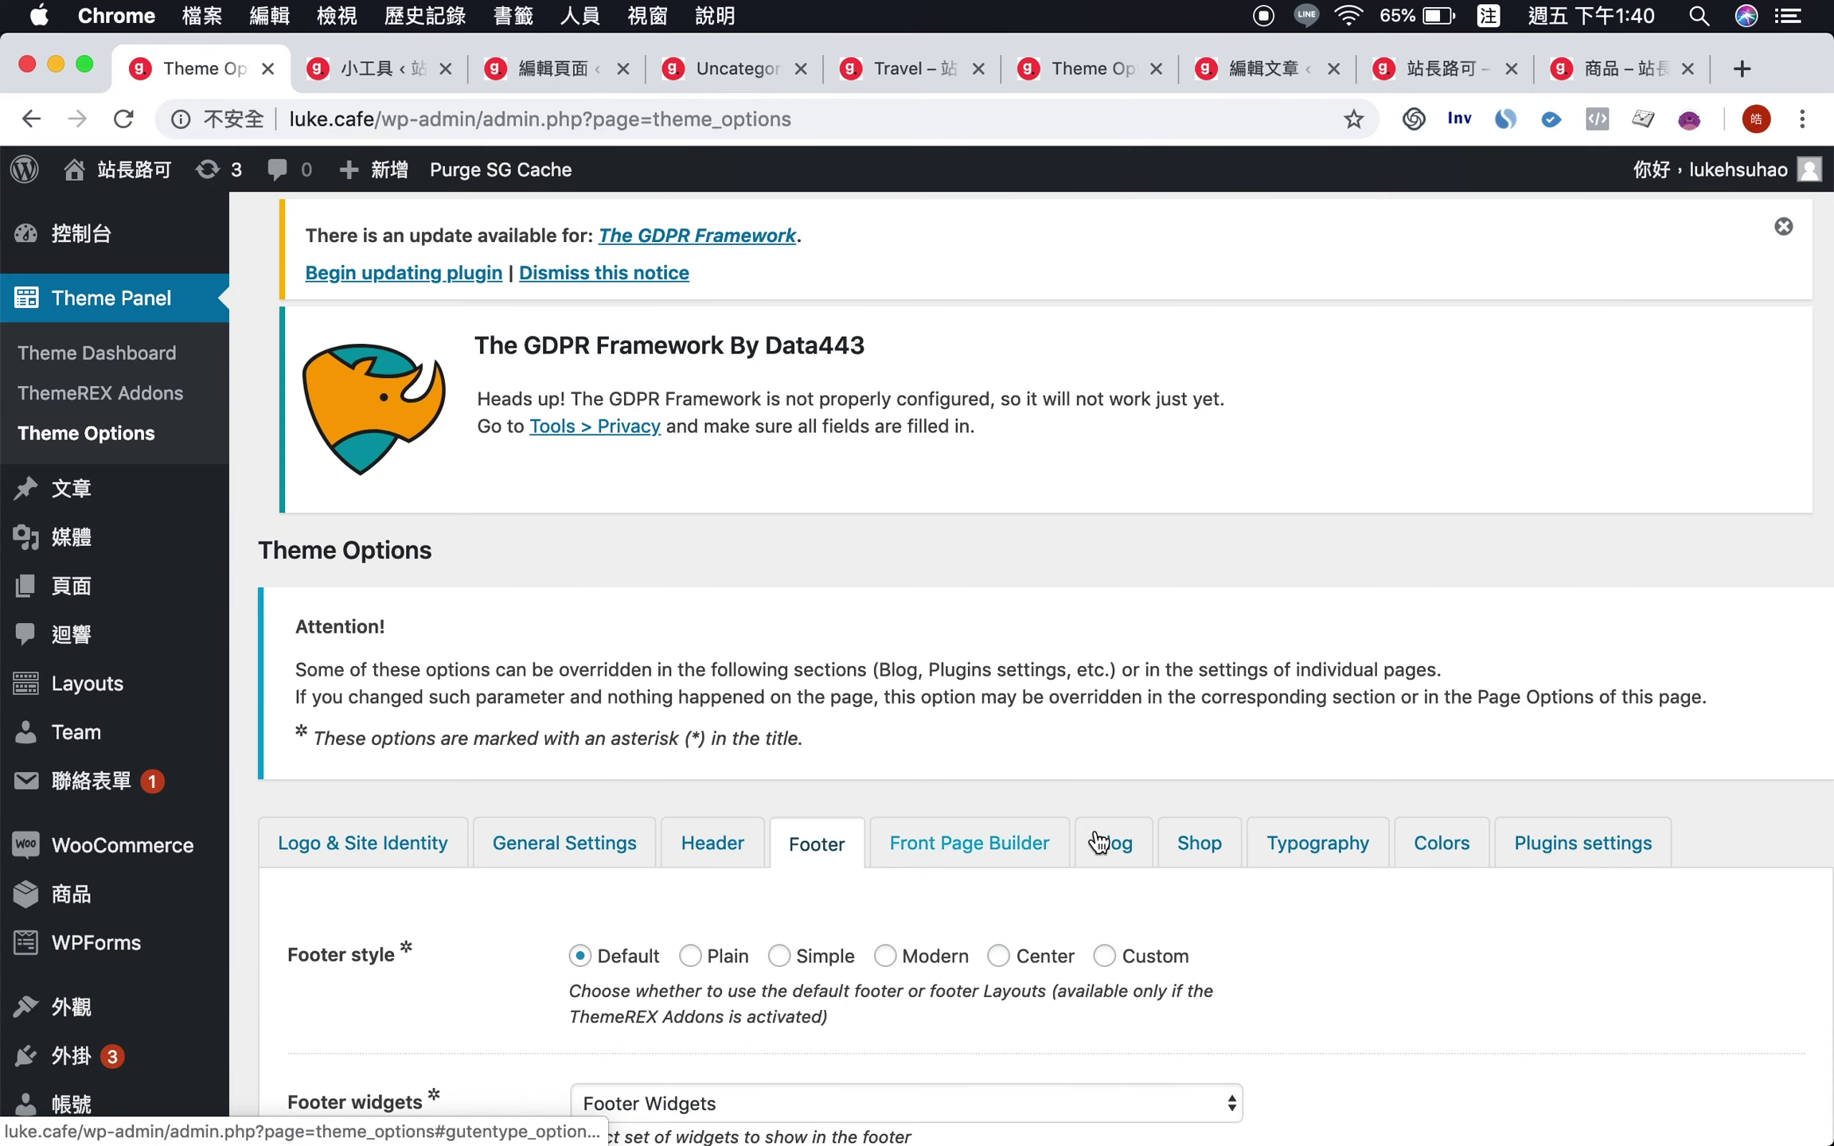
{"action": "scroll", "coordinate": [768, 877], "scroll_direction": "down", "scroll_amount": 10}
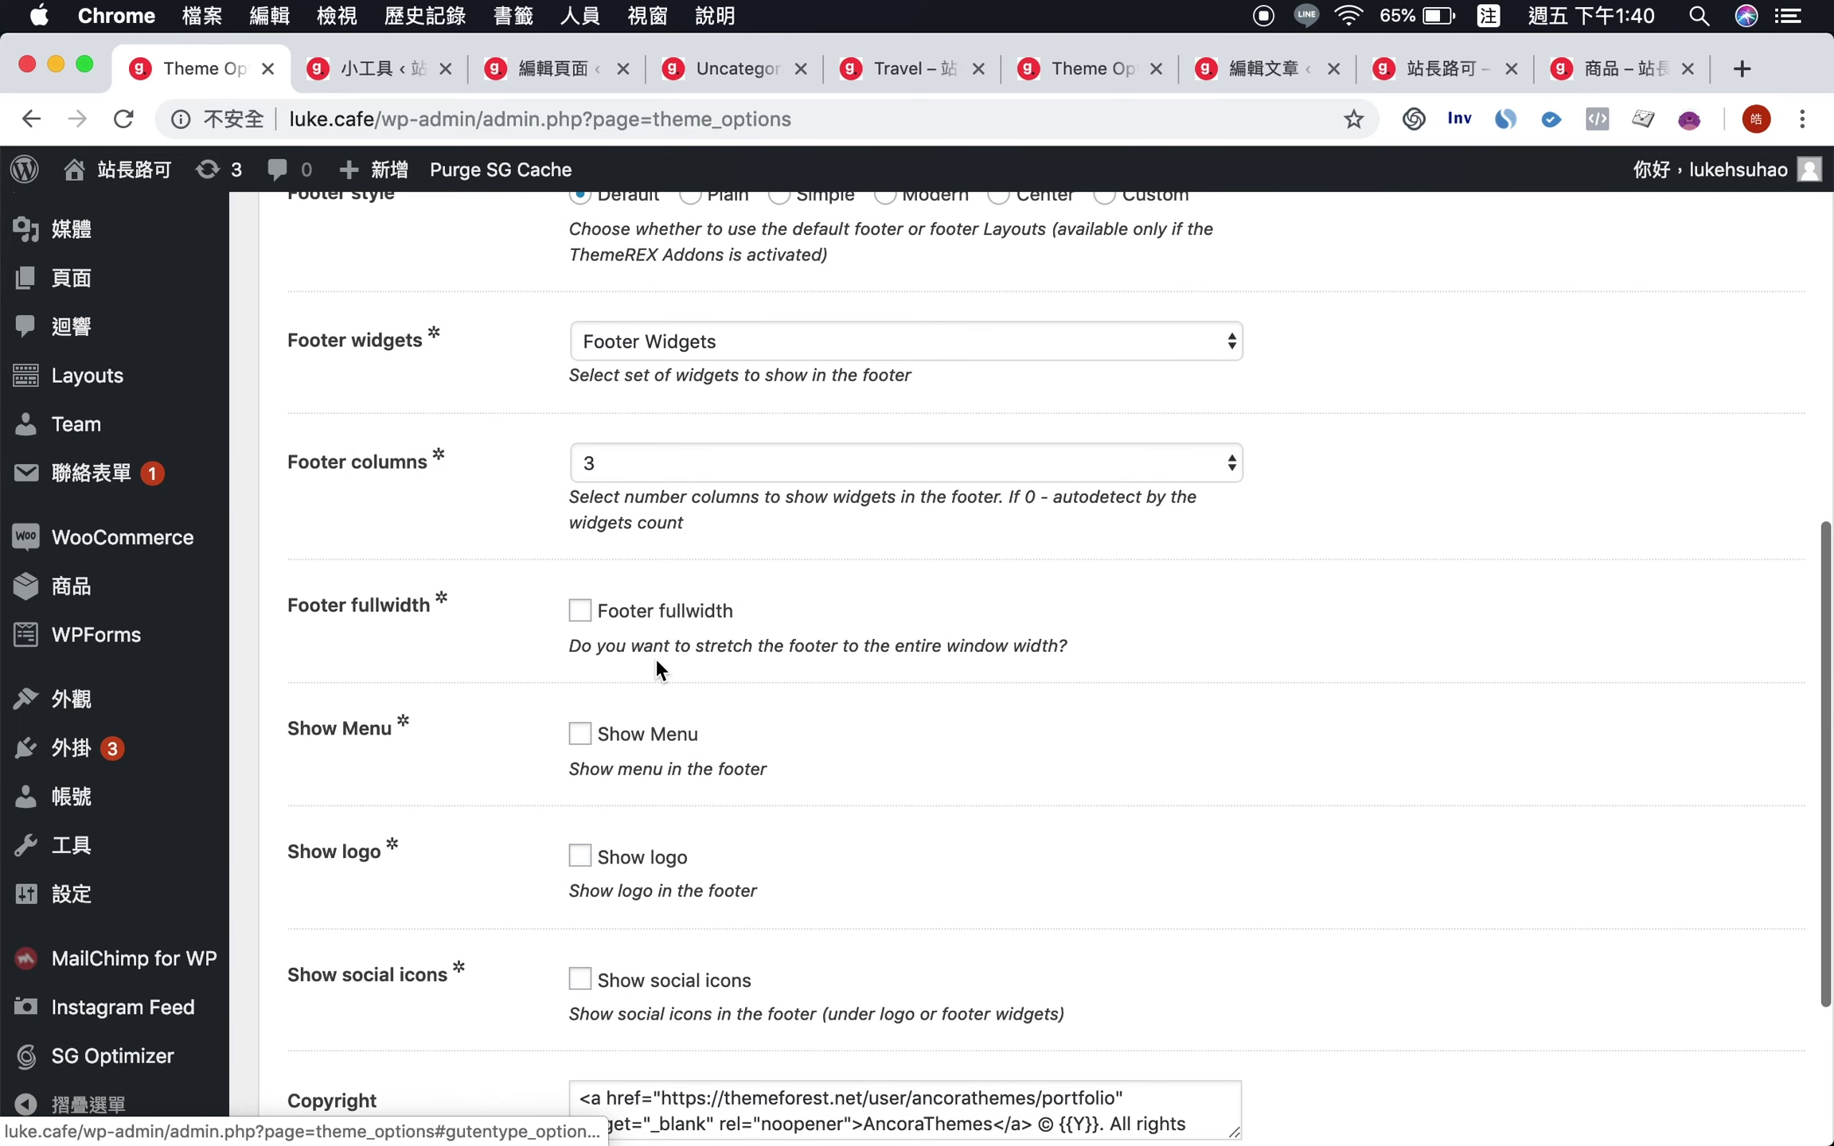
{"action": "left_click", "coordinate": [605, 463]}
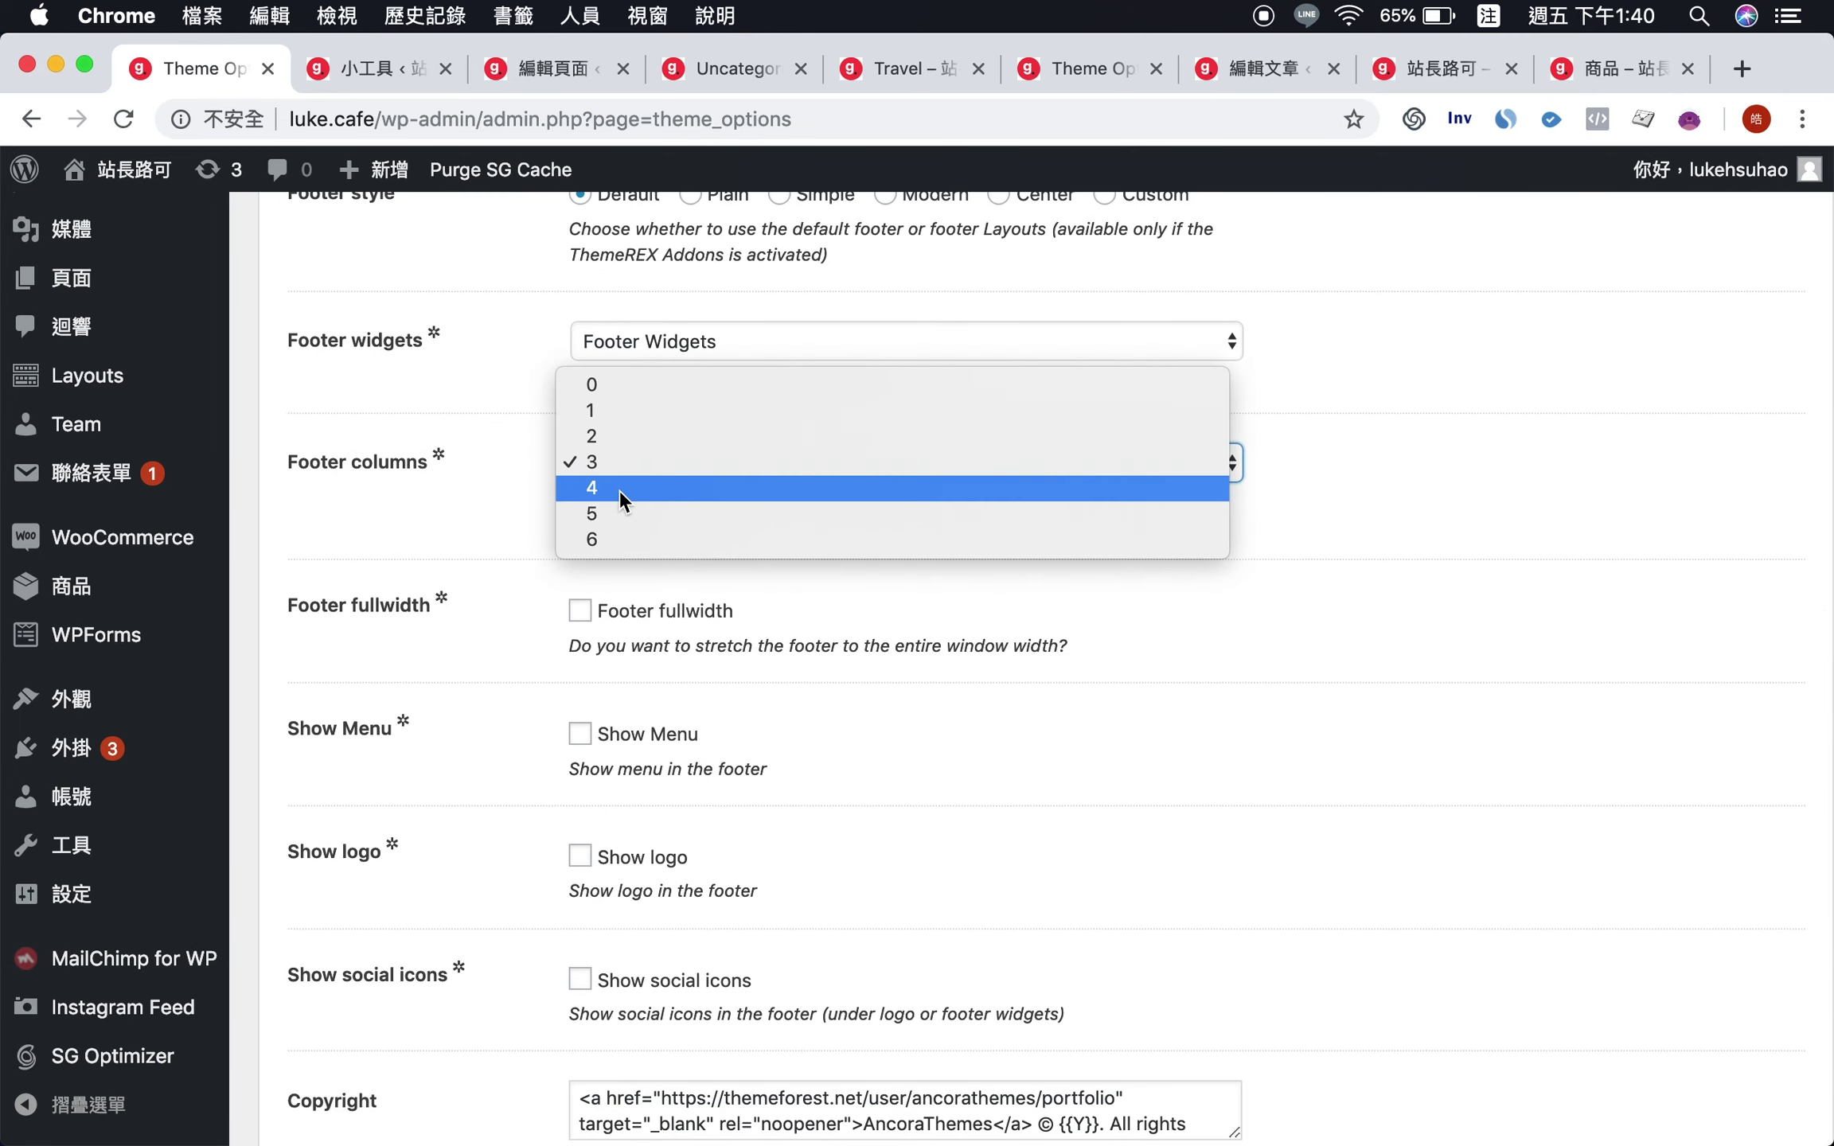
{"action": "left_click", "coordinate": [492, 487]}
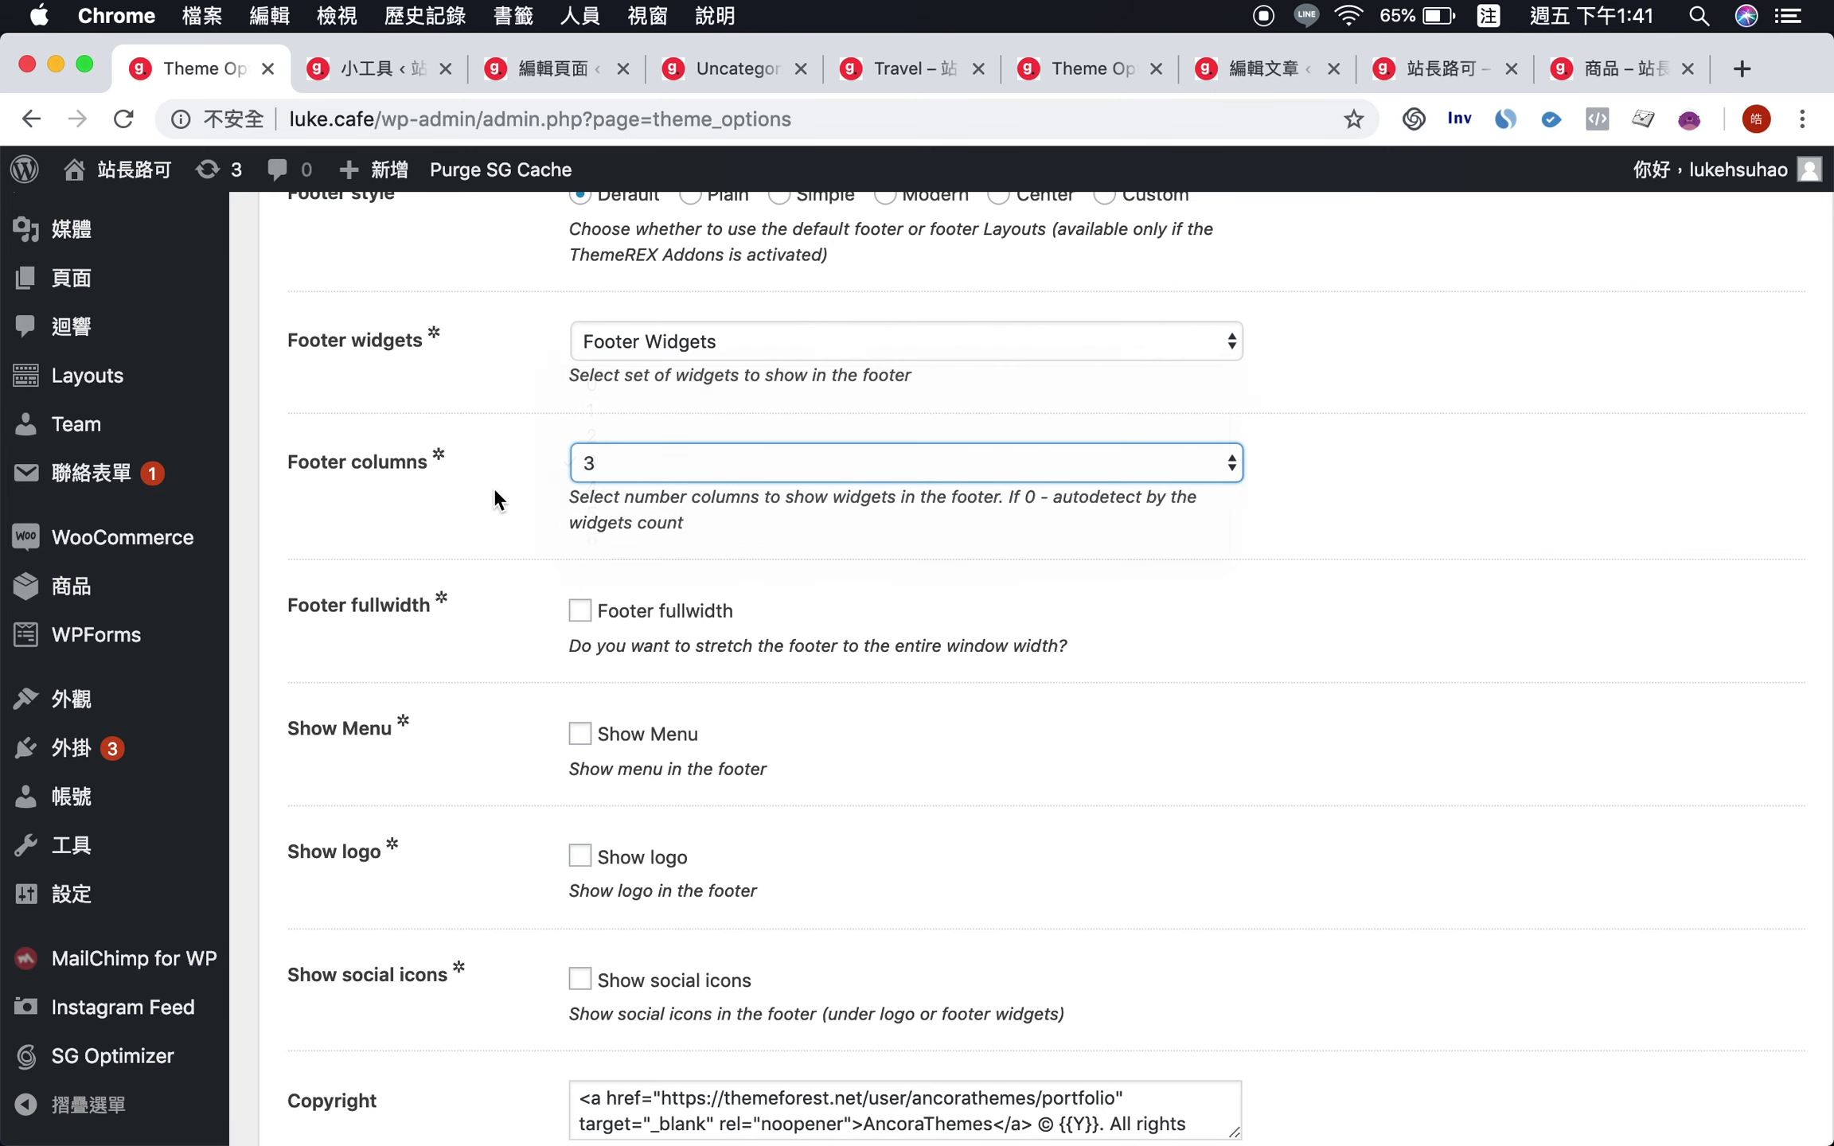
{"action": "left_click", "coordinate": [642, 463]}
{"action": "left_click", "coordinate": [419, 498]}
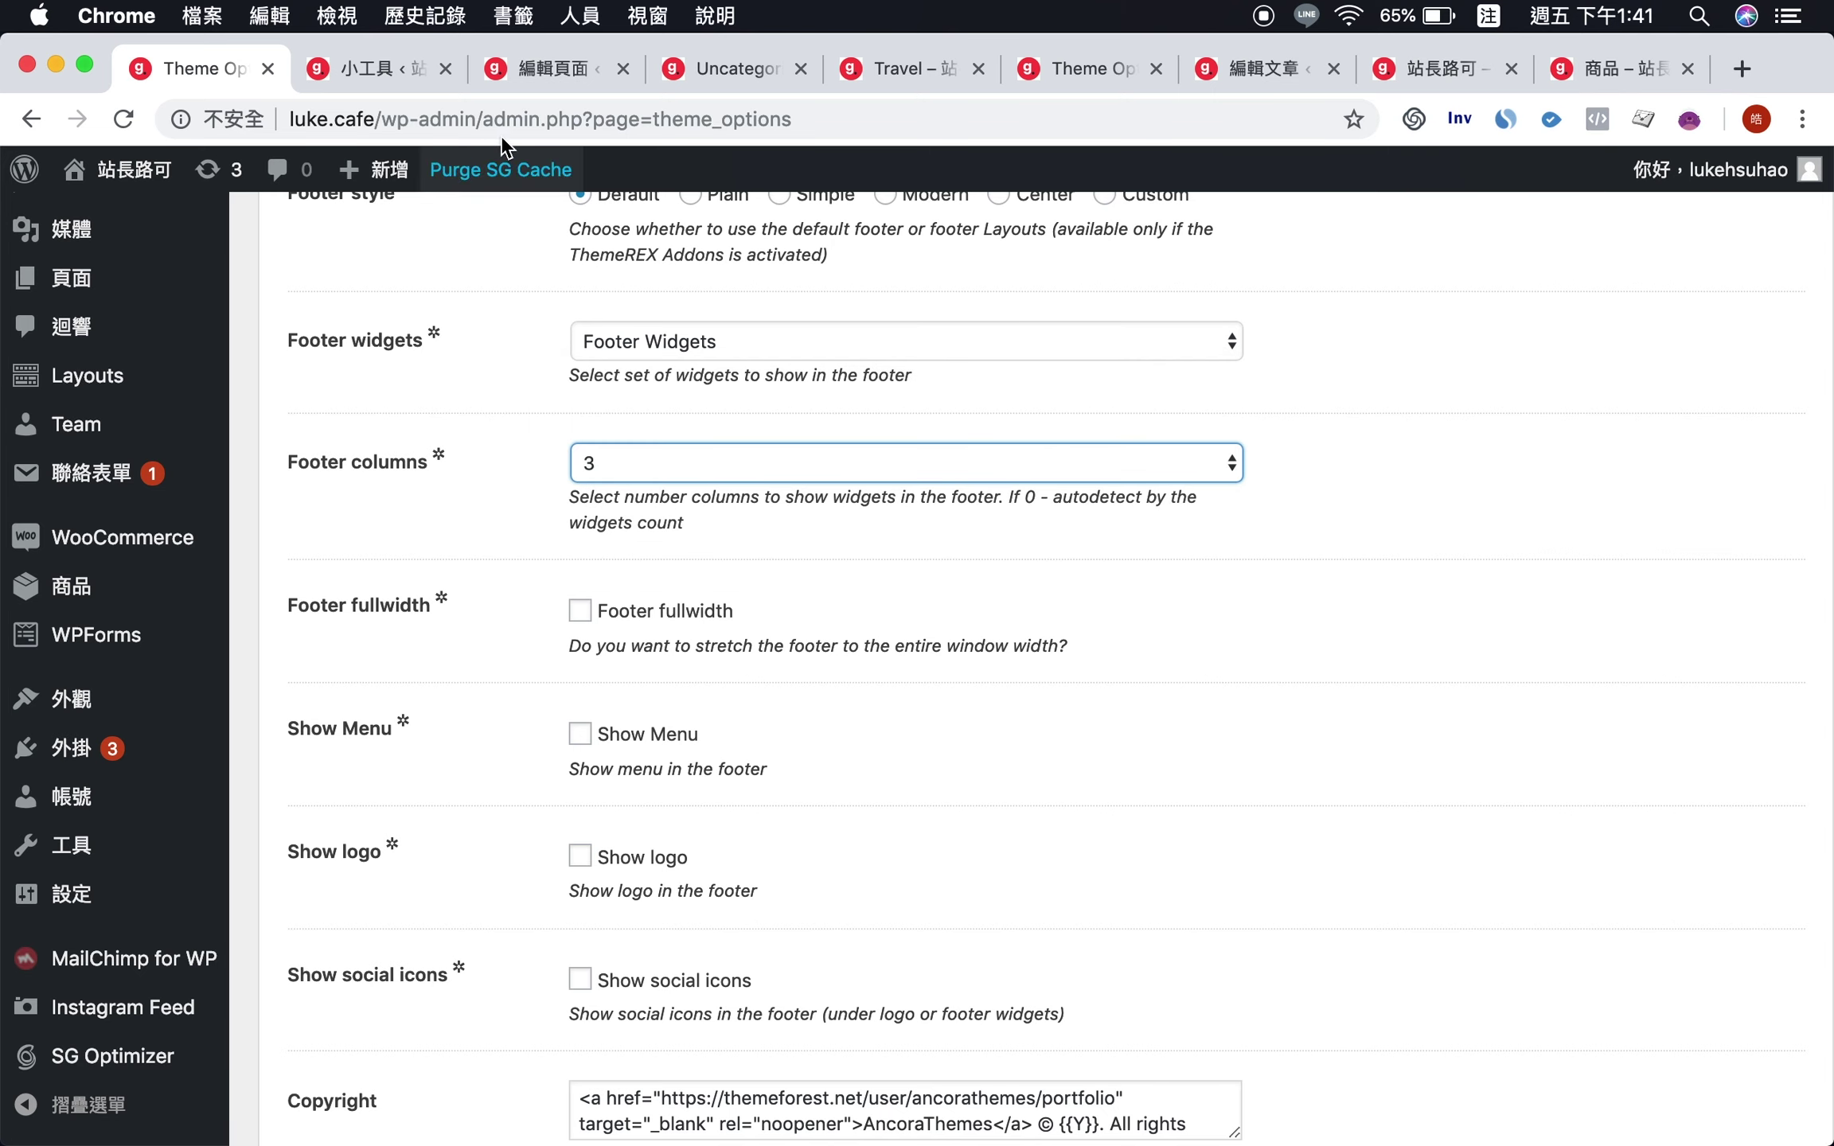
- Collapse the footer's Text widget, try to move ThemeREX Socials out of Footer Widgets, and check the live footer
{"action": "left_click", "coordinate": [368, 76]}
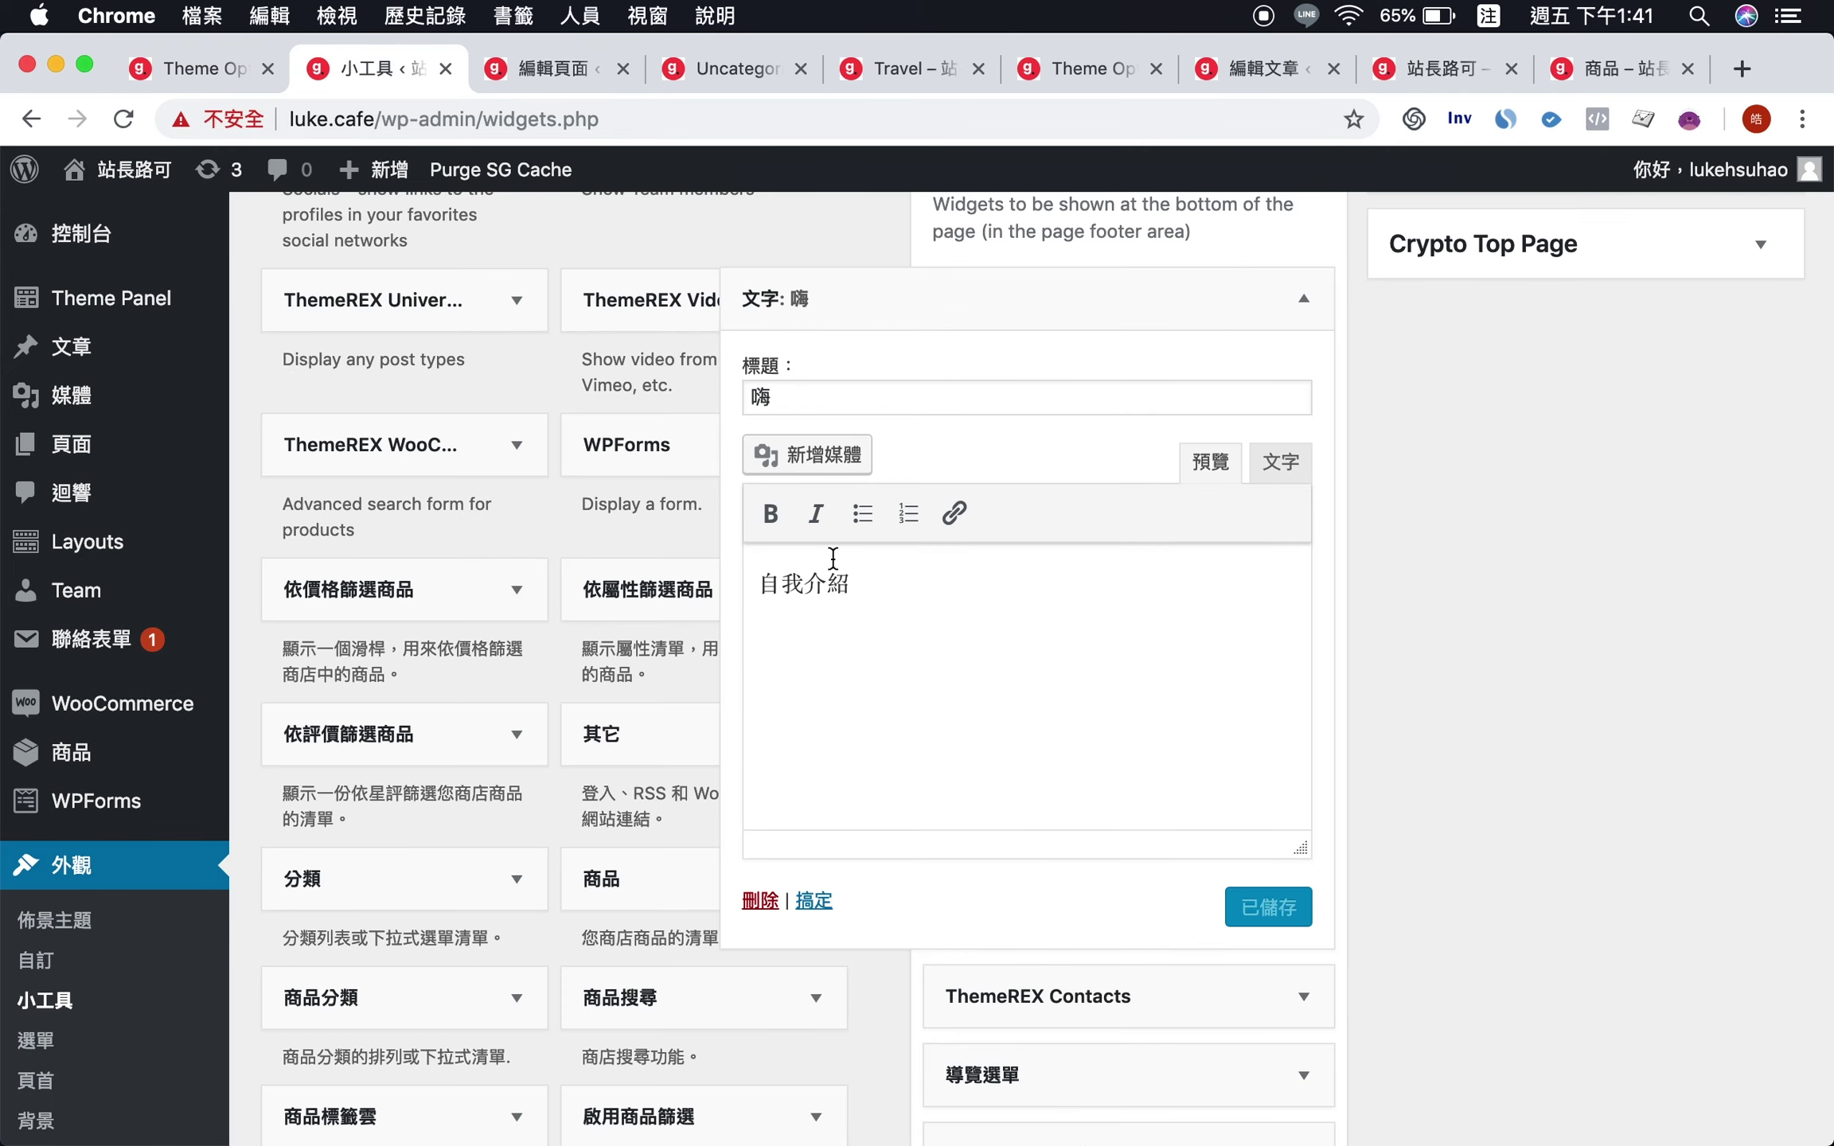
{"action": "left_click", "coordinate": [1303, 298]}
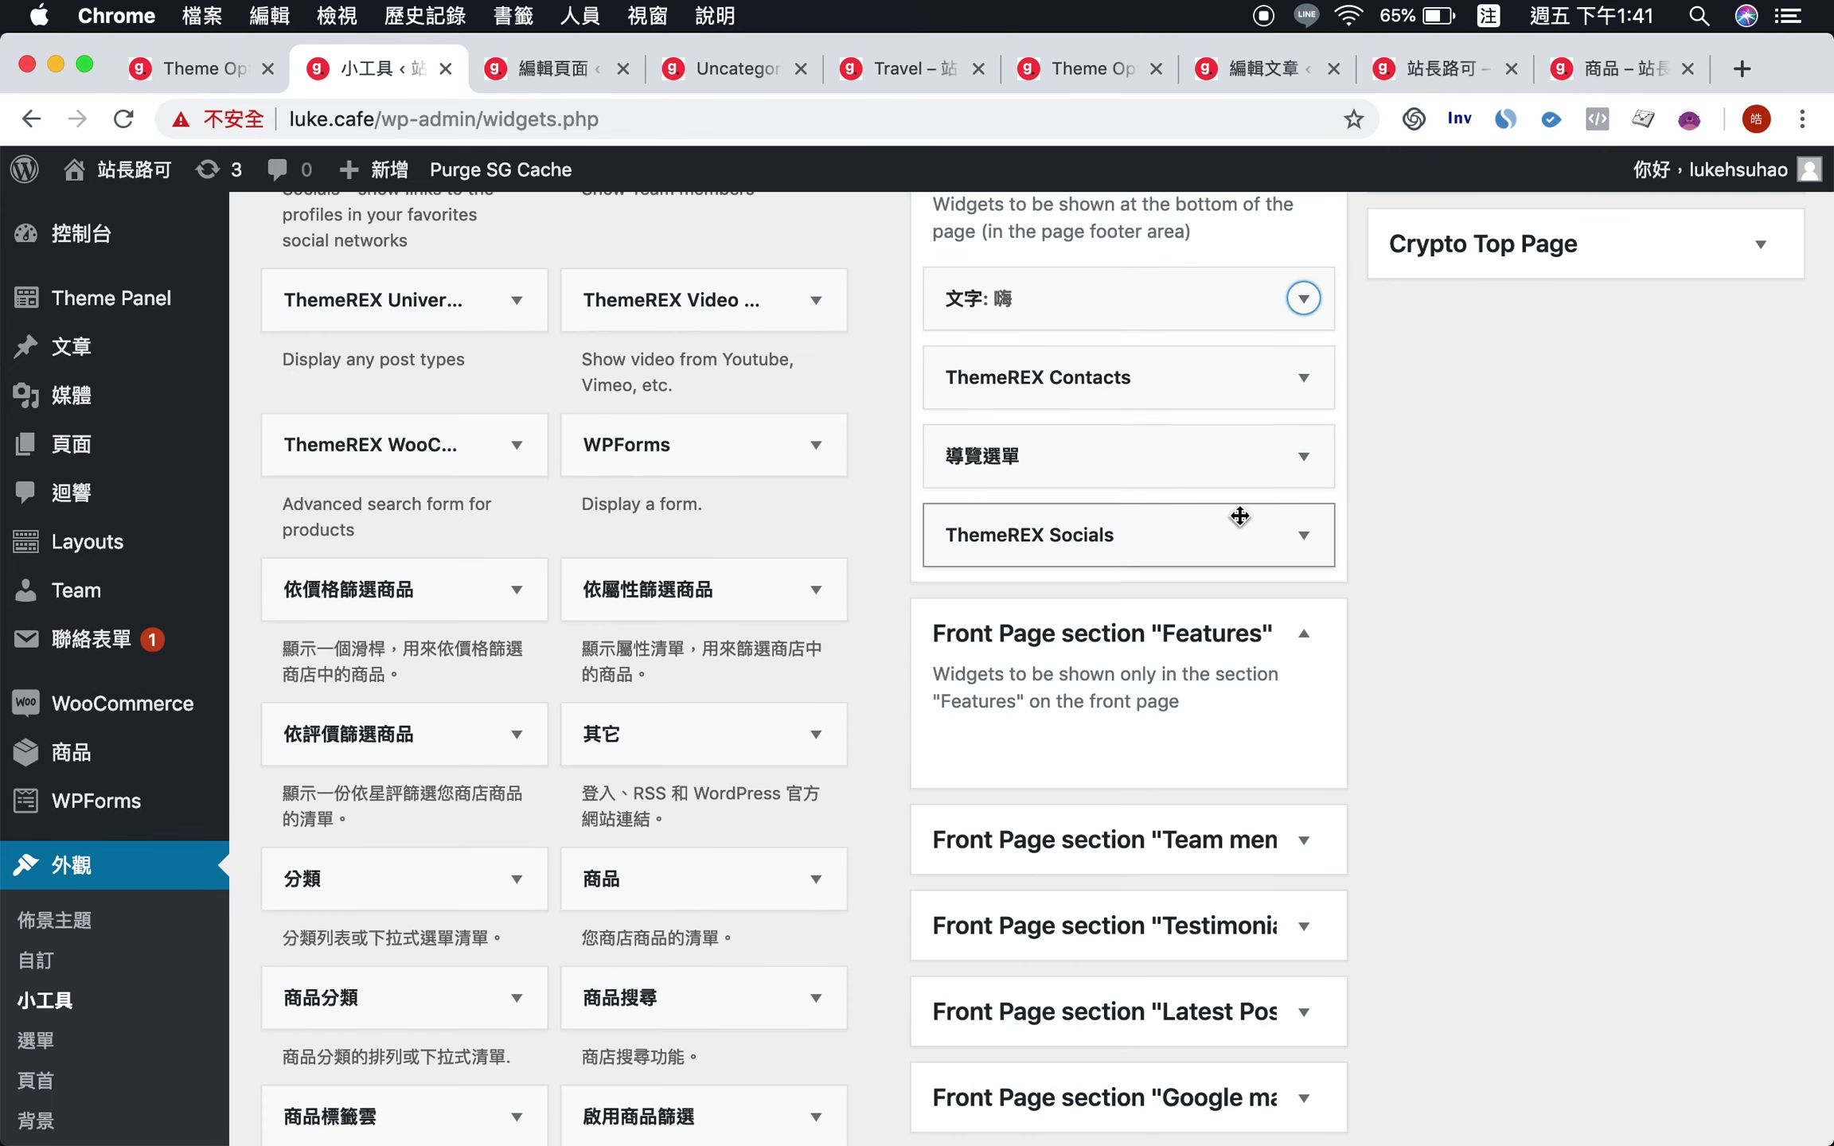
{"action": "left_click_drag", "start_coordinate": [1249, 527], "coordinate": [578, 534]}
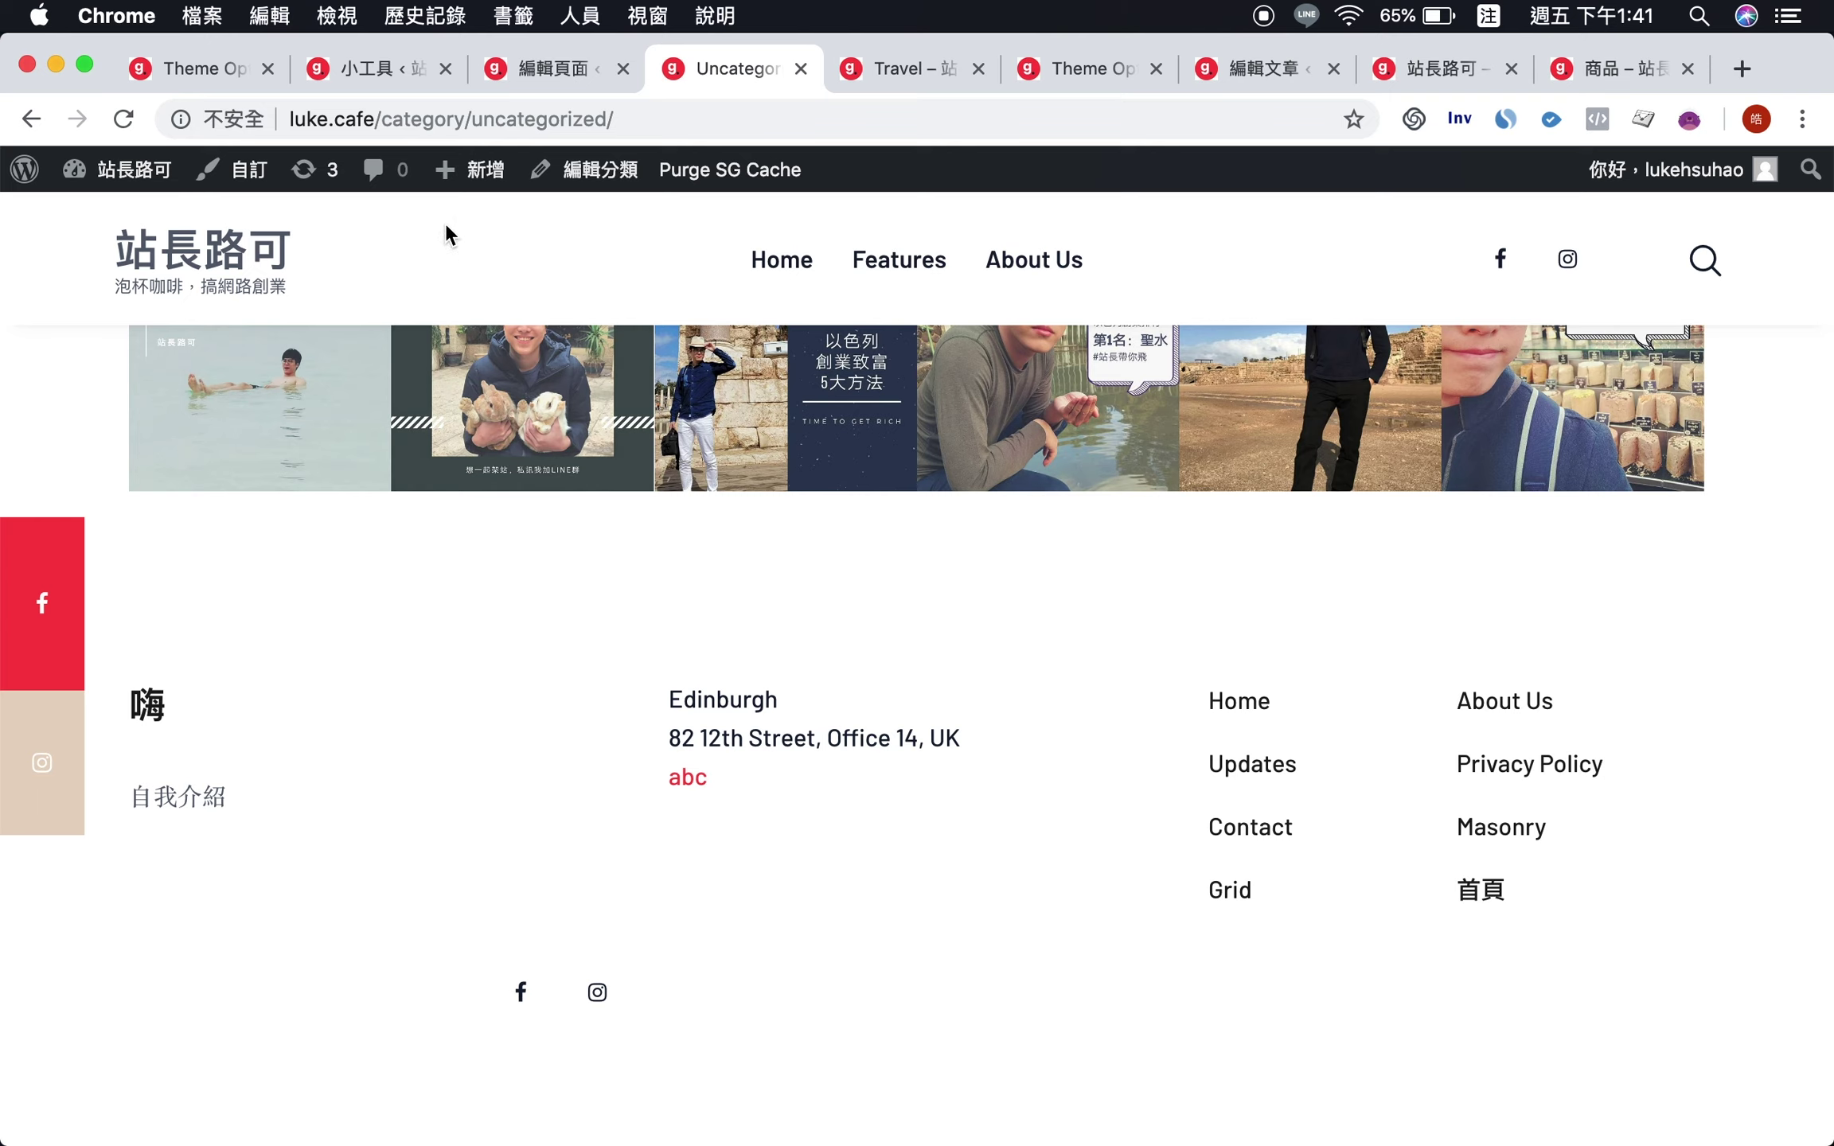
{"action": "left_click", "coordinate": [394, 74]}
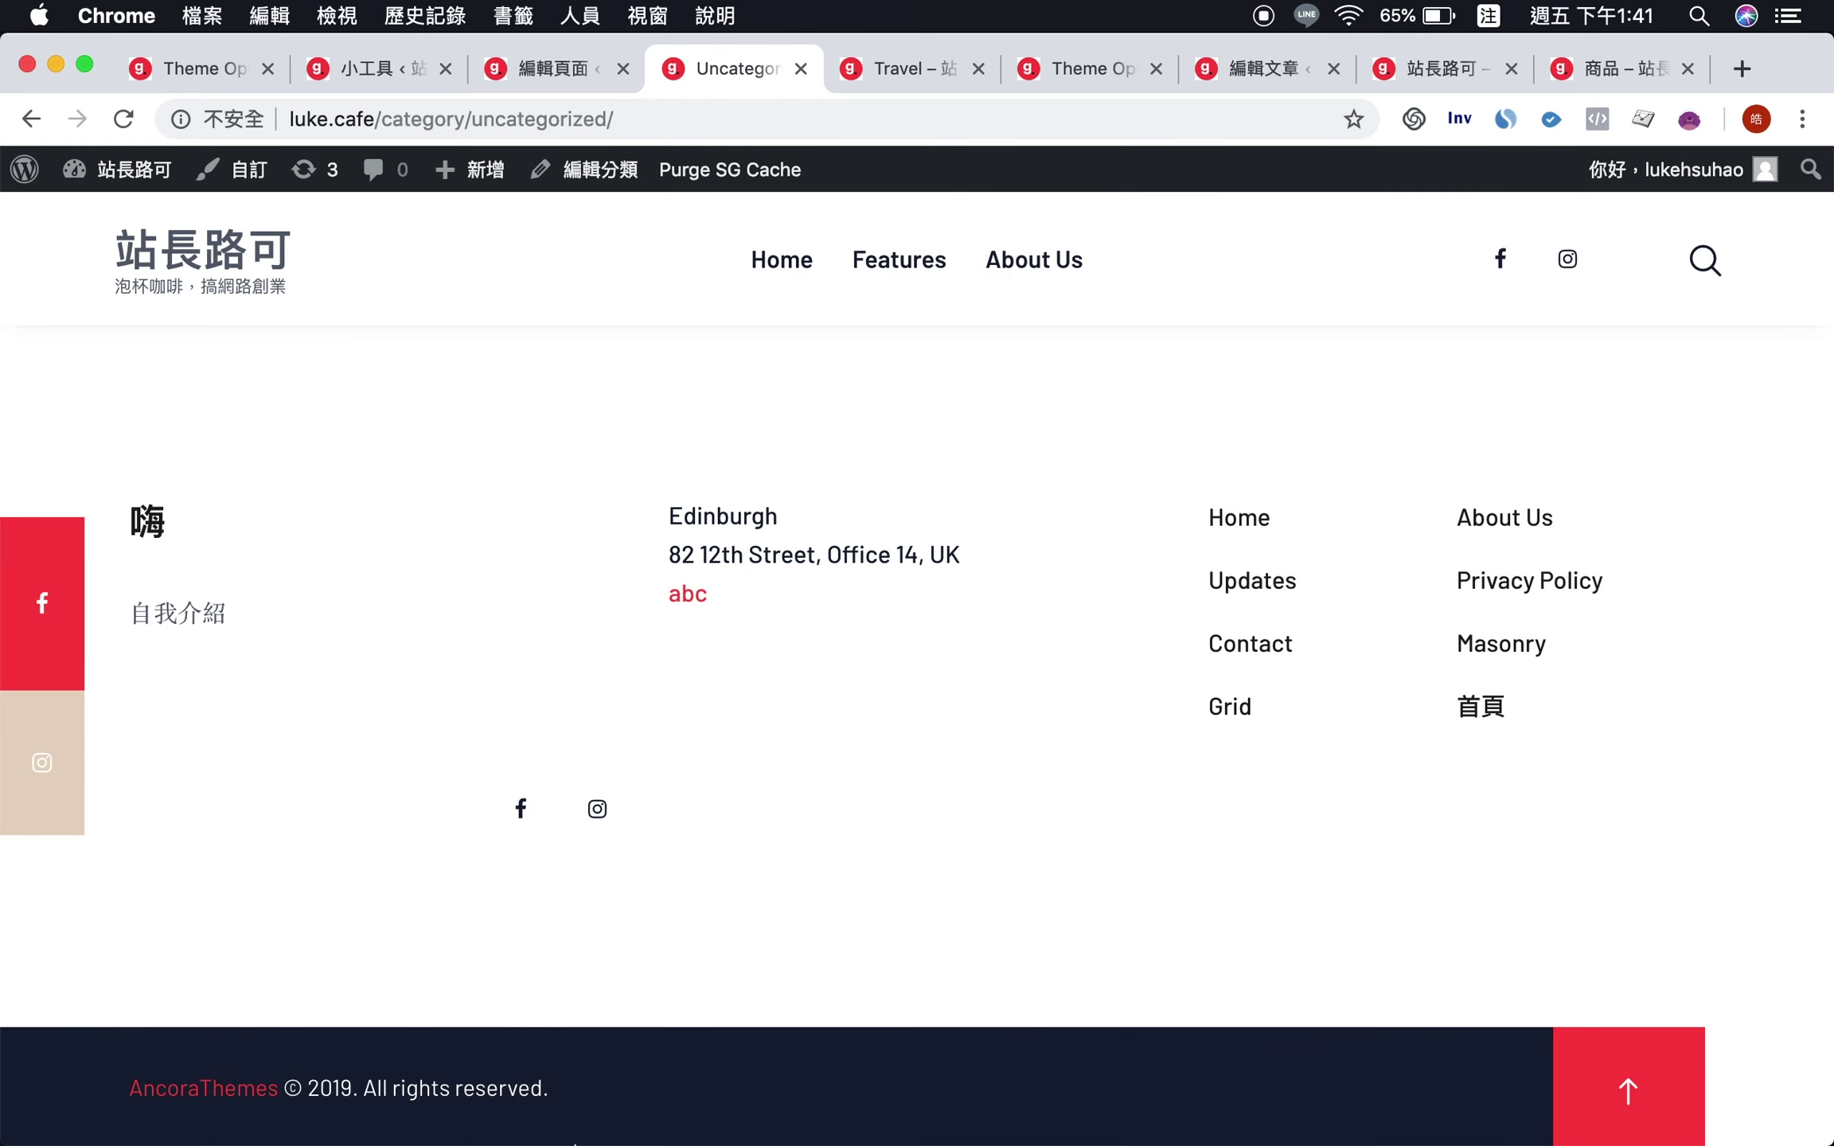
{"action": "left_click", "coordinate": [168, 67]}
{"action": "scroll", "coordinate": [812, 824], "scroll_direction": "down", "scroll_amount": 8}
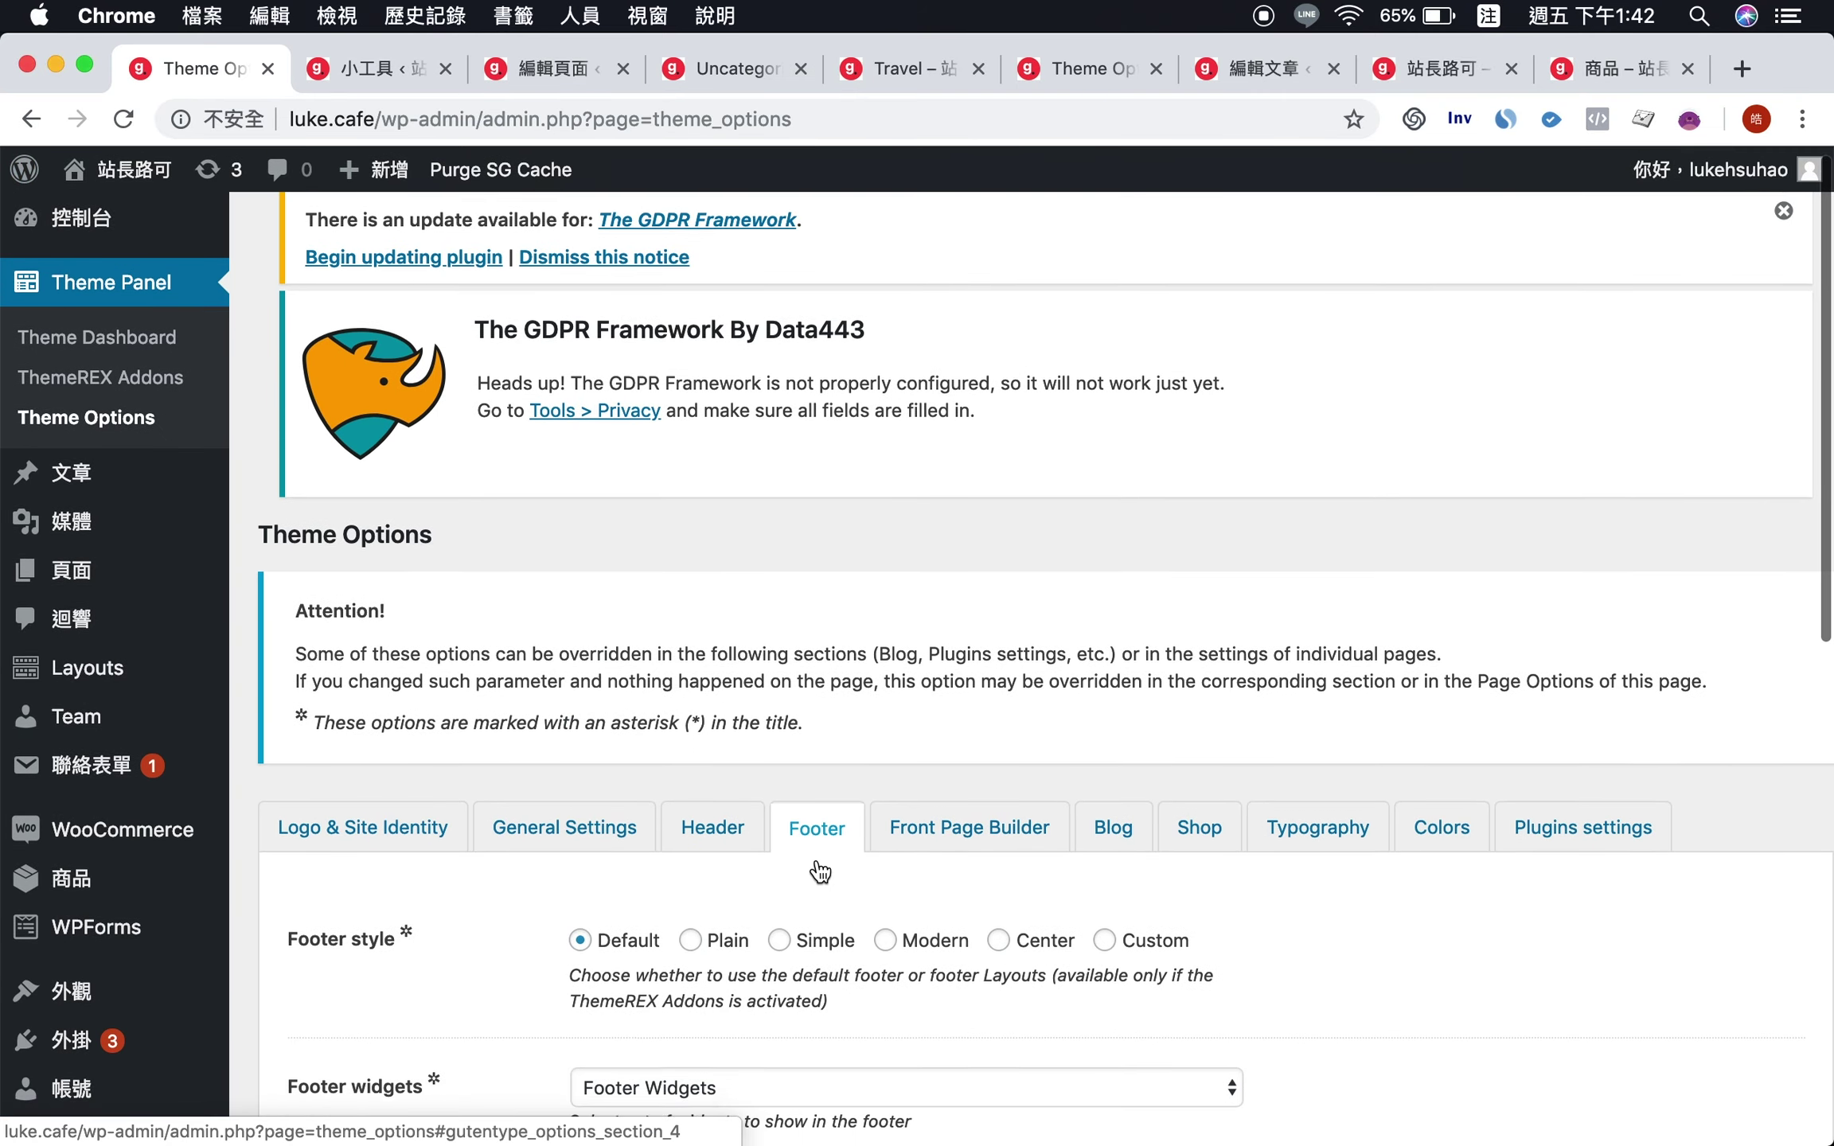
{"action": "scroll", "coordinate": [812, 824], "scroll_direction": "down", "scroll_amount": 5}
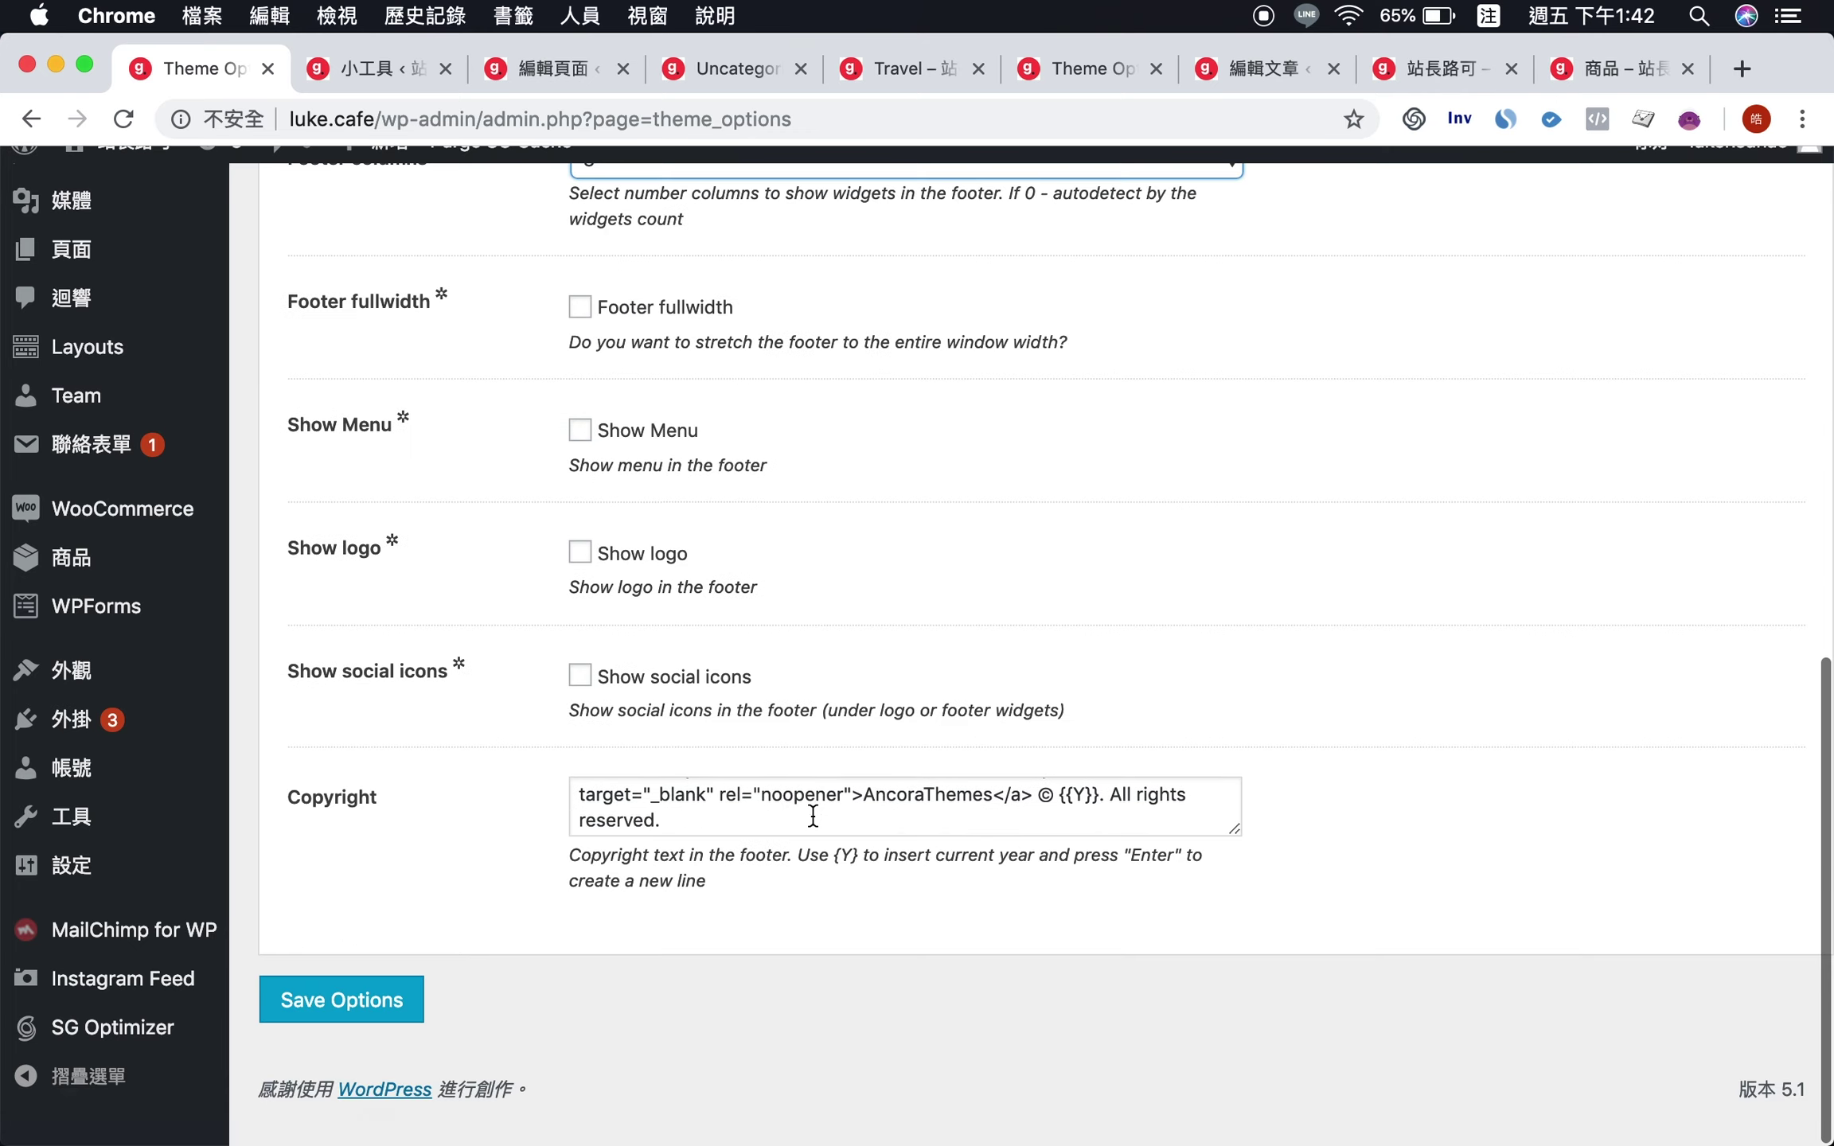
{"action": "left_click_drag", "start_coordinate": [1234, 866], "coordinate": [1235, 1066]}
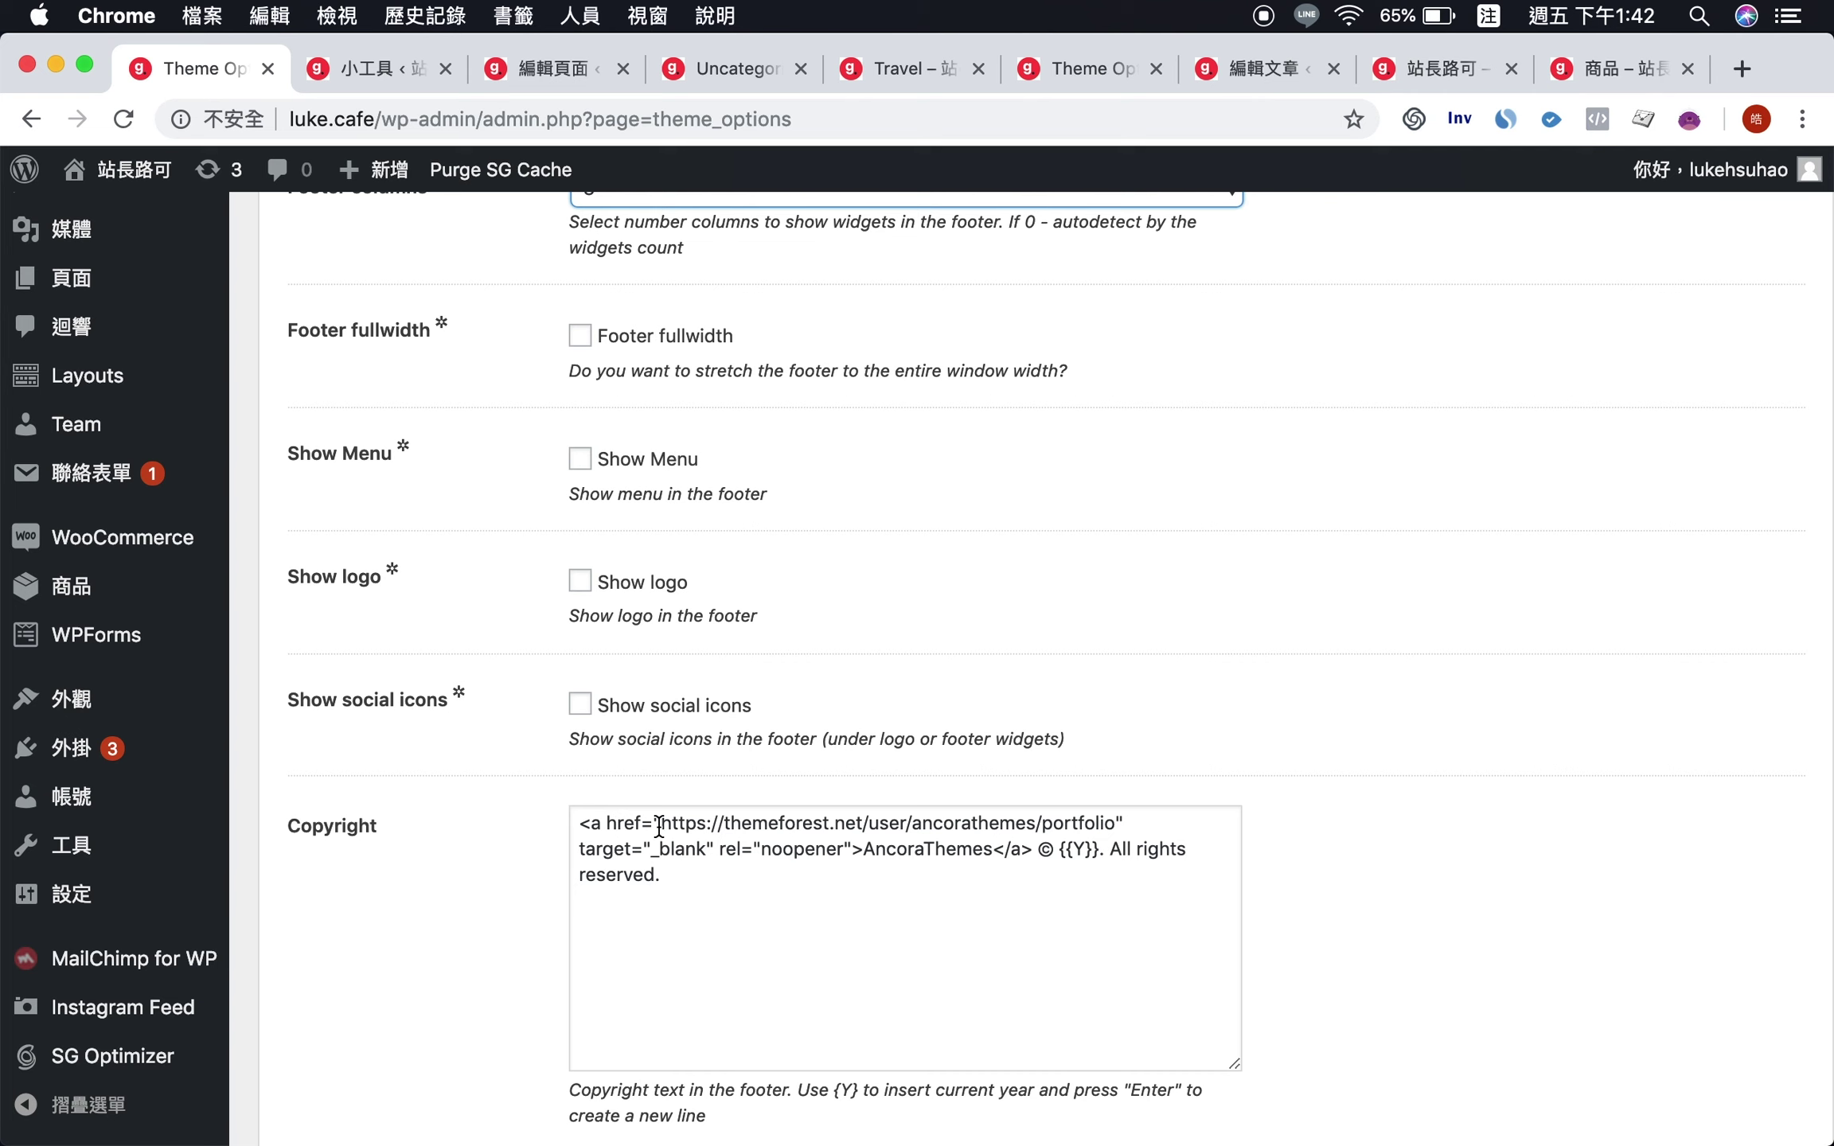
{"action": "left_click", "coordinate": [605, 823]}
{"action": "left_click_drag", "start_coordinate": [661, 822], "coordinate": [1115, 820]}
{"action": "key", "text": "Caps_Lock"}
{"action": "type", "text": "https://"}
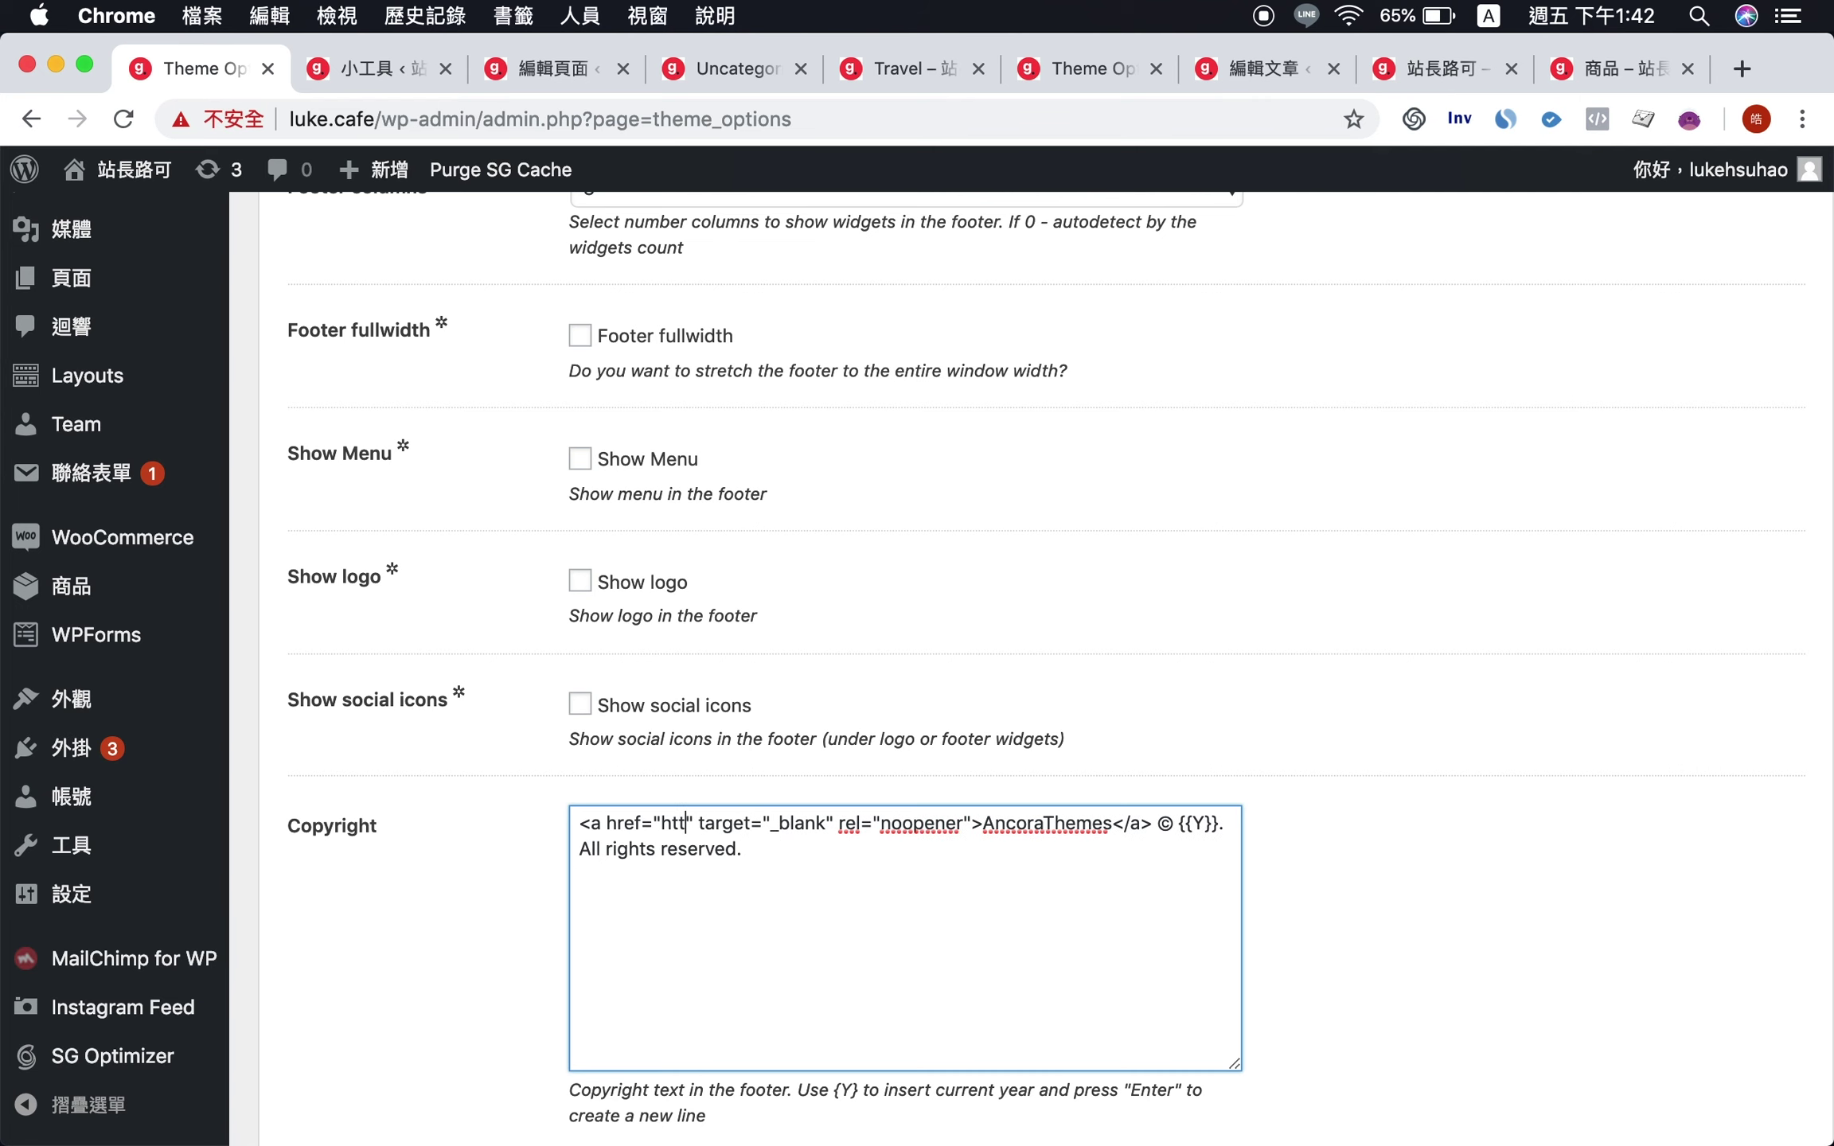
{"action": "type", "text": "luke.caf"}
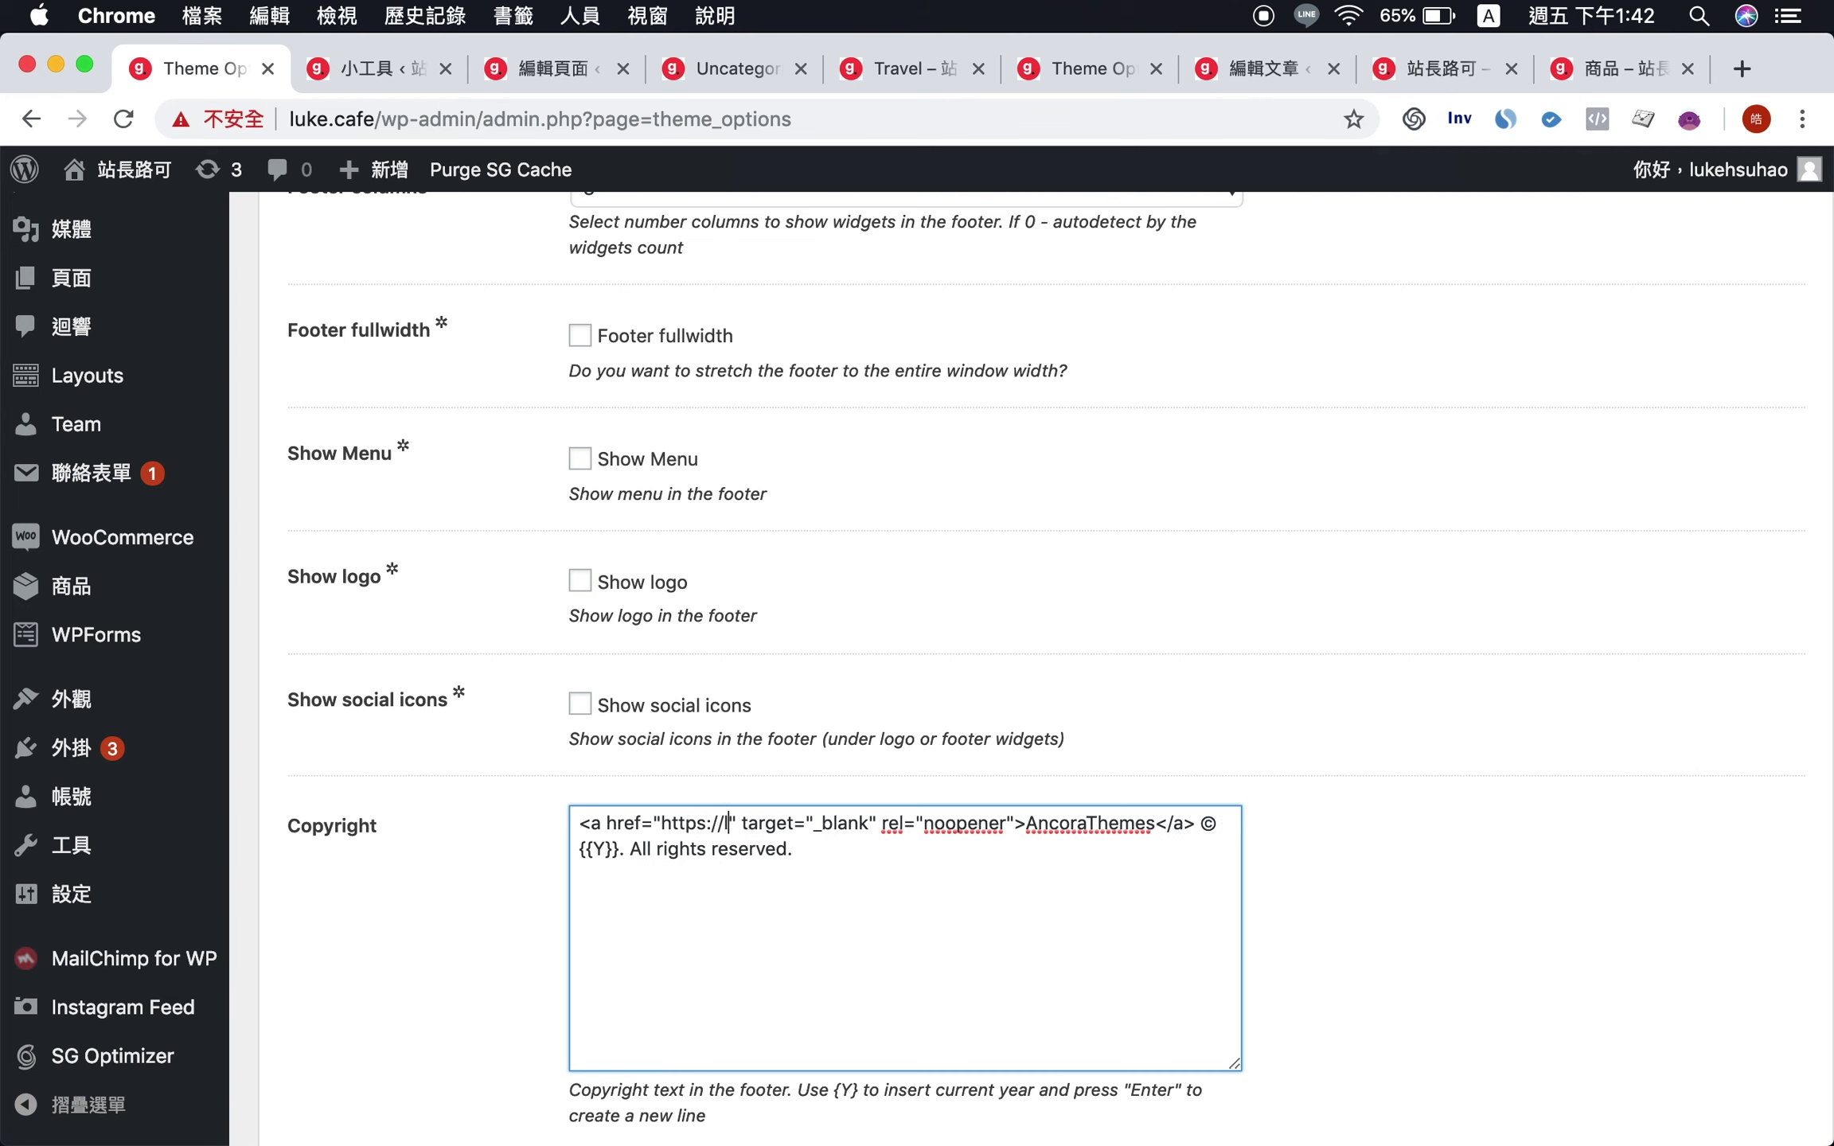
{"action": "type", "text": "e"}
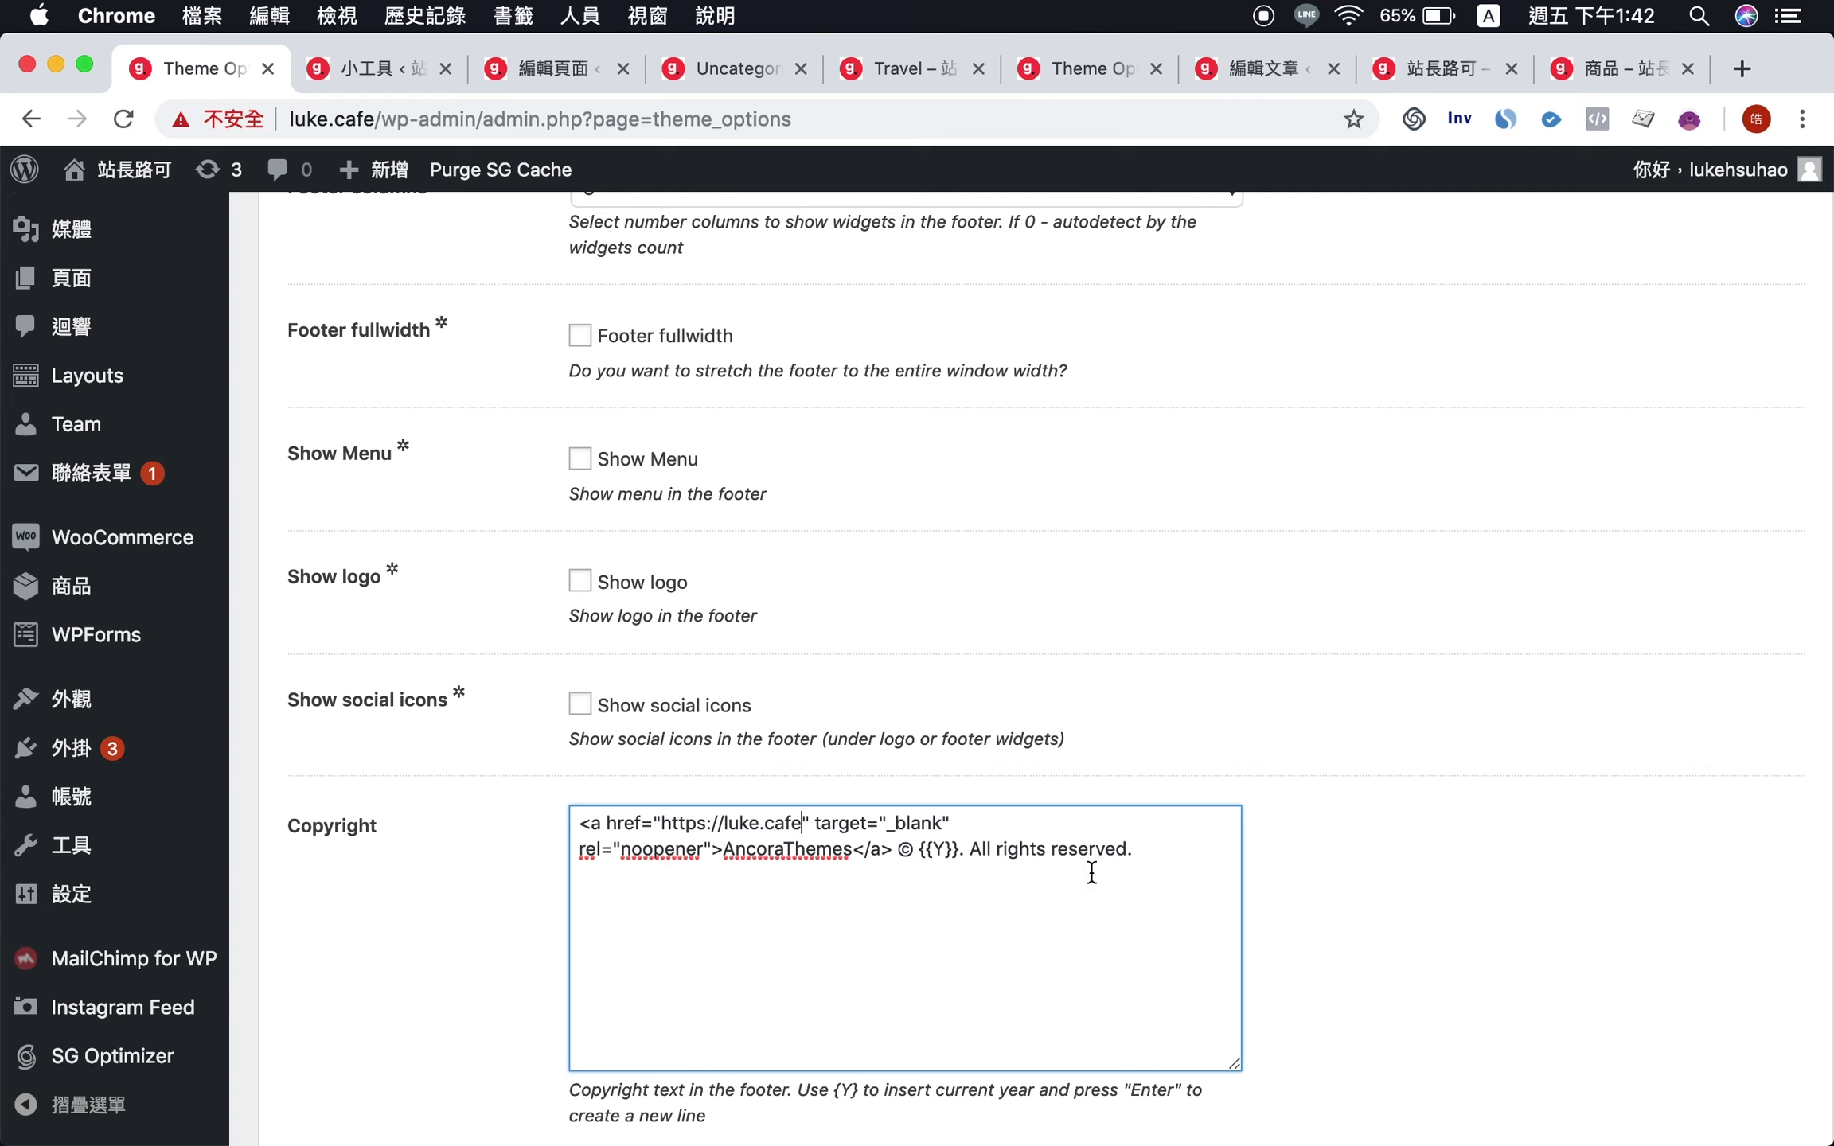
- Change the copyright link's display text to 站長路可 Luke.cafe and save the theme options
{"action": "left_click_drag", "start_coordinate": [729, 853], "coordinate": [855, 852]}
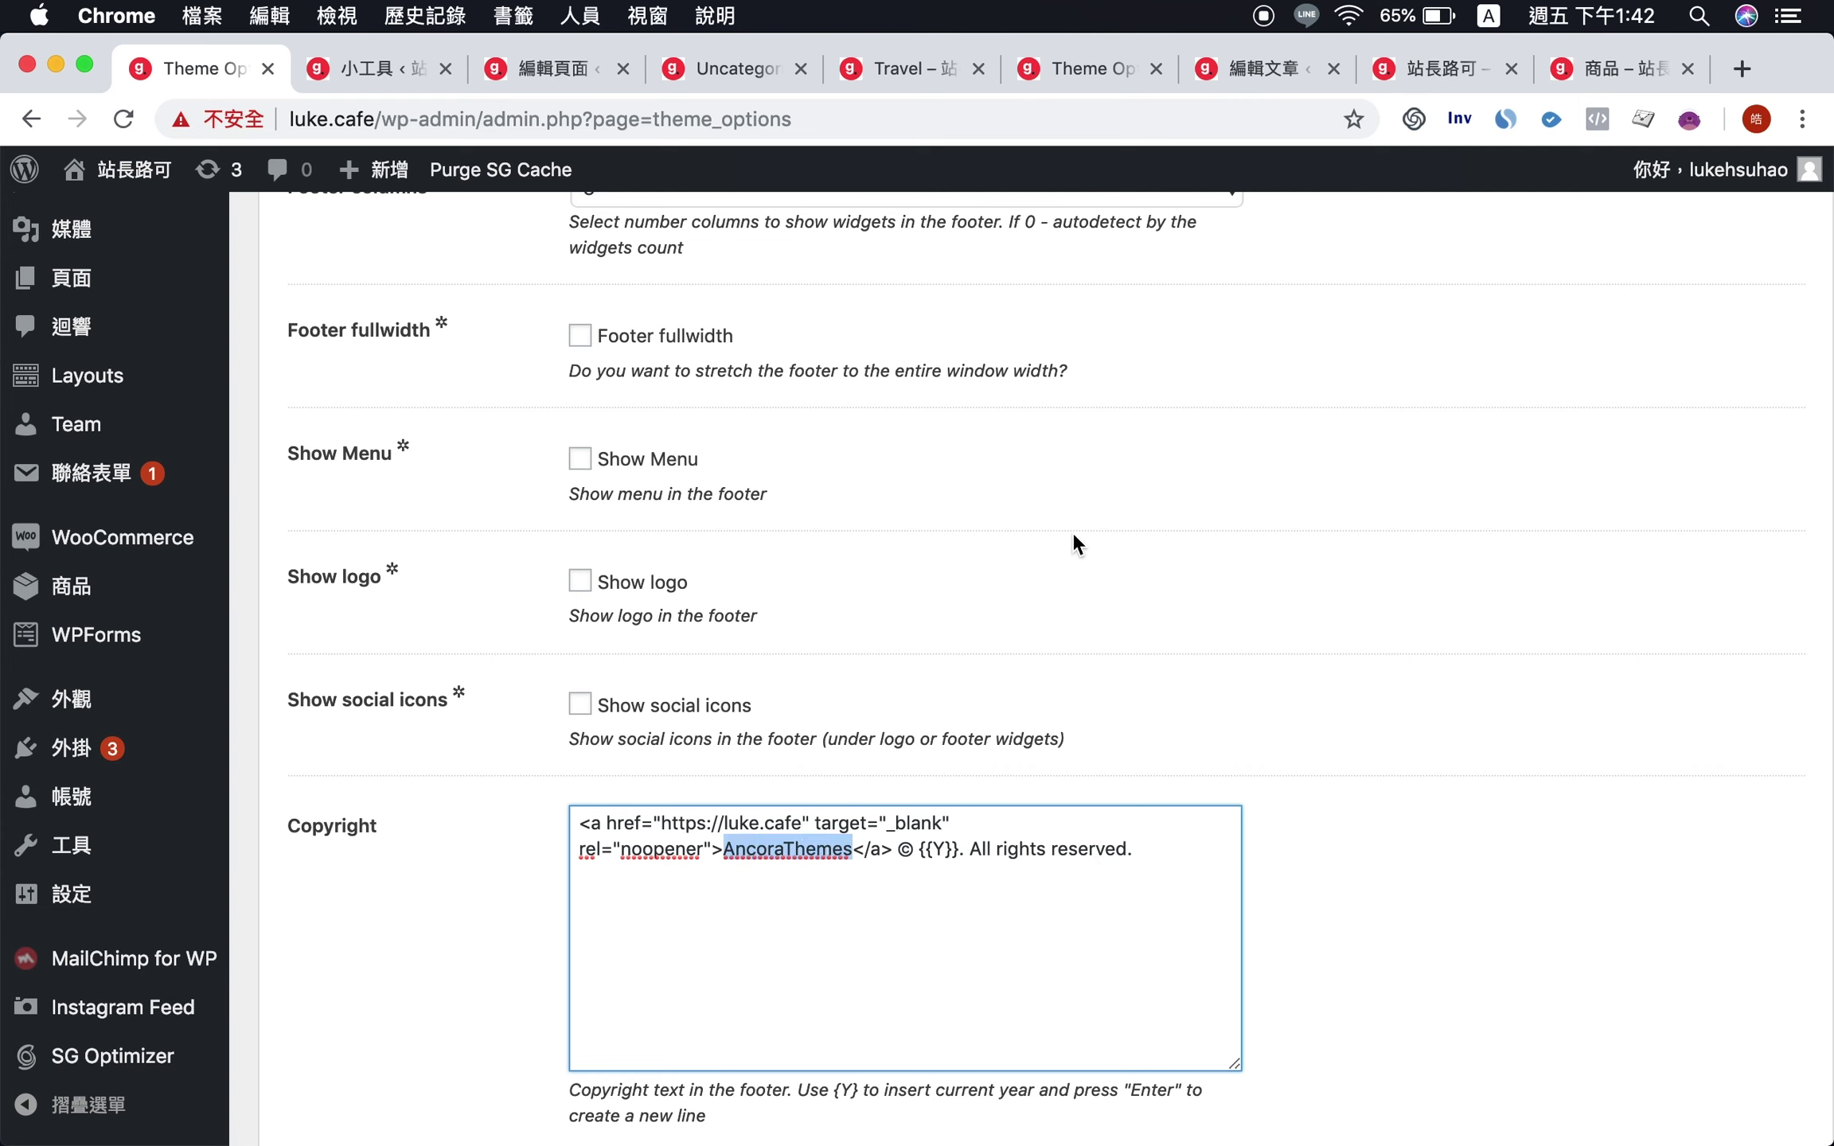
{"action": "key", "text": "ctrl+space"}
{"action": "type", "text": "站長路"}
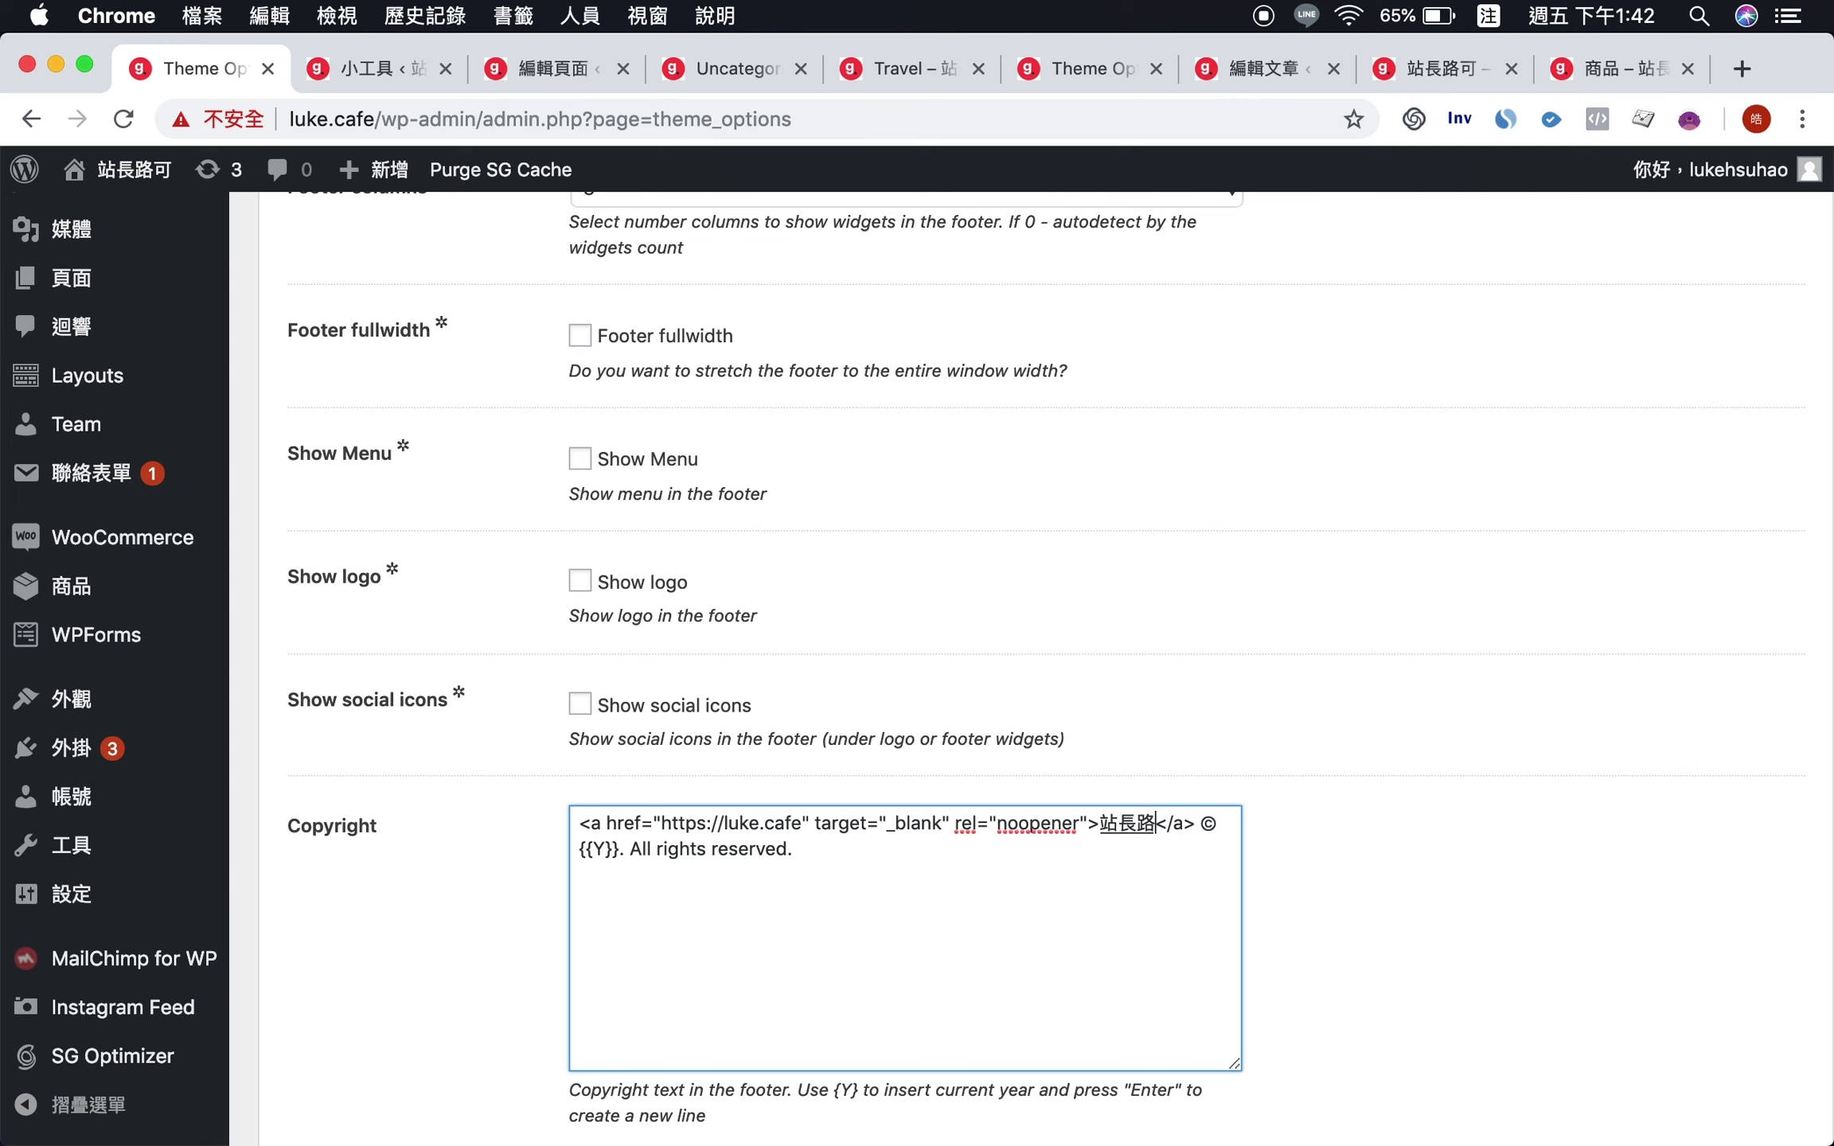
{"action": "type", "text": "可"}
{"action": "key", "text": "ctrl+space"}
{"action": "type", "text": "Luke.ca"}
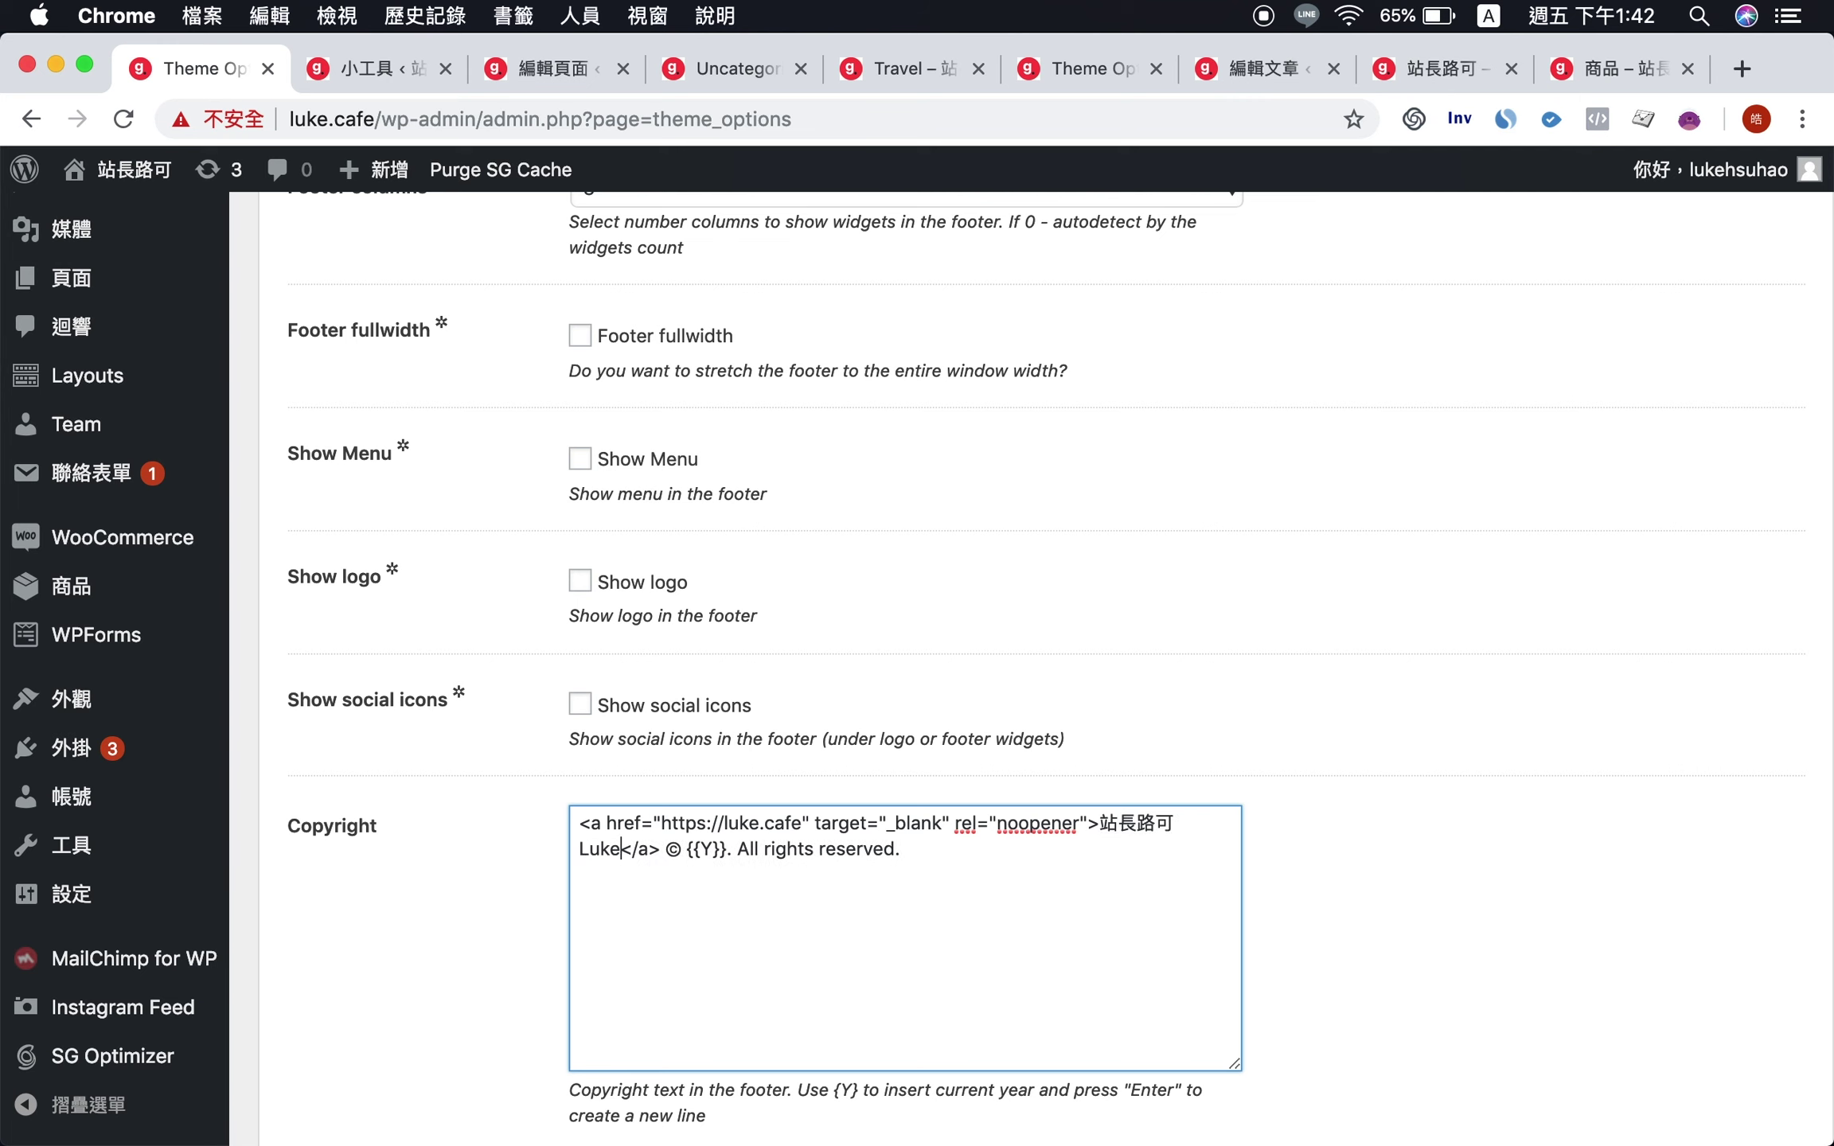
{"action": "type", "text": "fe"}
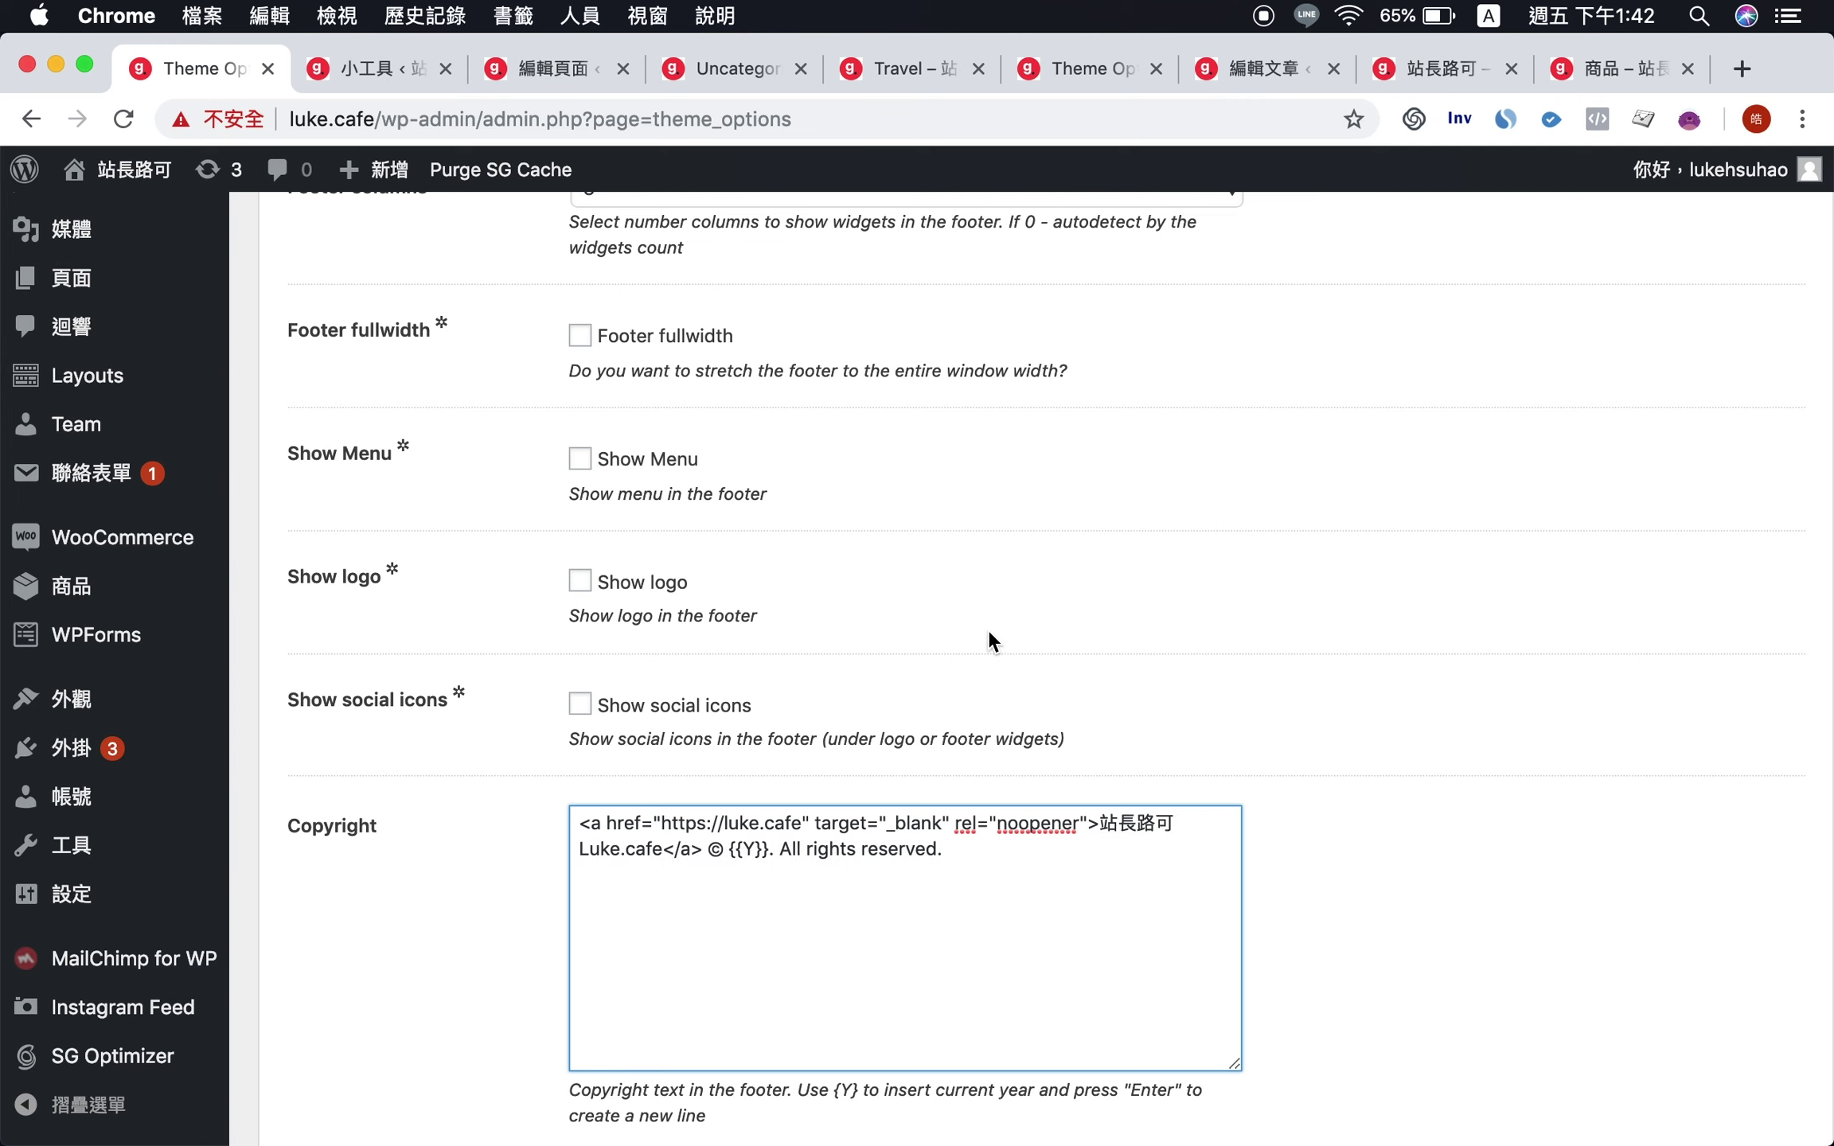
{"action": "scroll", "coordinate": [586, 1010], "scroll_direction": "down", "scroll_amount": 3}
{"action": "left_click", "coordinate": [342, 1044]}
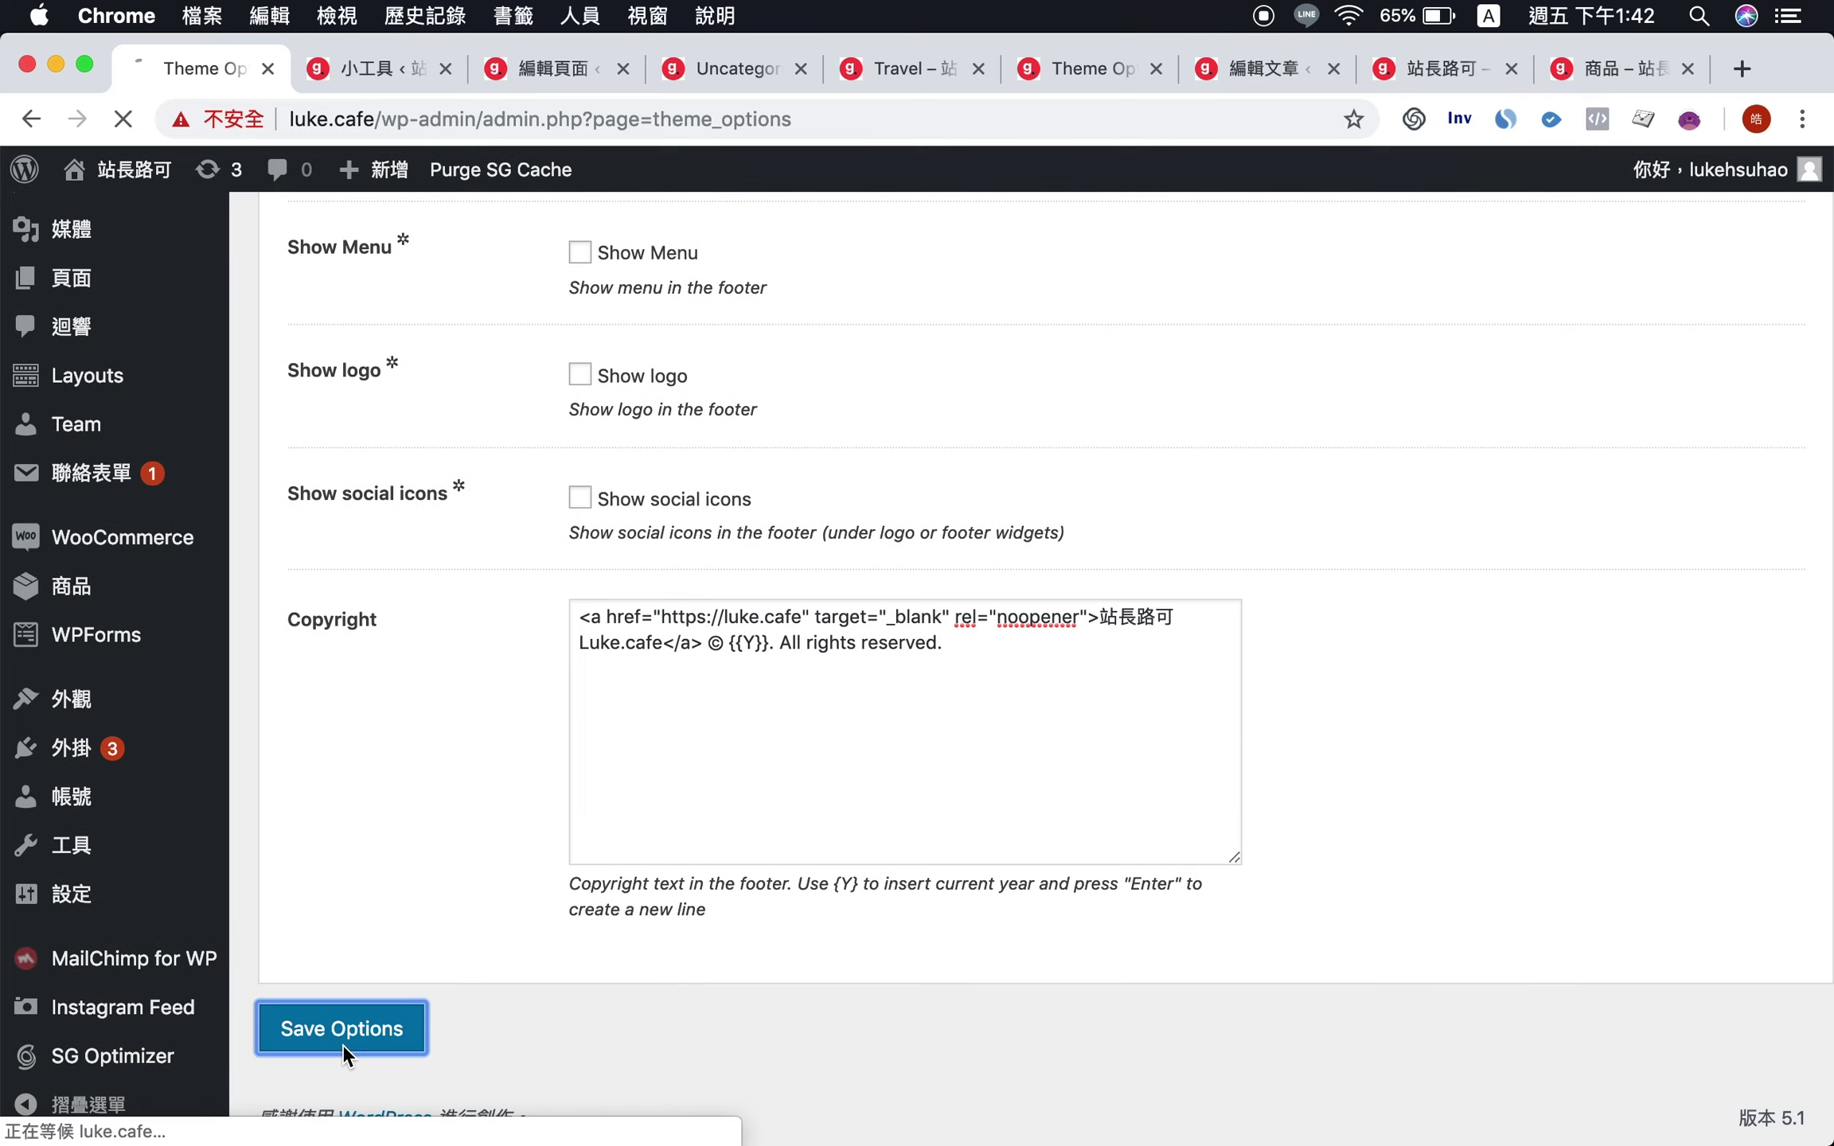